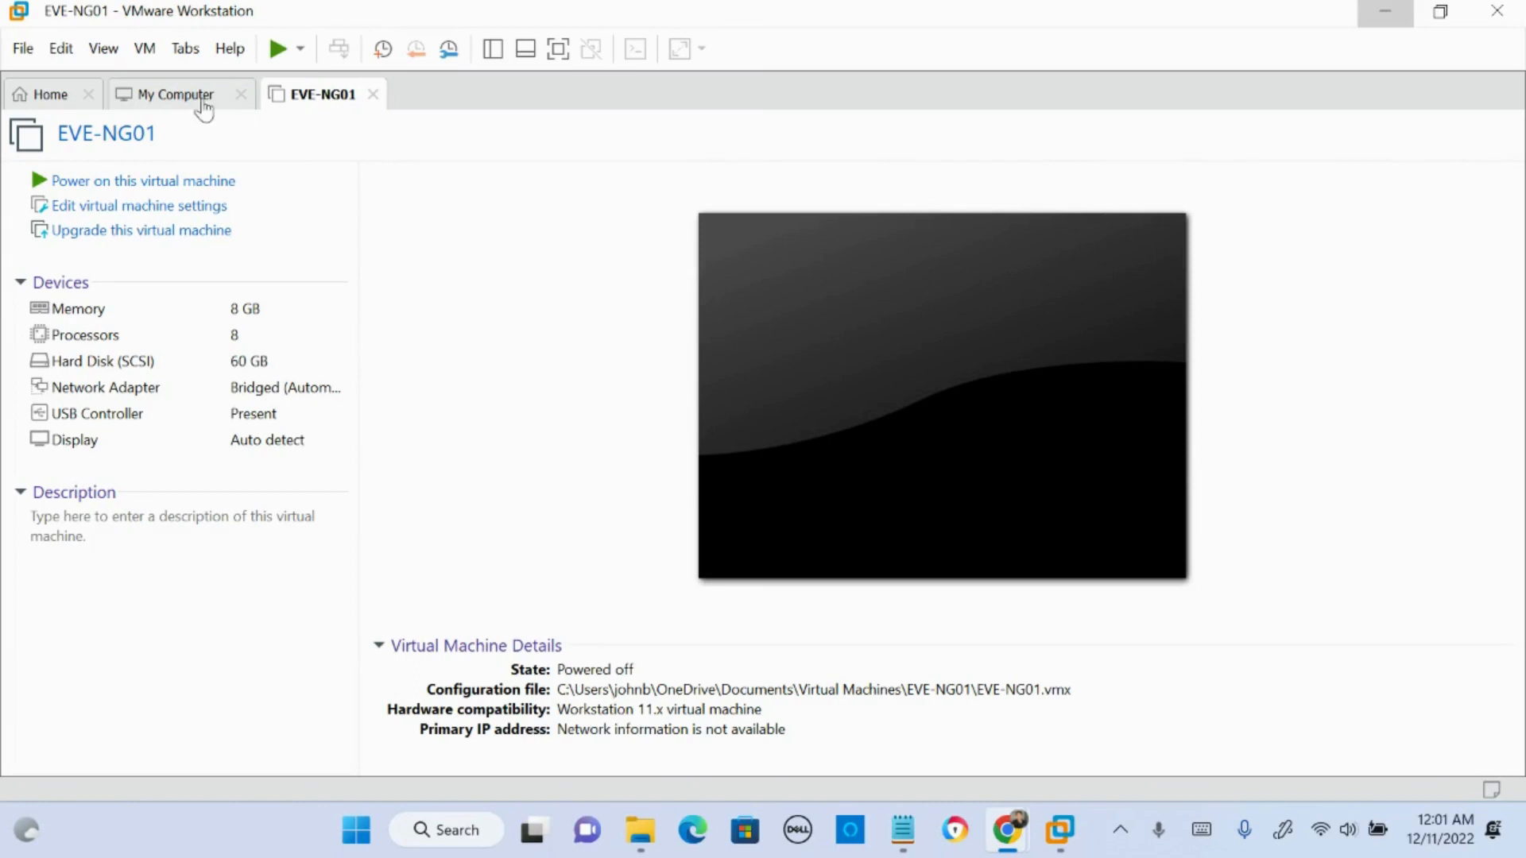
- Try to start up the EVE-NG01 guest, choosing to continue without virtualized Intel VT-x/EPT
left_click(187, 98)
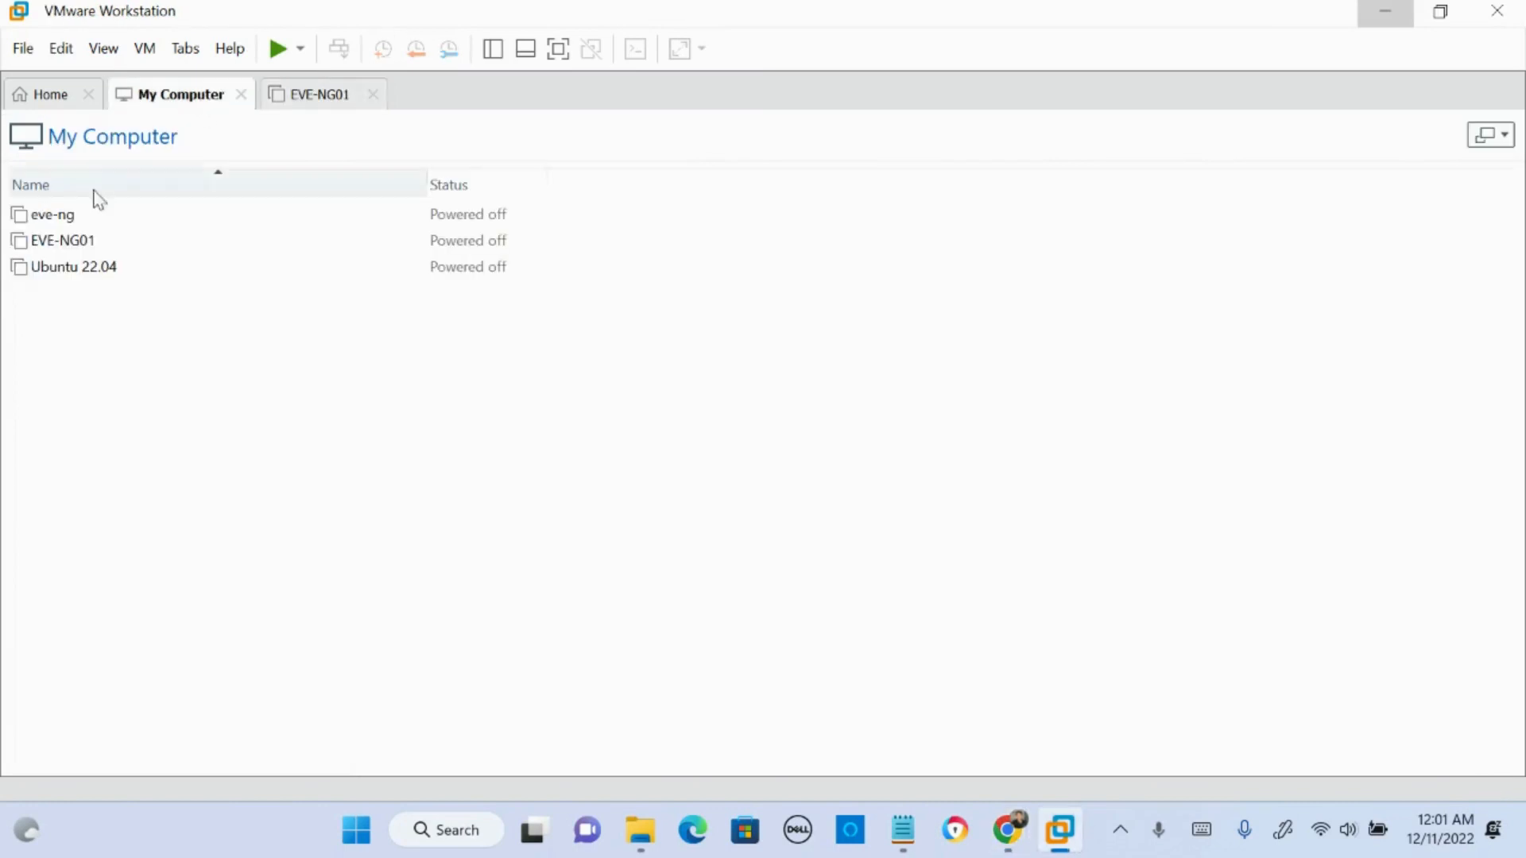
right_click(112, 237)
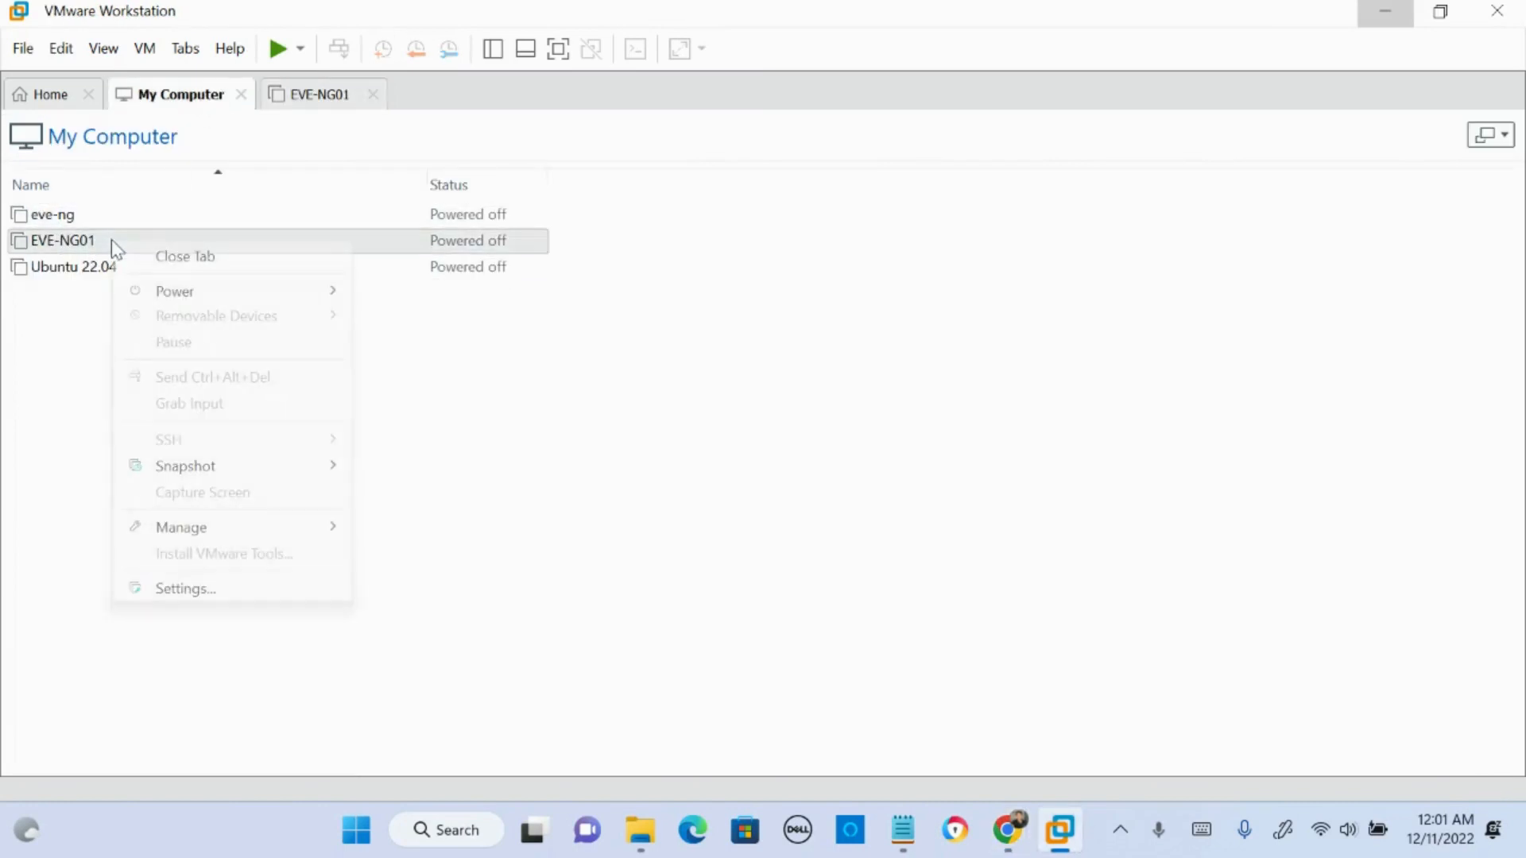
mouse_move(316, 298)
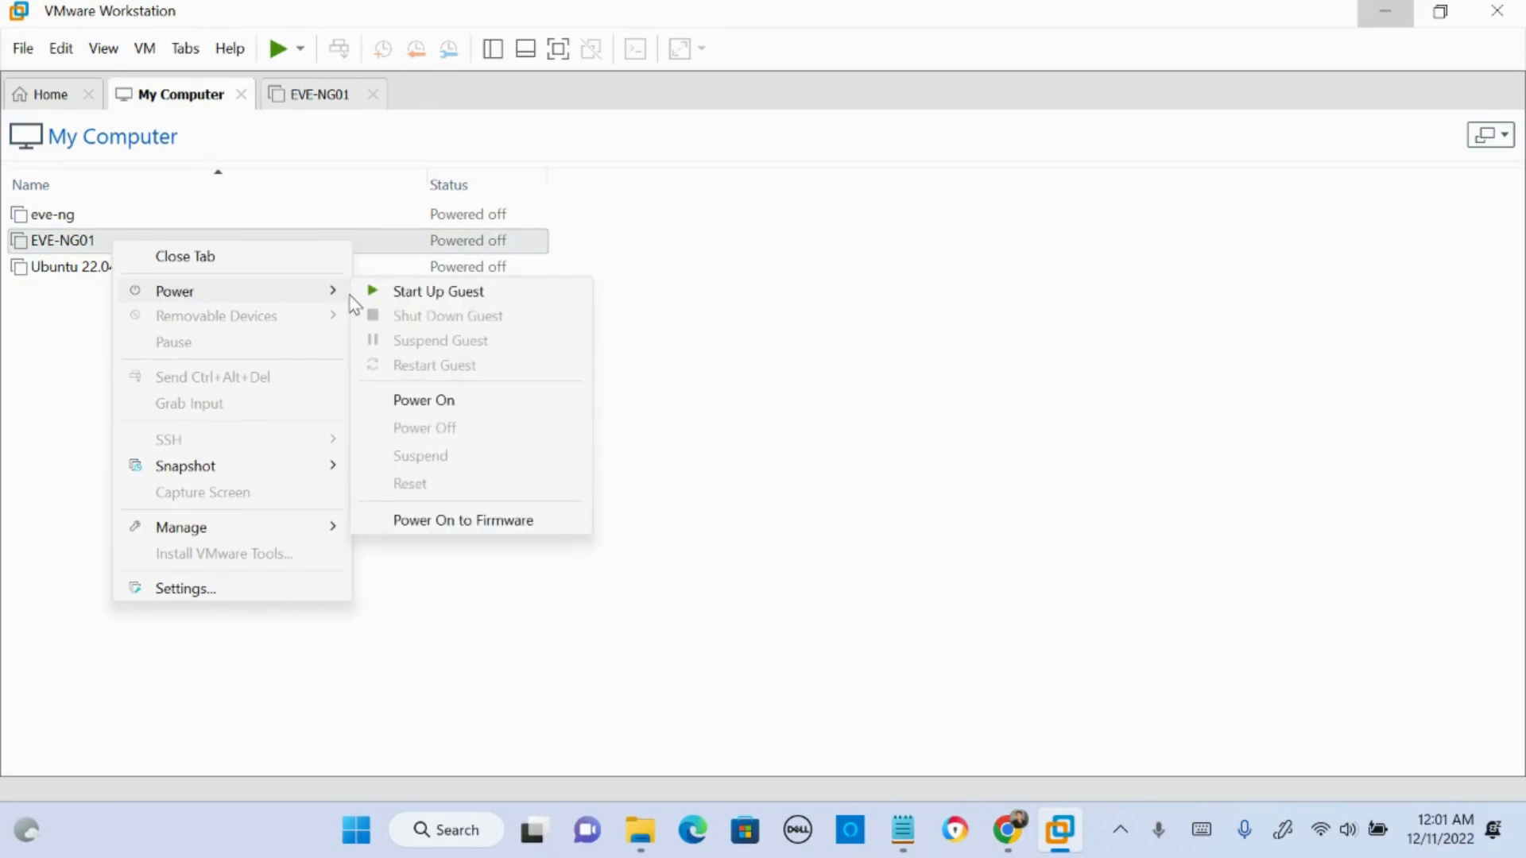
left_click(403, 292)
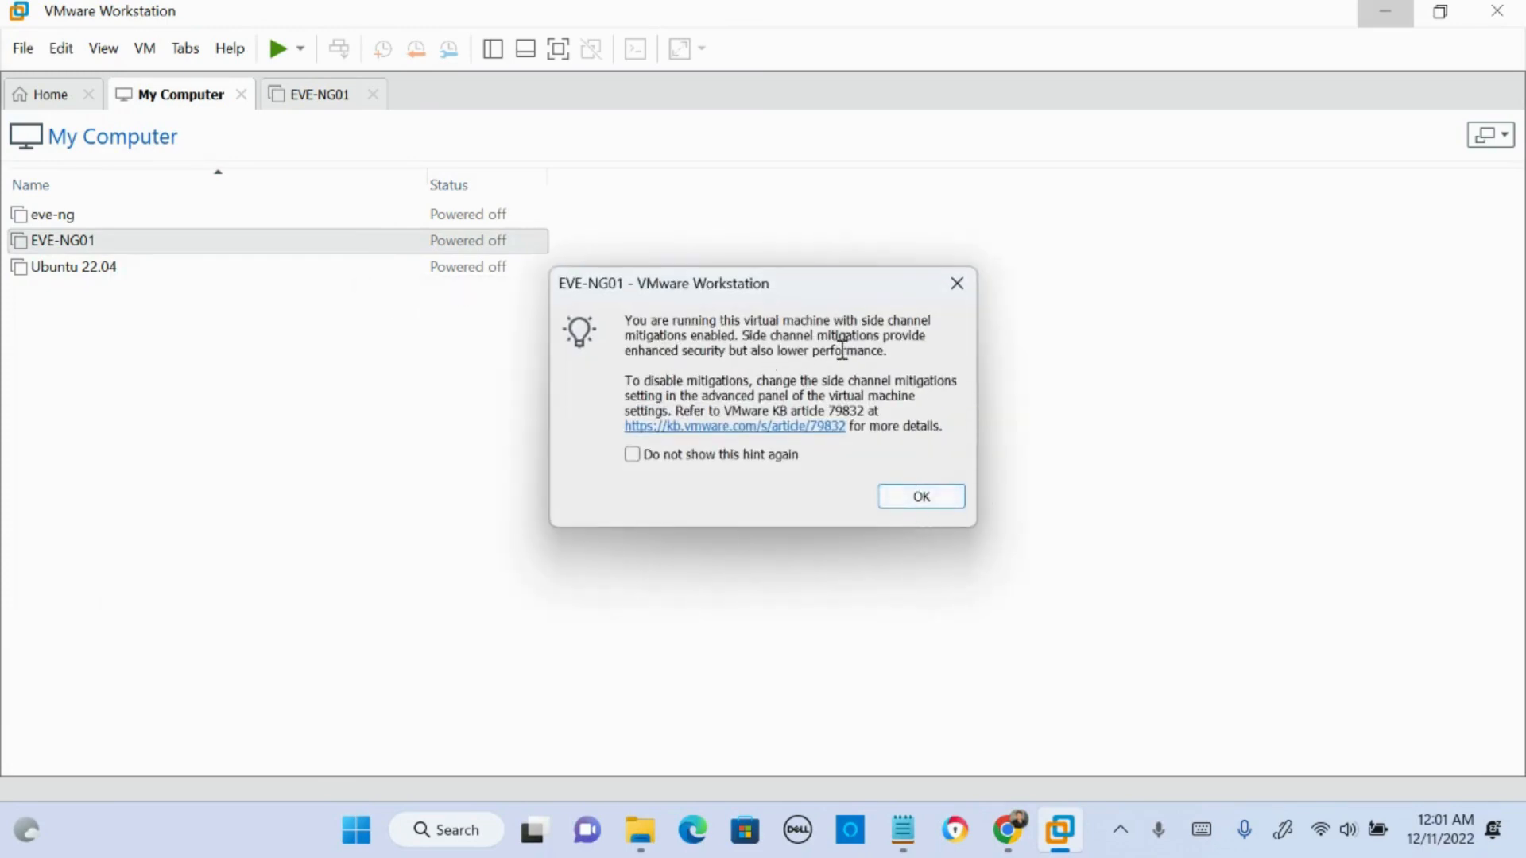
left_click(940, 496)
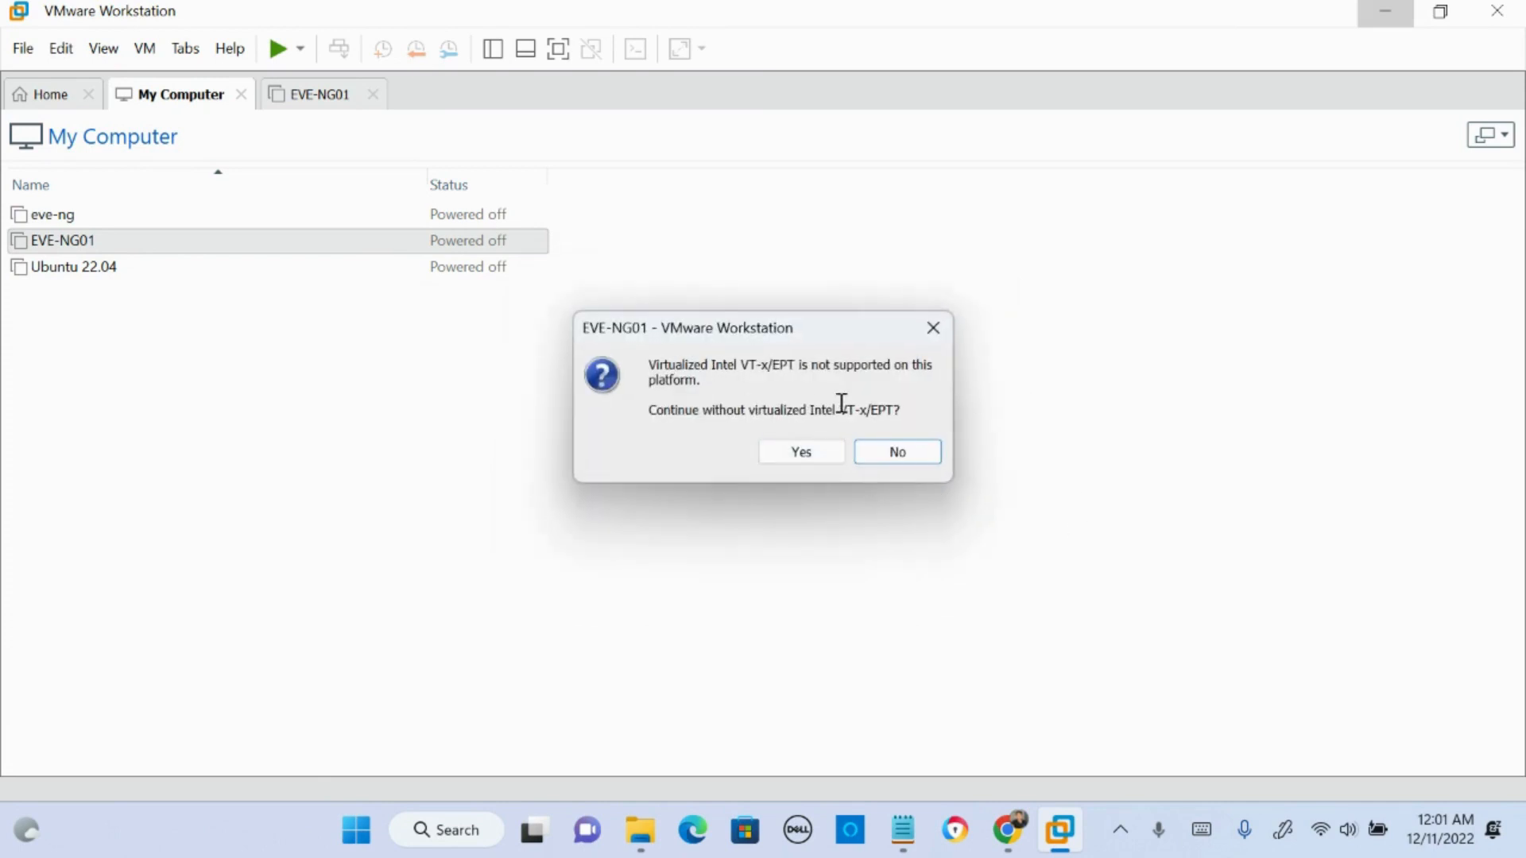
left_click_drag(667, 364, 913, 405)
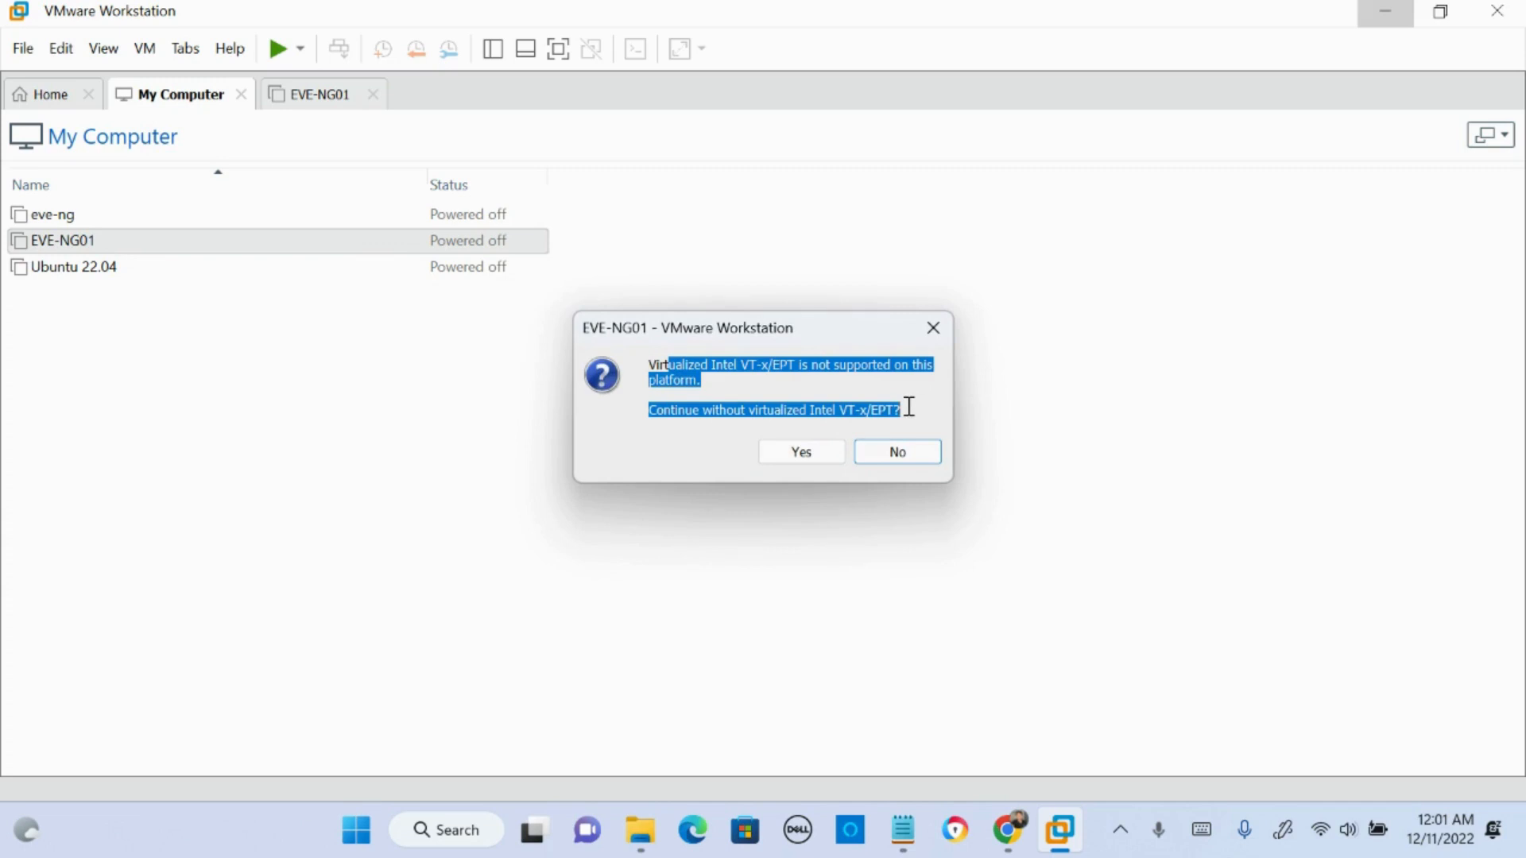
left_click(763, 415)
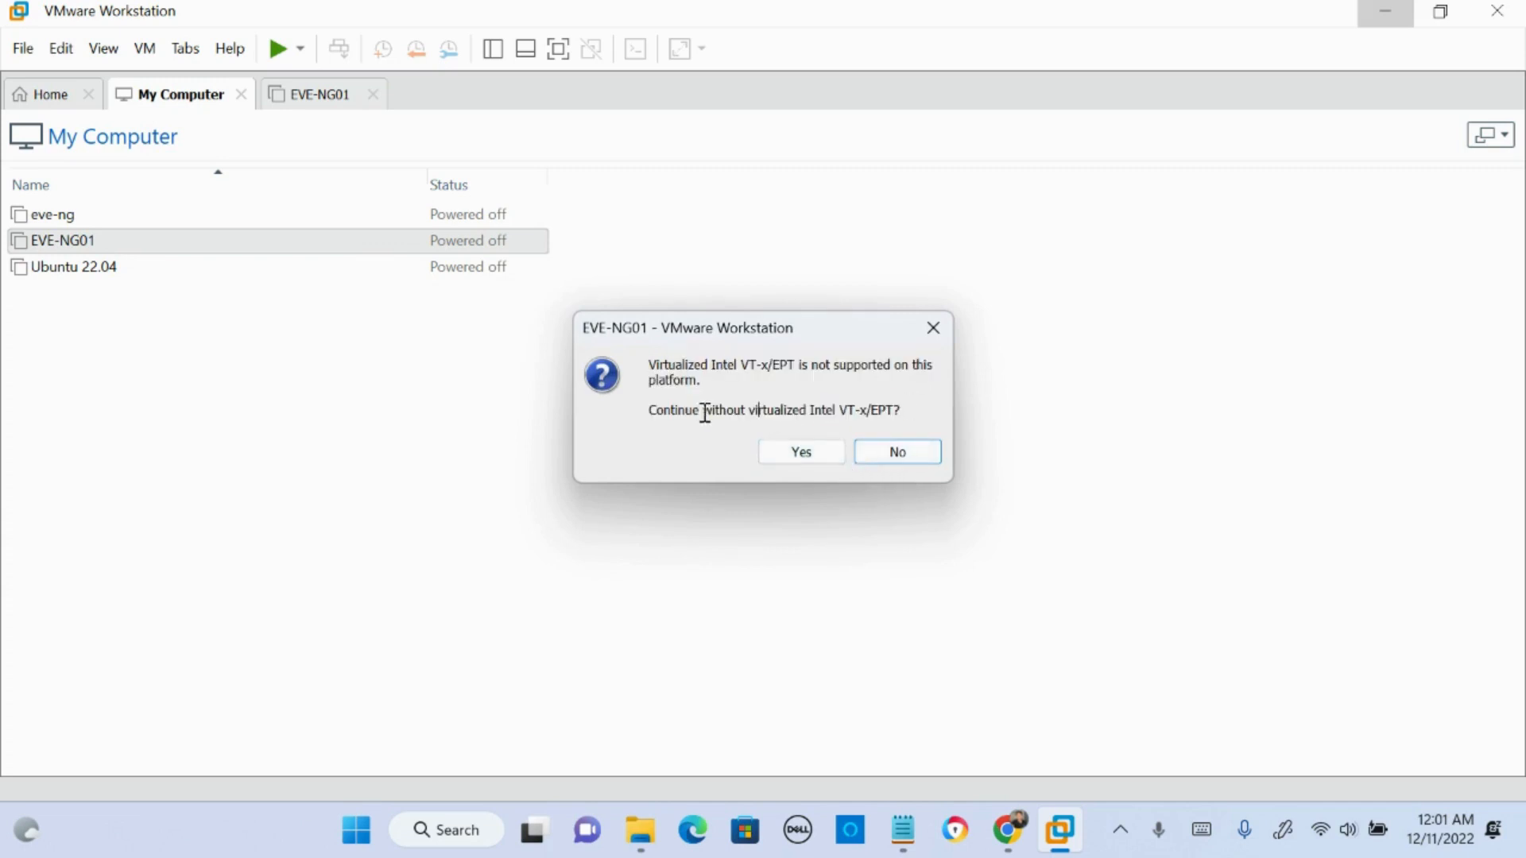
left_click_drag(671, 413, 809, 452)
left_click(807, 452)
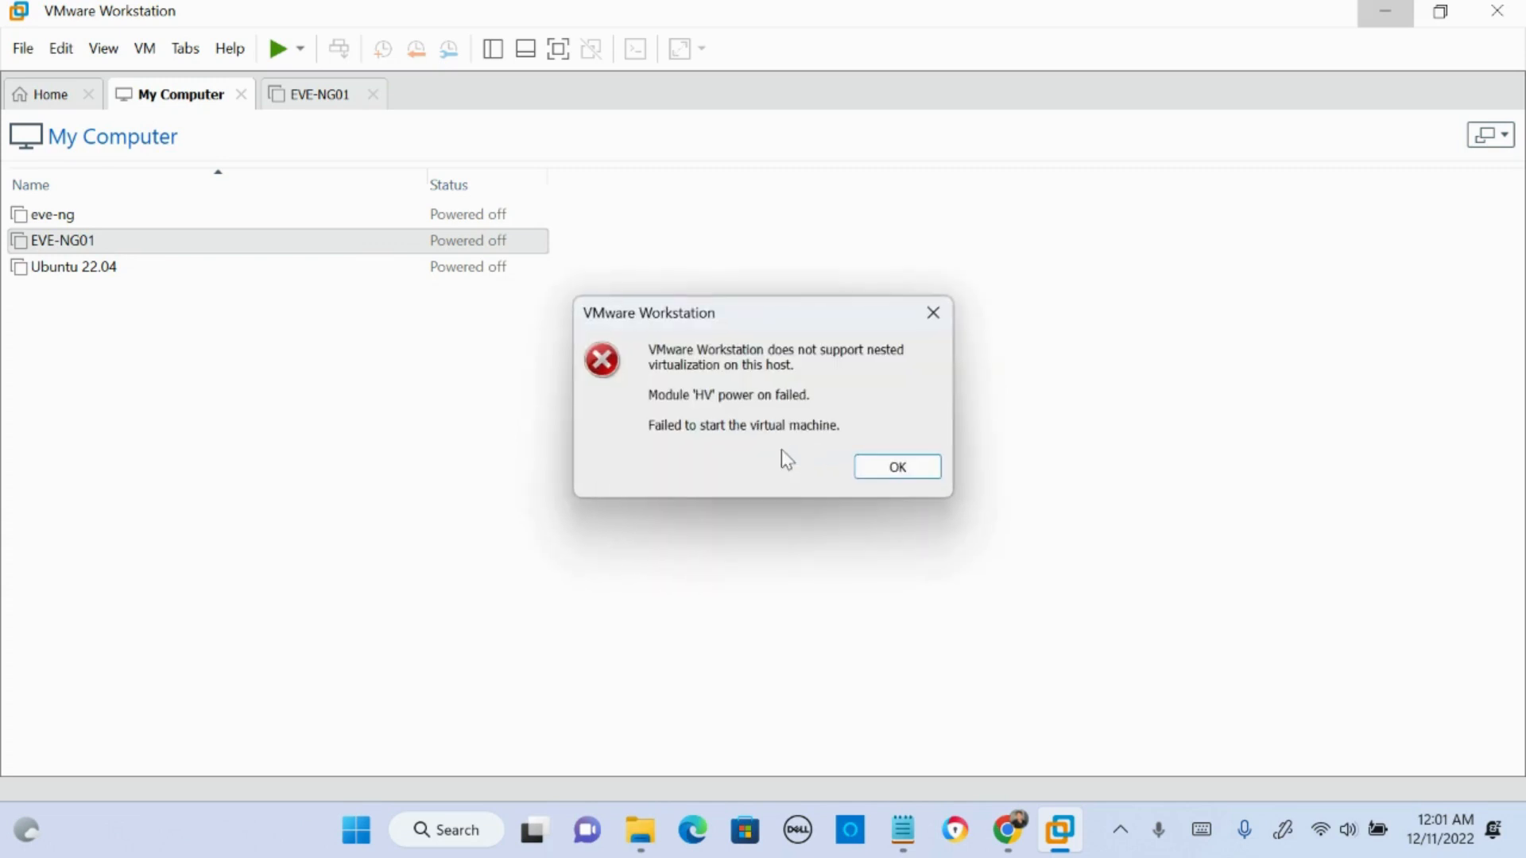
left_click_drag(818, 396, 637, 401)
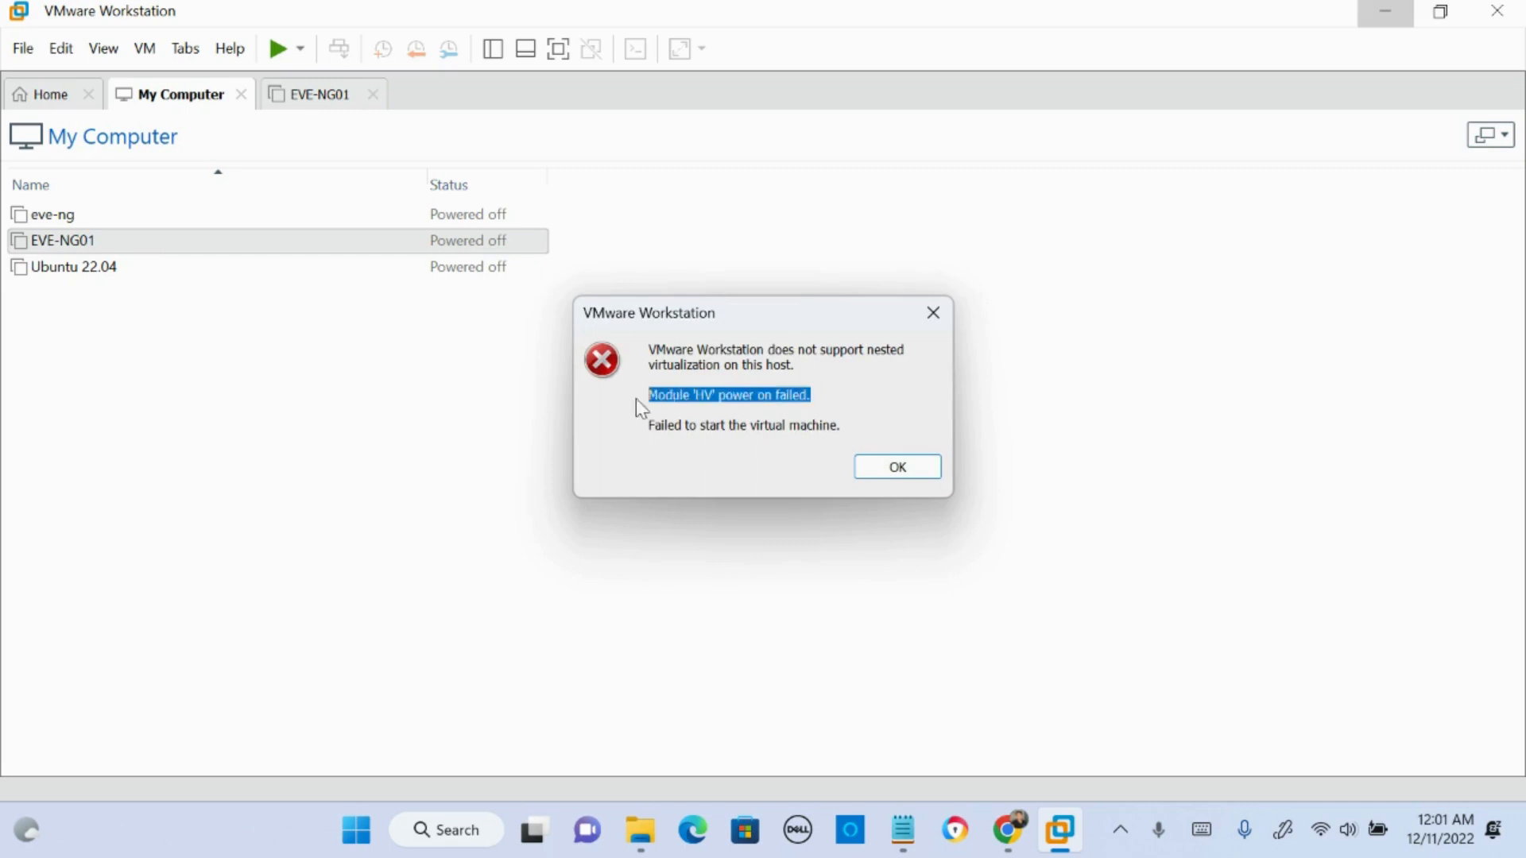
left_click(919, 471)
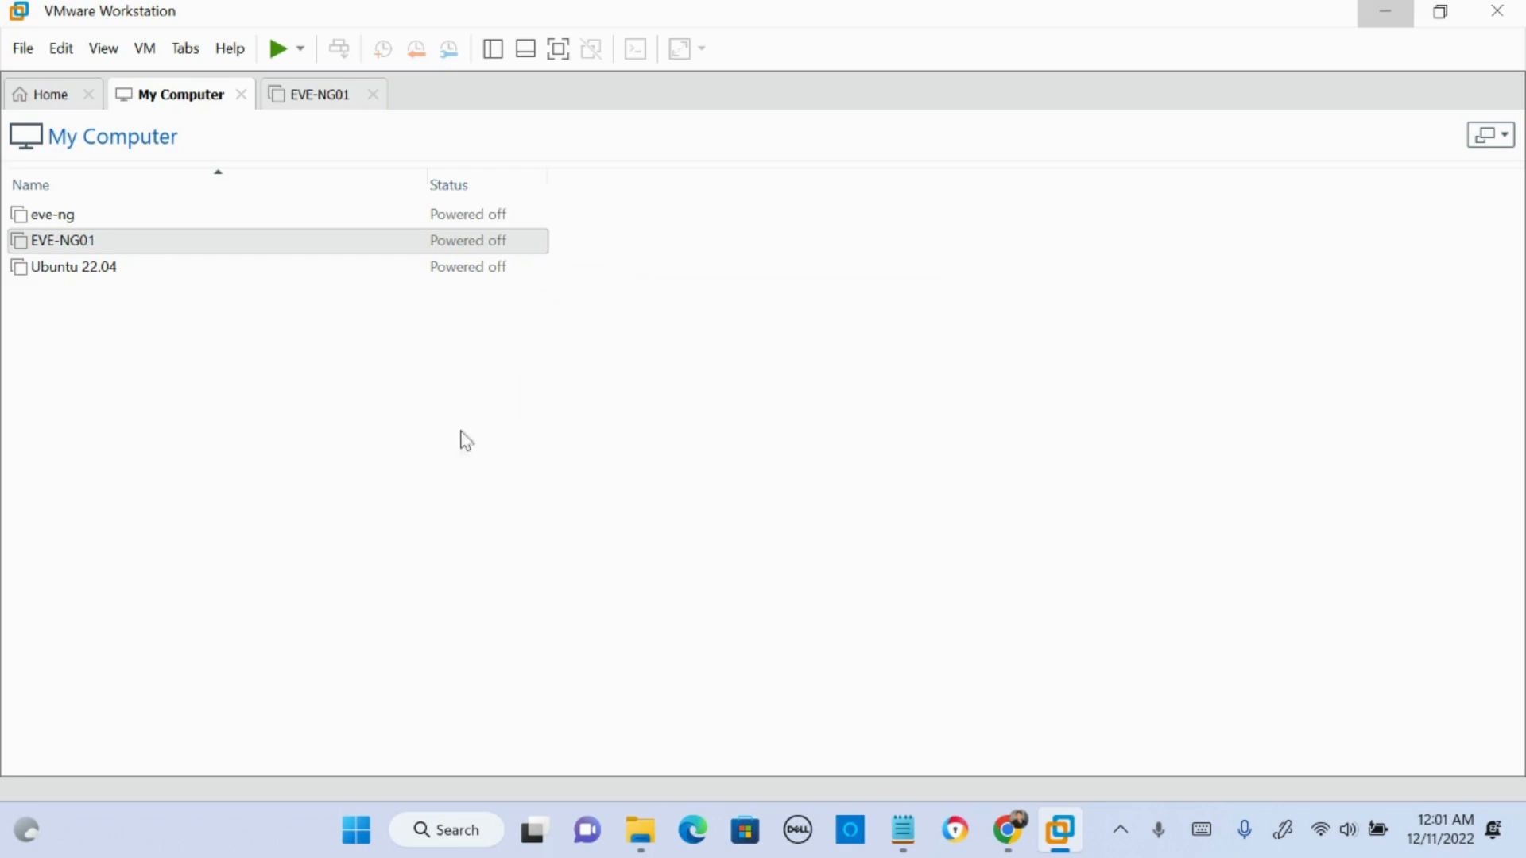
- Disable Virtualize Intel VT-x/EPT or AMD-V/RVI in the processor settings of the EVE-NG01 virtual machine
right_click(135, 244)
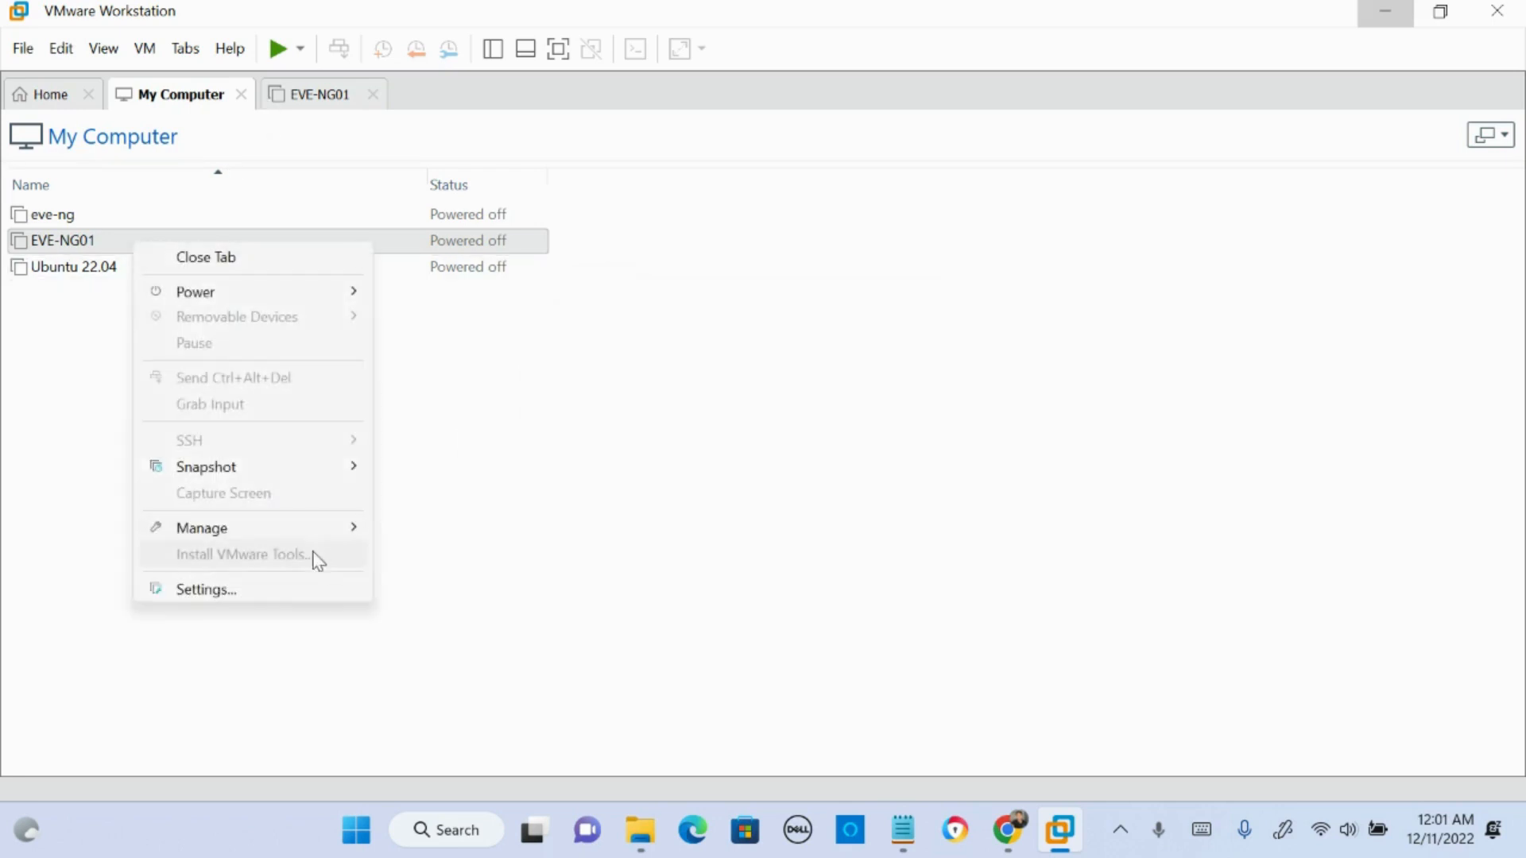
left_click(303, 592)
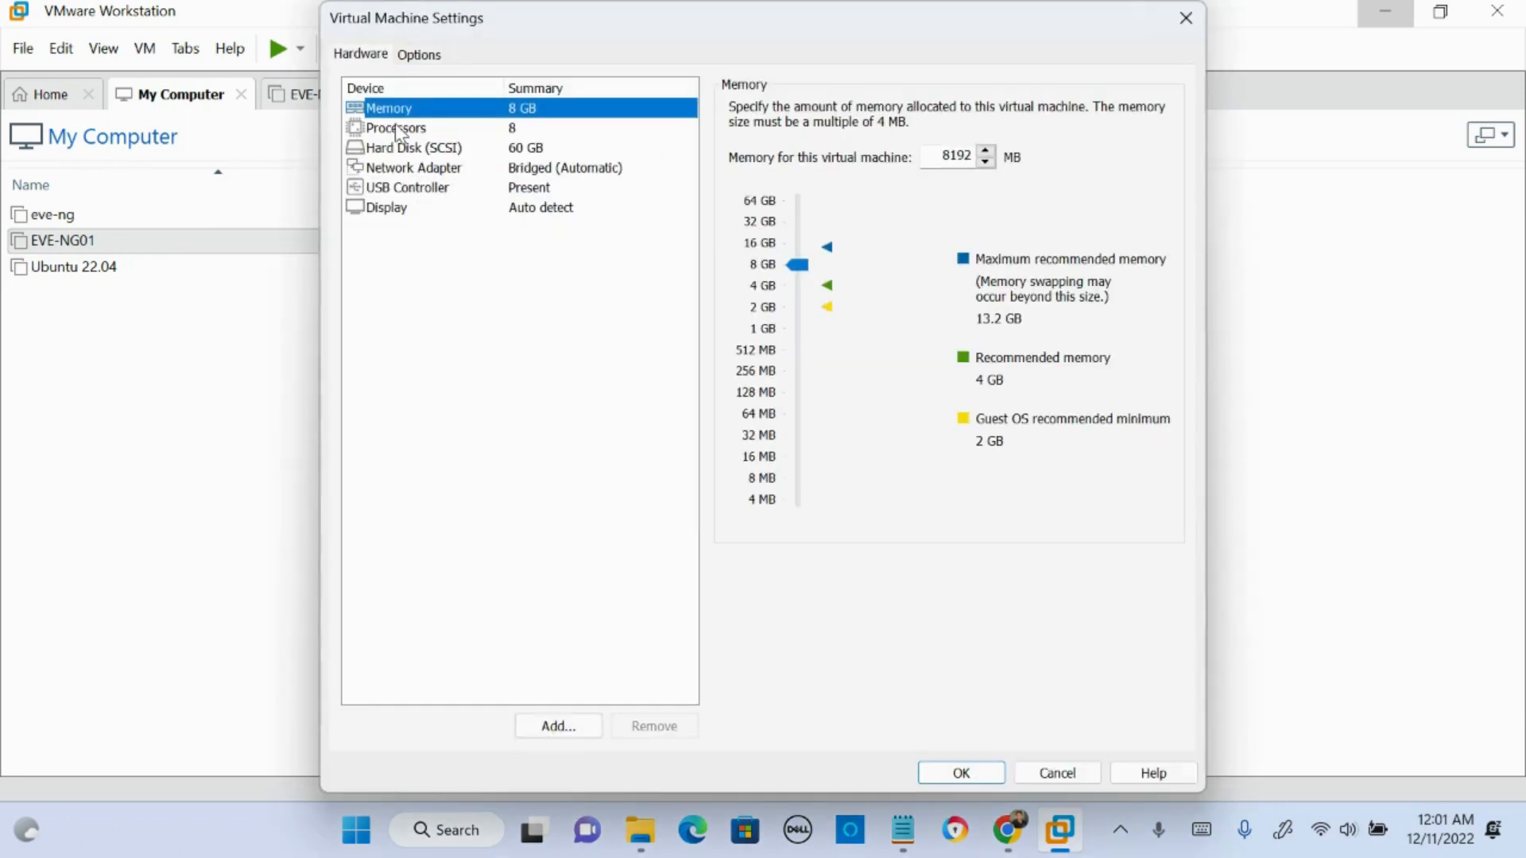
left_click(396, 127)
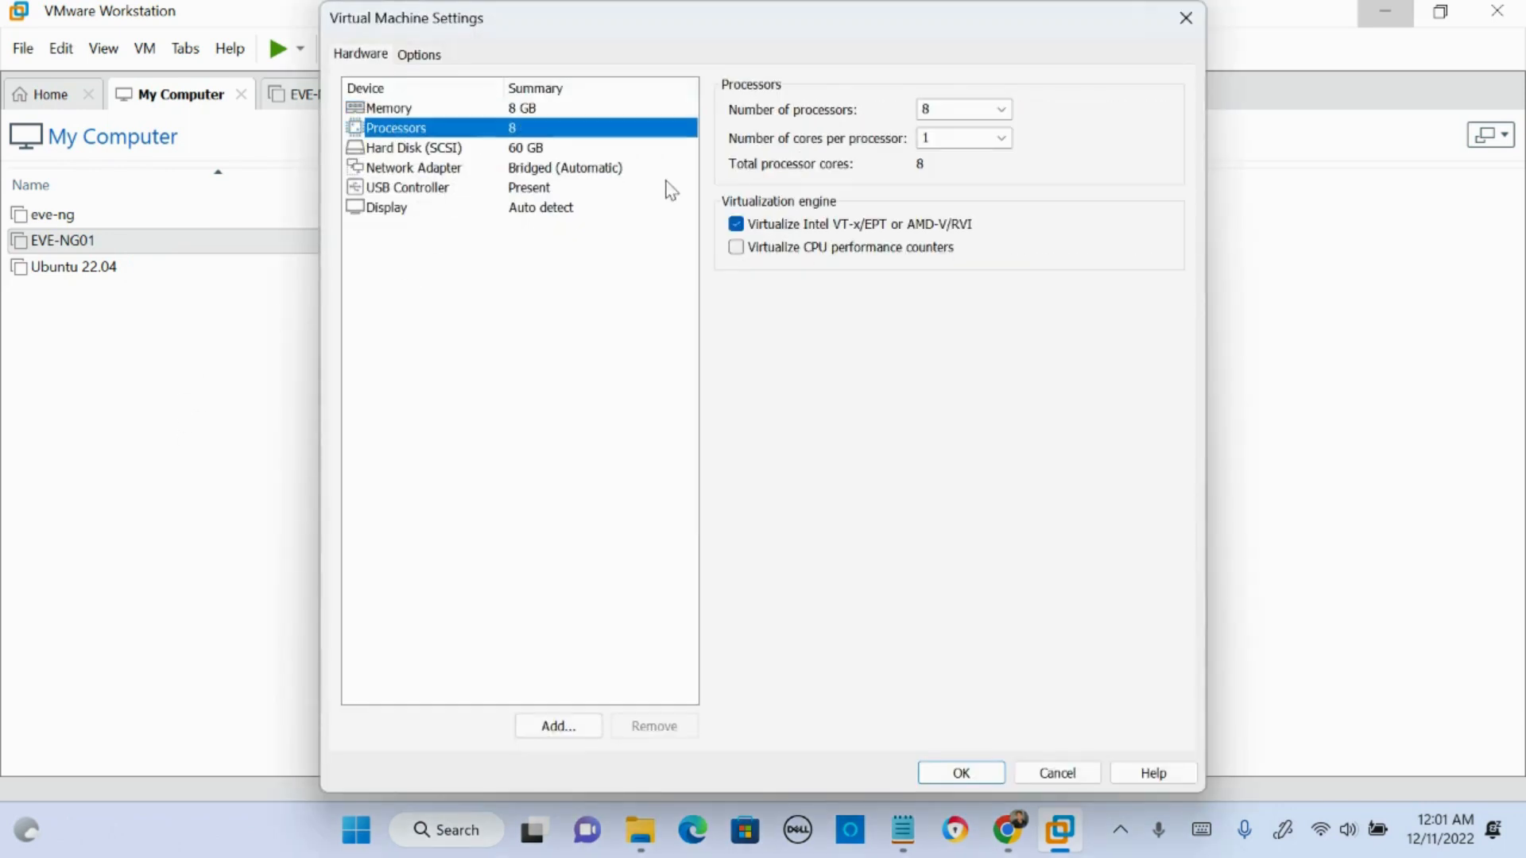
left_click(739, 226)
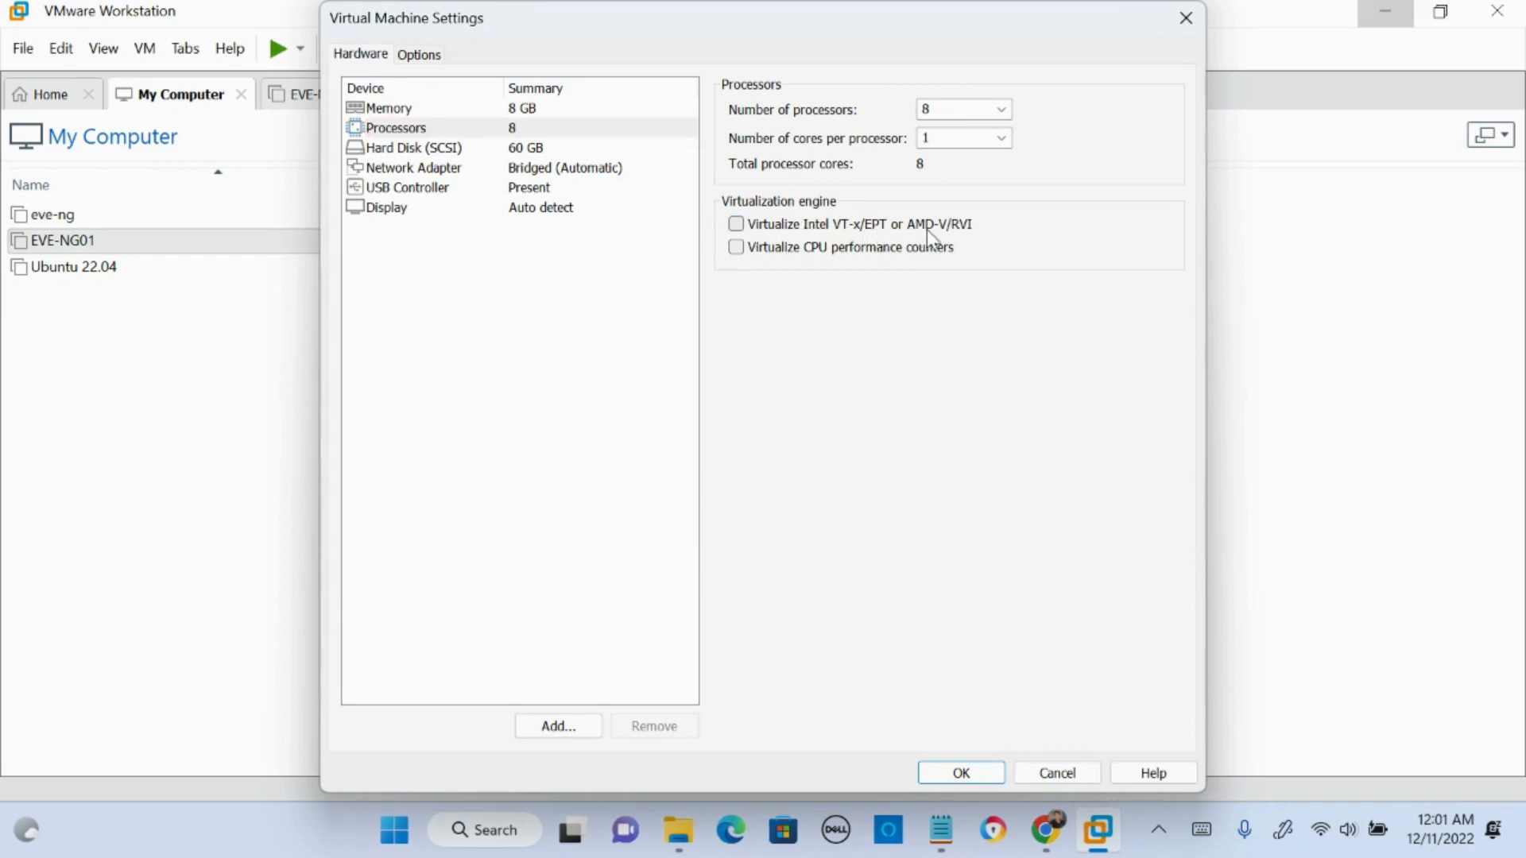
left_click(959, 773)
- Start up the EVE-NG01 guest, dismiss the startup hint and show its console
right_click(98, 244)
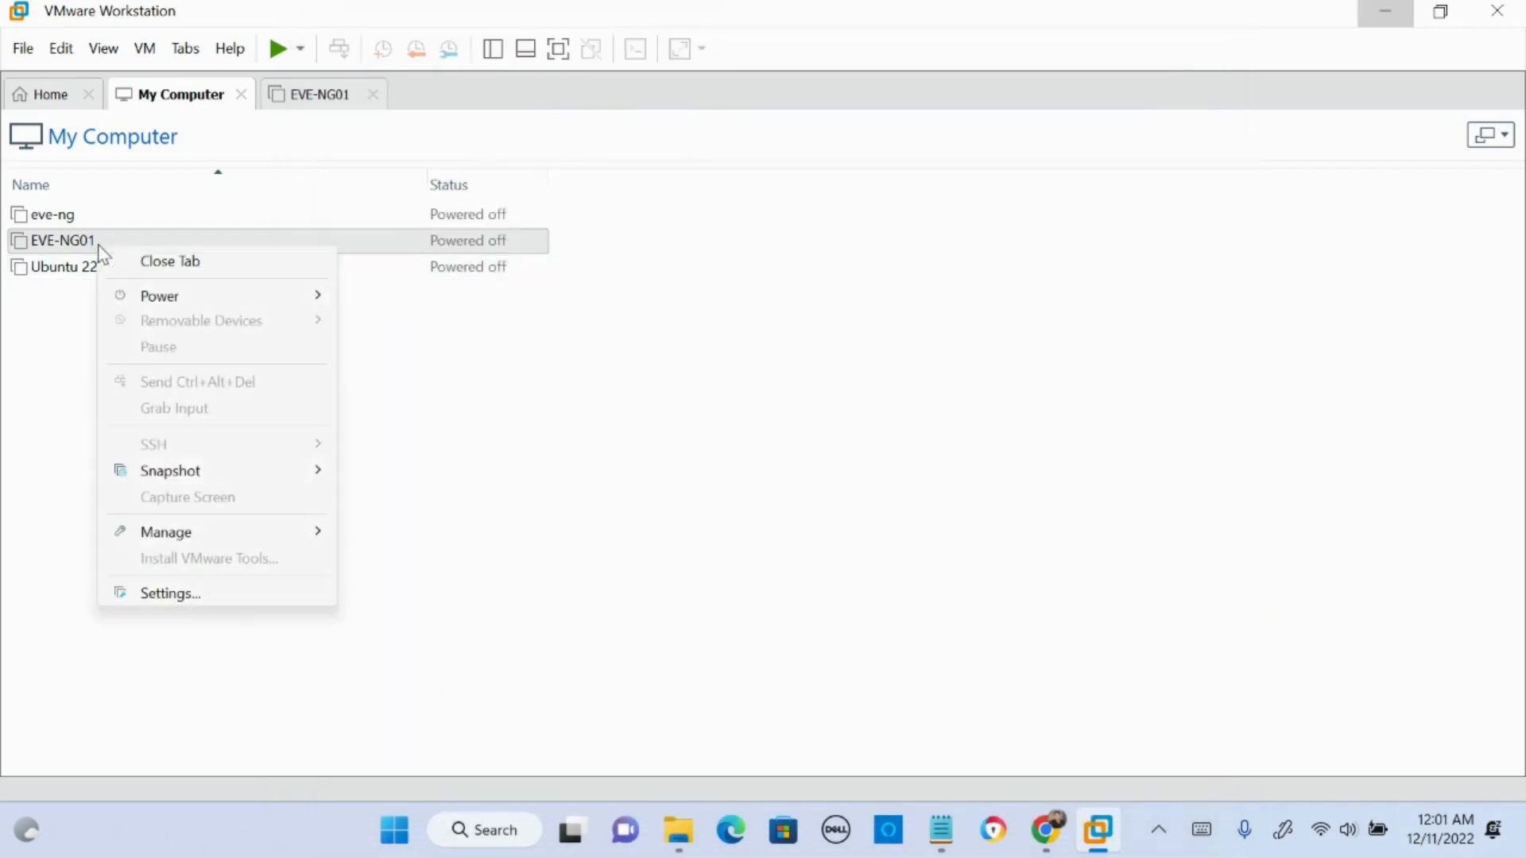
left_click(368, 298)
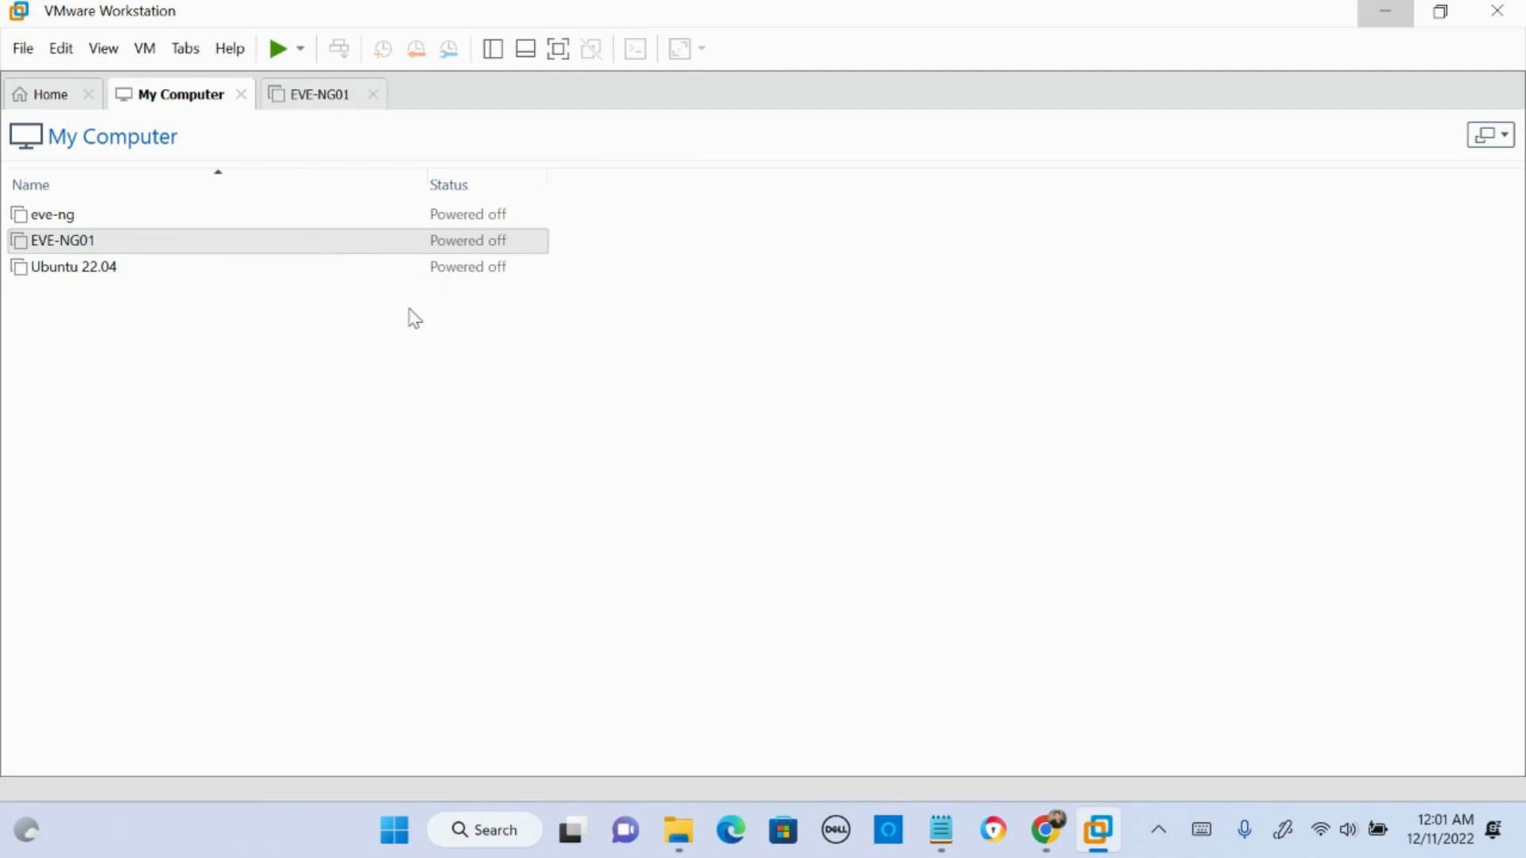
left_click(922, 499)
left_click(297, 107)
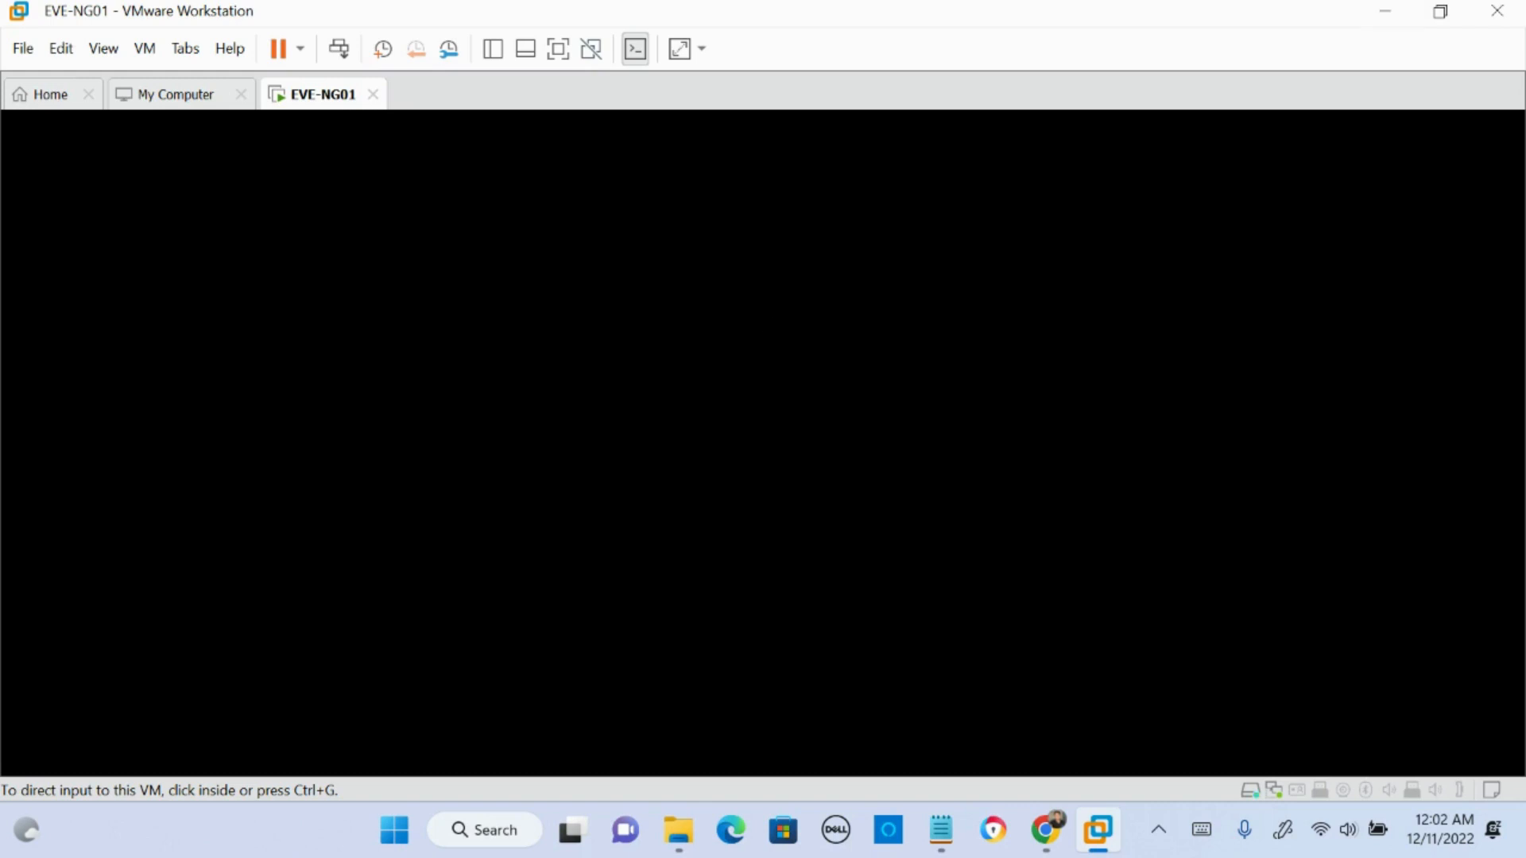
mouse_move(1179, 198)
left_mouse_down()
mouse_move(1168, 208)
mouse_move(1175, 170)
mouse_move(1267, 194)
left_mouse_up()
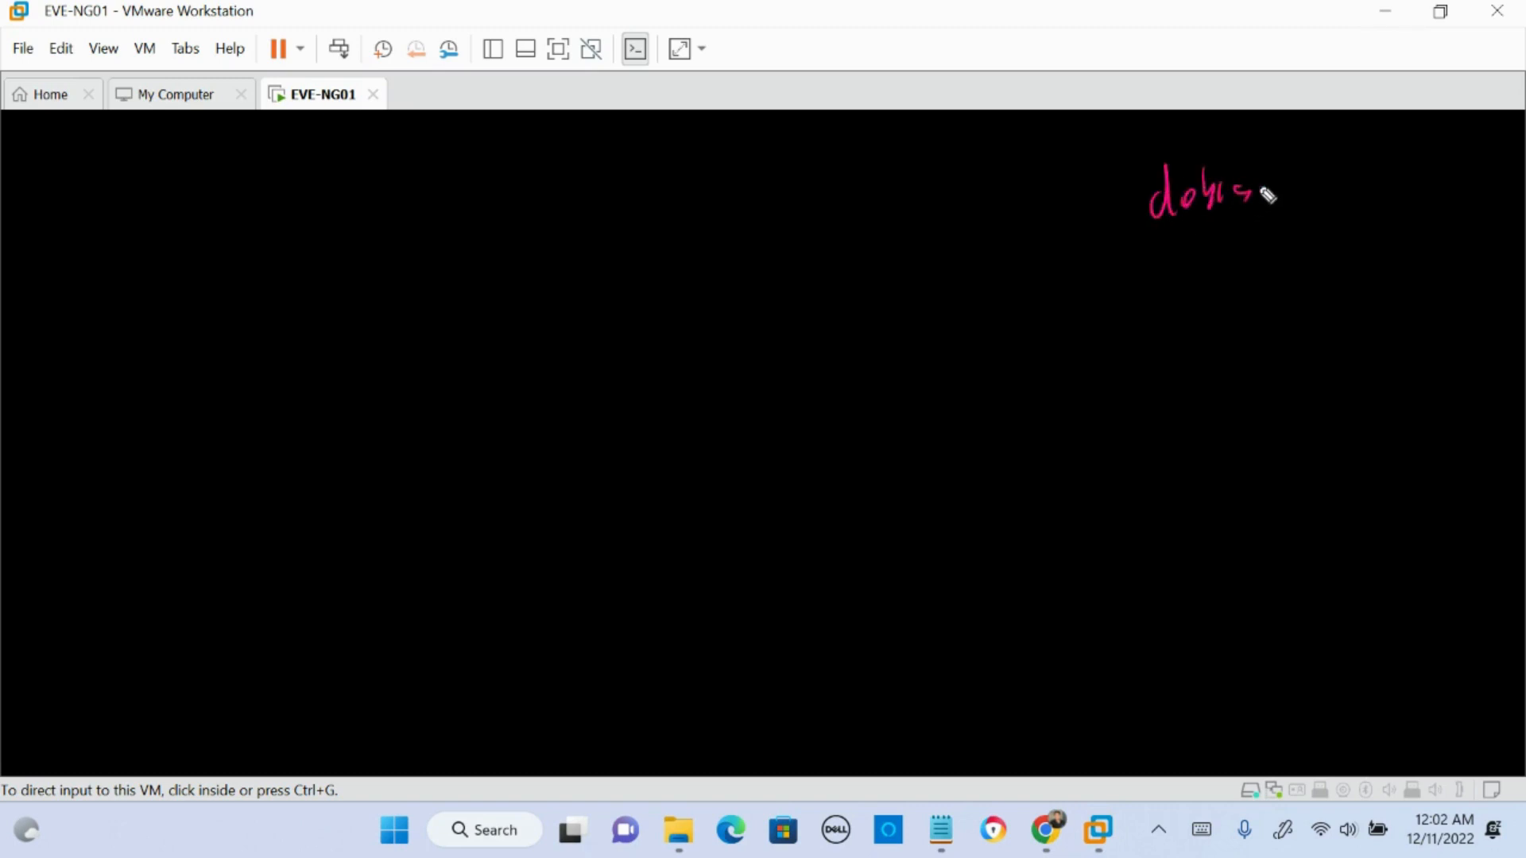
left_click_drag(1168, 229, 1271, 228)
left_click_drag(1169, 258, 1172, 300)
mouse_move(1181, 275)
left_mouse_down()
mouse_move(1184, 299)
mouse_move(1270, 299)
left_mouse_up()
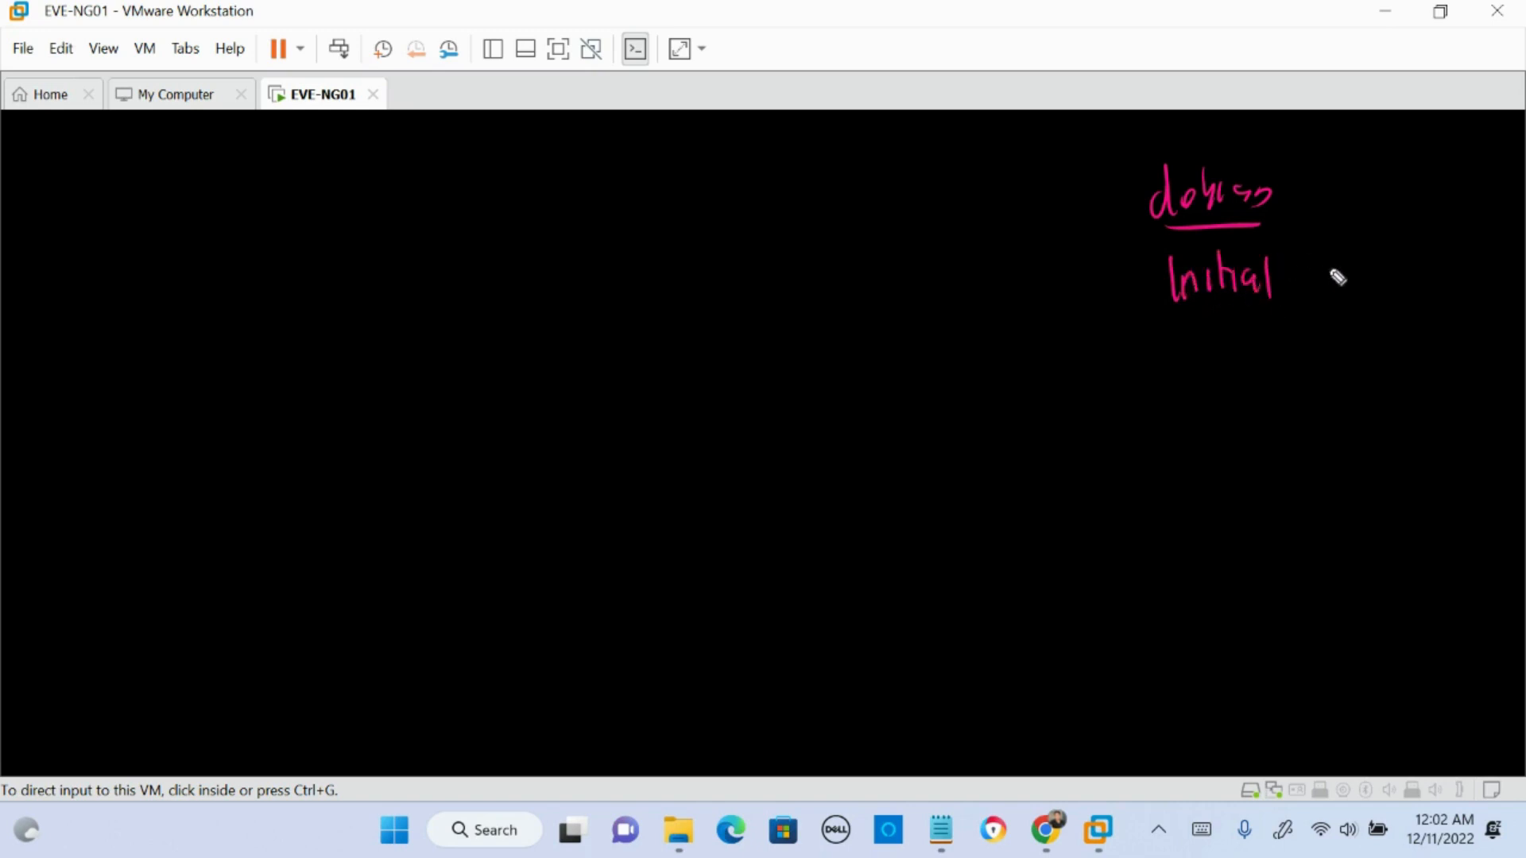
mouse_move(1333, 252)
left_mouse_down()
mouse_move(1318, 273)
mouse_move(1356, 289)
mouse_move(1385, 259)
mouse_move(1385, 283)
mouse_move(1442, 248)
mouse_move(1463, 267)
mouse_move(1470, 248)
left_mouse_up()
mouse_move(1225, 322)
left_mouse_down()
mouse_move(1208, 359)
mouse_move(1273, 336)
mouse_move(1304, 344)
mouse_move(1302, 361)
left_mouse_up()
left_click(1172, 407)
mouse_move(1154, 383)
left_mouse_down()
mouse_move(1152, 409)
mouse_move(1229, 394)
mouse_move(1328, 412)
mouse_move(1430, 402)
left_mouse_up()
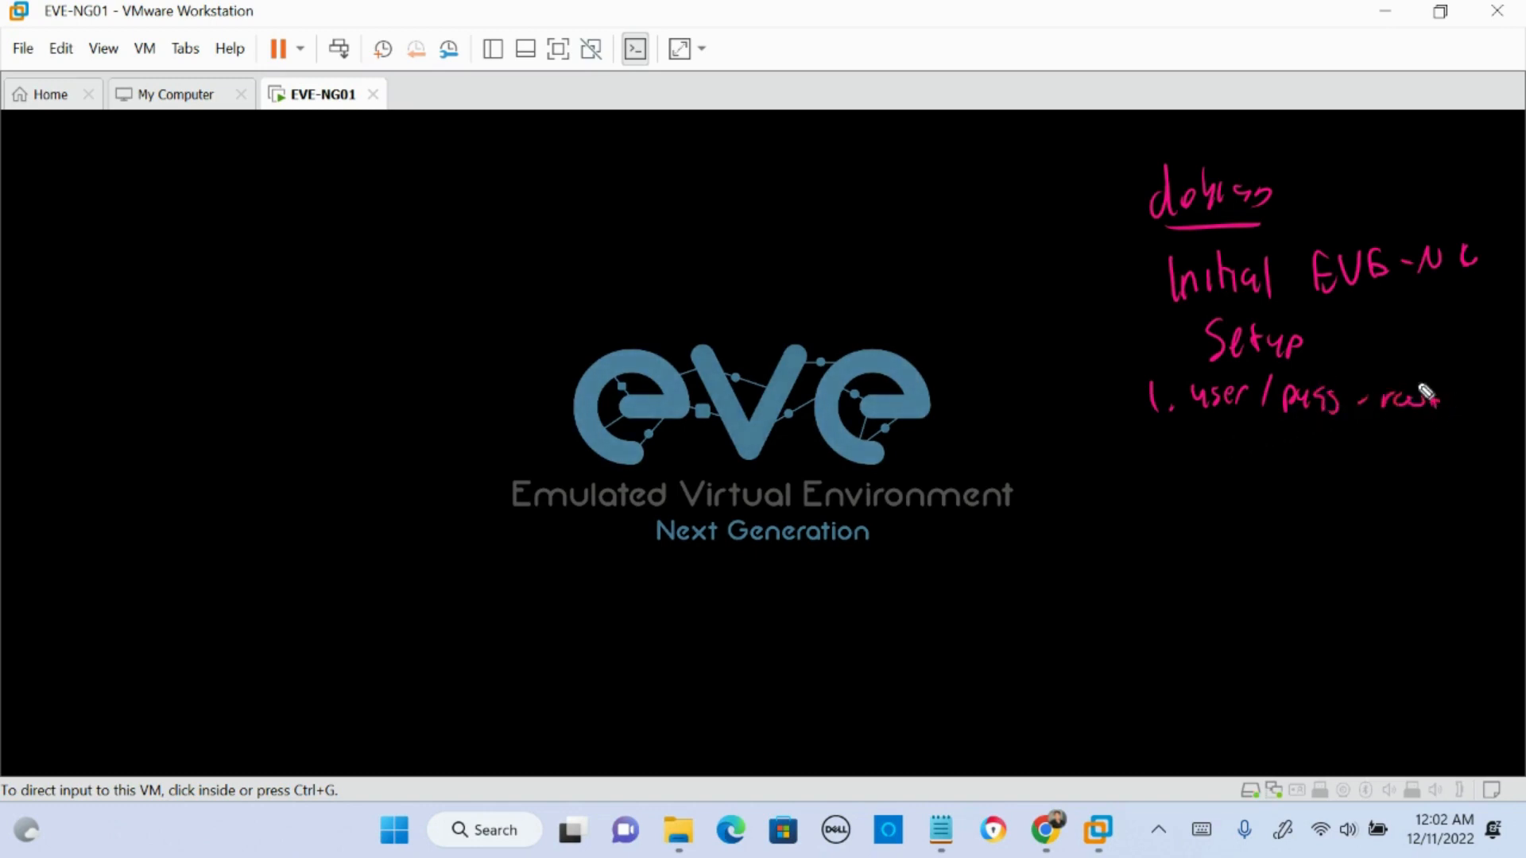
mouse_move(1144, 447)
left_mouse_down()
mouse_move(1149, 468)
mouse_move(1167, 461)
left_mouse_up()
left_click(1172, 454)
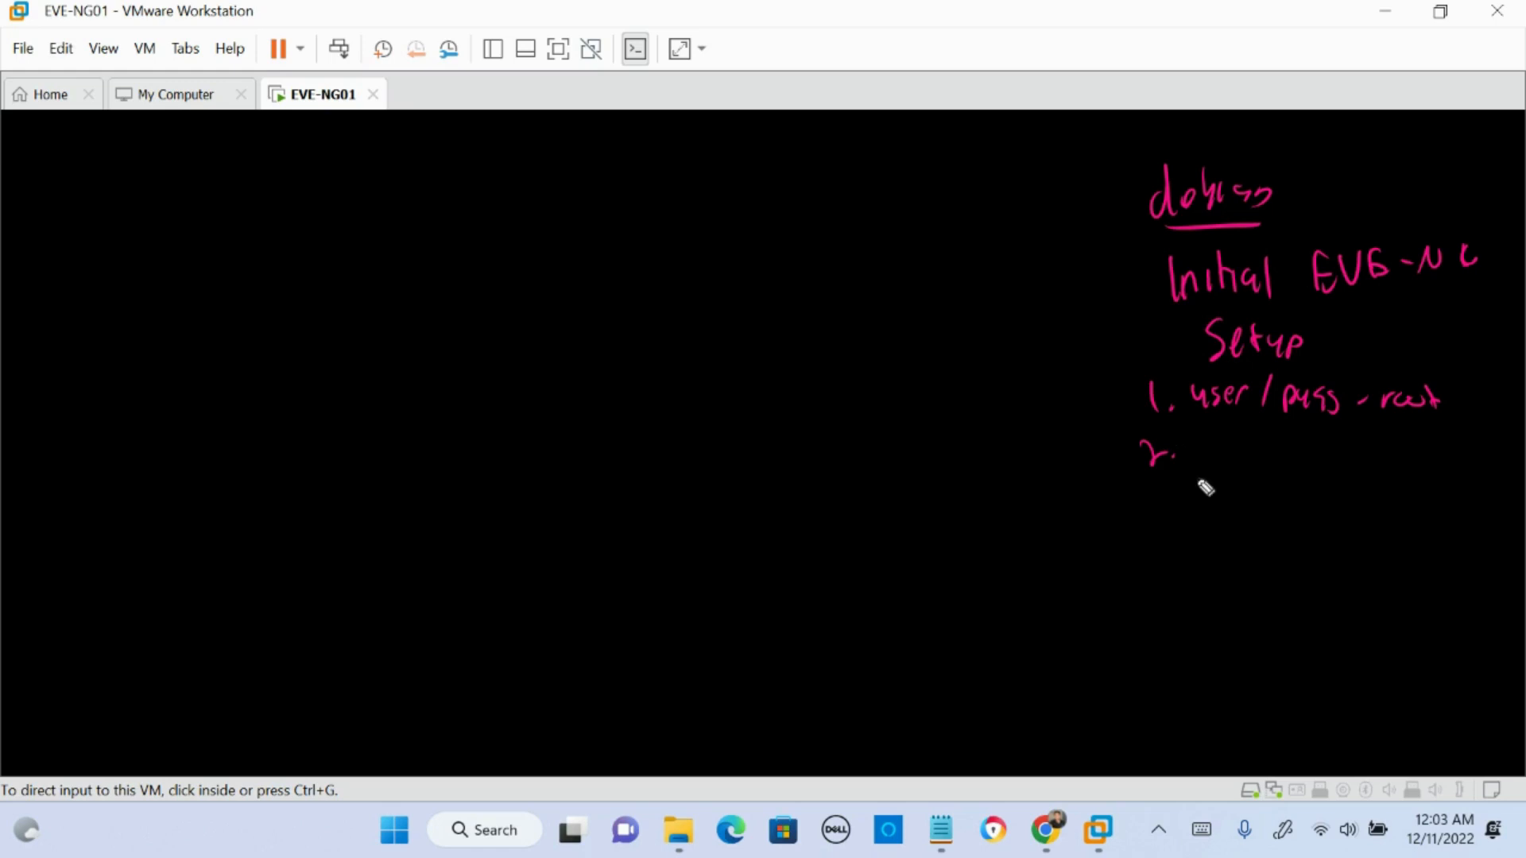
mouse_move(1191, 461)
left_mouse_down()
mouse_move(1237, 442)
mouse_move(1309, 460)
left_mouse_up()
mouse_move(1149, 477)
left_mouse_down()
mouse_move(1172, 515)
mouse_move(1200, 498)
mouse_move(1351, 497)
mouse_move(1357, 510)
left_mouse_up()
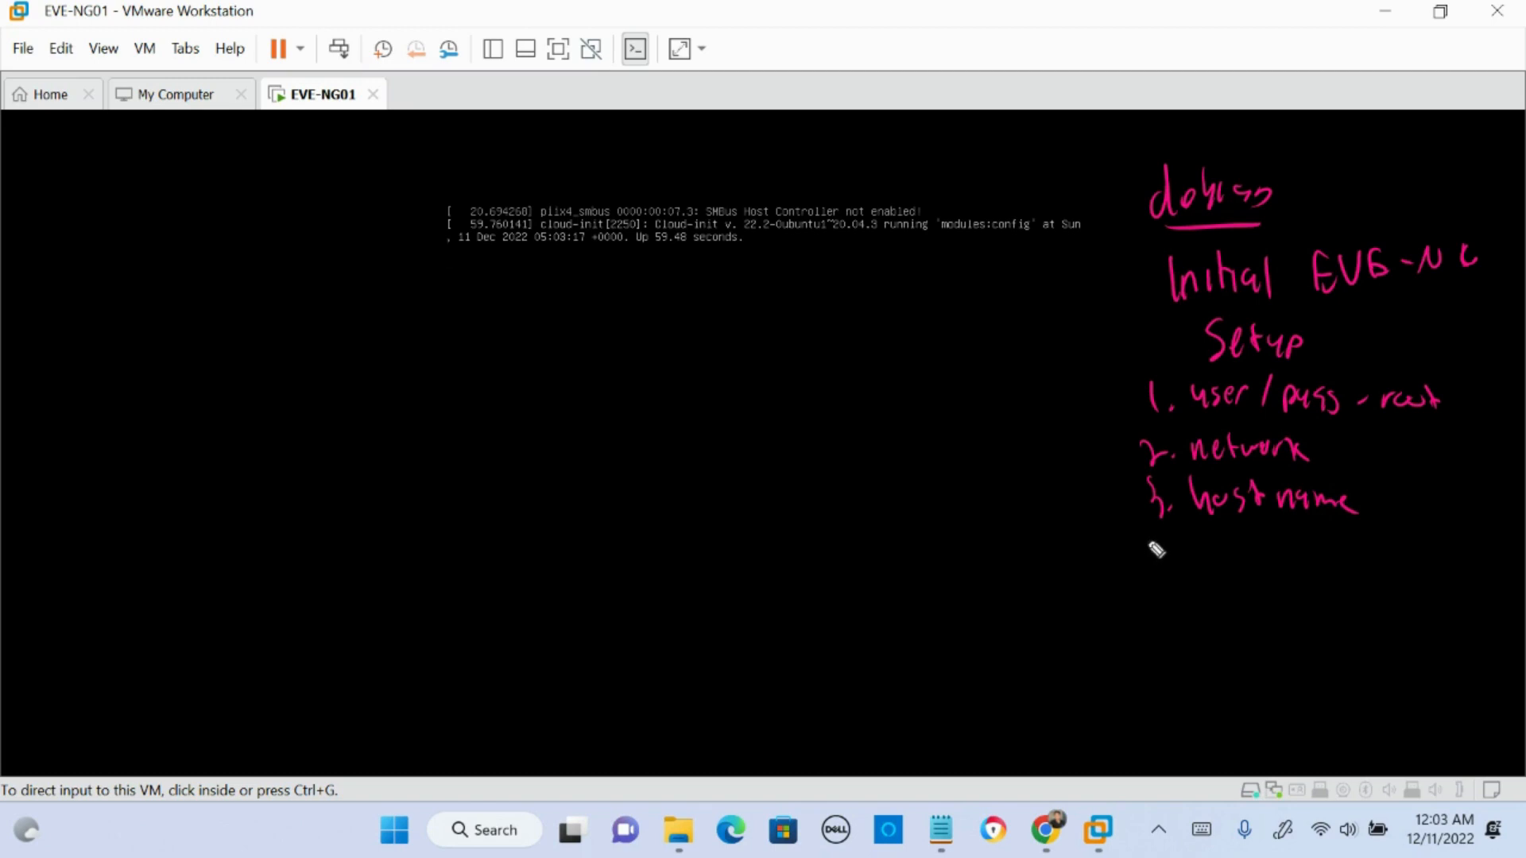
mouse_move(1157, 549)
left_mouse_down()
mouse_move(1189, 569)
mouse_move(1208, 545)
mouse_move(1399, 540)
left_mouse_up()
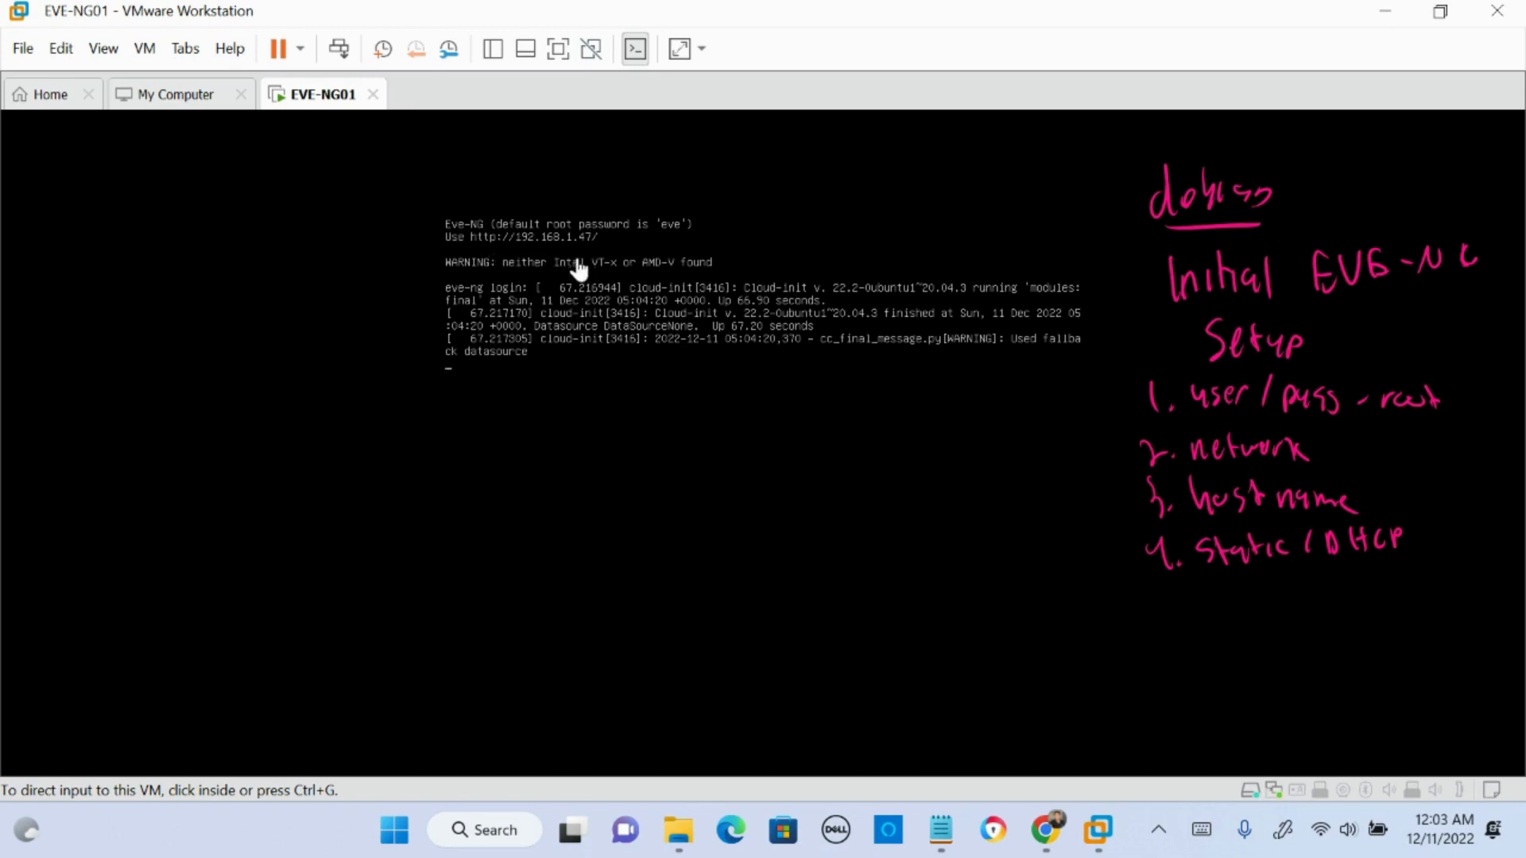
- Log in to the EVE-NG console as root with the account password
left_click(594, 361)
key("Return")
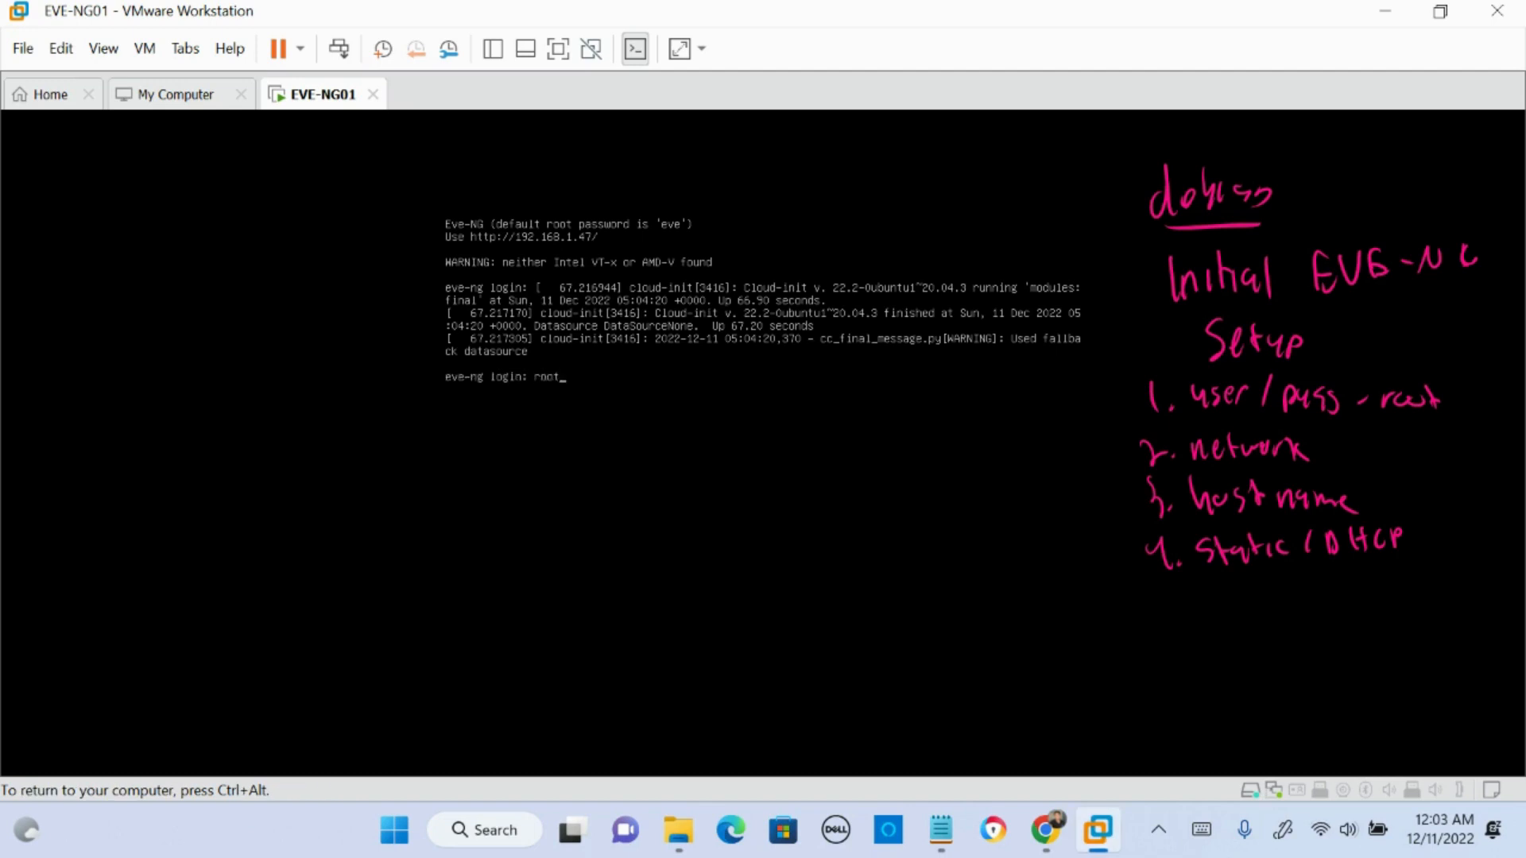
key("Return")
key("ctrl+alt")
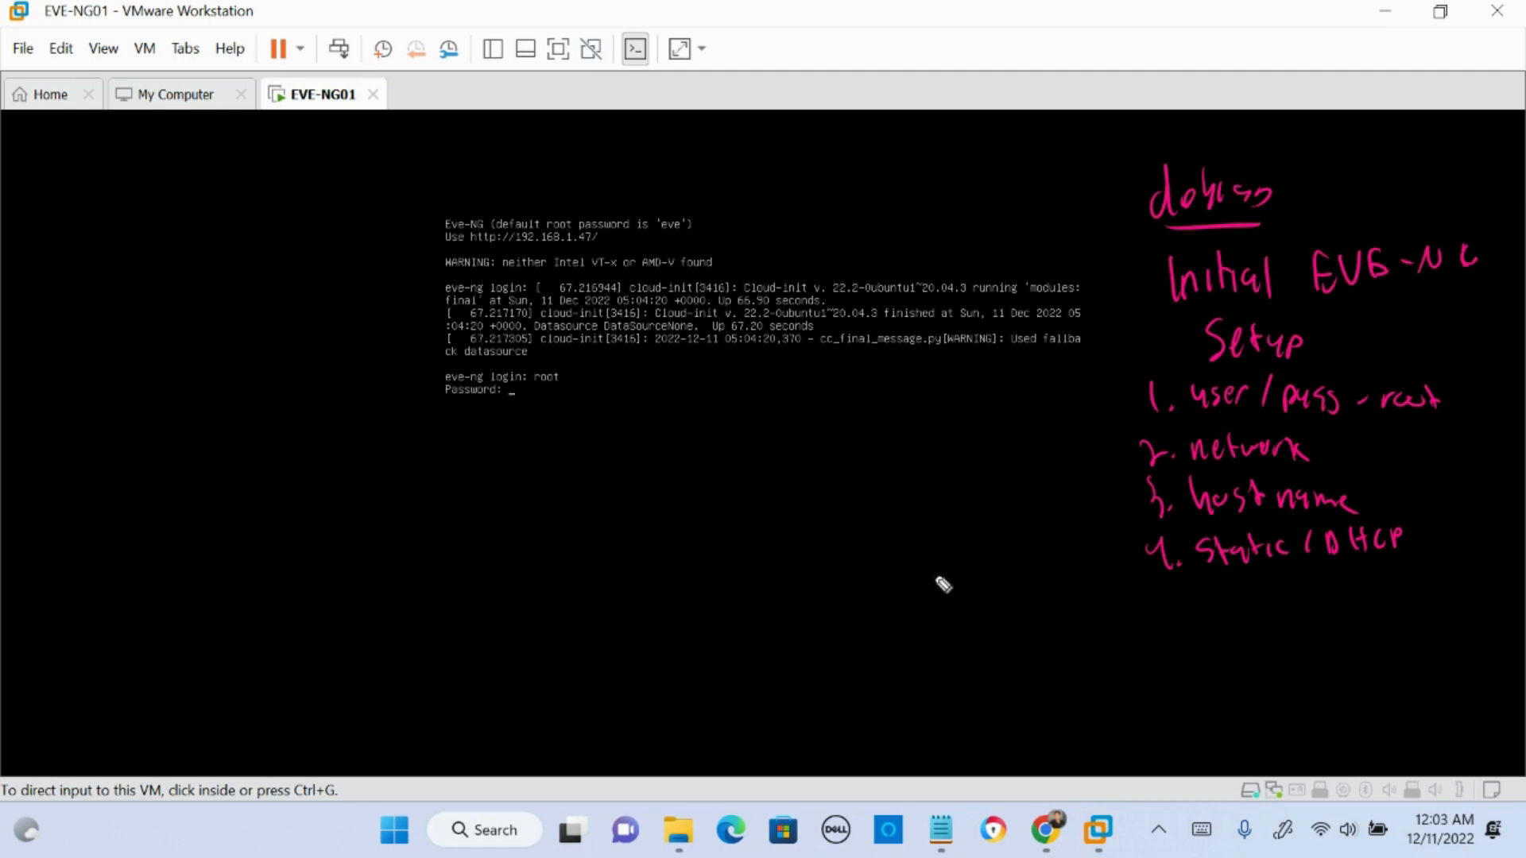
mouse_move(995, 618)
left_mouse_down()
mouse_move(1008, 630)
mouse_move(1032, 608)
mouse_move(1067, 623)
left_mouse_up()
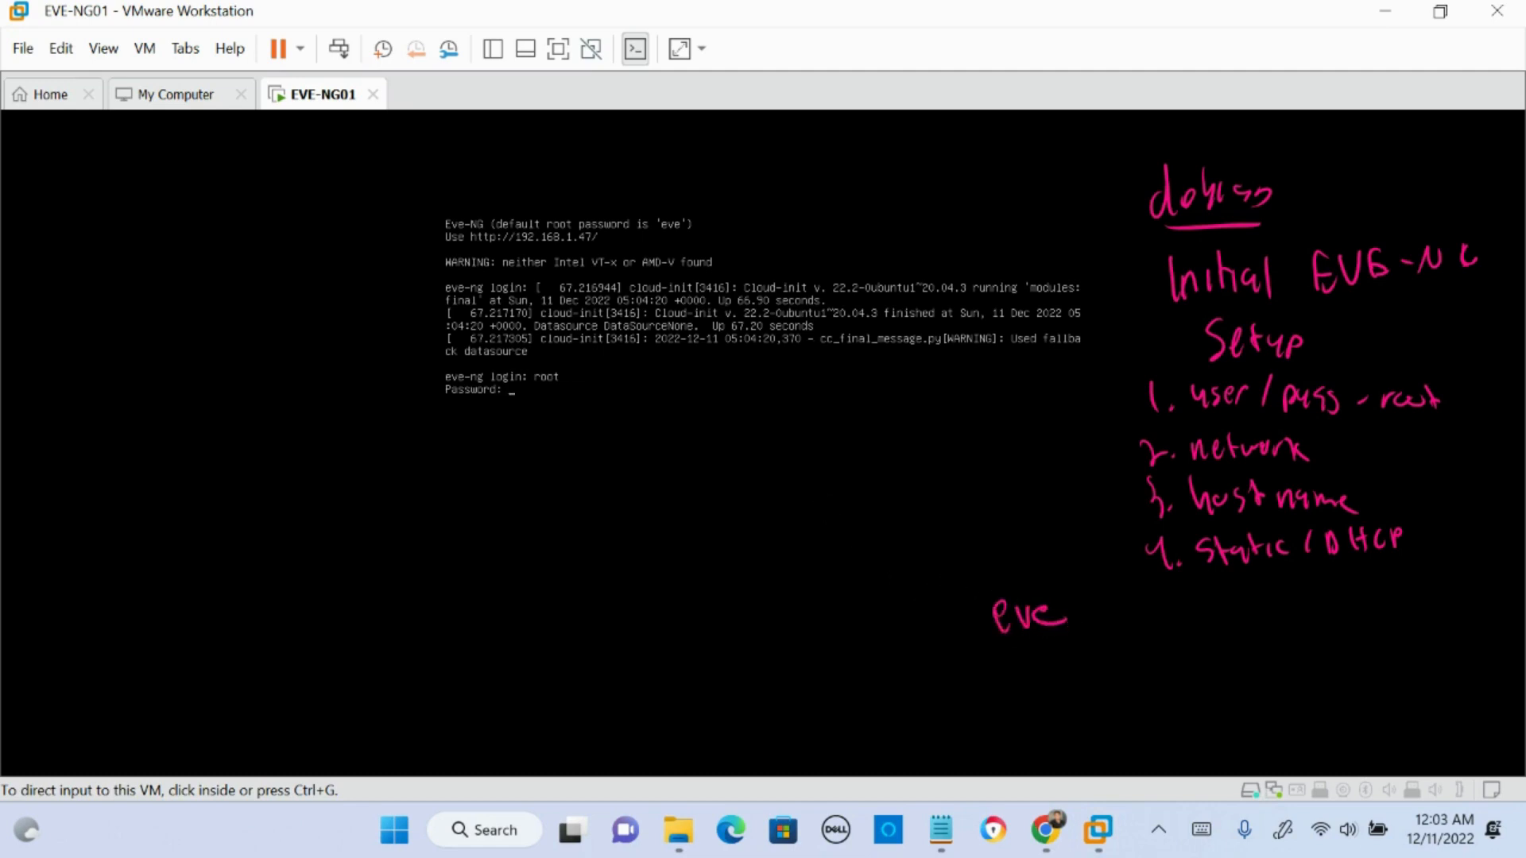
left_click(623, 398)
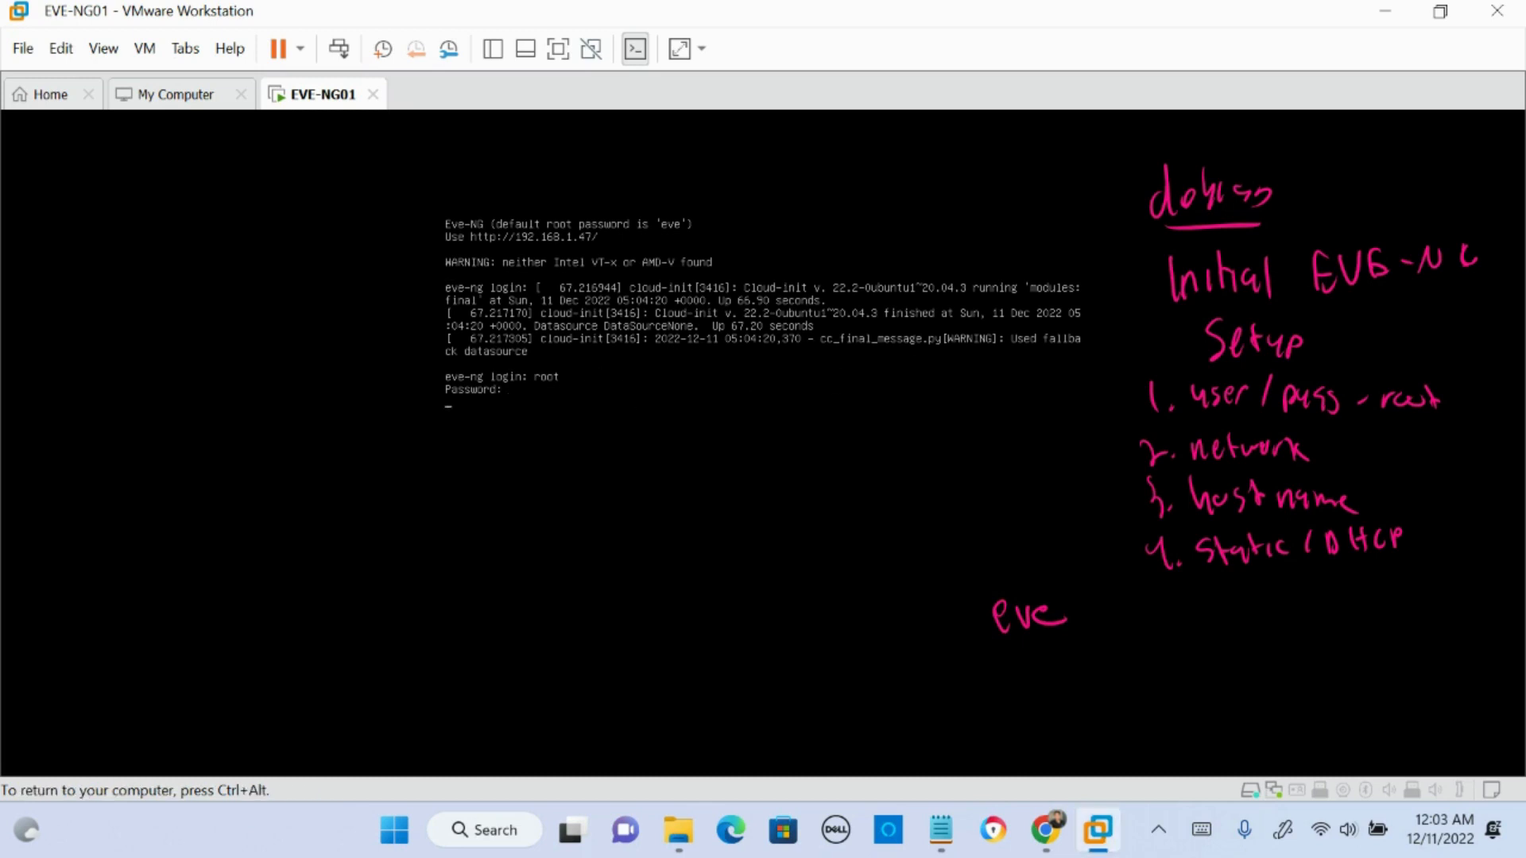
key("ctrl+alt")
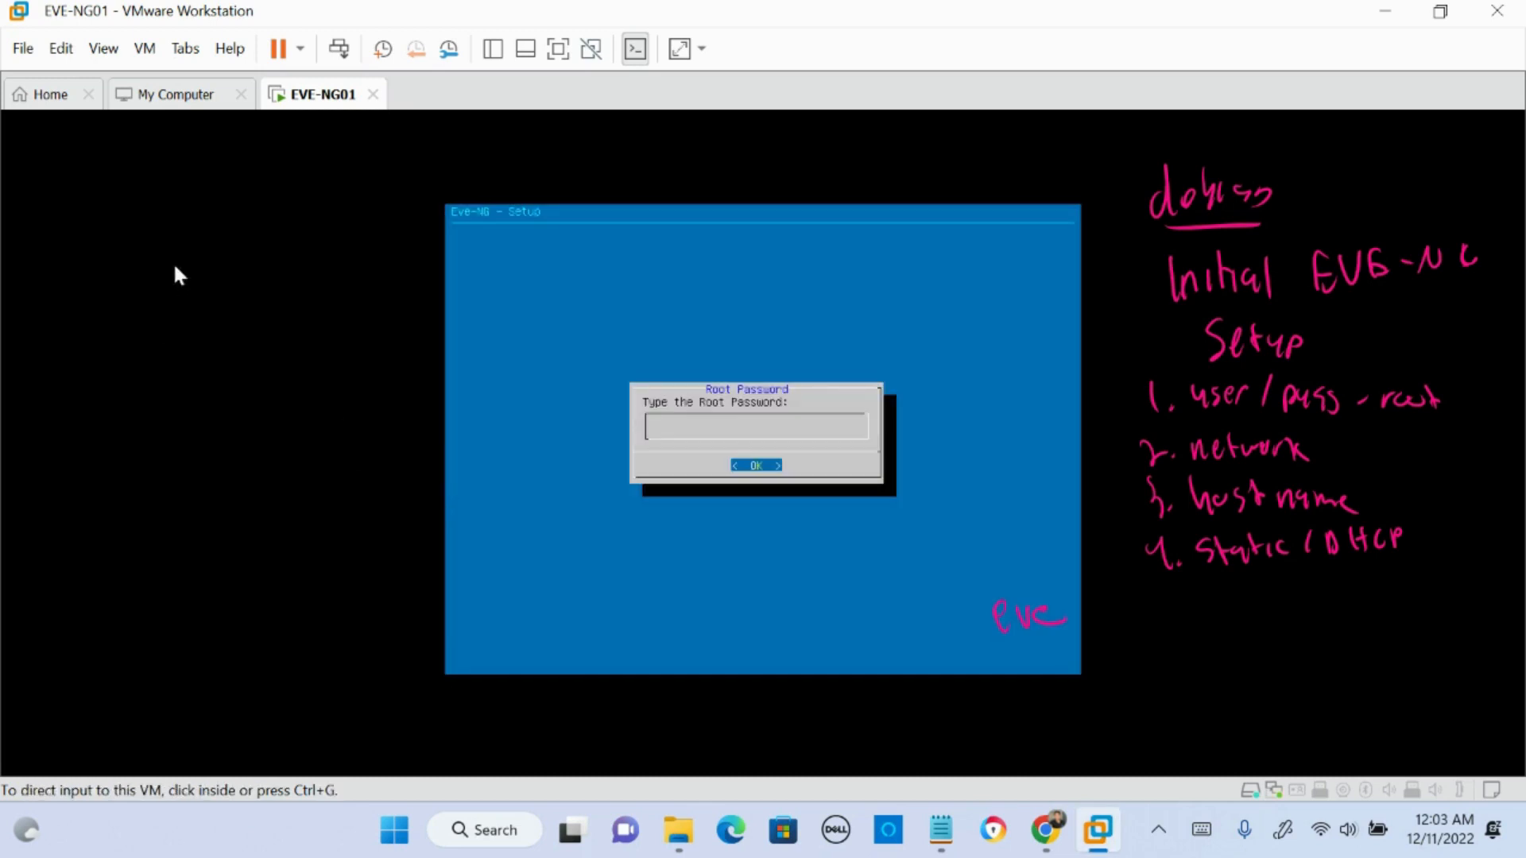
left_click(176, 274)
key("ctrl+alt")
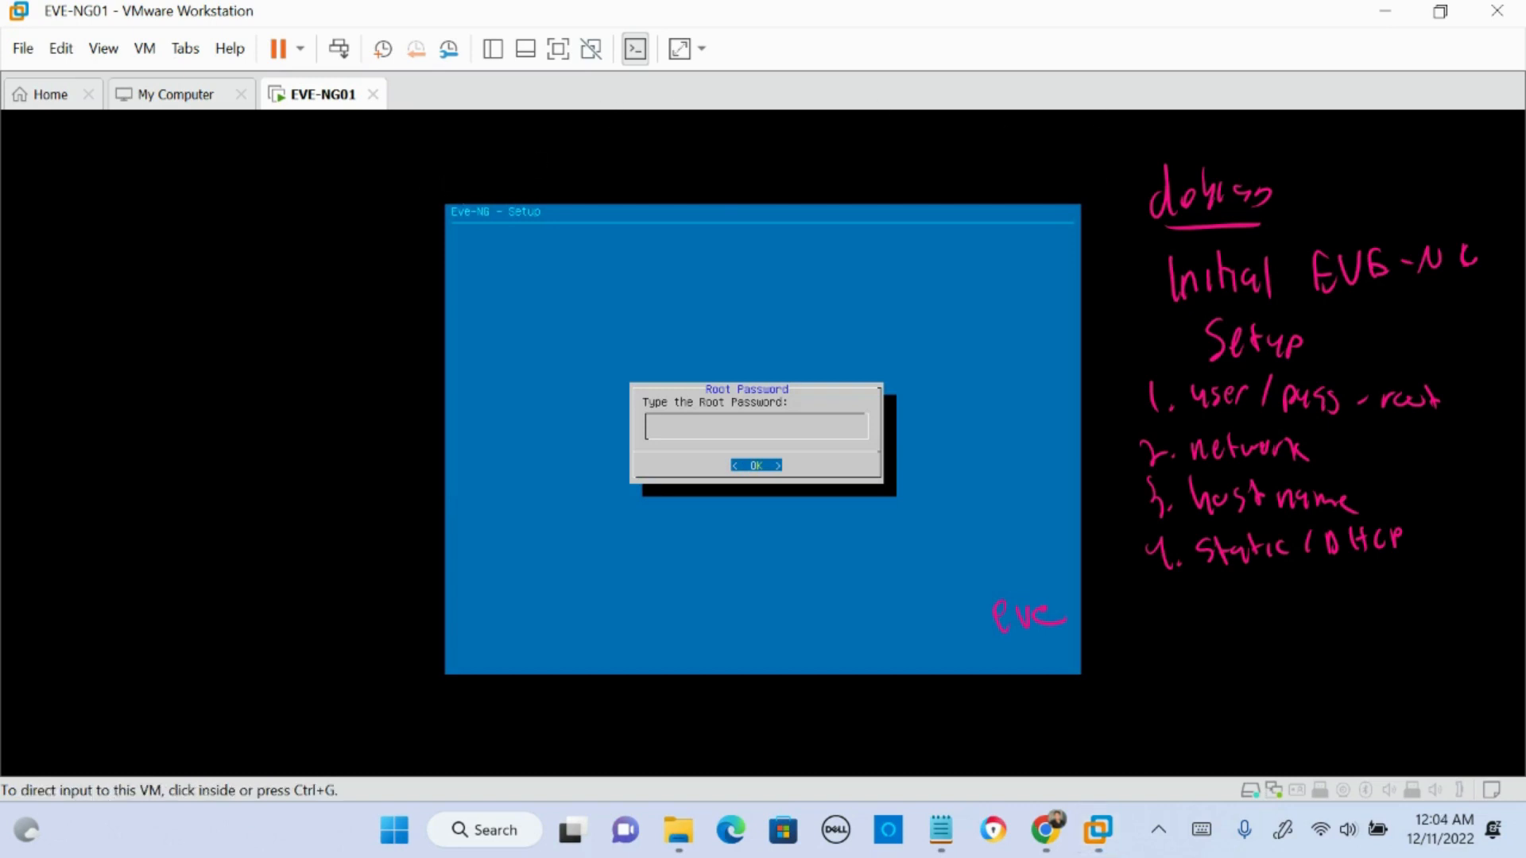
mouse_move(469, 232)
left_mouse_down()
mouse_move(556, 237)
mouse_move(546, 193)
mouse_move(455, 228)
left_mouse_up()
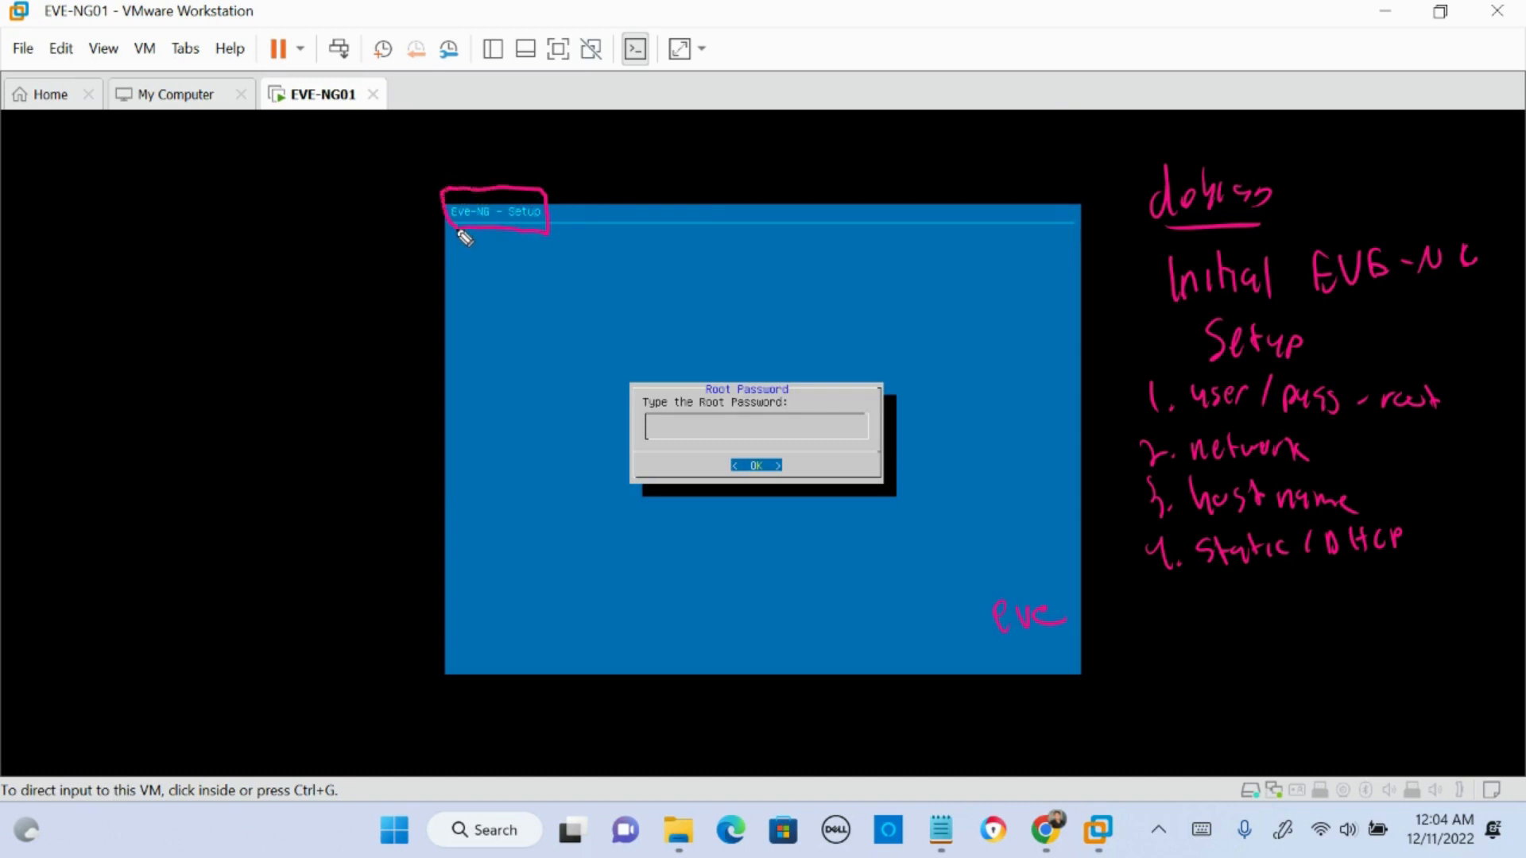
left_click_drag(663, 427, 672, 432)
left_click_drag(675, 421, 714, 420)
- Enter a root password in the EVE-NG setup and enter it again to confirm
left_click(762, 429)
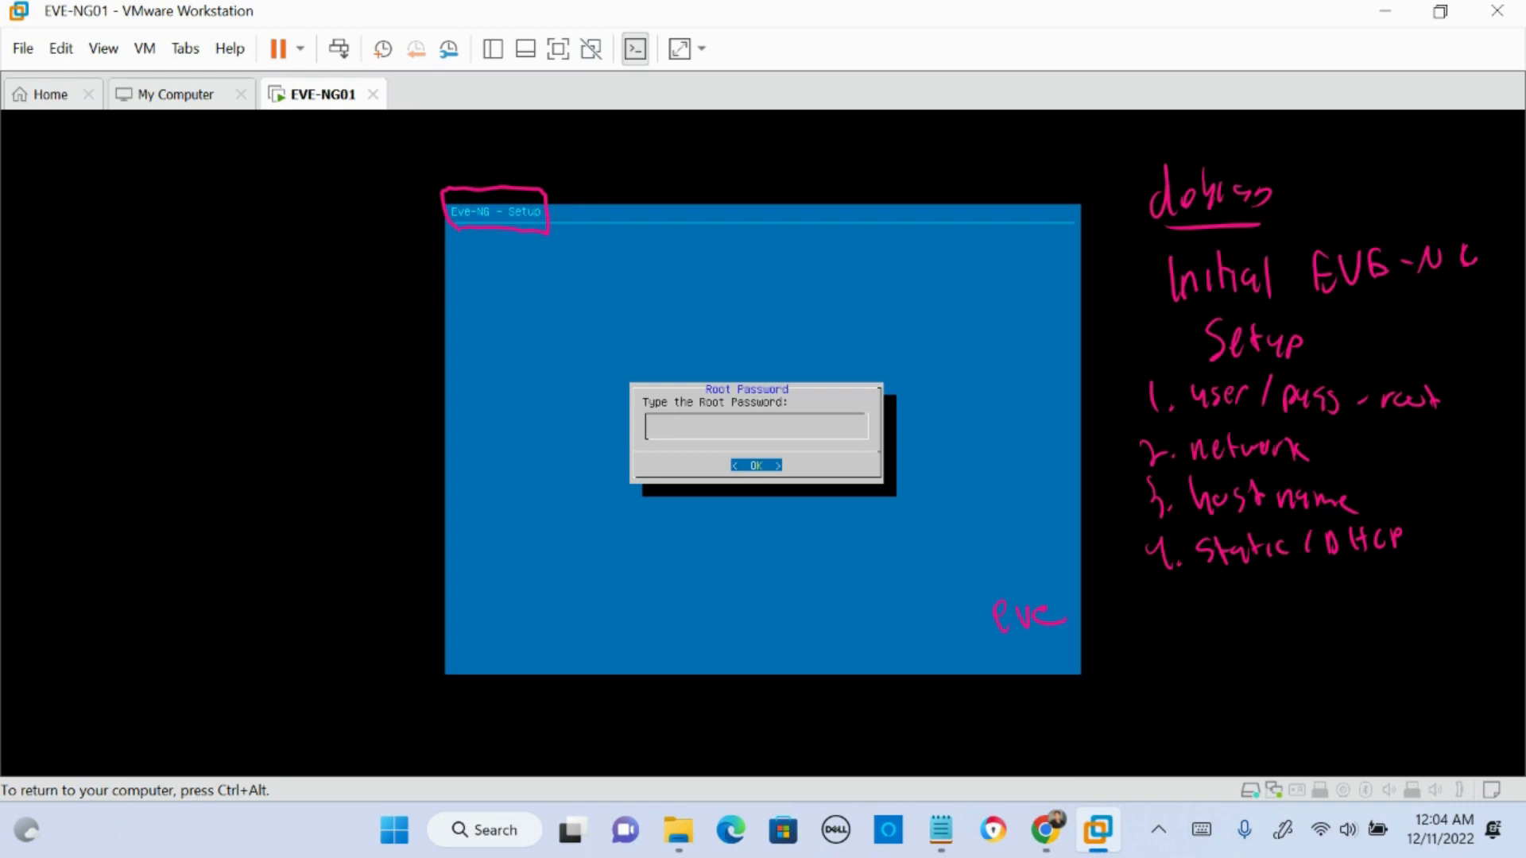
key("Return")
key("Return")
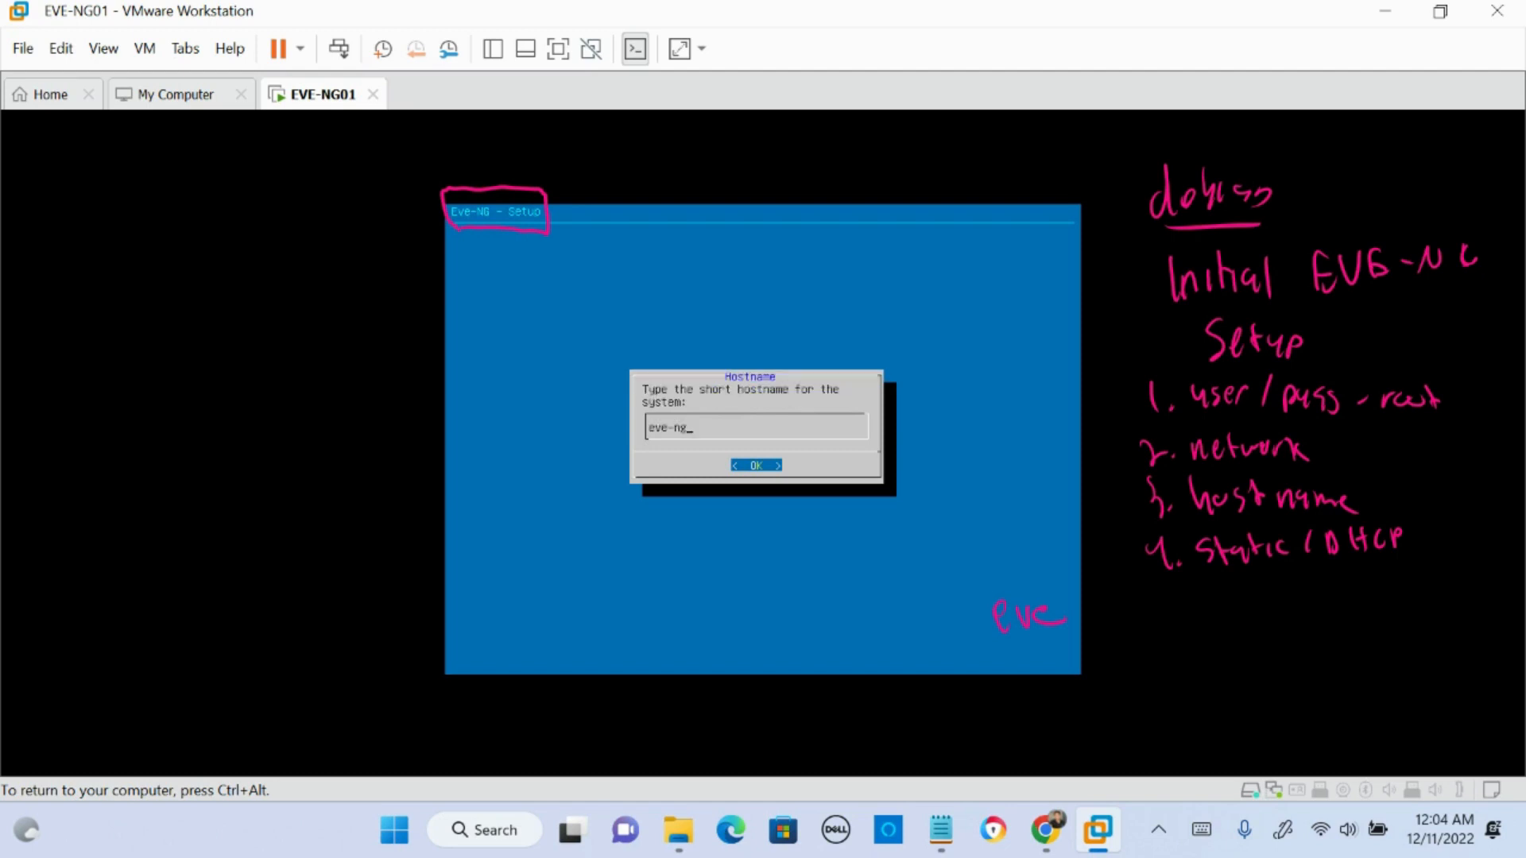
- Accept eve-ng as the short hostname and example.com as the DNS domain name
key("Return")
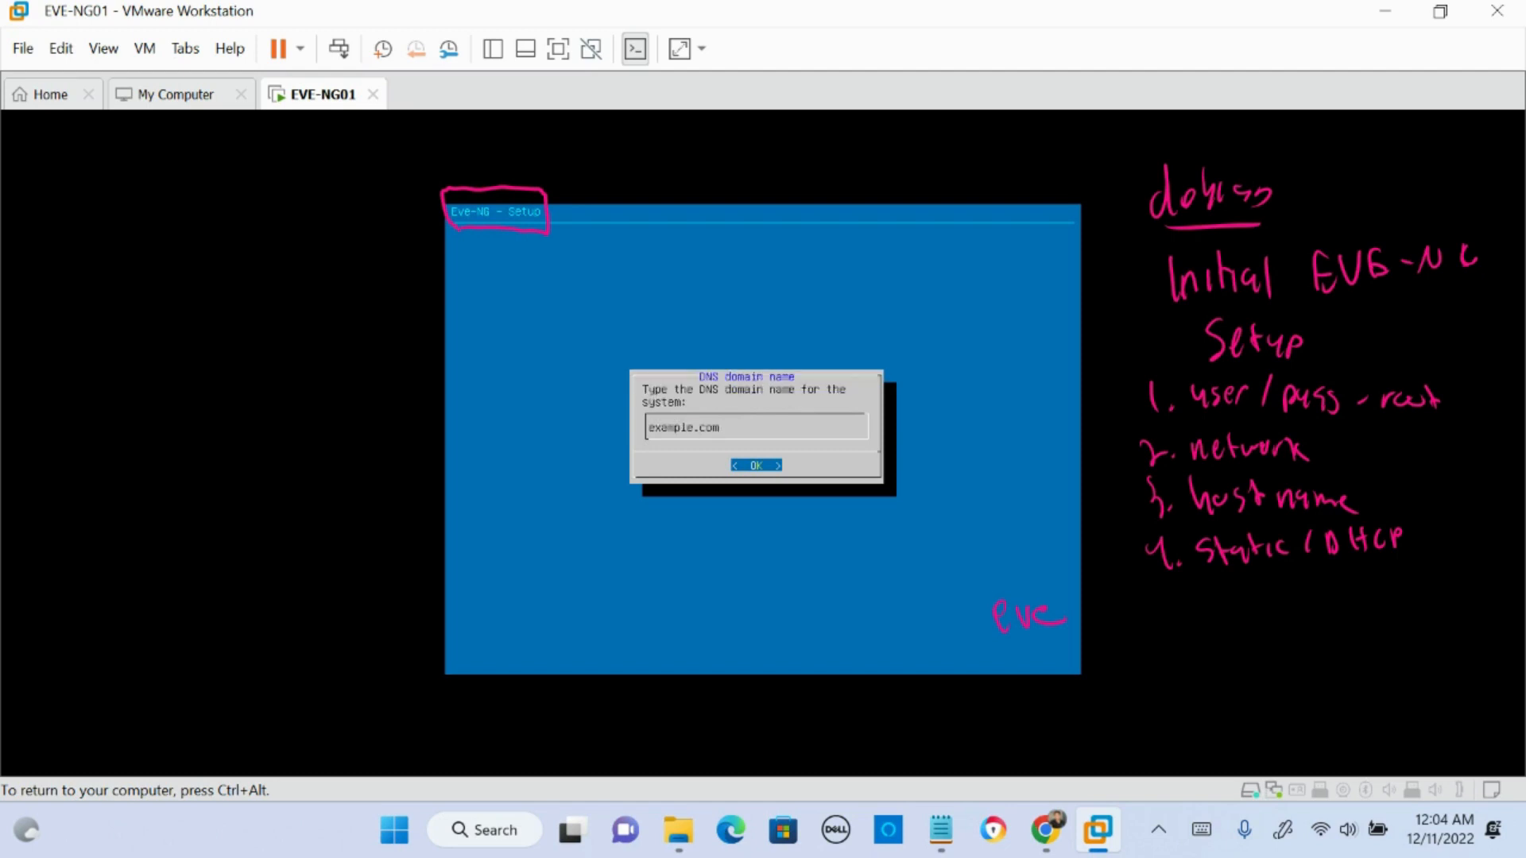
key("Return")
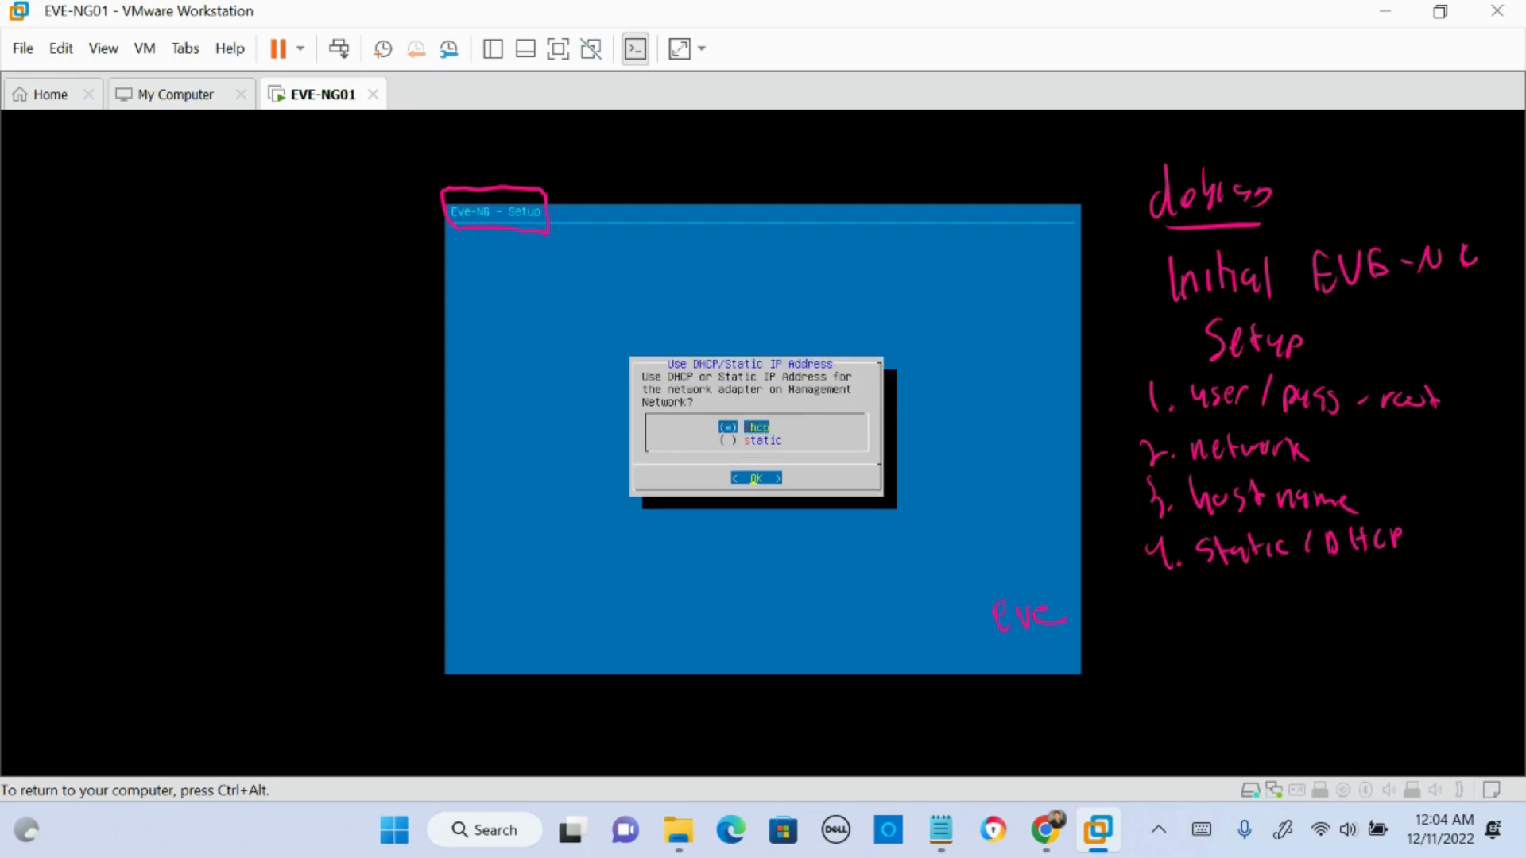
- Use DHCP for the management network adapter and leave the NTP server empty
key("Return")
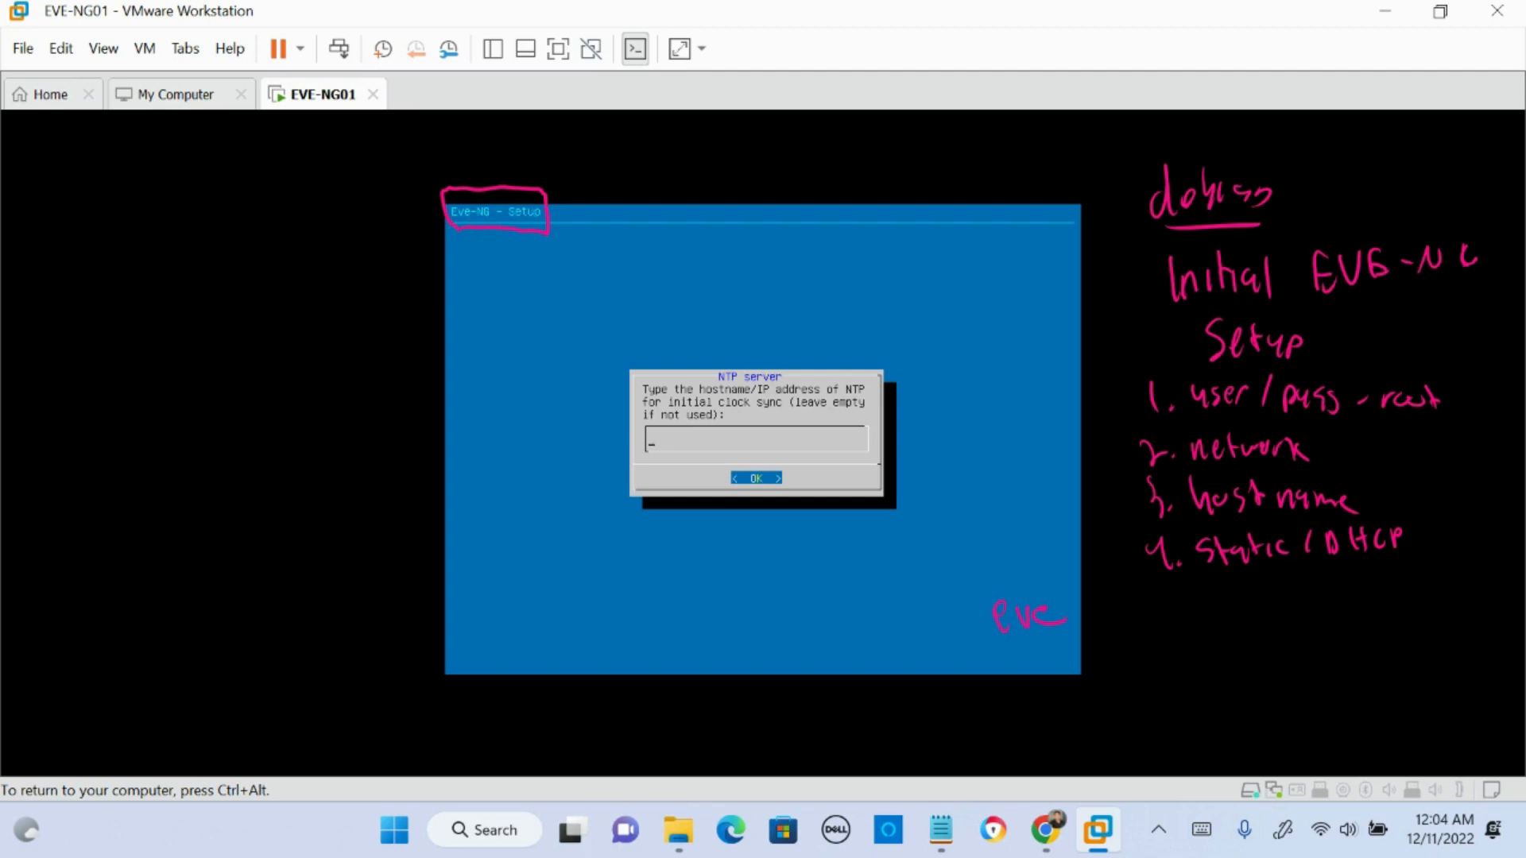
key("Return")
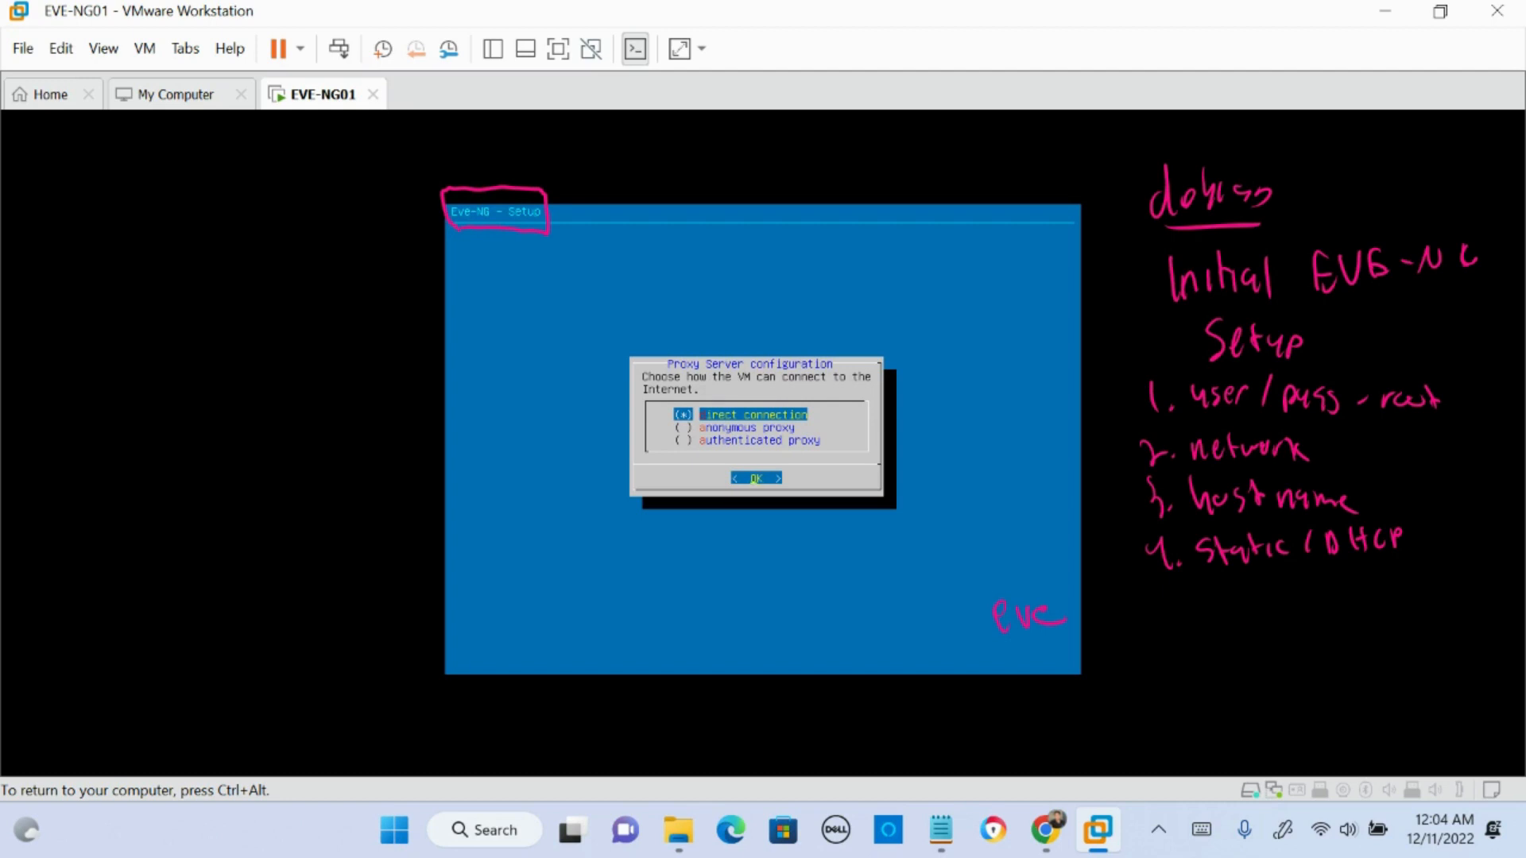
- Choose a direct connection in the proxy server configuration to finish the EVE-NG setup
key("Return")
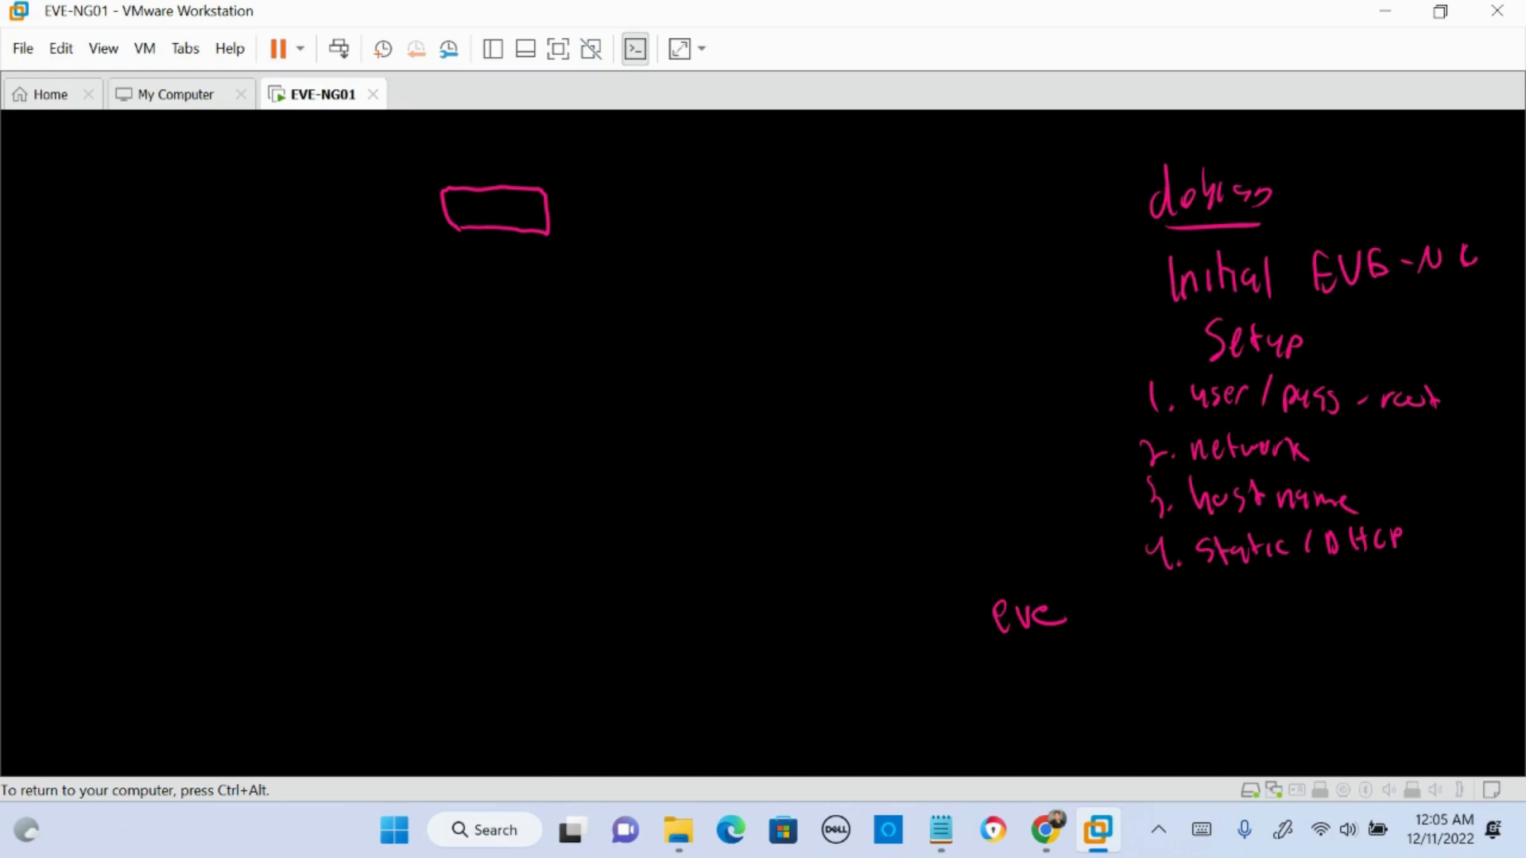
key("ctrl+alt")
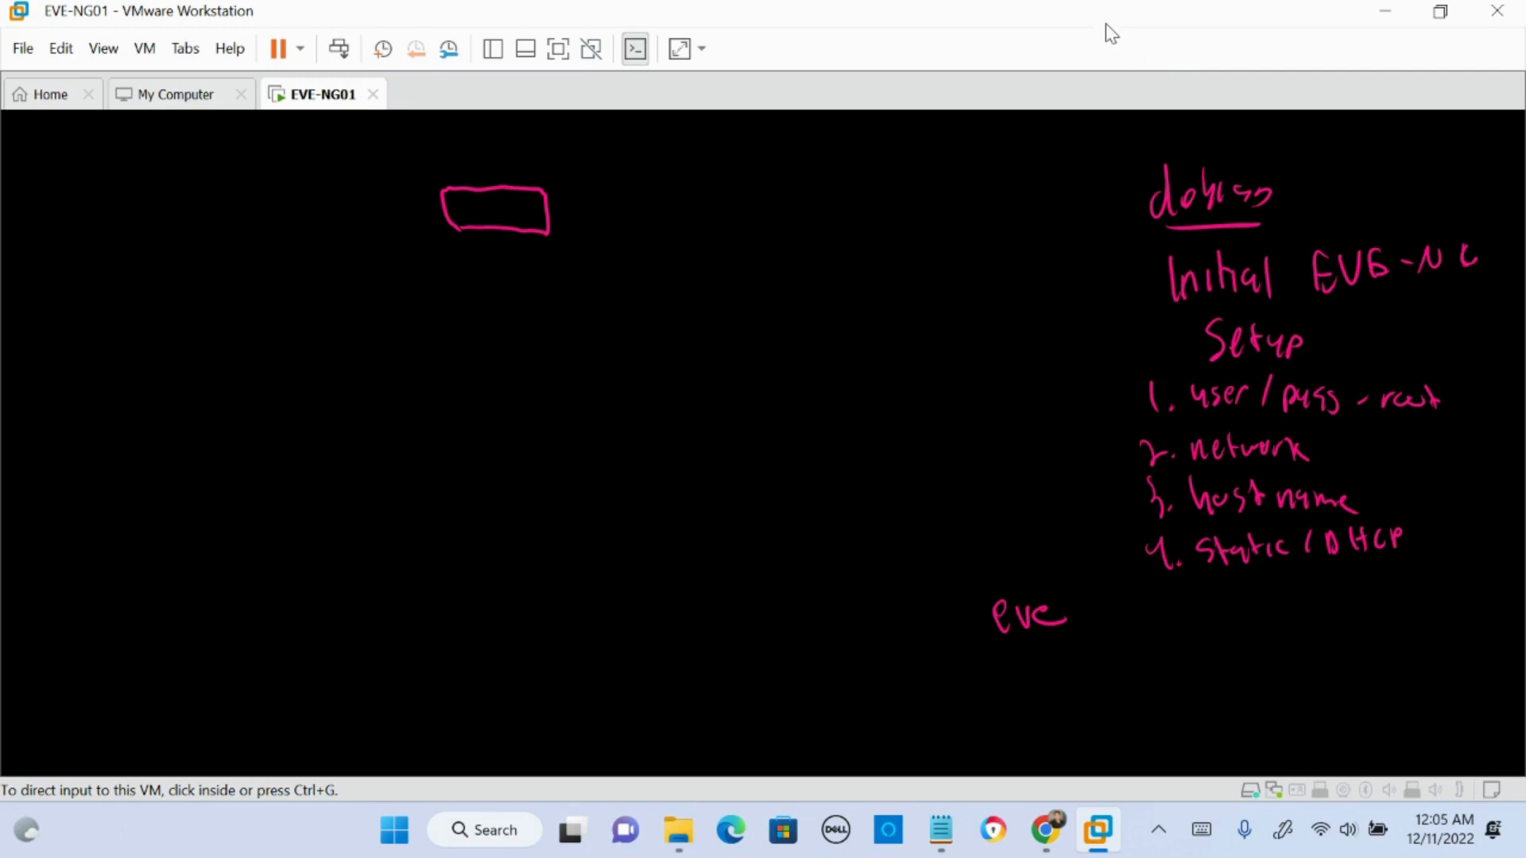
left_click(746, 369)
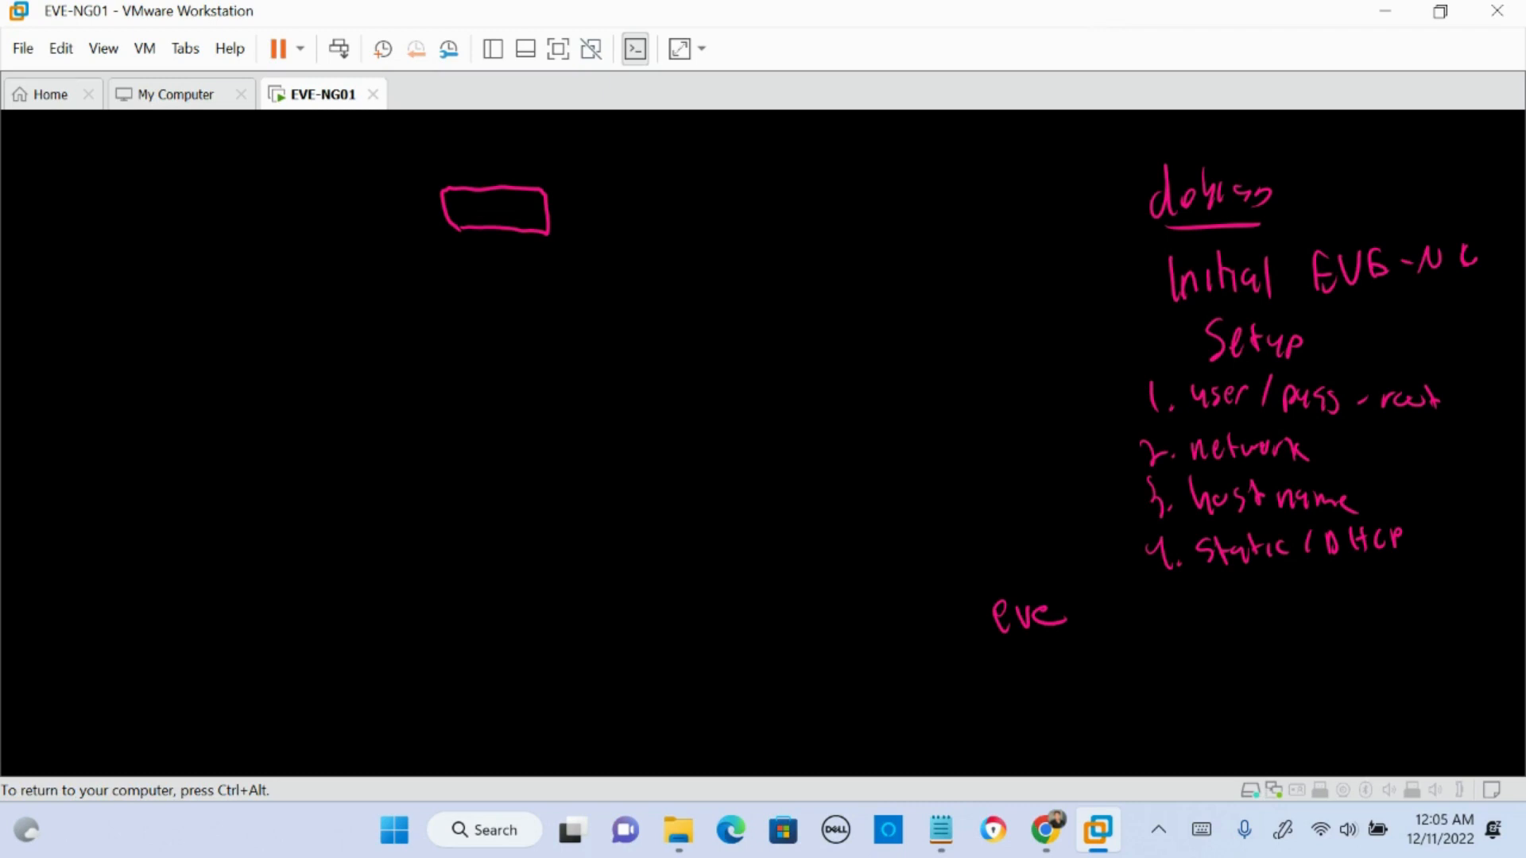
key("ctrl+alt")
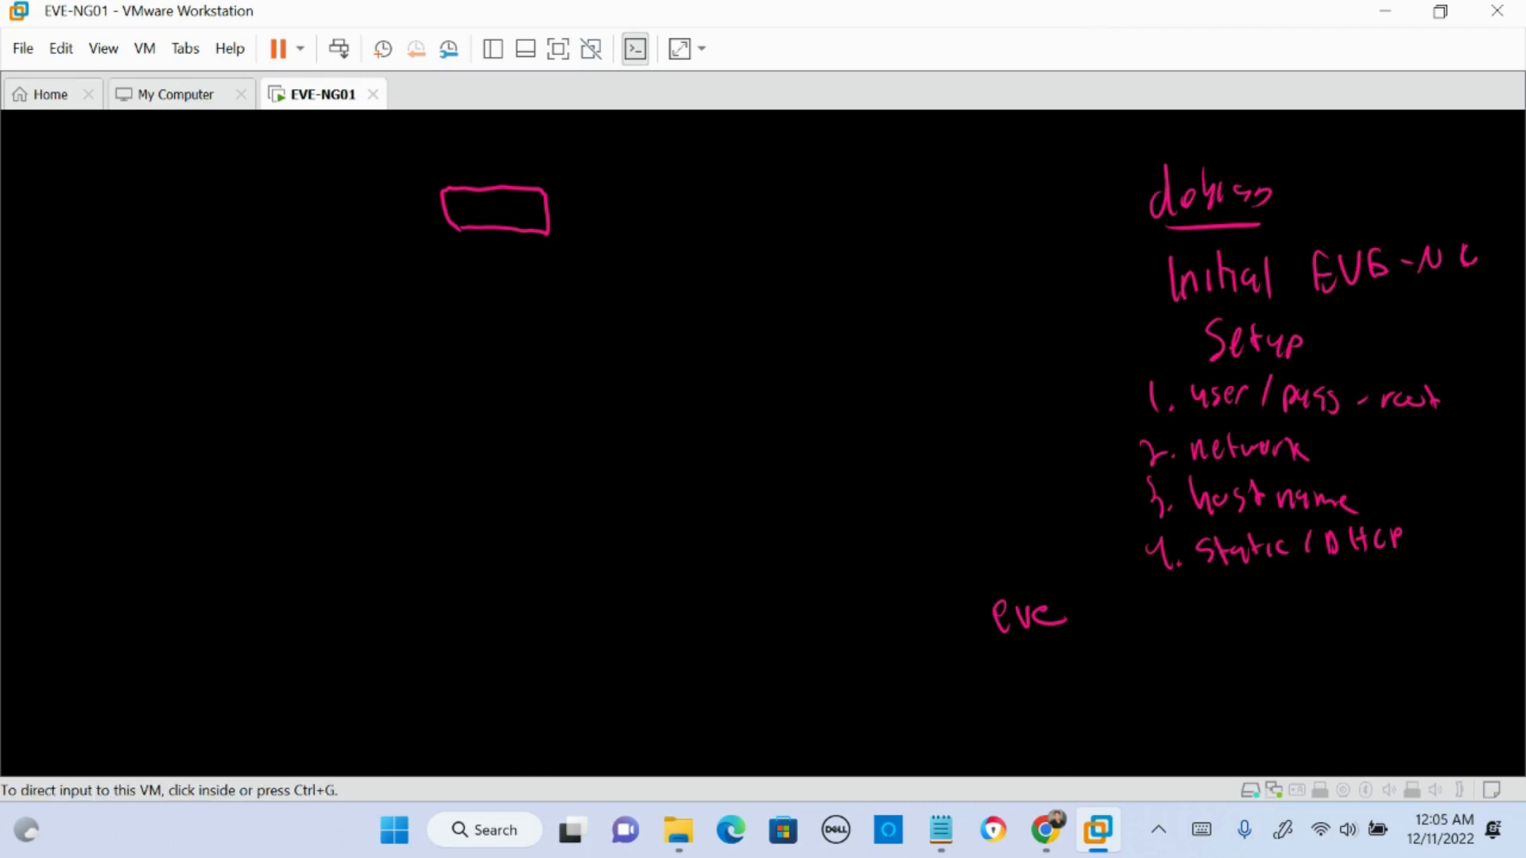
key("Escape")
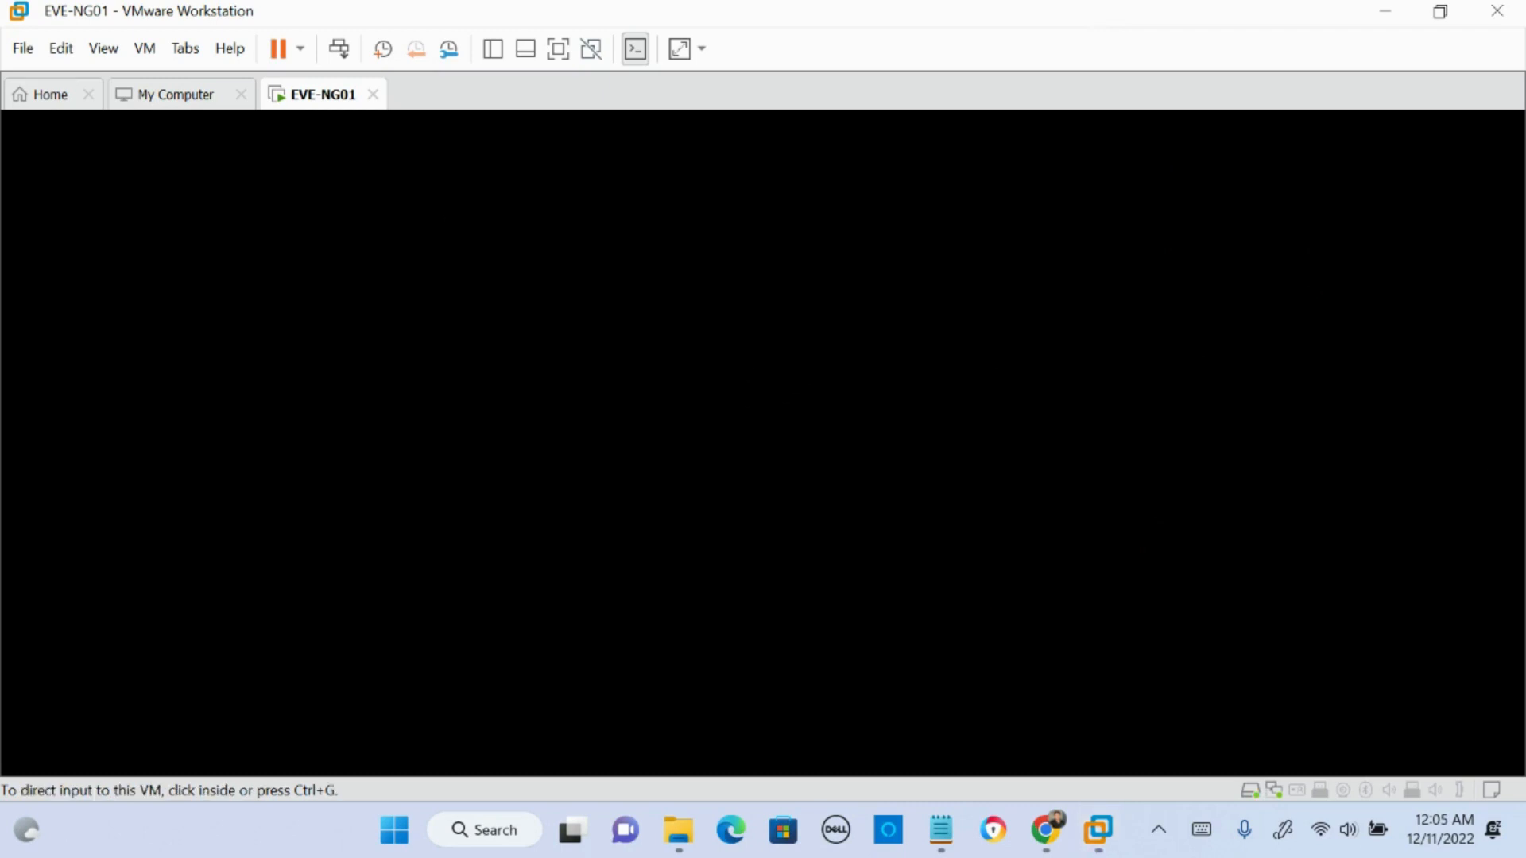
left_click(597, 311)
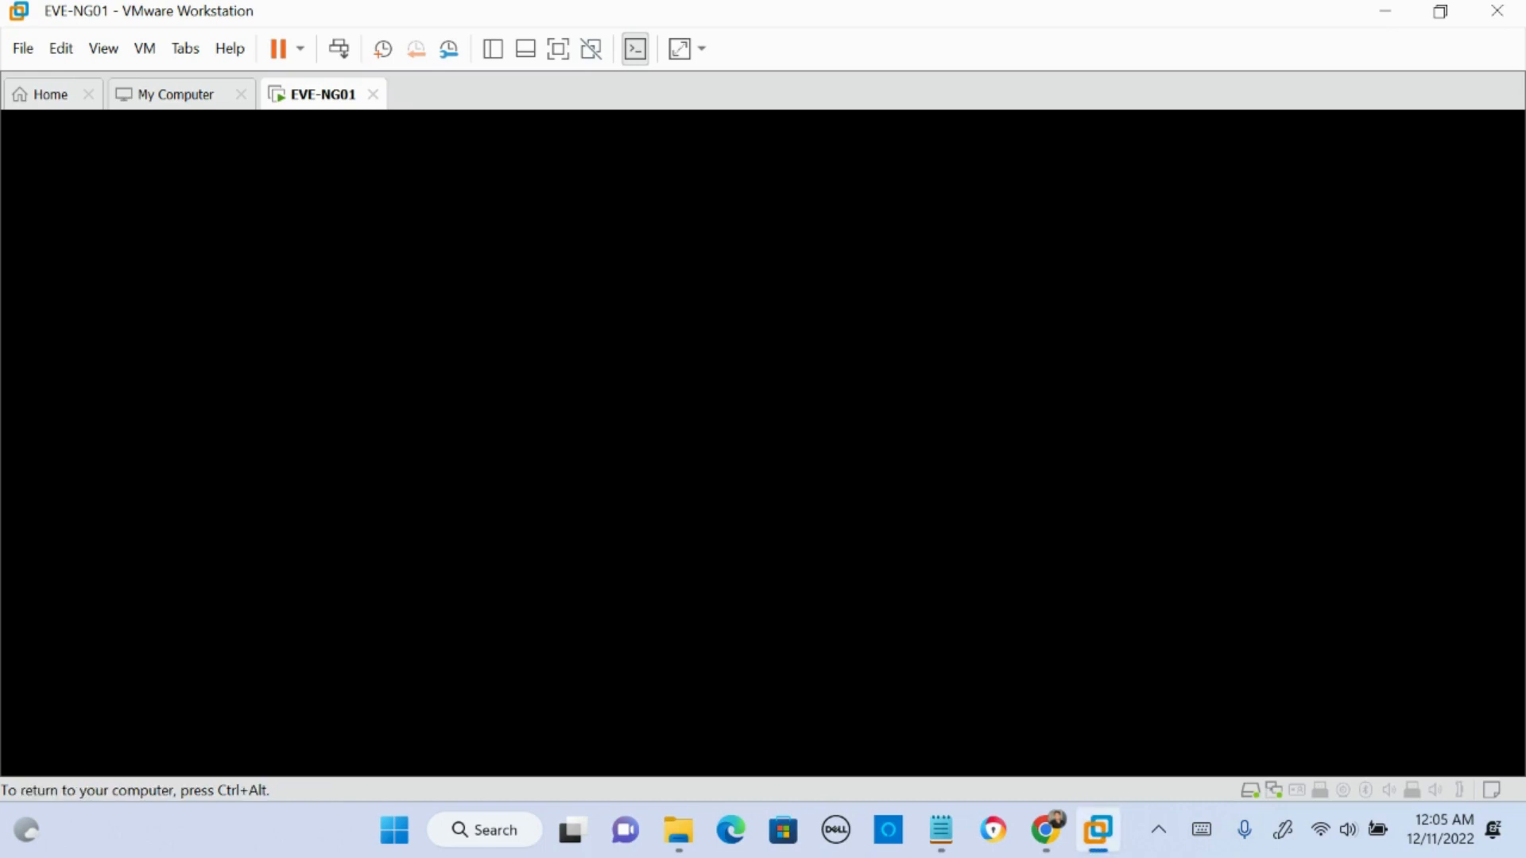
key("ctrl+alt")
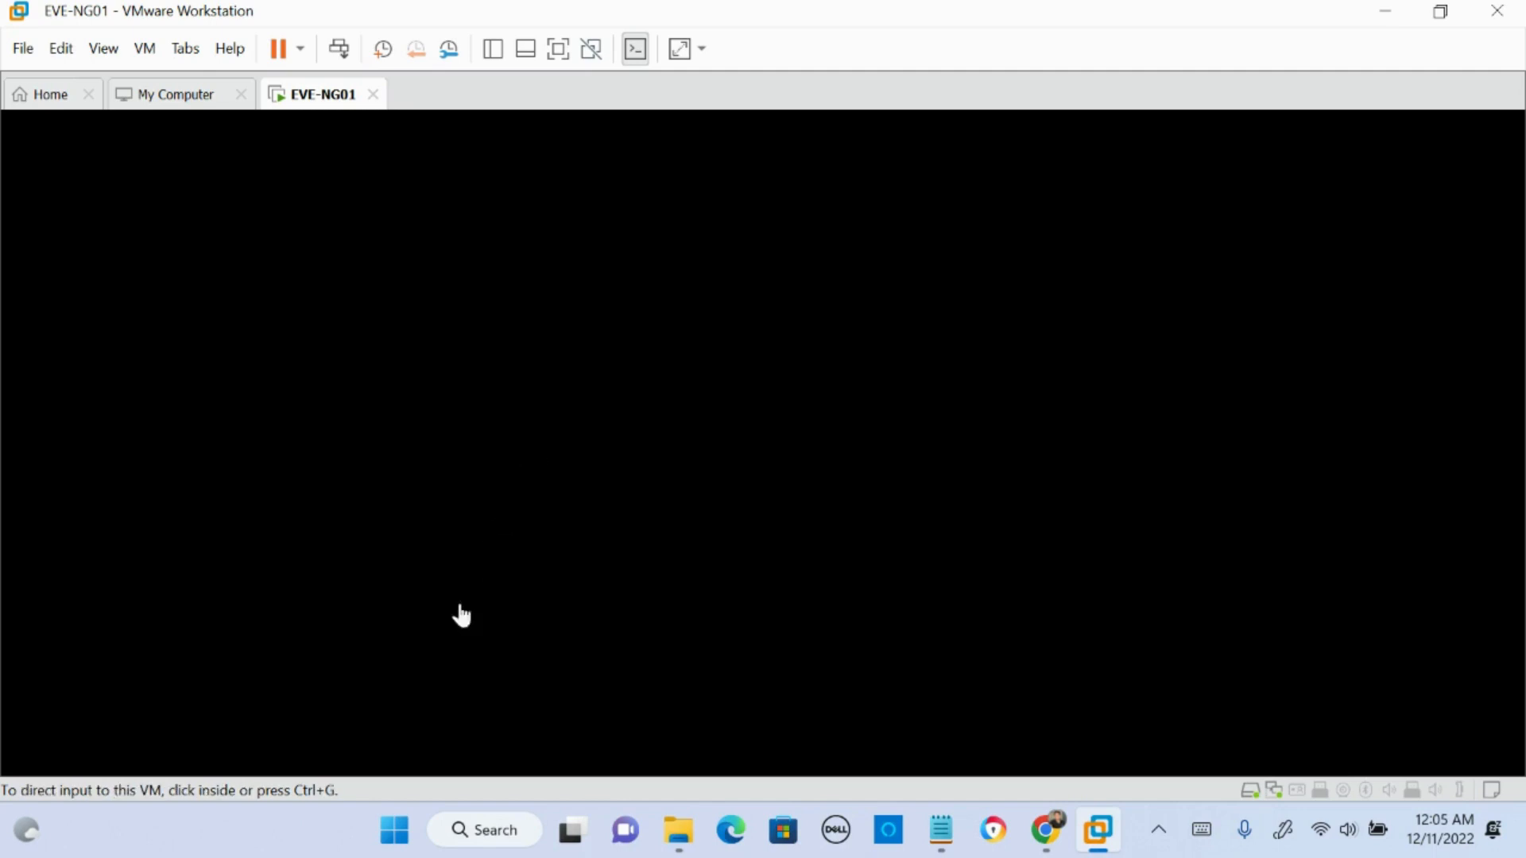
- Launch PuTTY, move its configuration window aside and return to the EVE-NG01 console in VMware Workstation
left_click(489, 831)
type("putty")
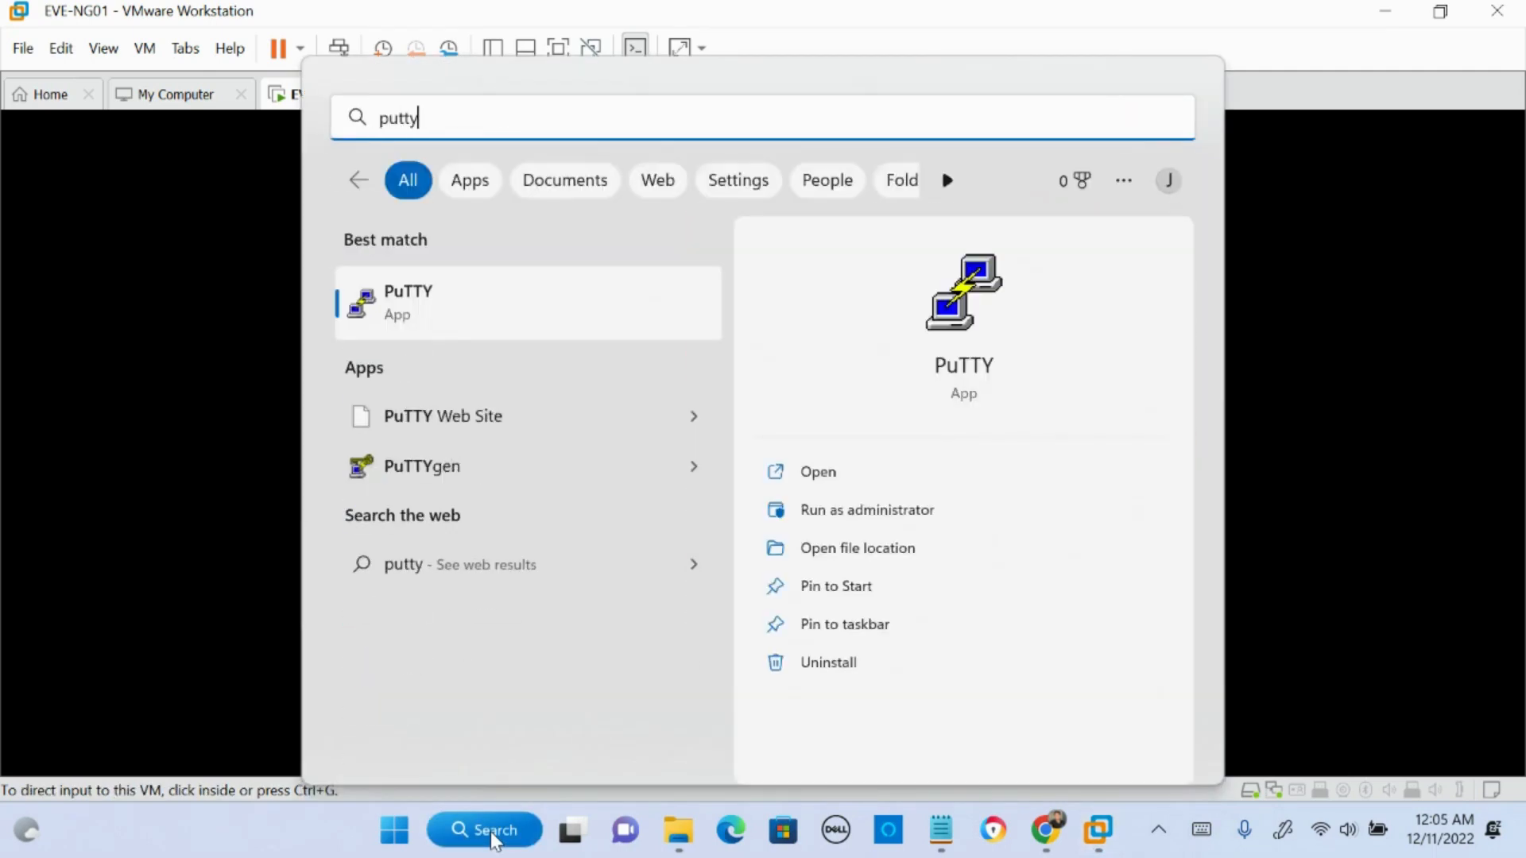
key("Return")
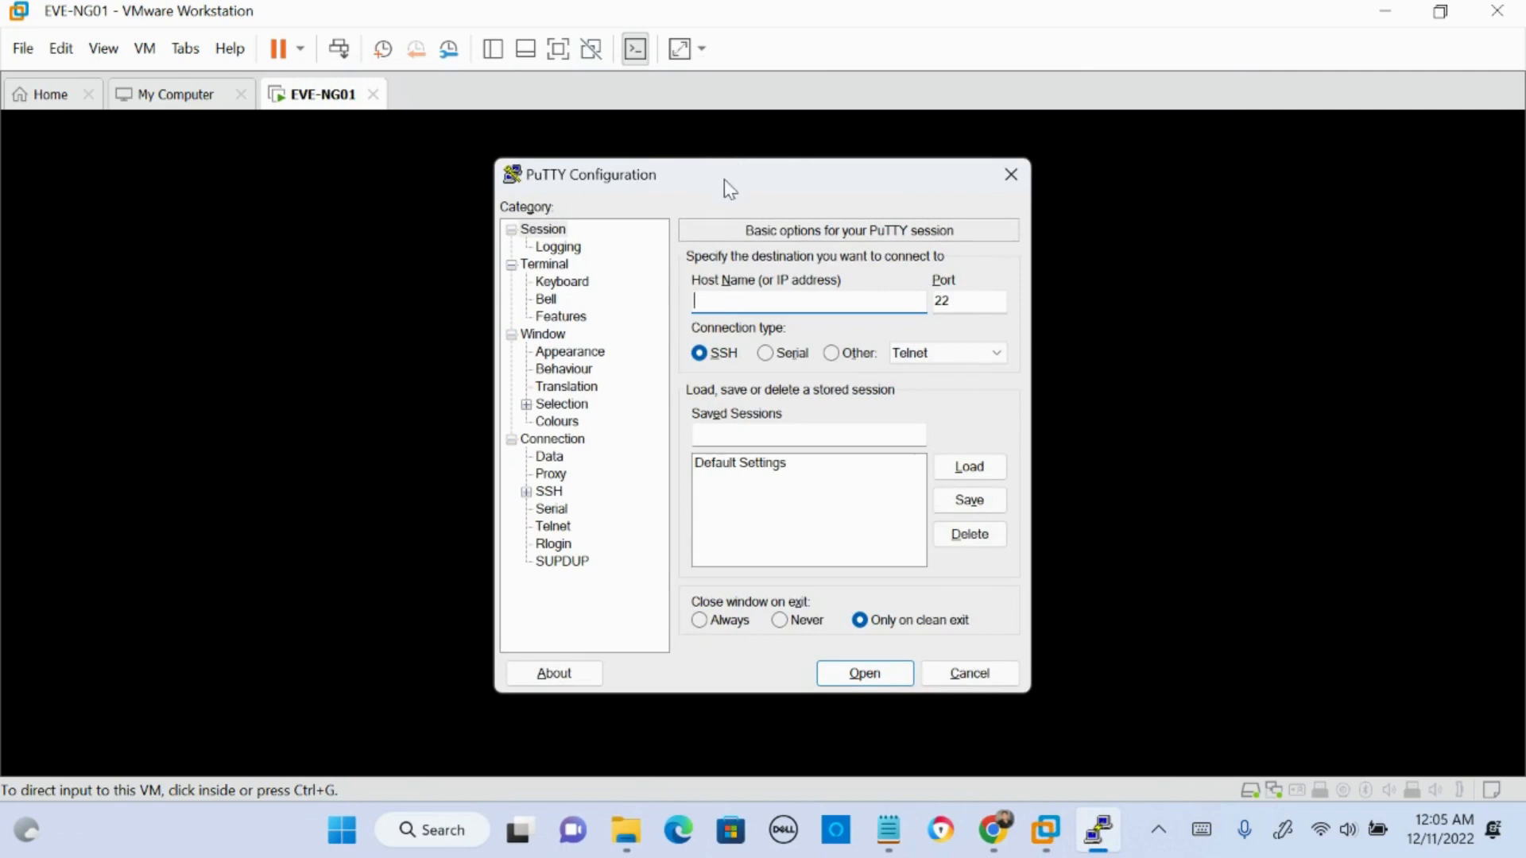
left_click_drag(724, 176, 1170, 162)
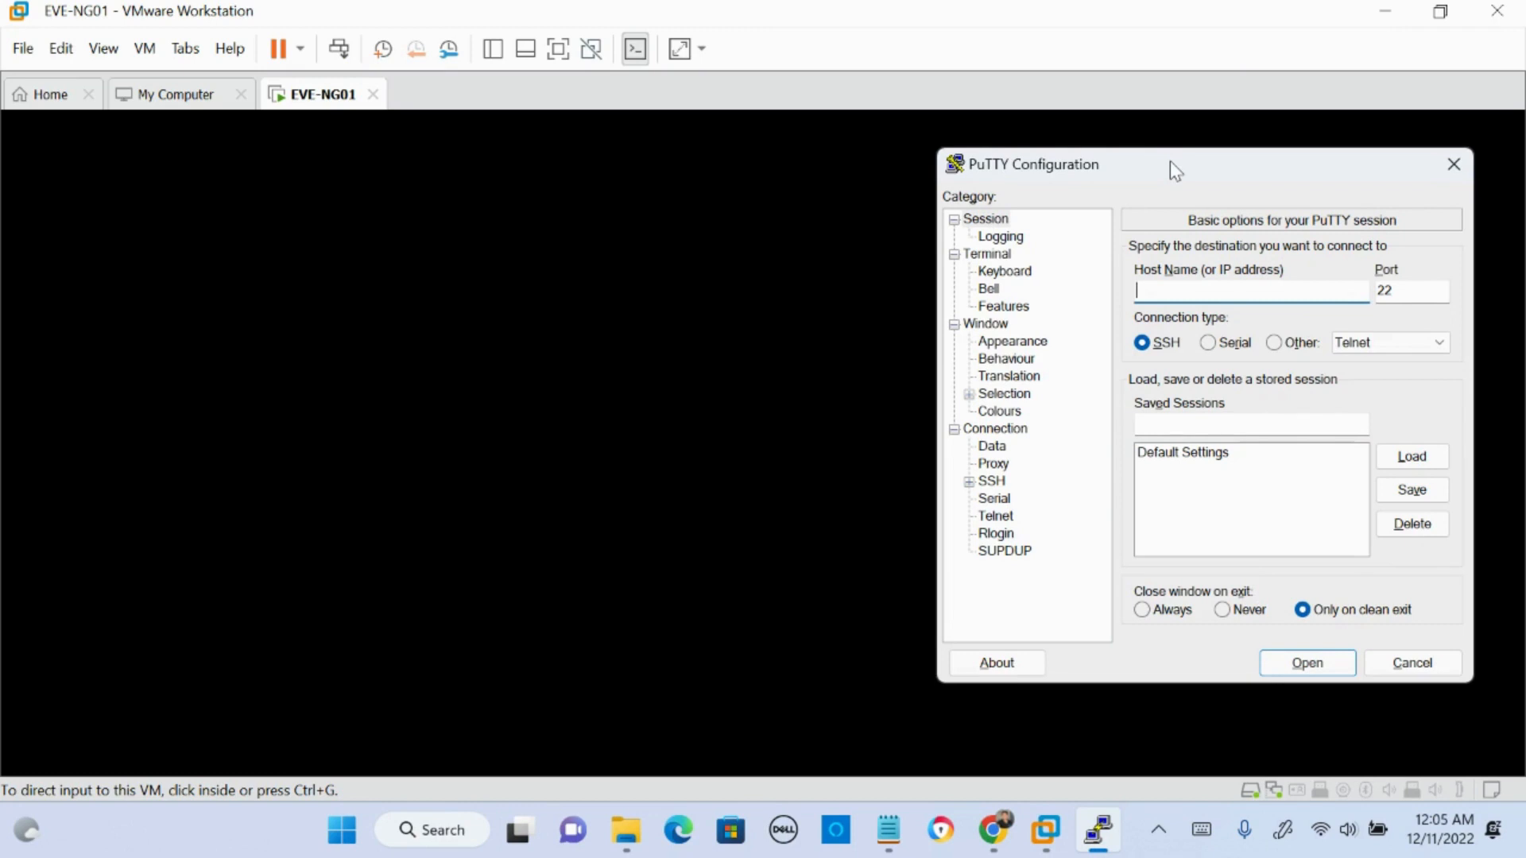
left_click(636, 331)
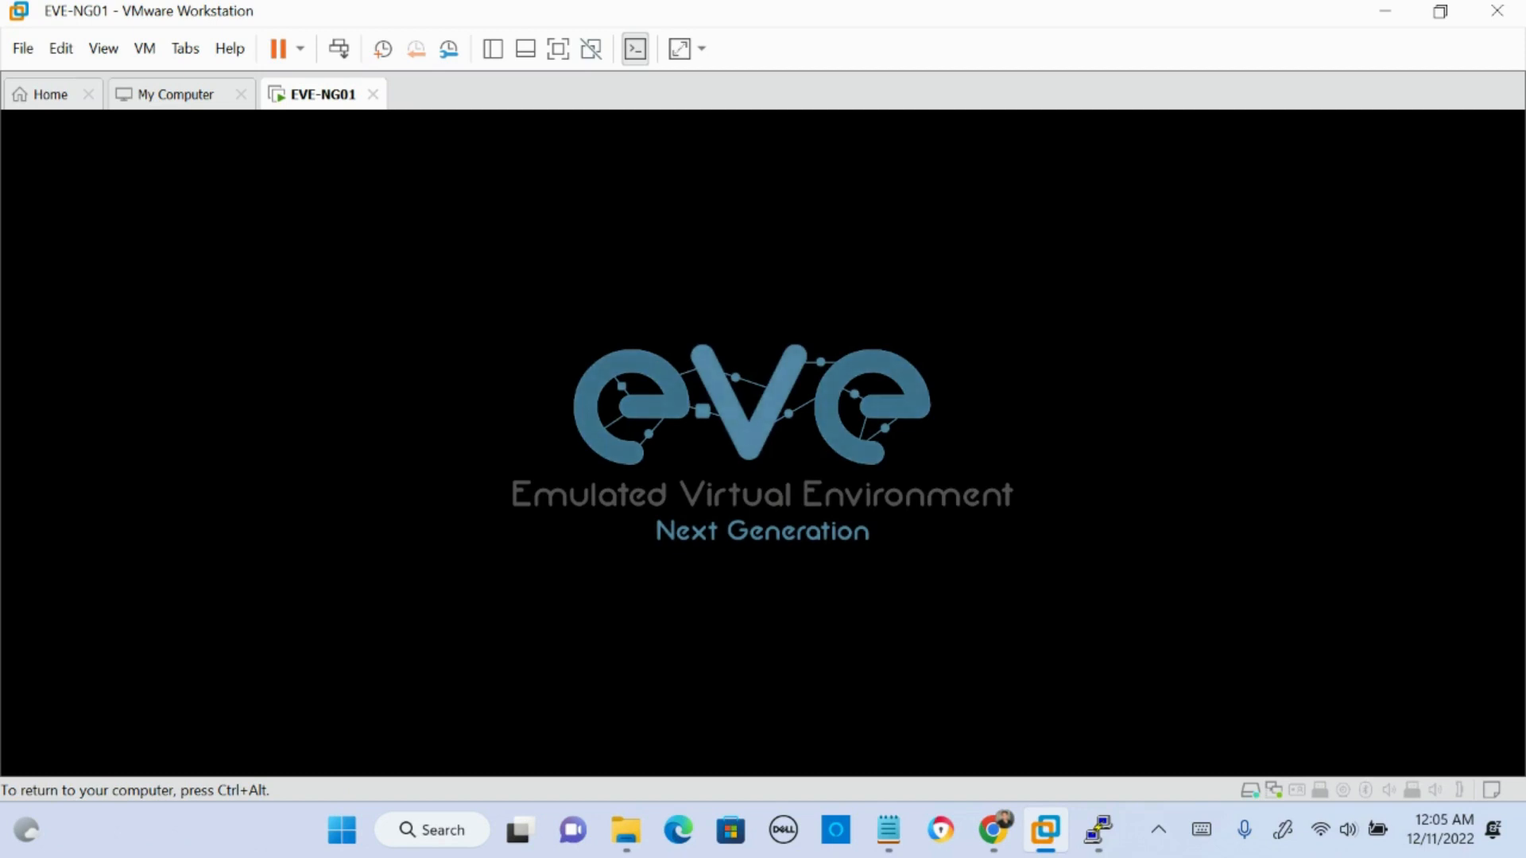
key("ctrl+alt")
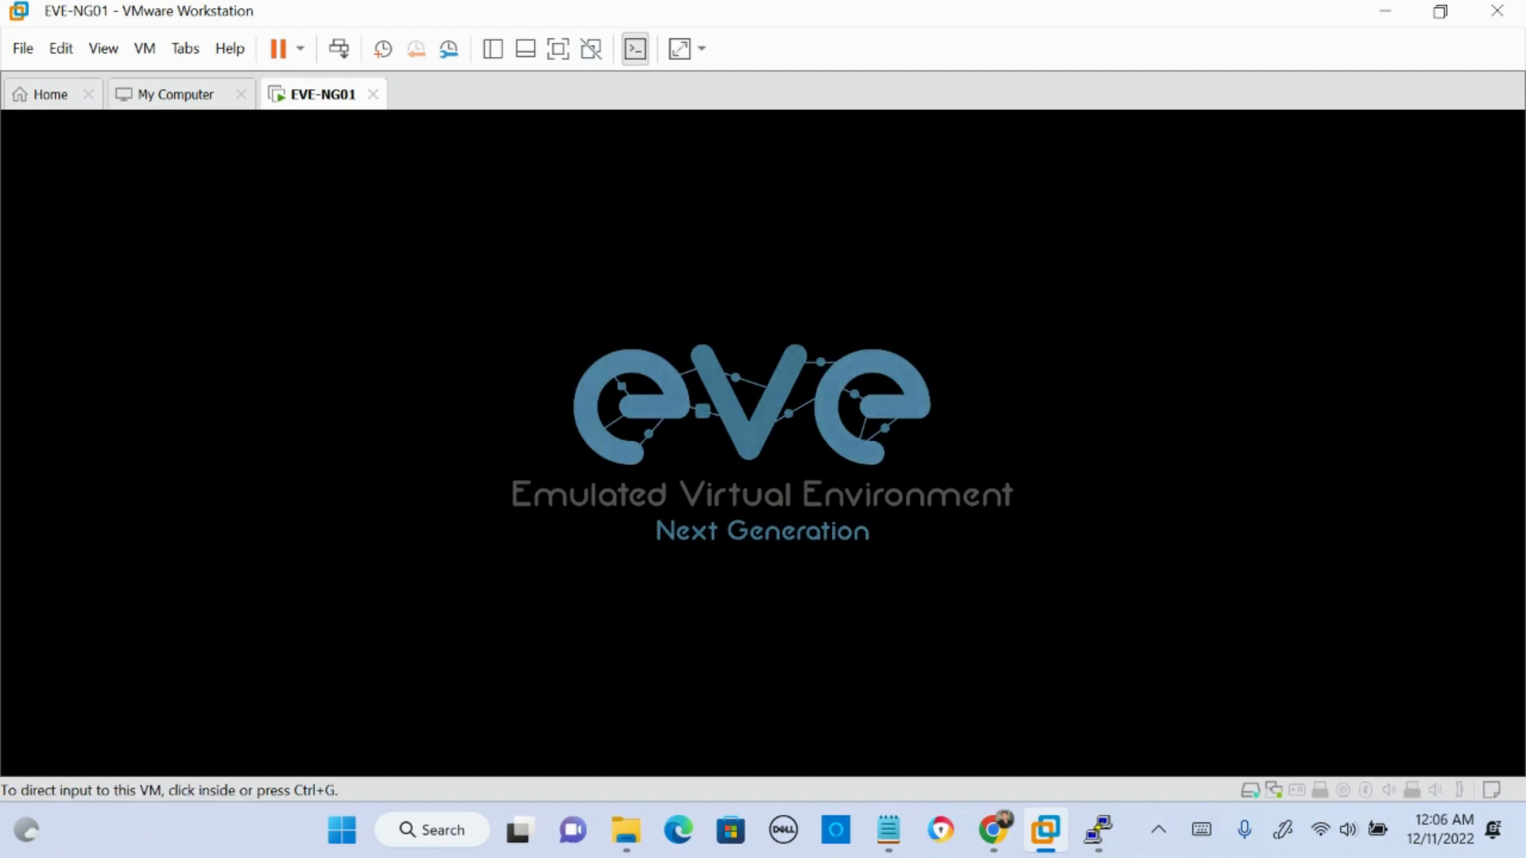
- Switch to Chrome, search Google for eve-ng and open the EVE-NG website
left_click_drag(1524, 103, 499, 1)
left_click(353, 66)
type("eve-ng")
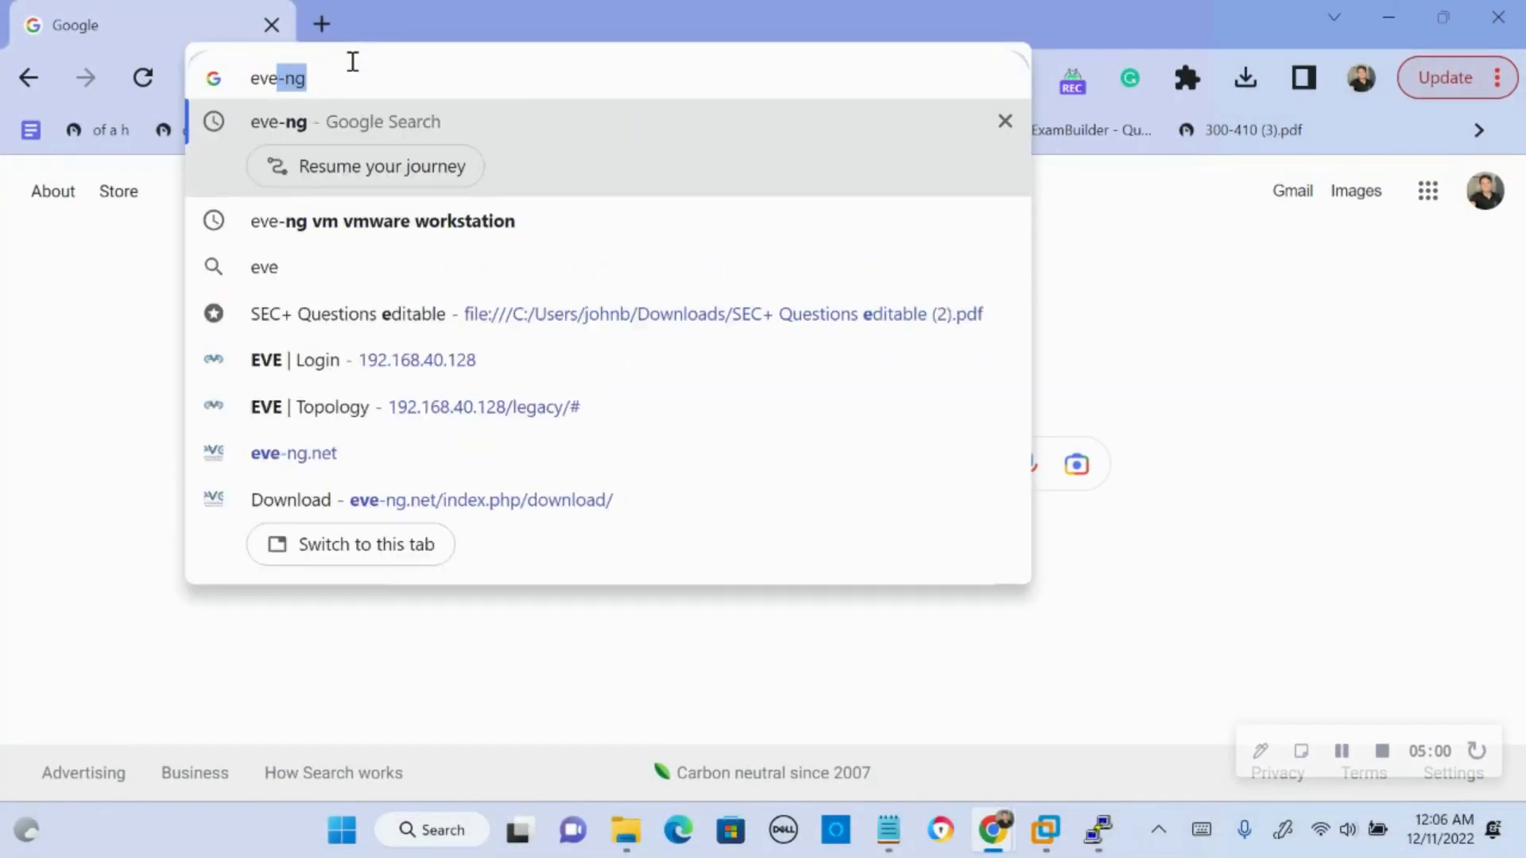
key("Return")
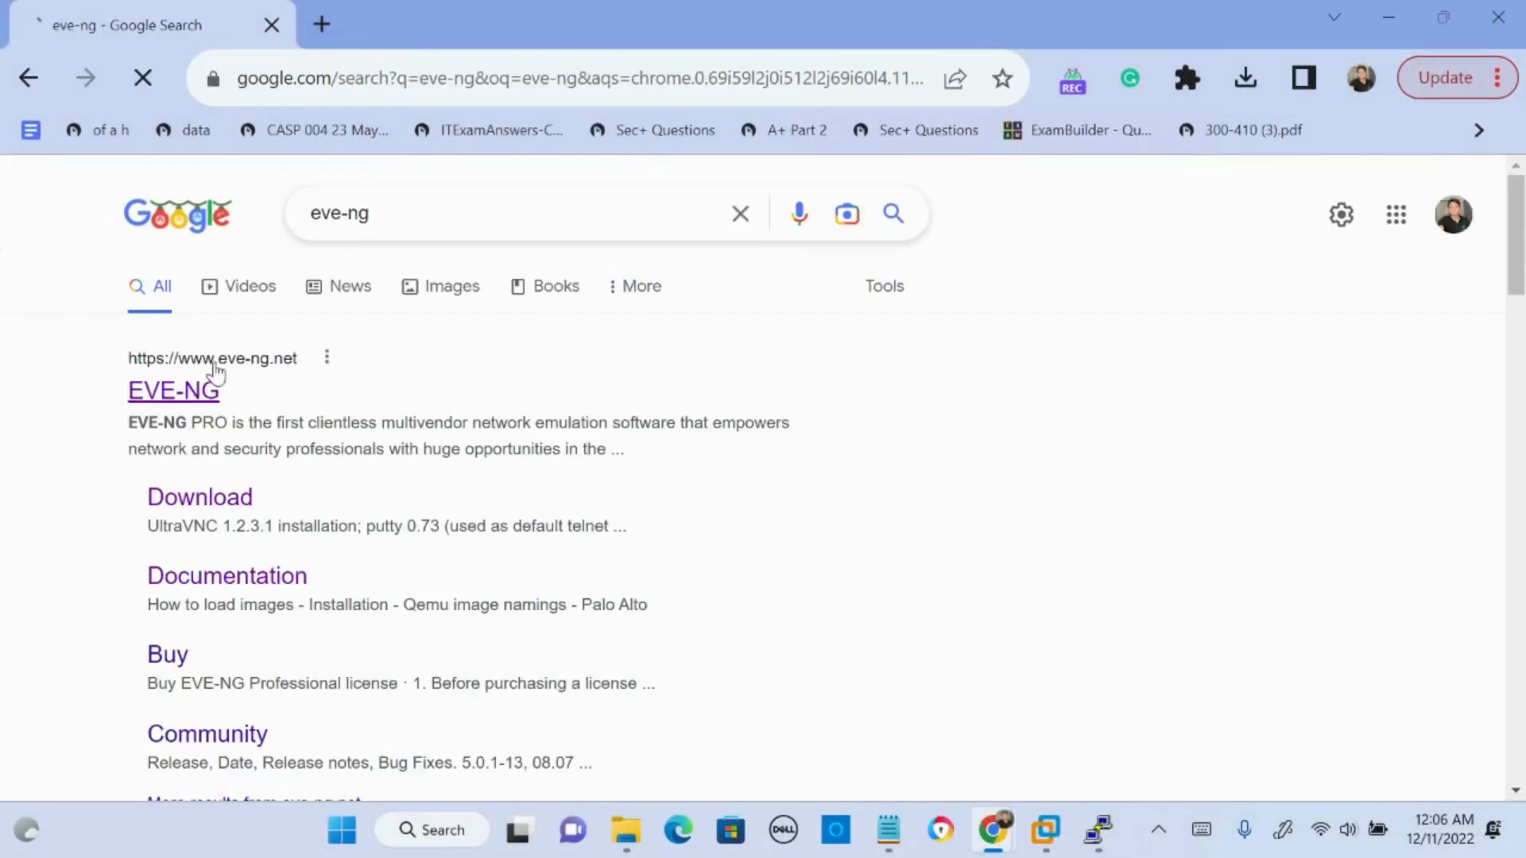
left_click(212, 388)
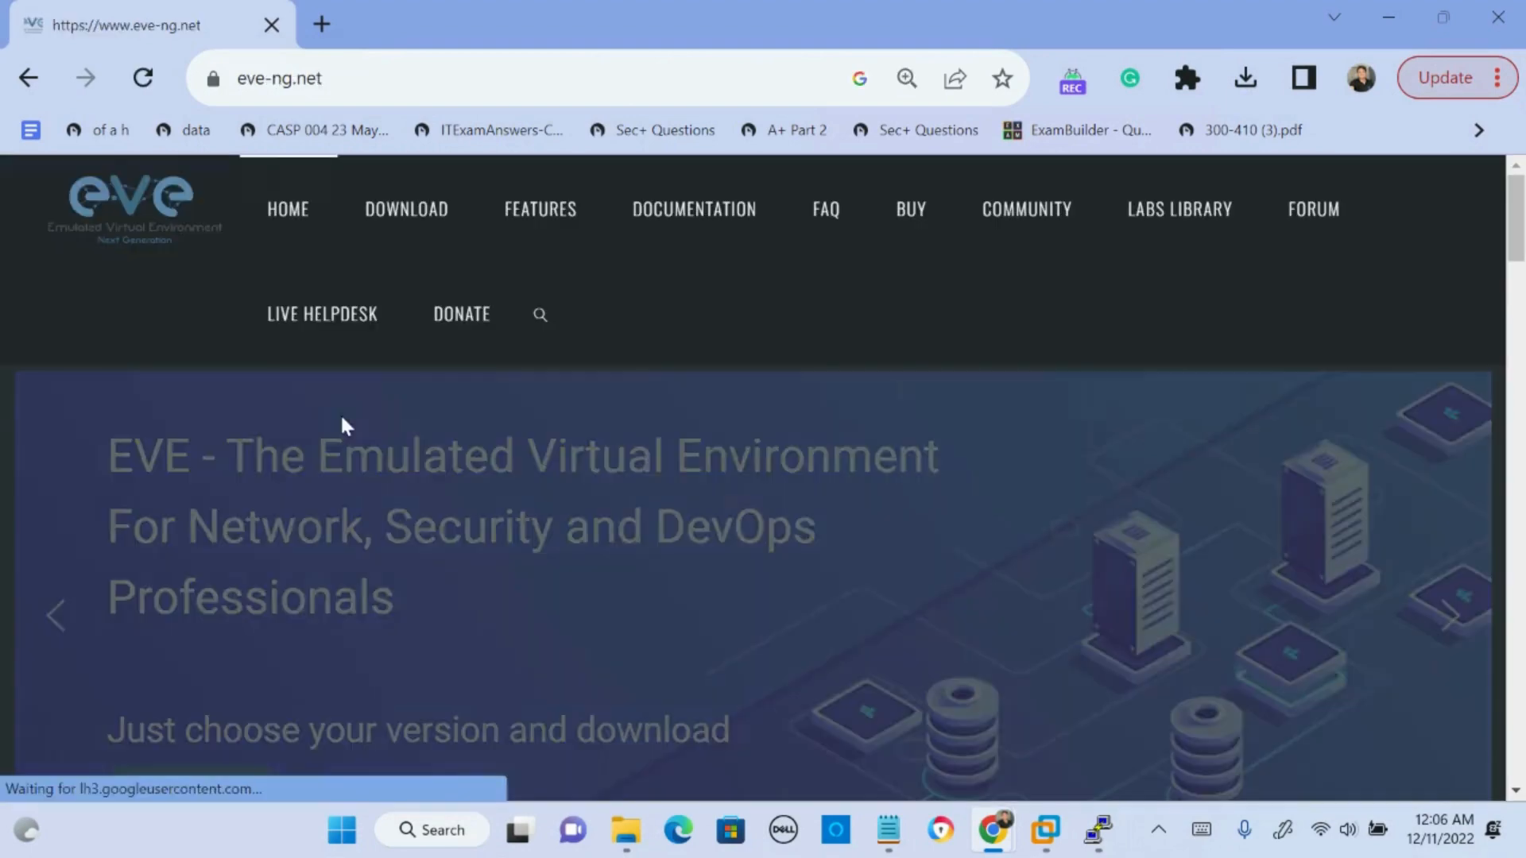
- Open the Cisco Dynamips images (Cisco IOS) how-to in the EVE-NG documentation
key("ctrl+minus")
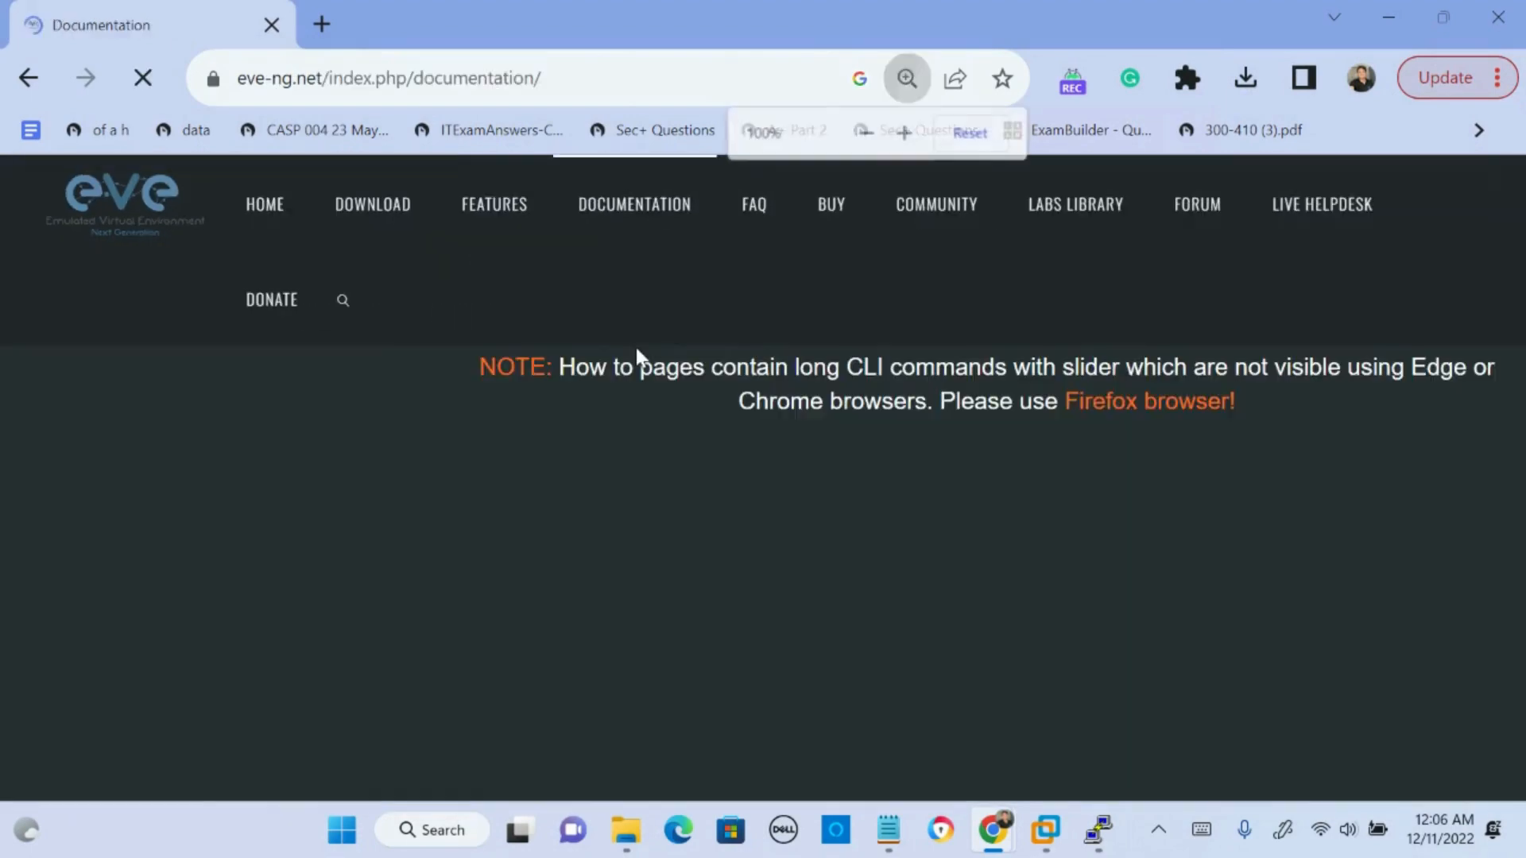
scroll(154, 477, "down", 3)
scroll(154, 467, "up", 1)
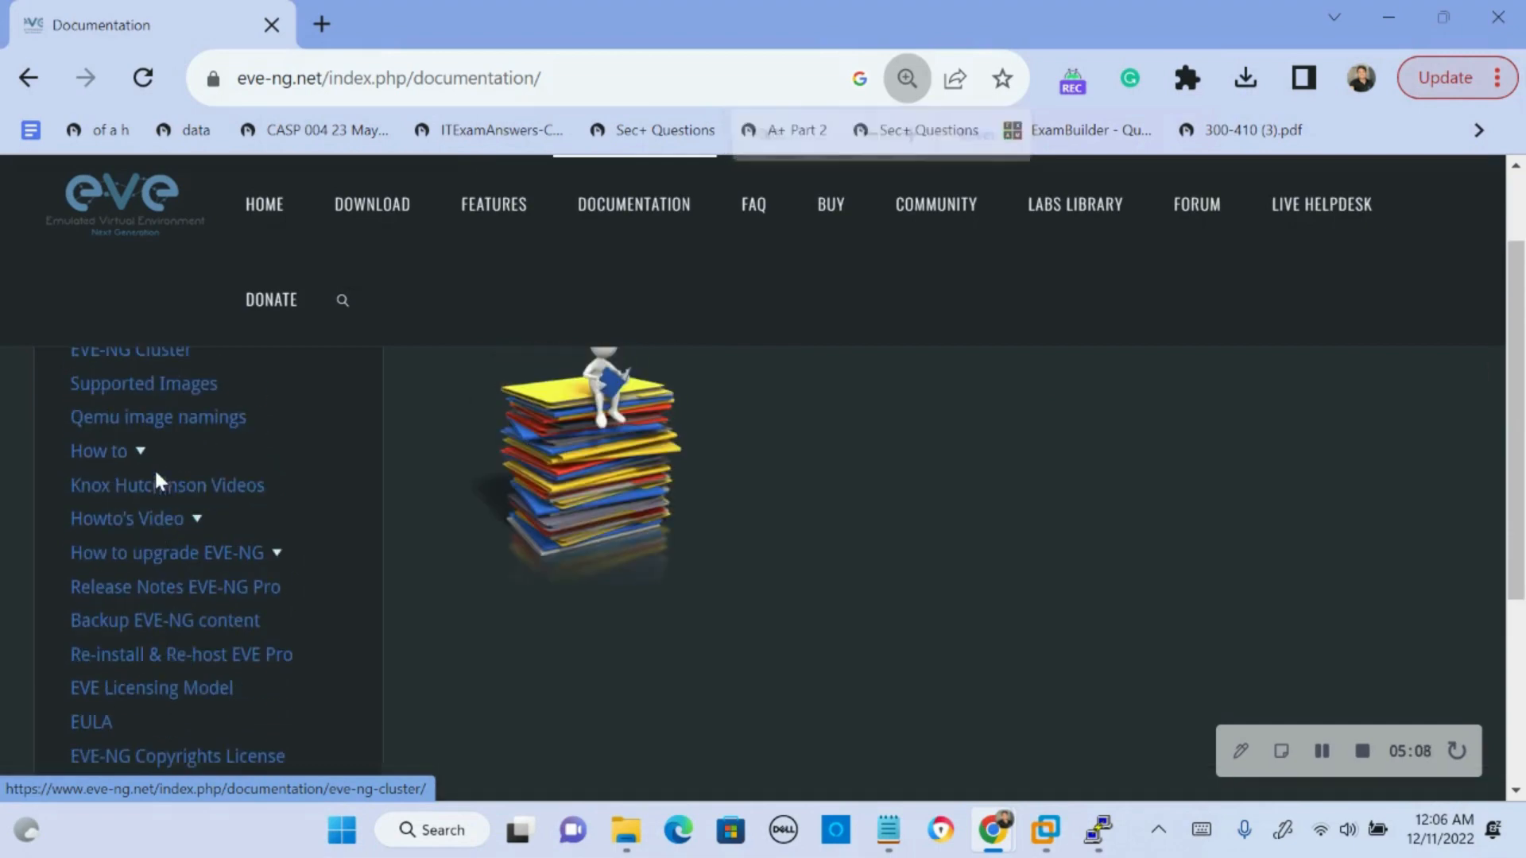
left_click(128, 454)
scroll(151, 470, "down", 5)
scroll(153, 480, "down", 3)
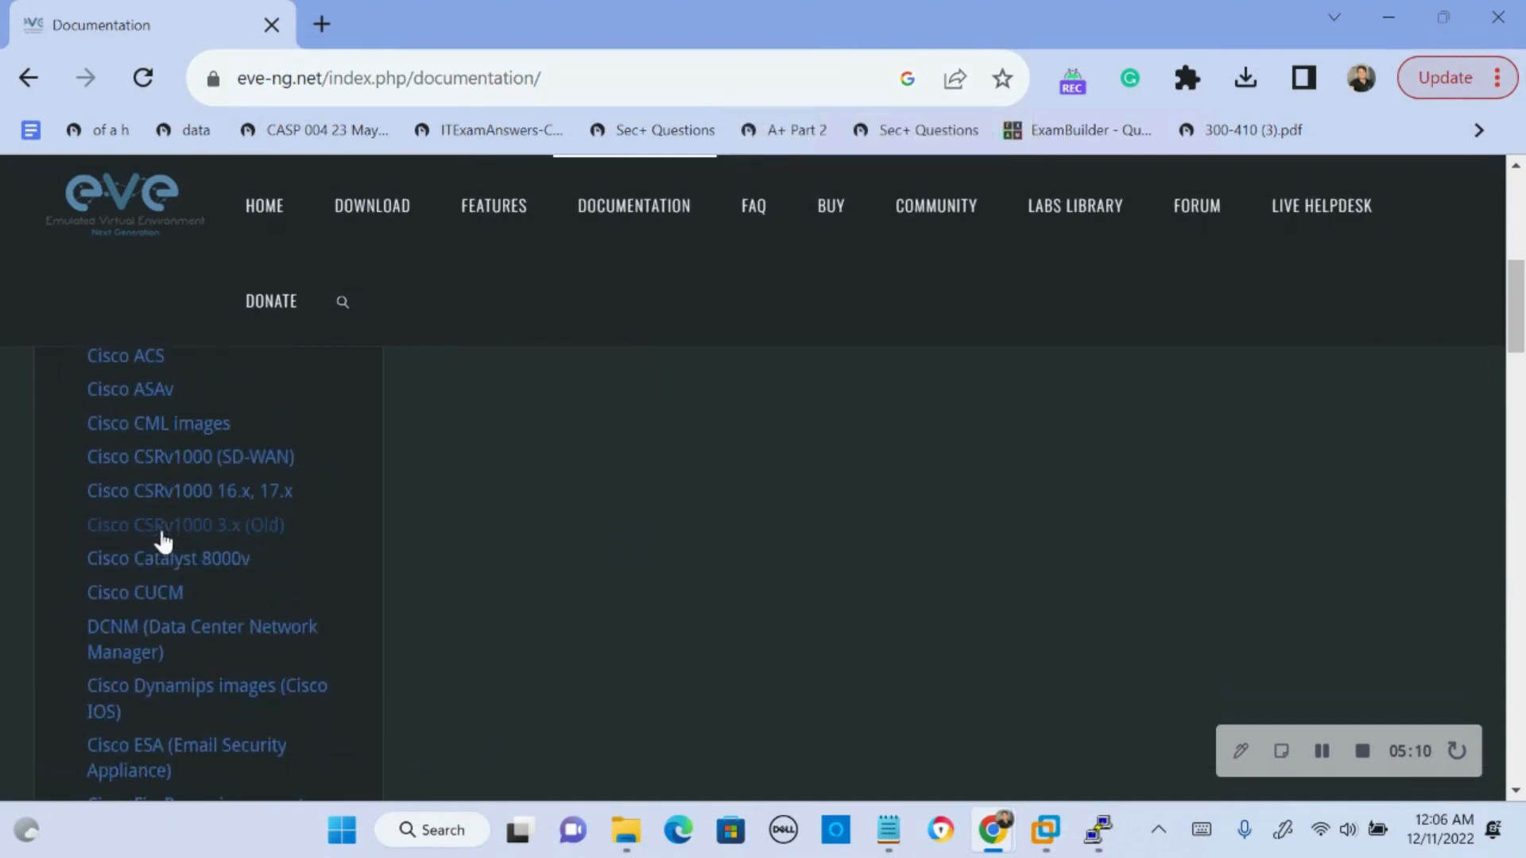
left_click(160, 569)
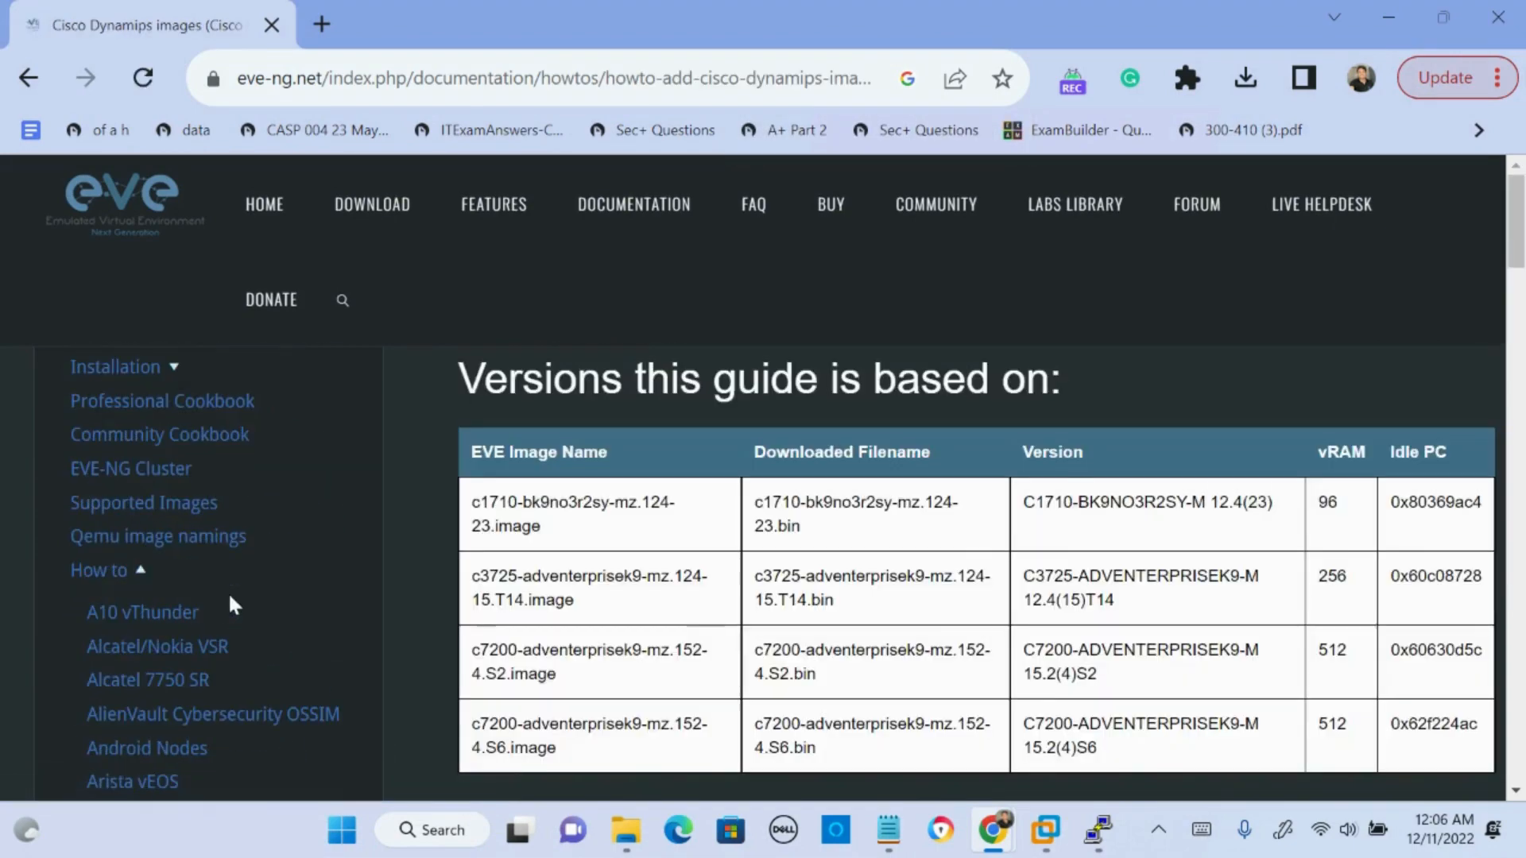
- Examine the how-to's instructions for creating directory abc, uploading and unzipping a Cisco image, moving it and fixing permissions
scroll(555, 487, "down", 5)
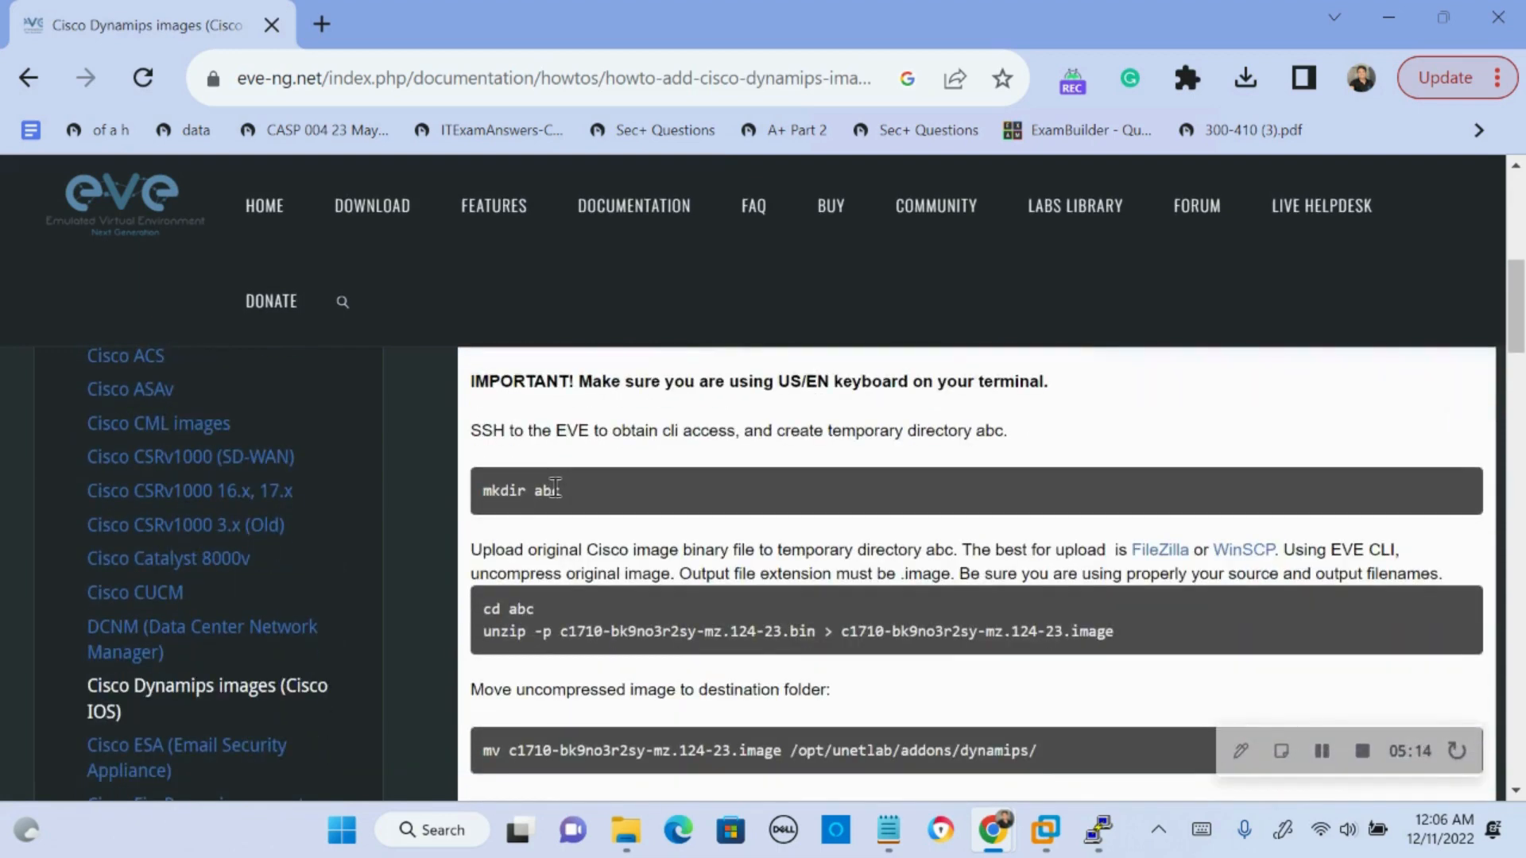
key("ctrl+minus")
scroll(556, 493, "down", 3)
scroll(560, 494, "up", 1)
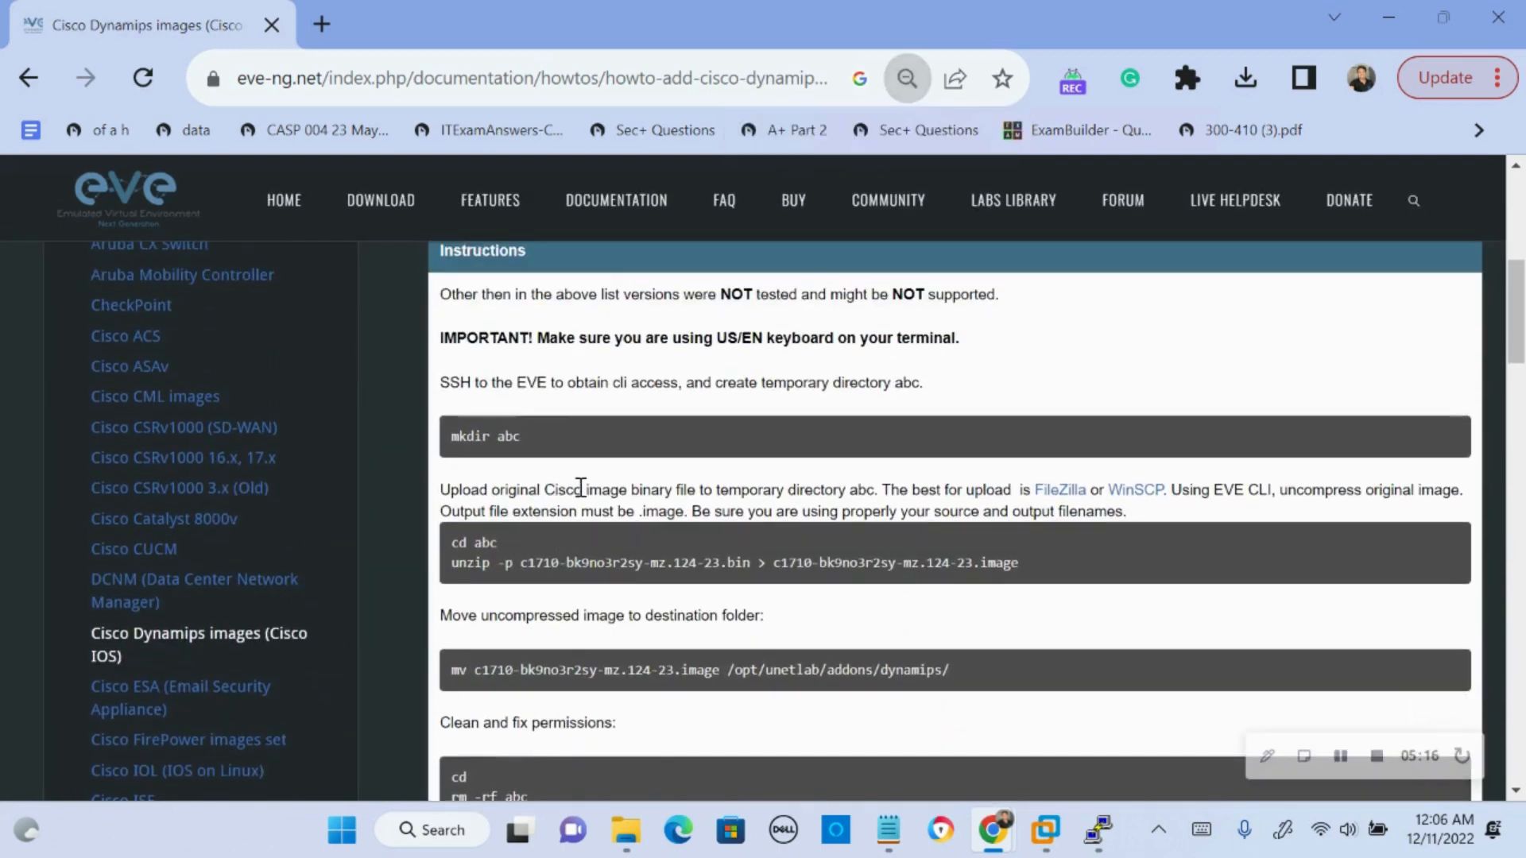
scroll(572, 445, "down", 1)
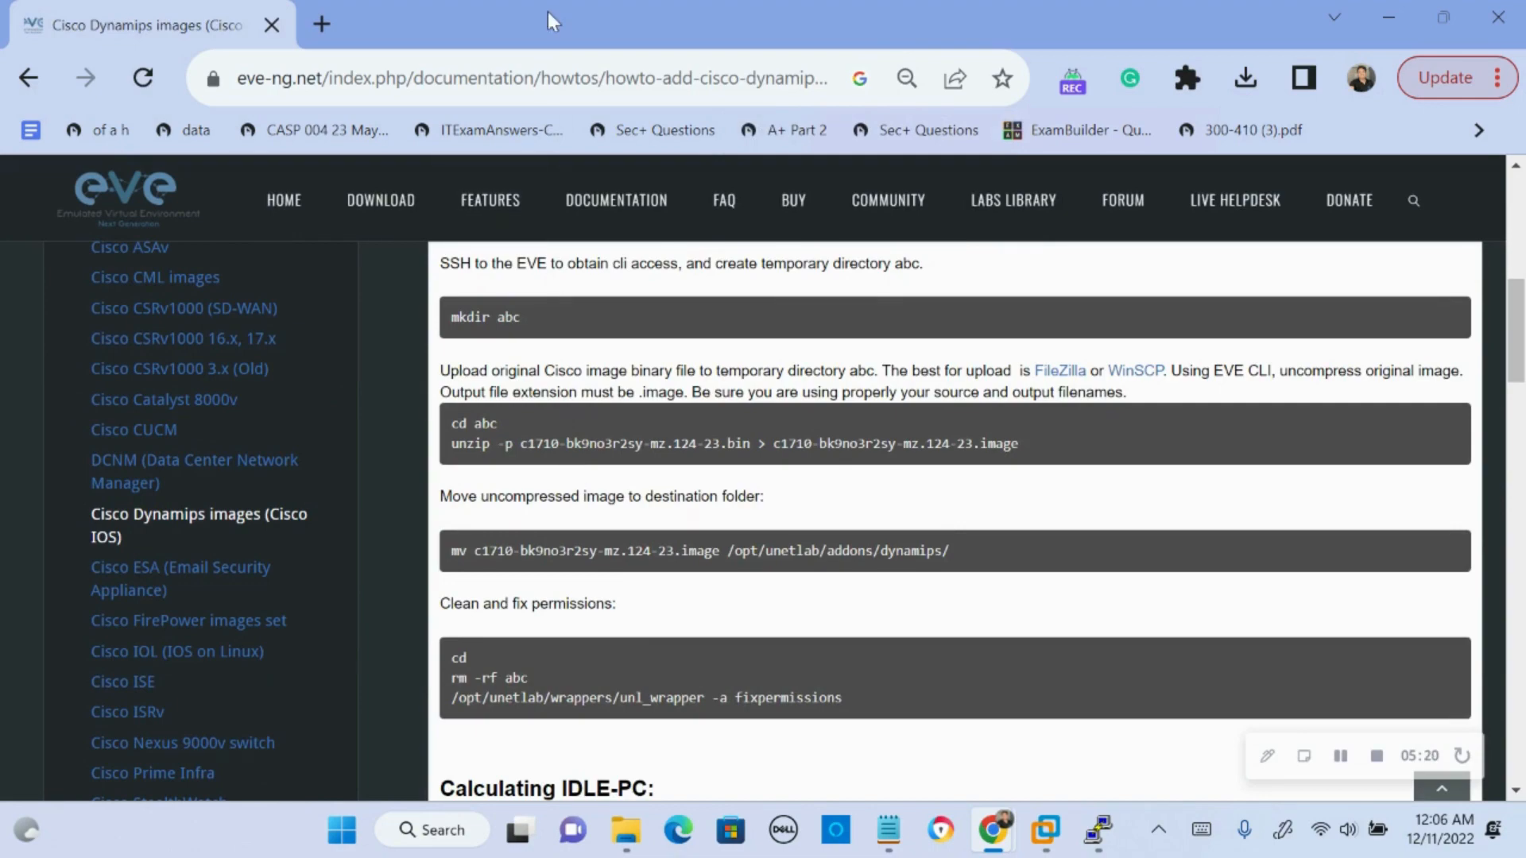
left_click_drag(546, 11, 1524, 628)
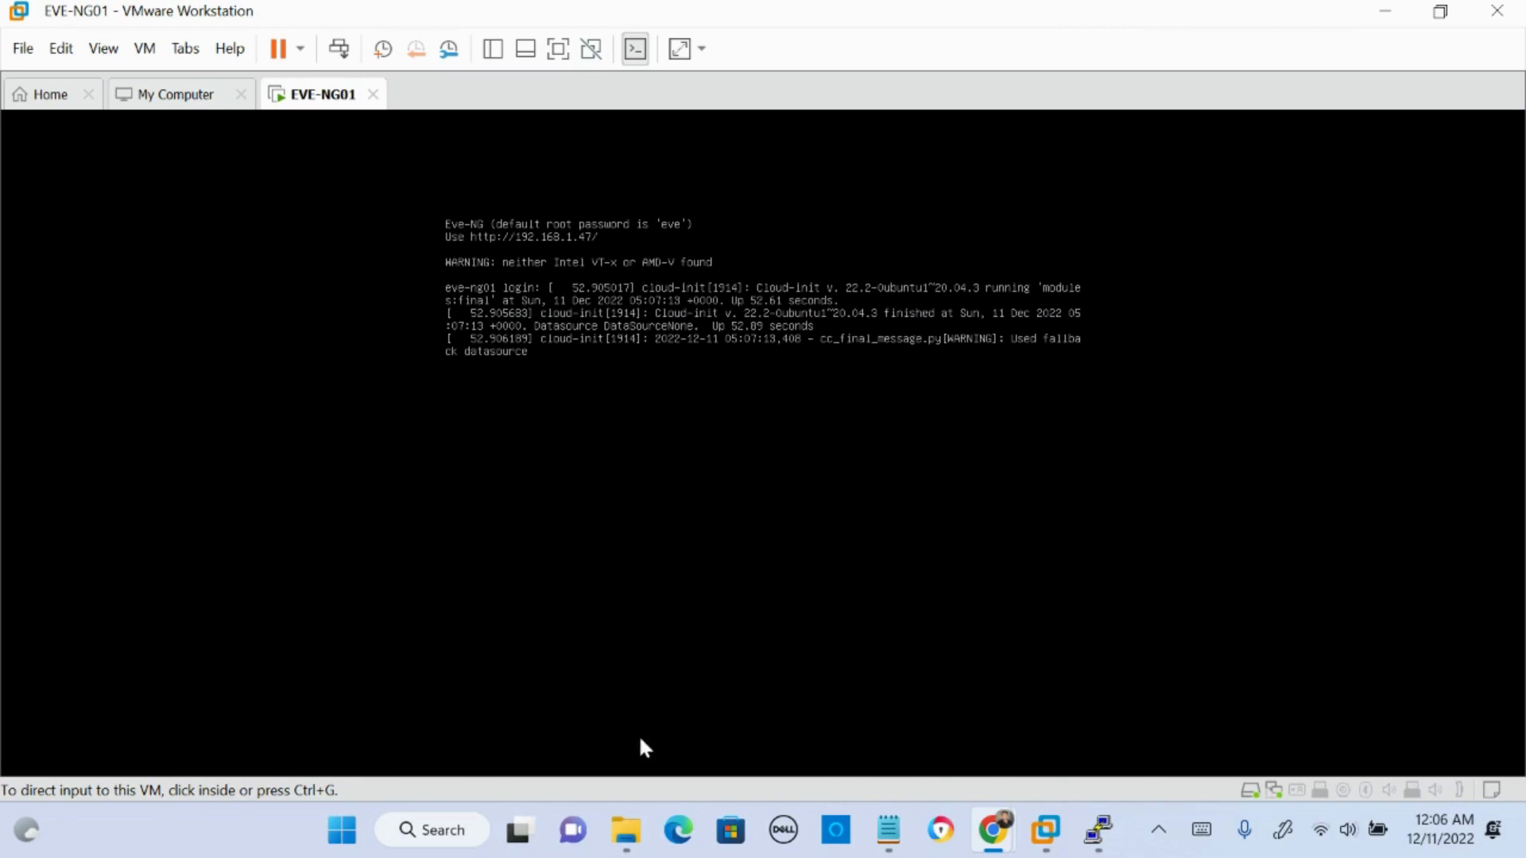
- Launch FileZilla, maximize its window and slightly narrow the local site pane
left_click(417, 832)
type("fil")
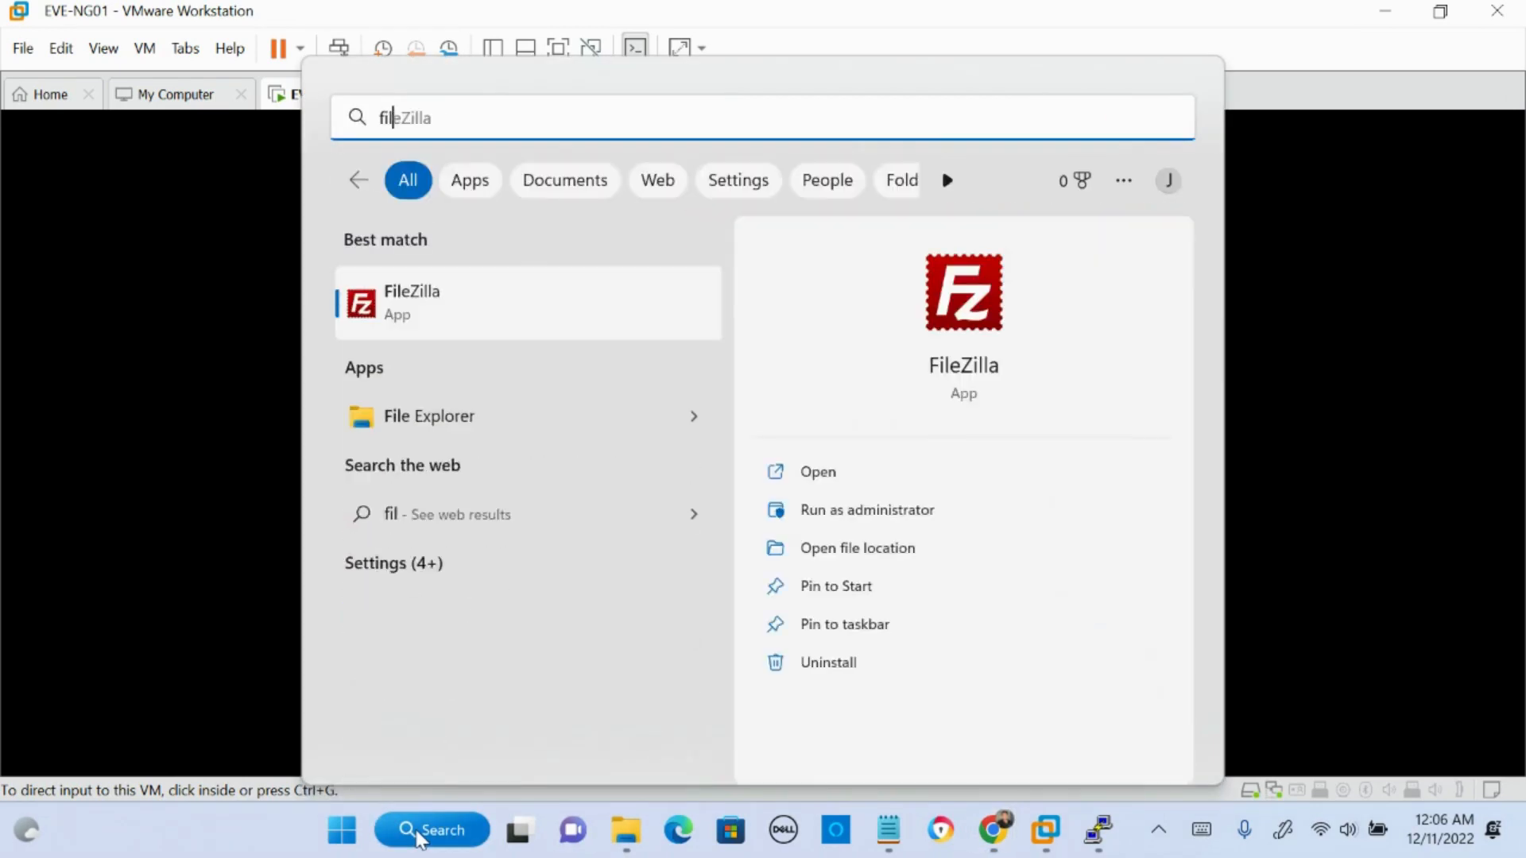
key("Return")
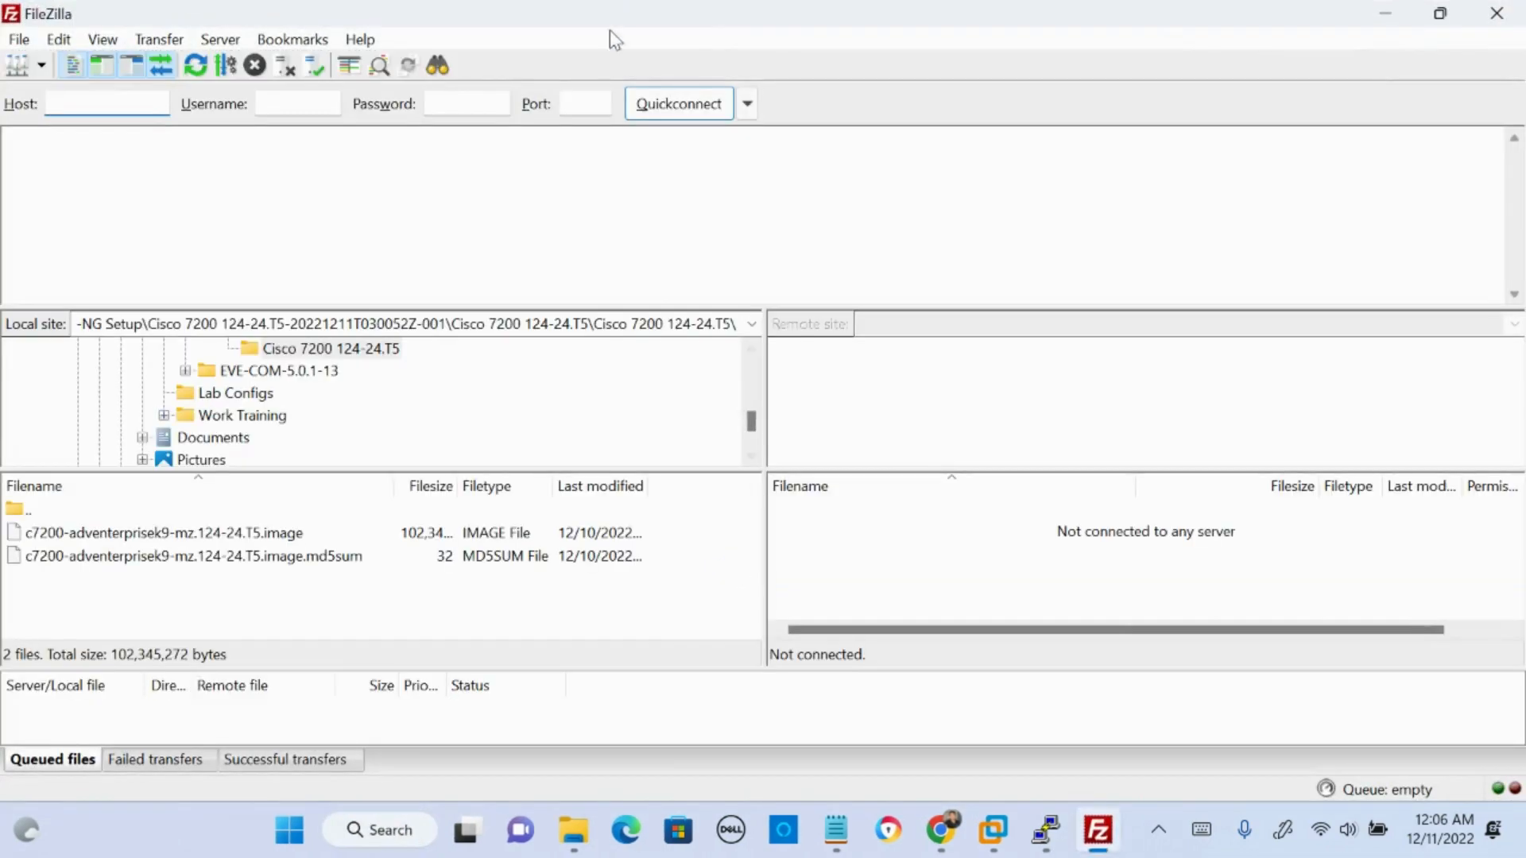
left_click_drag(474, 26, 508, 4)
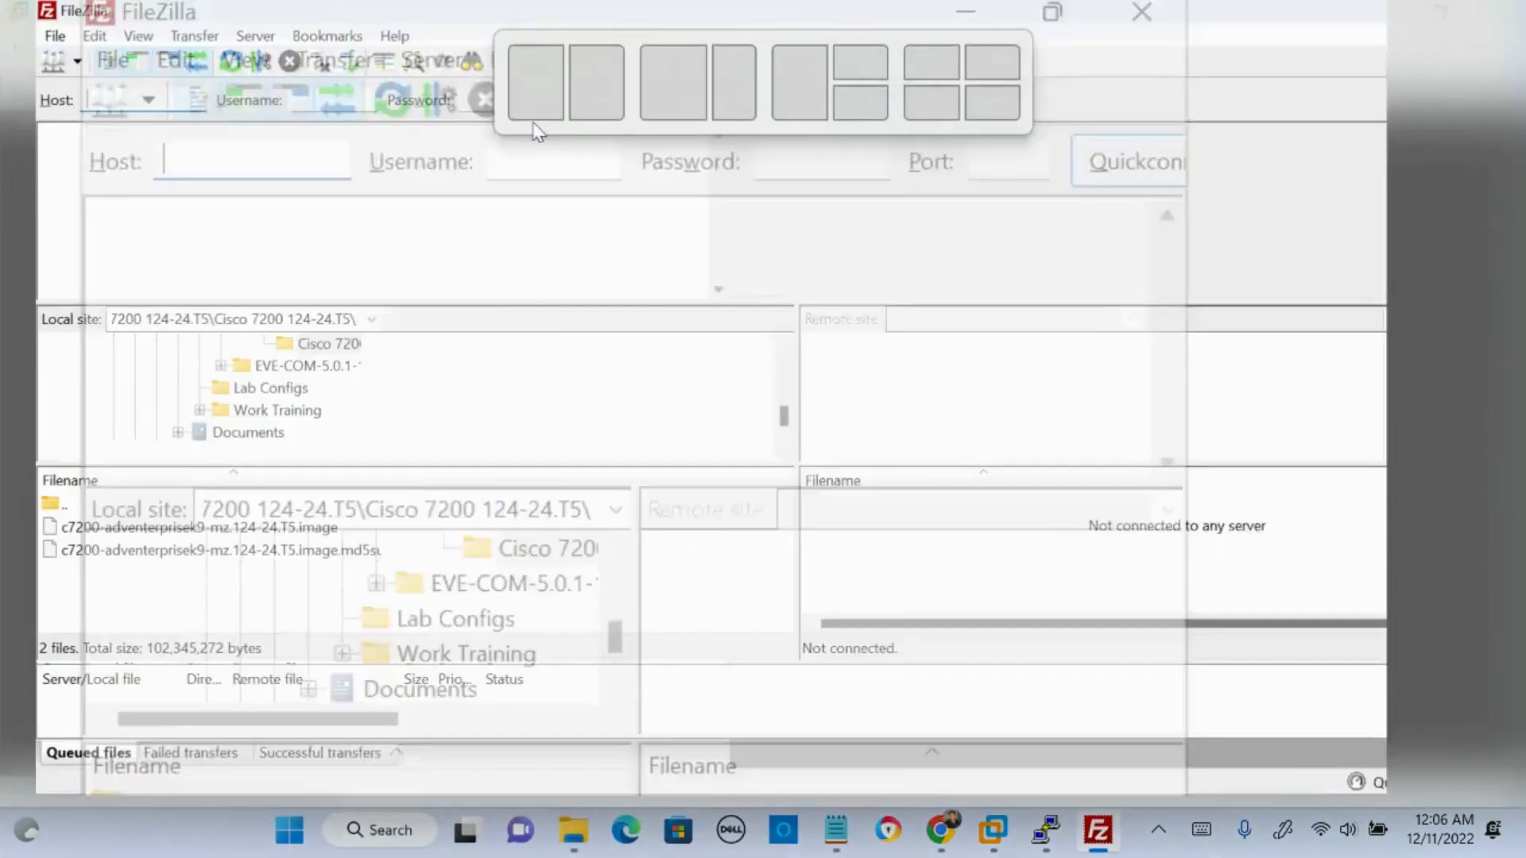
left_click_drag(752, 389, 739, 389)
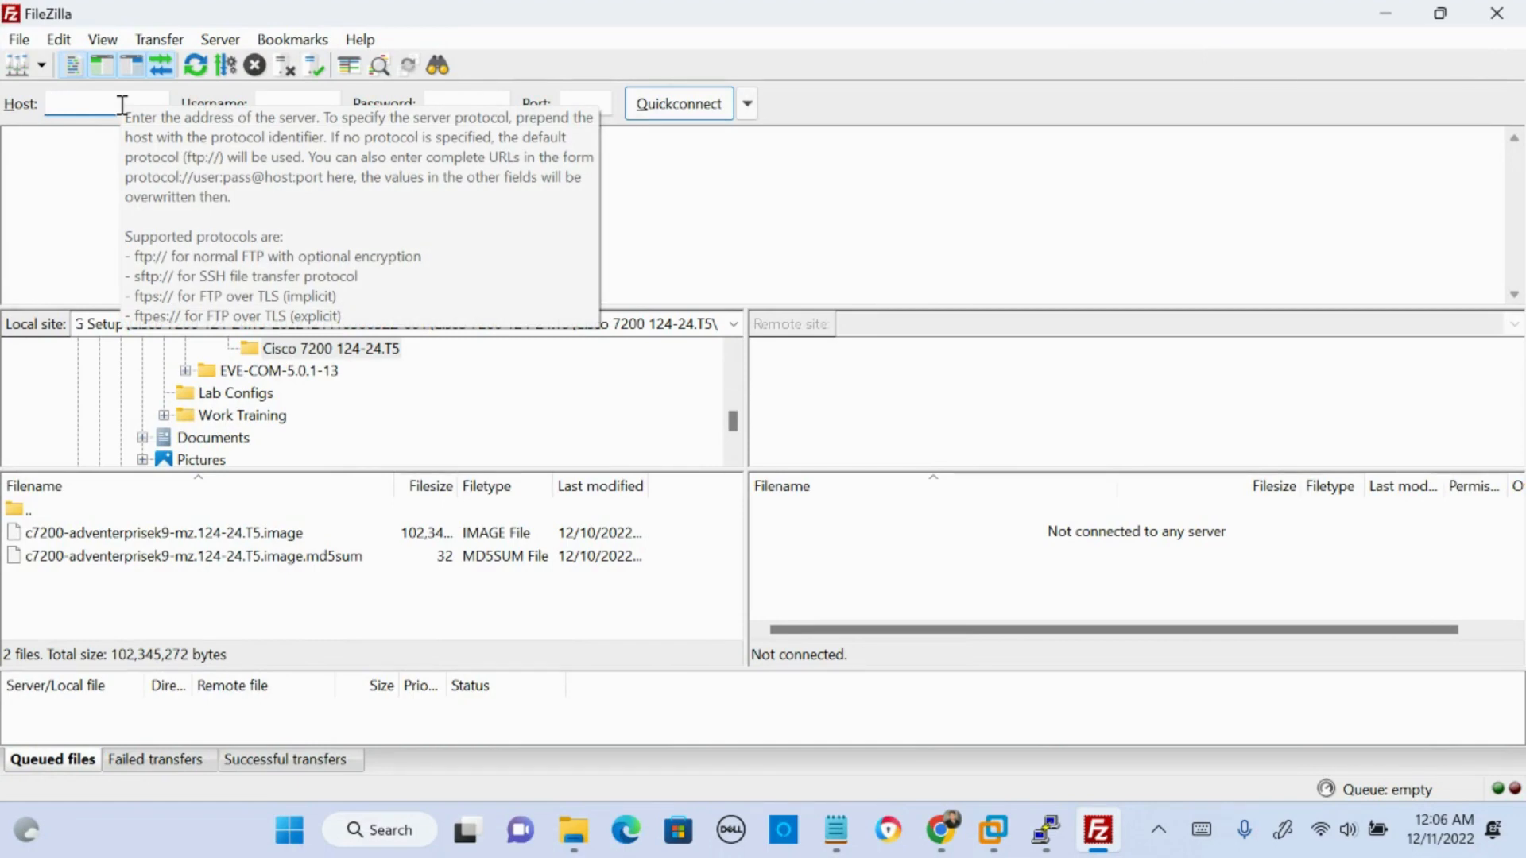
type("AD1.")
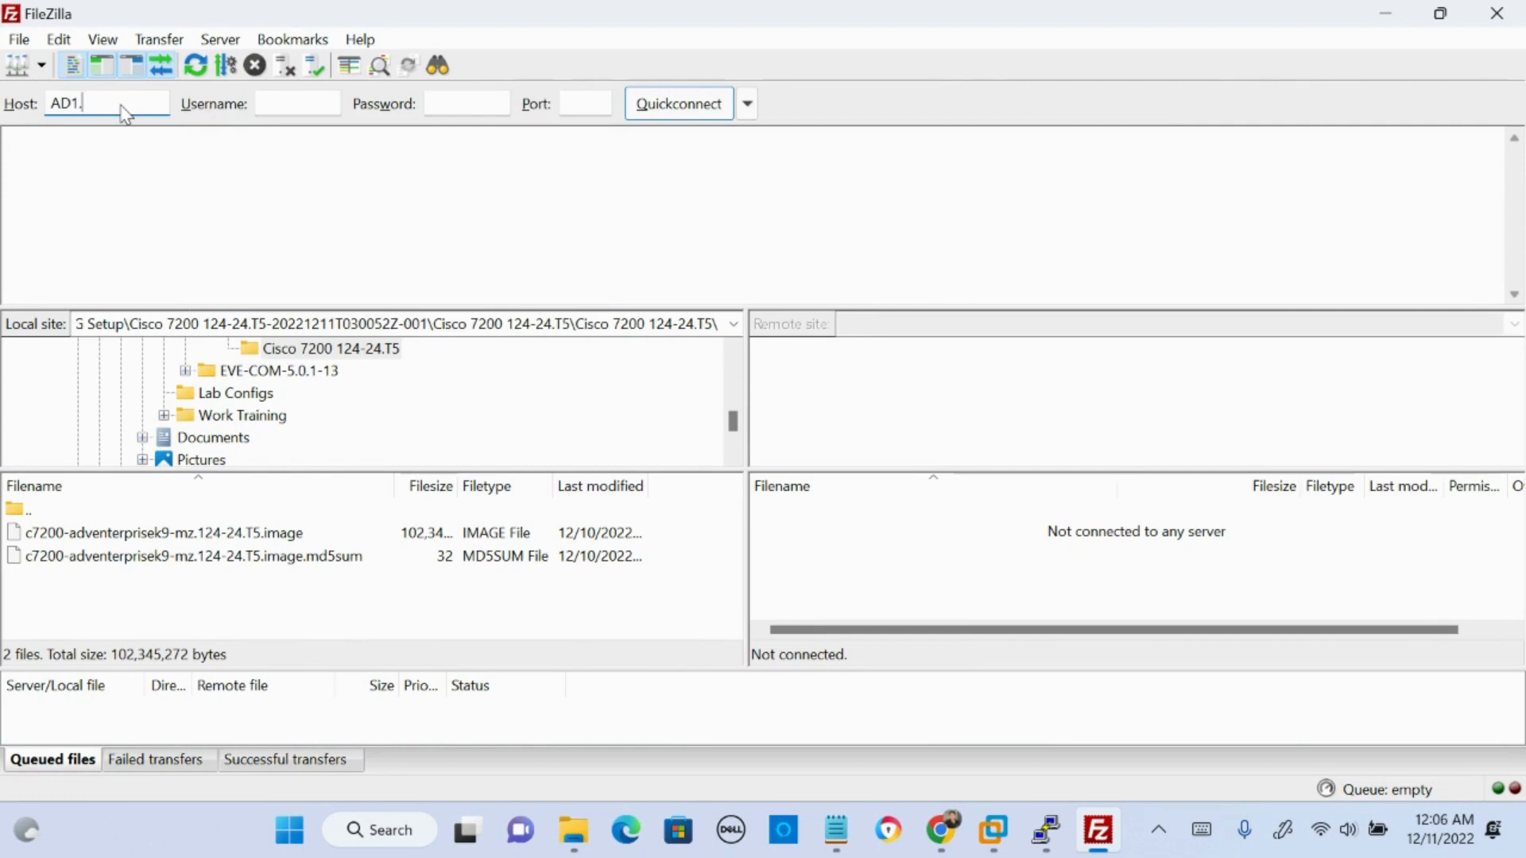
type("domain.com")
key("BackSpace")
key("BackSpace")
key("BackSpace")
key("BackSpace")
key("BackSpace")
key("BackSpace")
key("BackSpace")
key("BackSpace")
key("BackSpace")
key("BackSpace")
key("BackSpace")
key("BackSpace")
key("BackSpace")
key("BackSpace")
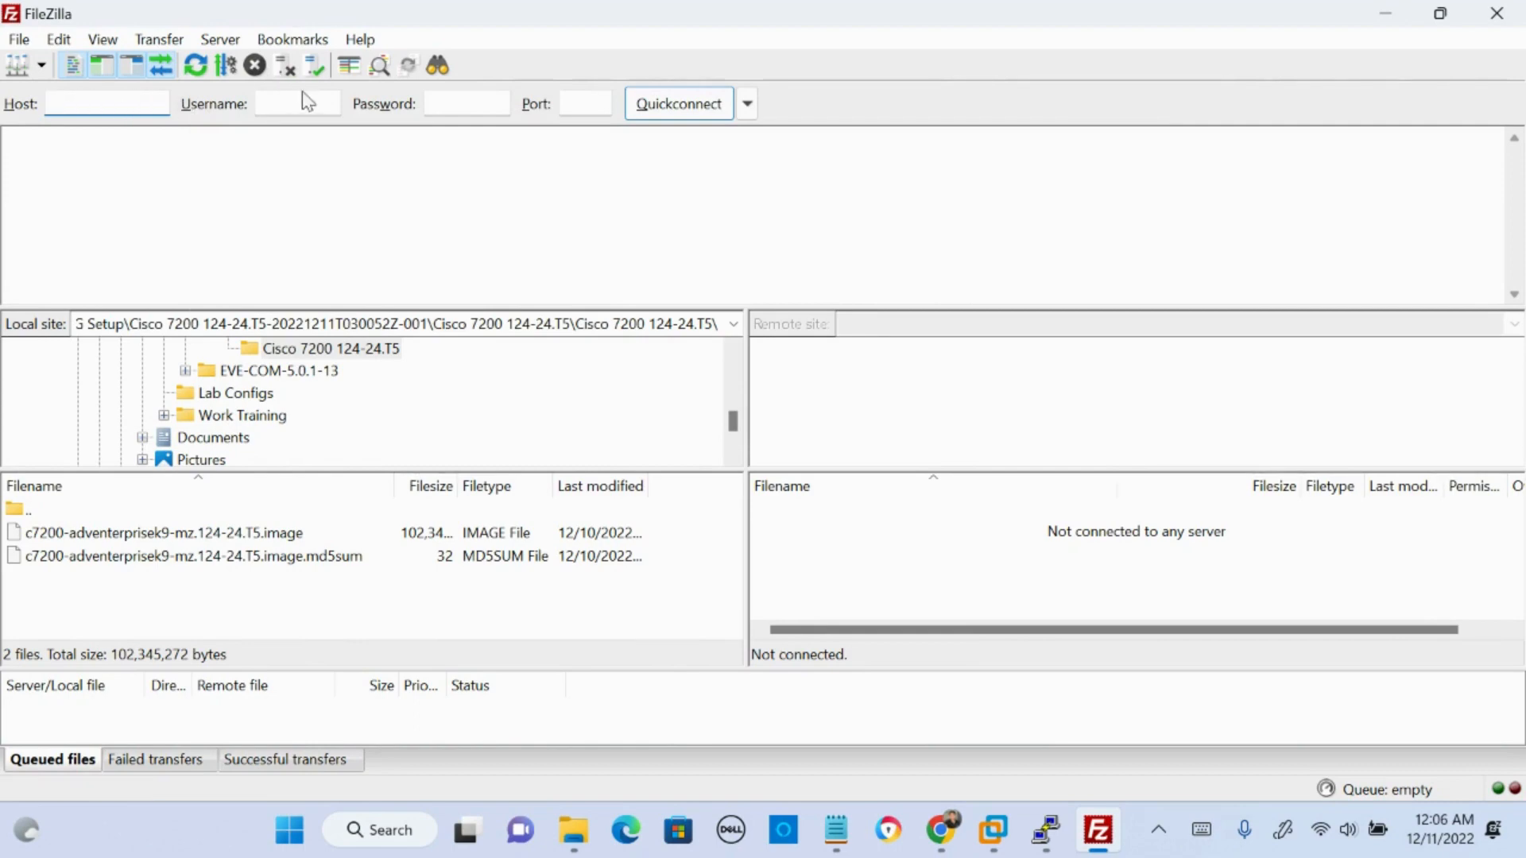
key("Tab")
key("Tab")
key("Tab")
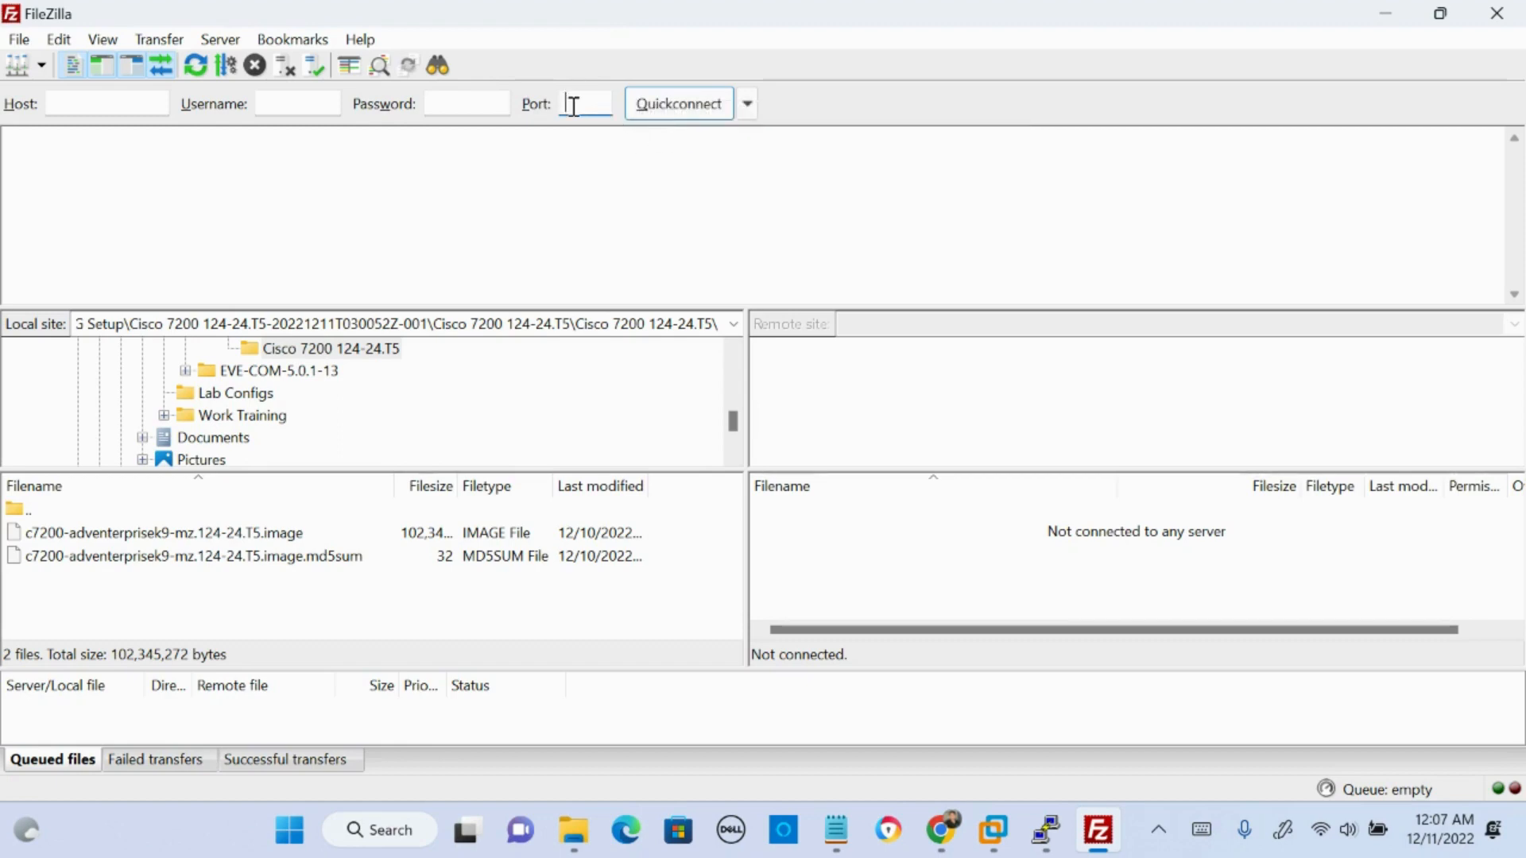
- Move FileZilla off the EVE-NG01 console and log in there as root with the account password
left_click_drag(433, 10, 1525, 429)
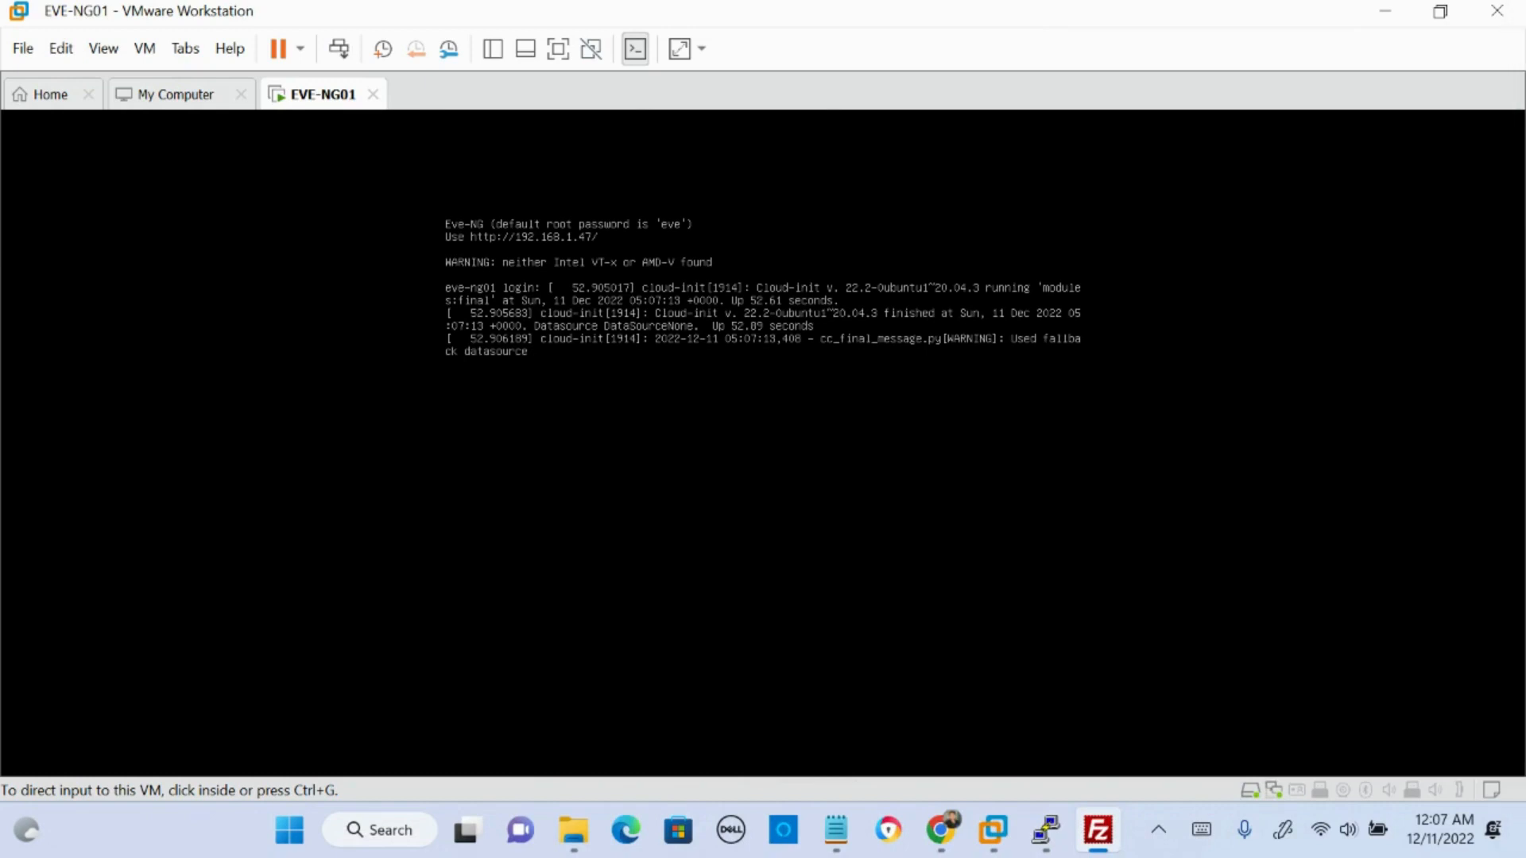
left_click(665, 331)
key("Return")
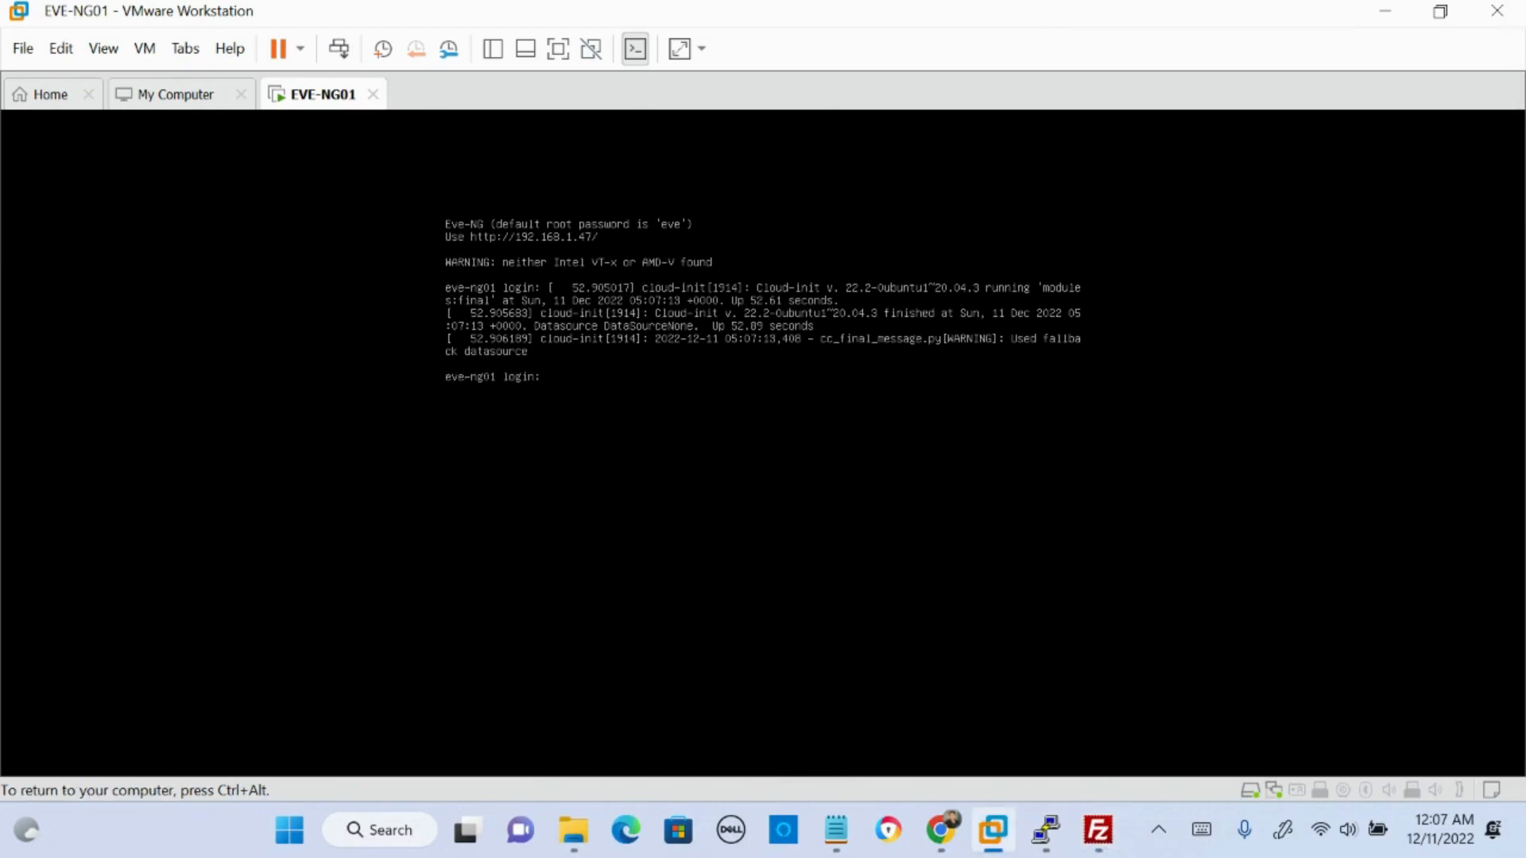
type("root")
key("Return")
type("eve")
key("Return")
key("ctrl+alt")
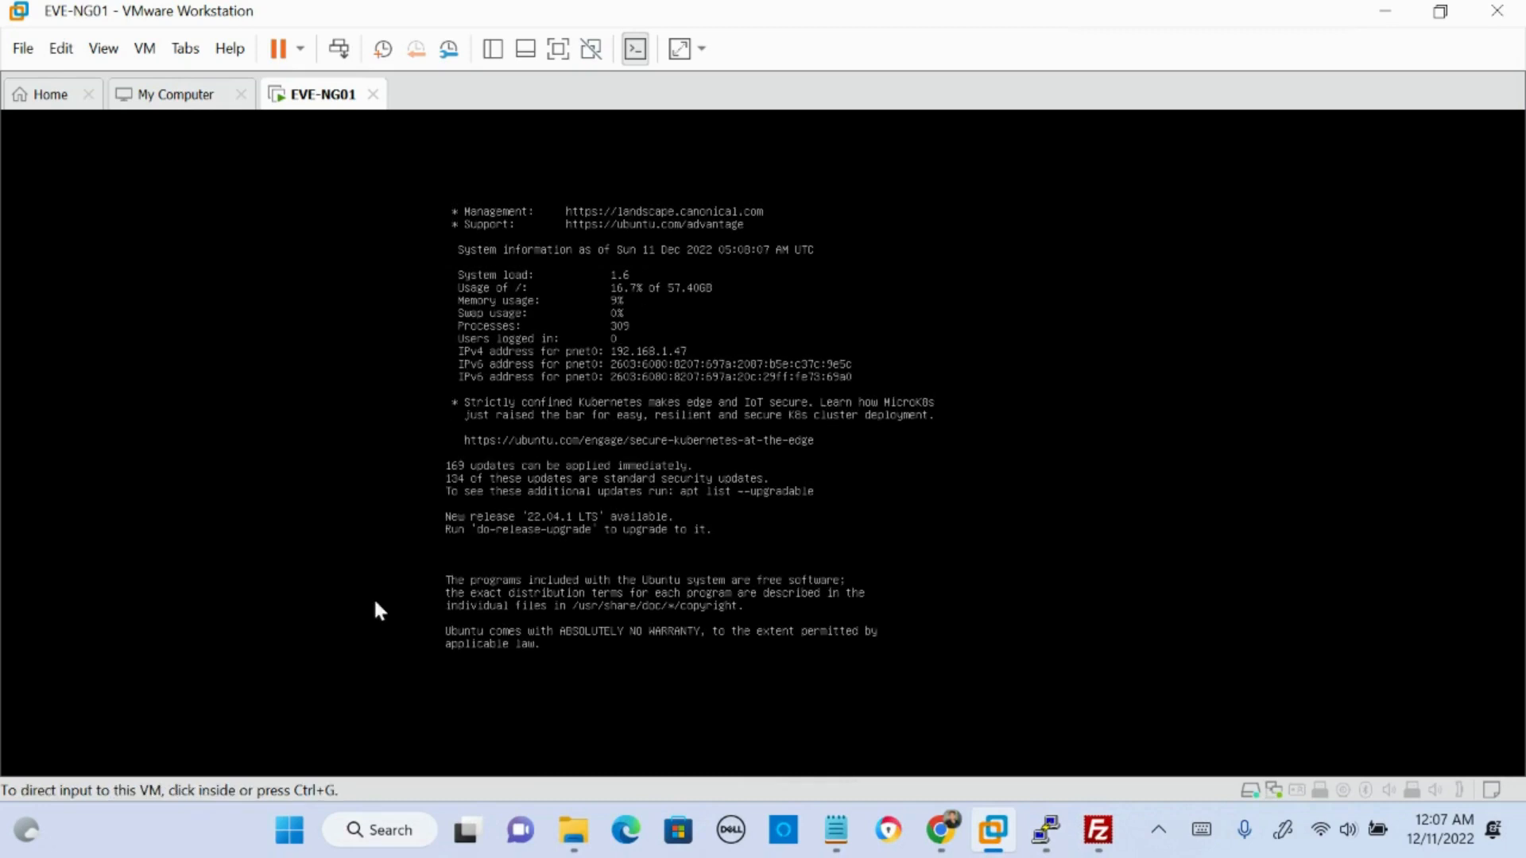
- Launch PuTTY to configure a new SSH session
left_click(404, 836)
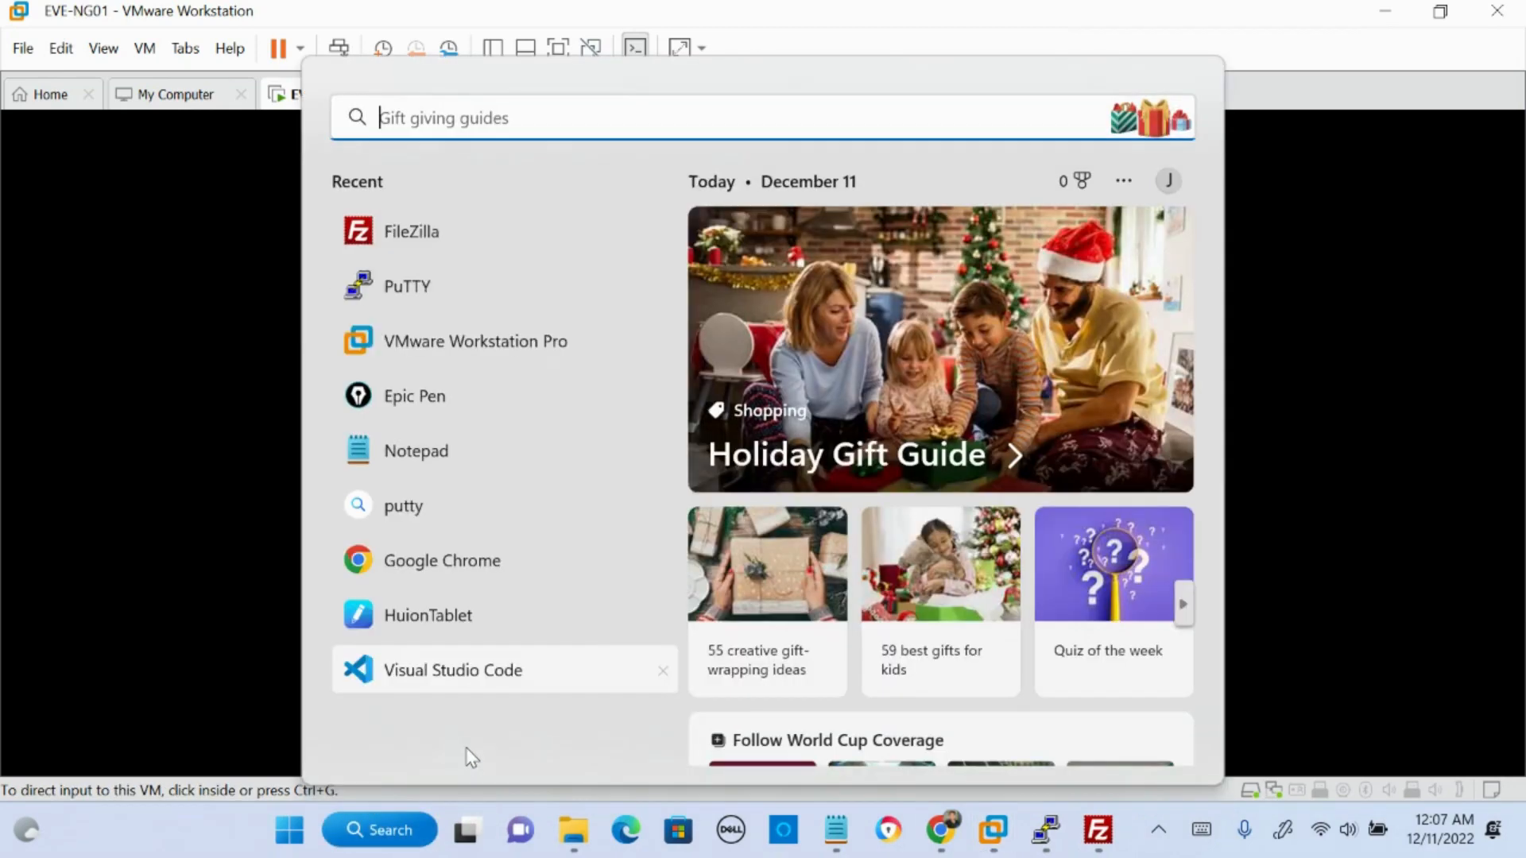
type("p")
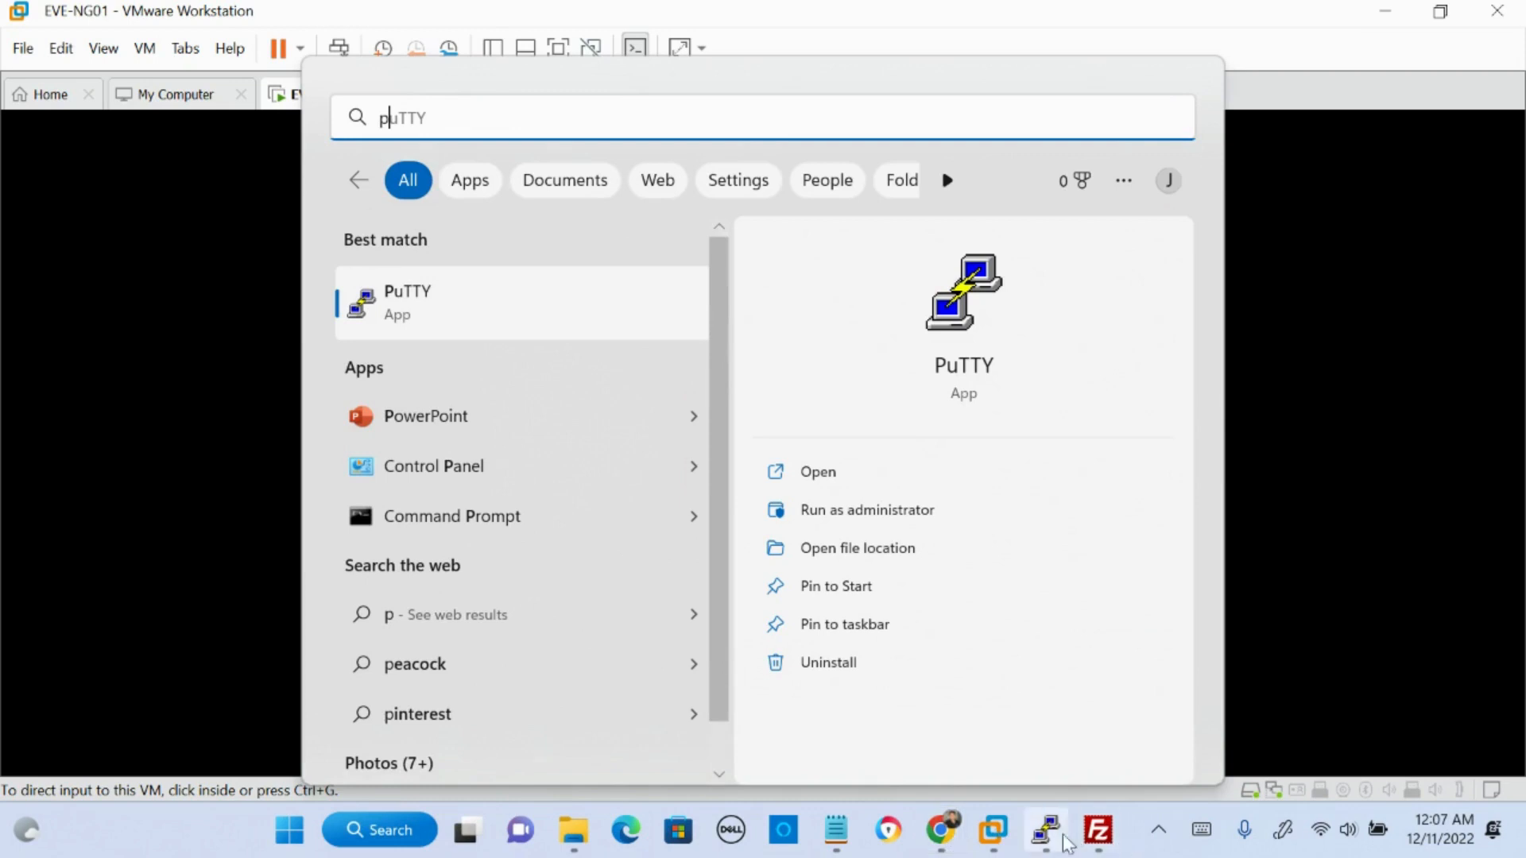
key("Return")
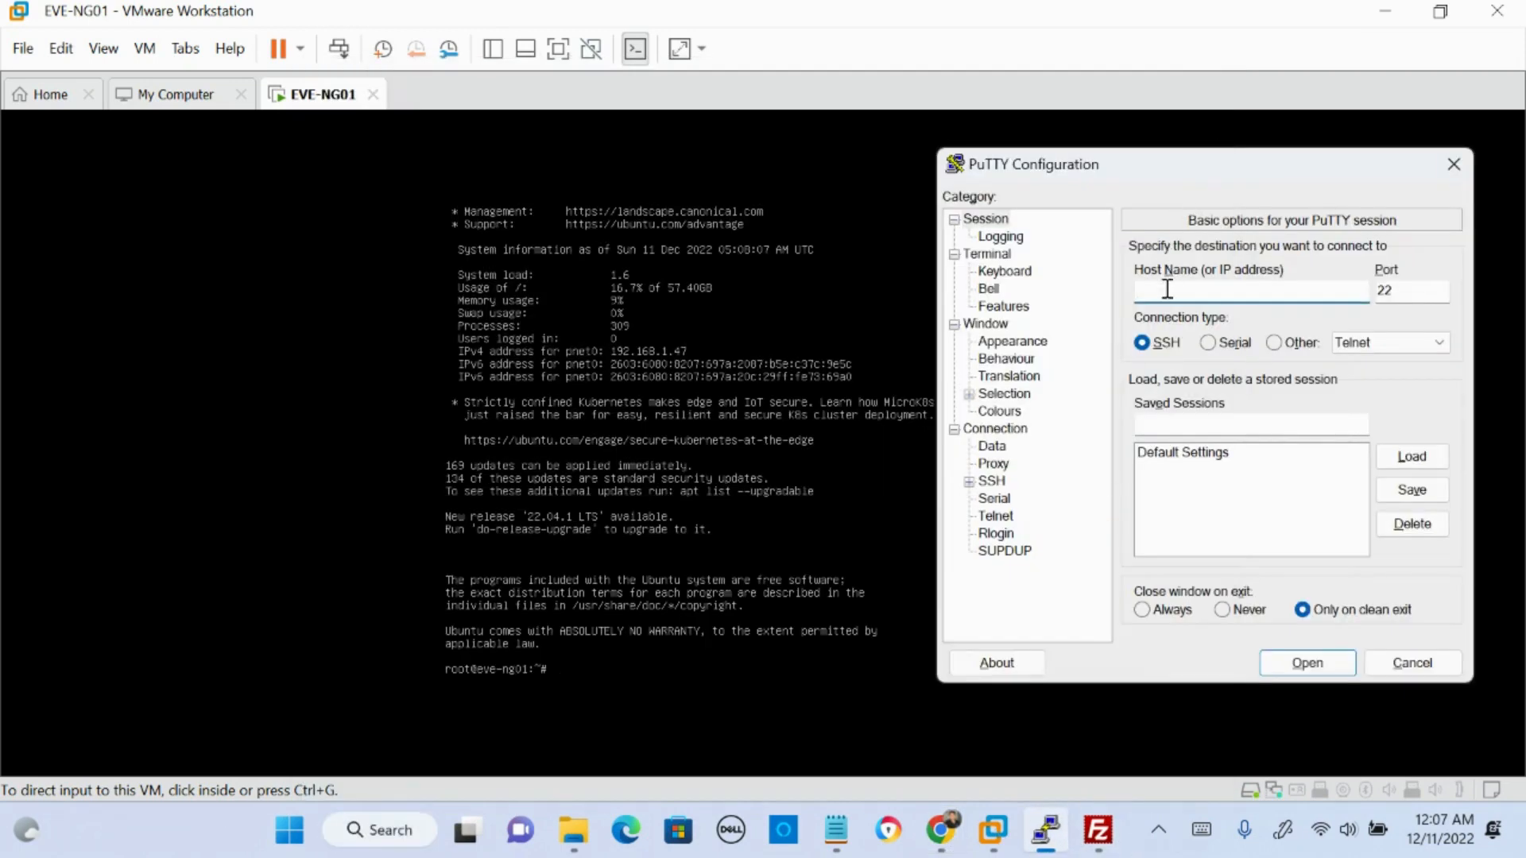
type("192.")
- Check the IPv4 address for pnet0 on the EVE-NG01 console and underline it
left_click(797, 471)
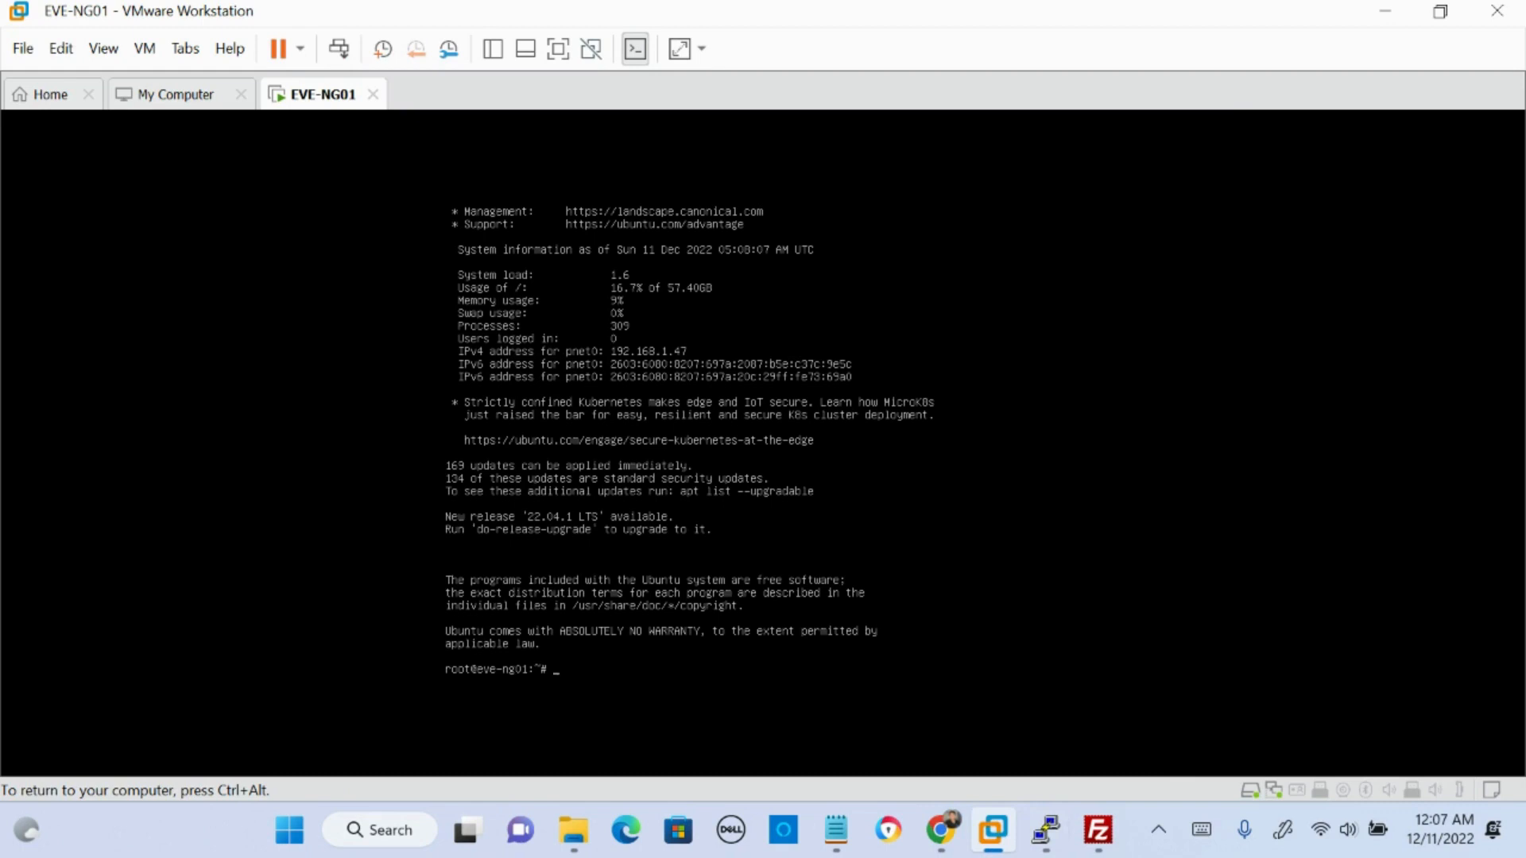
key("ctrl+alt")
left_click(998, 164)
key("ctrl+alt")
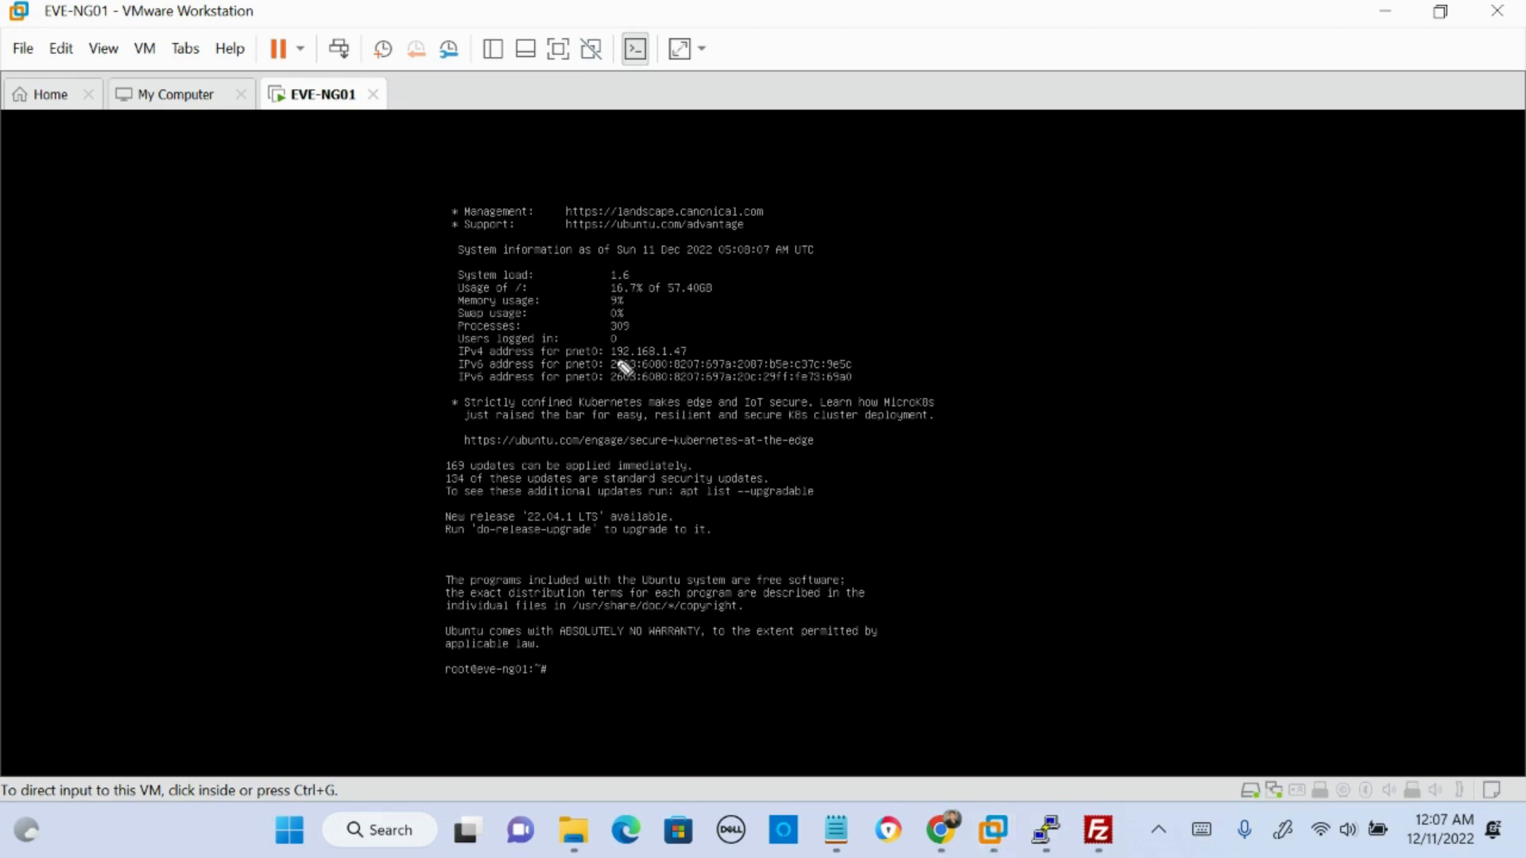
left_click_drag(614, 361, 685, 362)
- Open an SSH session in PuTTY to host 192.168.1.47
left_click(1046, 830)
type("192.168")
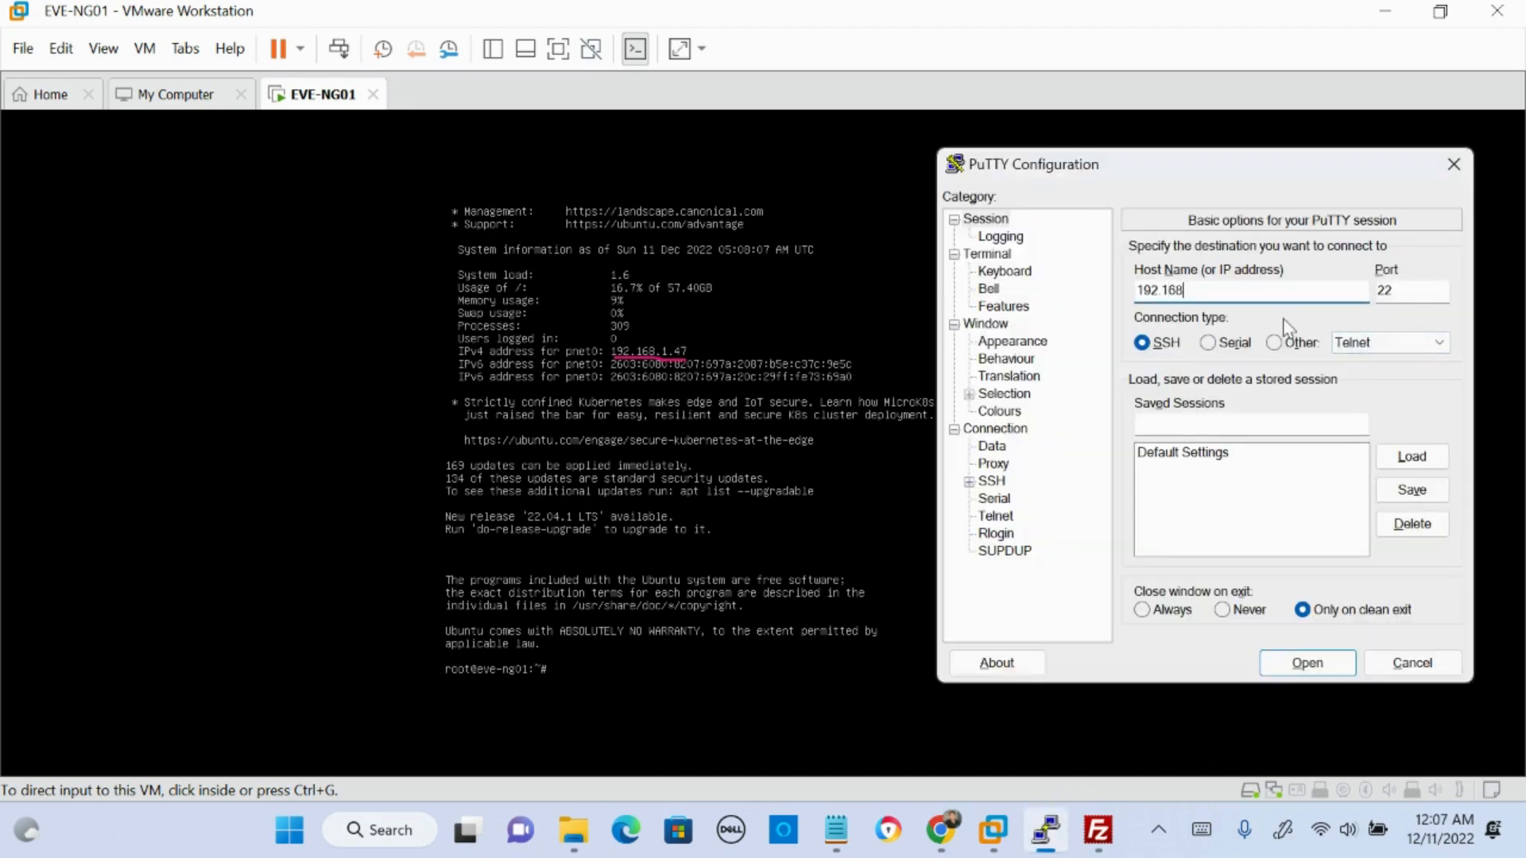
type(".1.47")
key("Return")
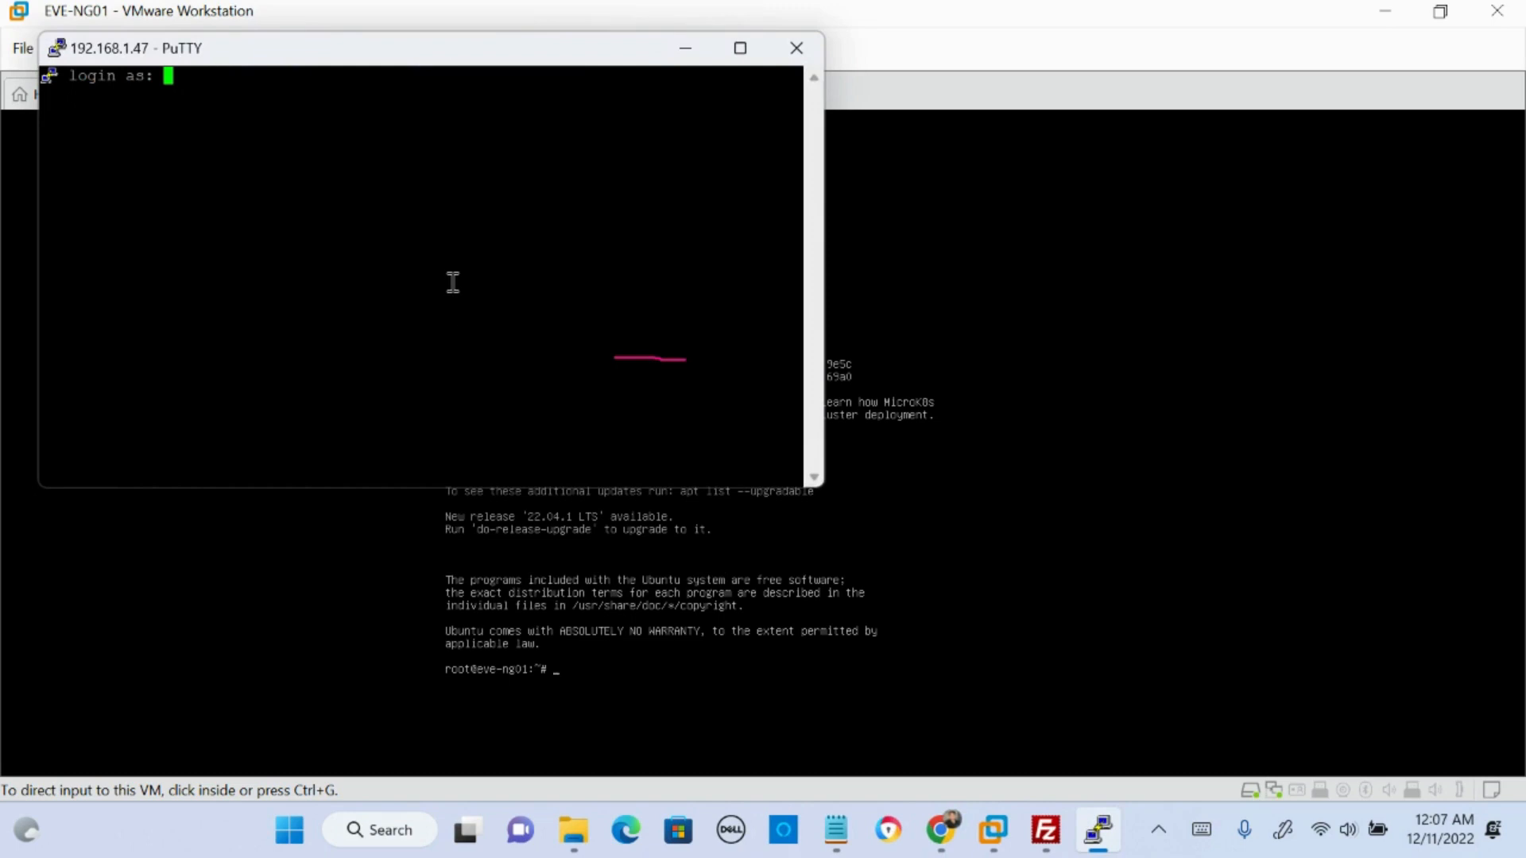
- Log in to the SSH session as root with the account password
type("root")
key("Return")
key("Return")
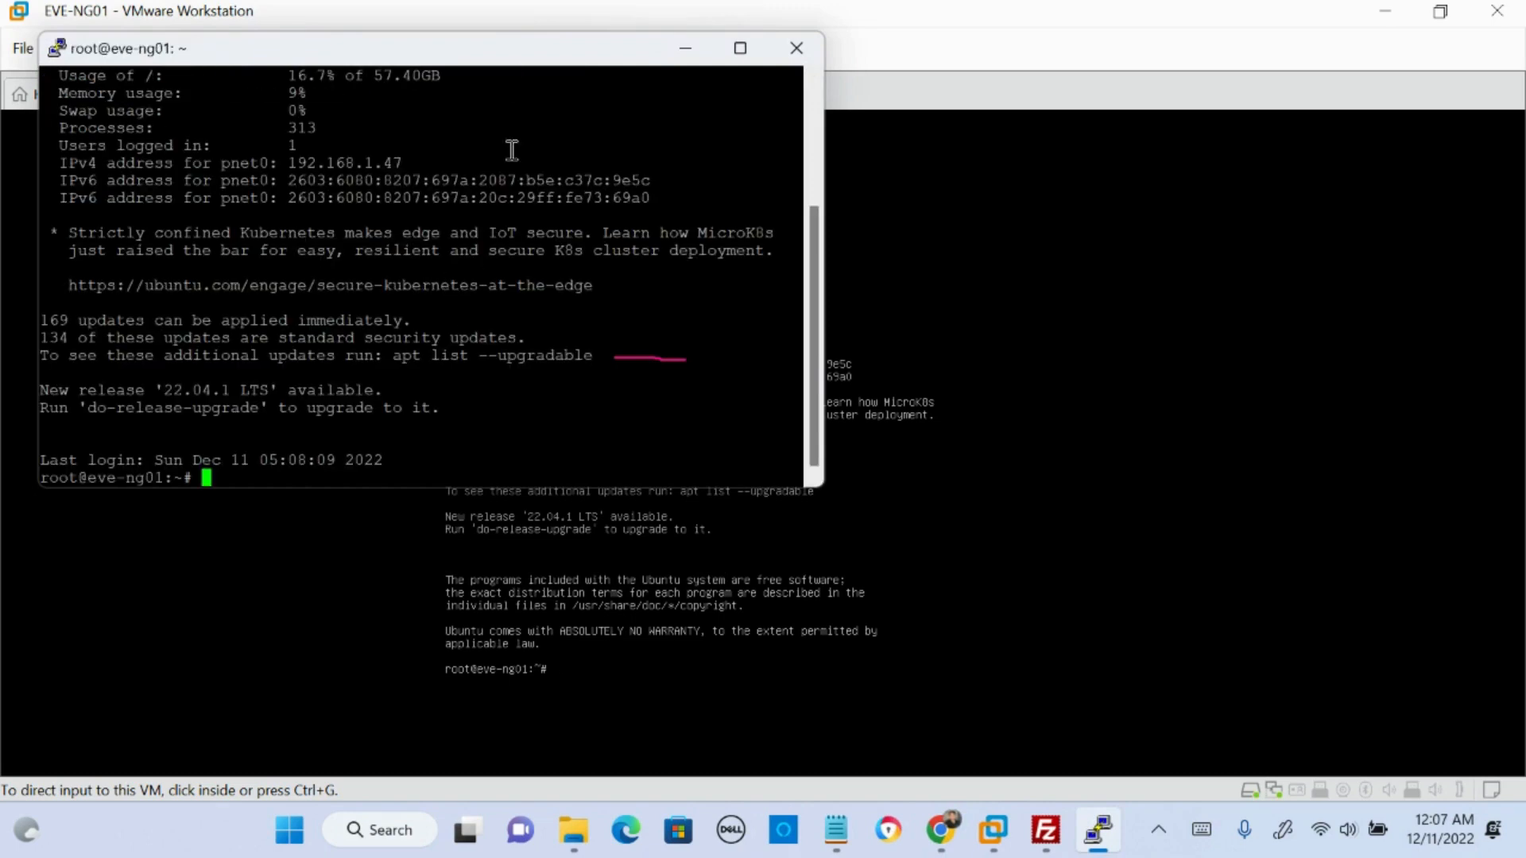
- Clear the underline, minimize the EVE-NG01 virtual machine window and maximize the PuTTY terminal
left_click_drag(508, 45, 602, 107)
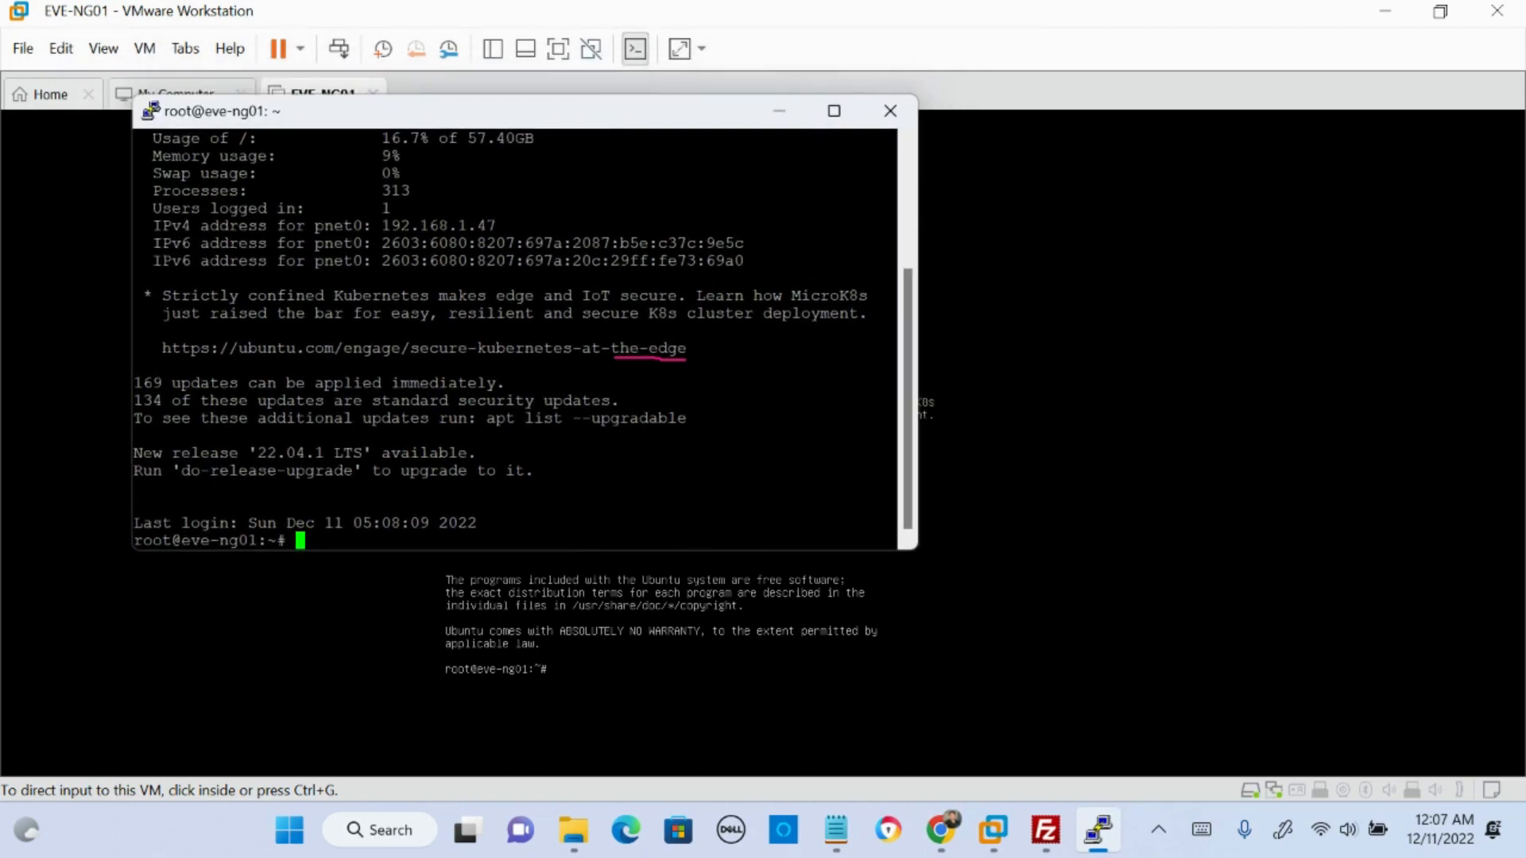
key("Escape")
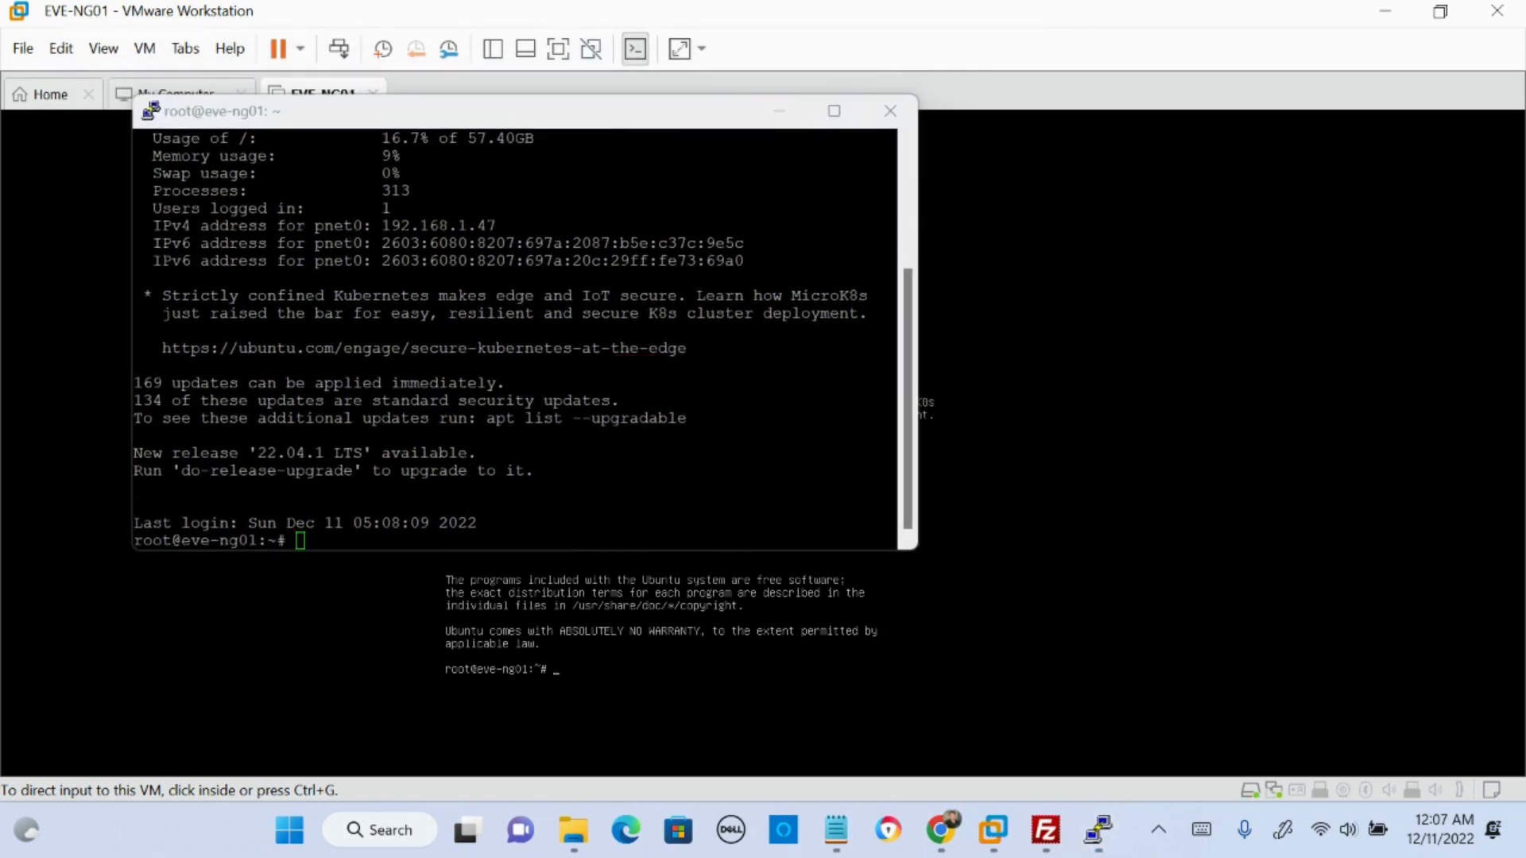
left_click(1399, 14)
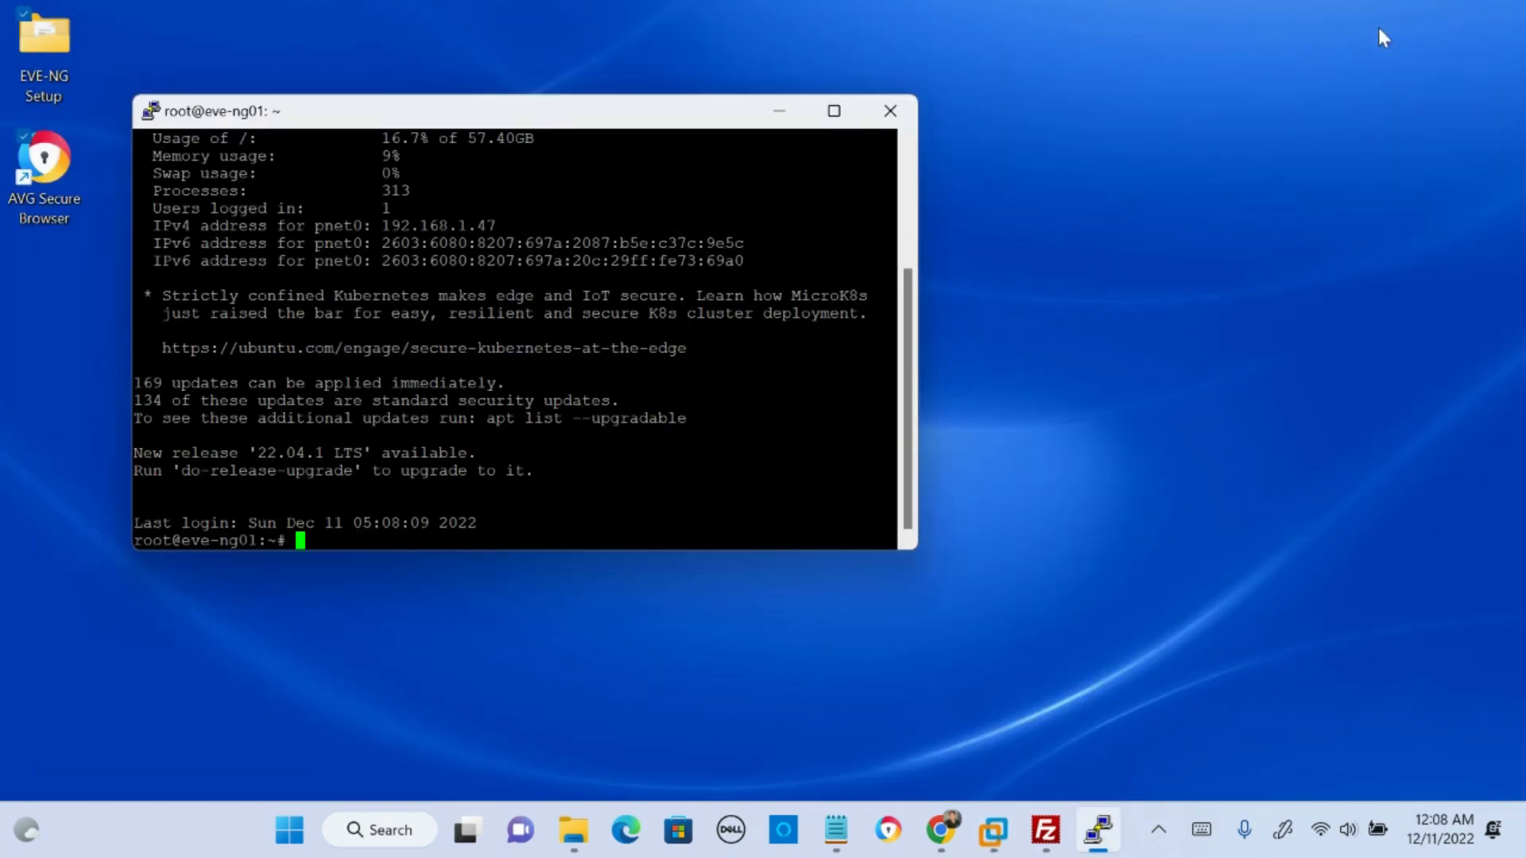
left_click_drag(543, 124, 604, 3)
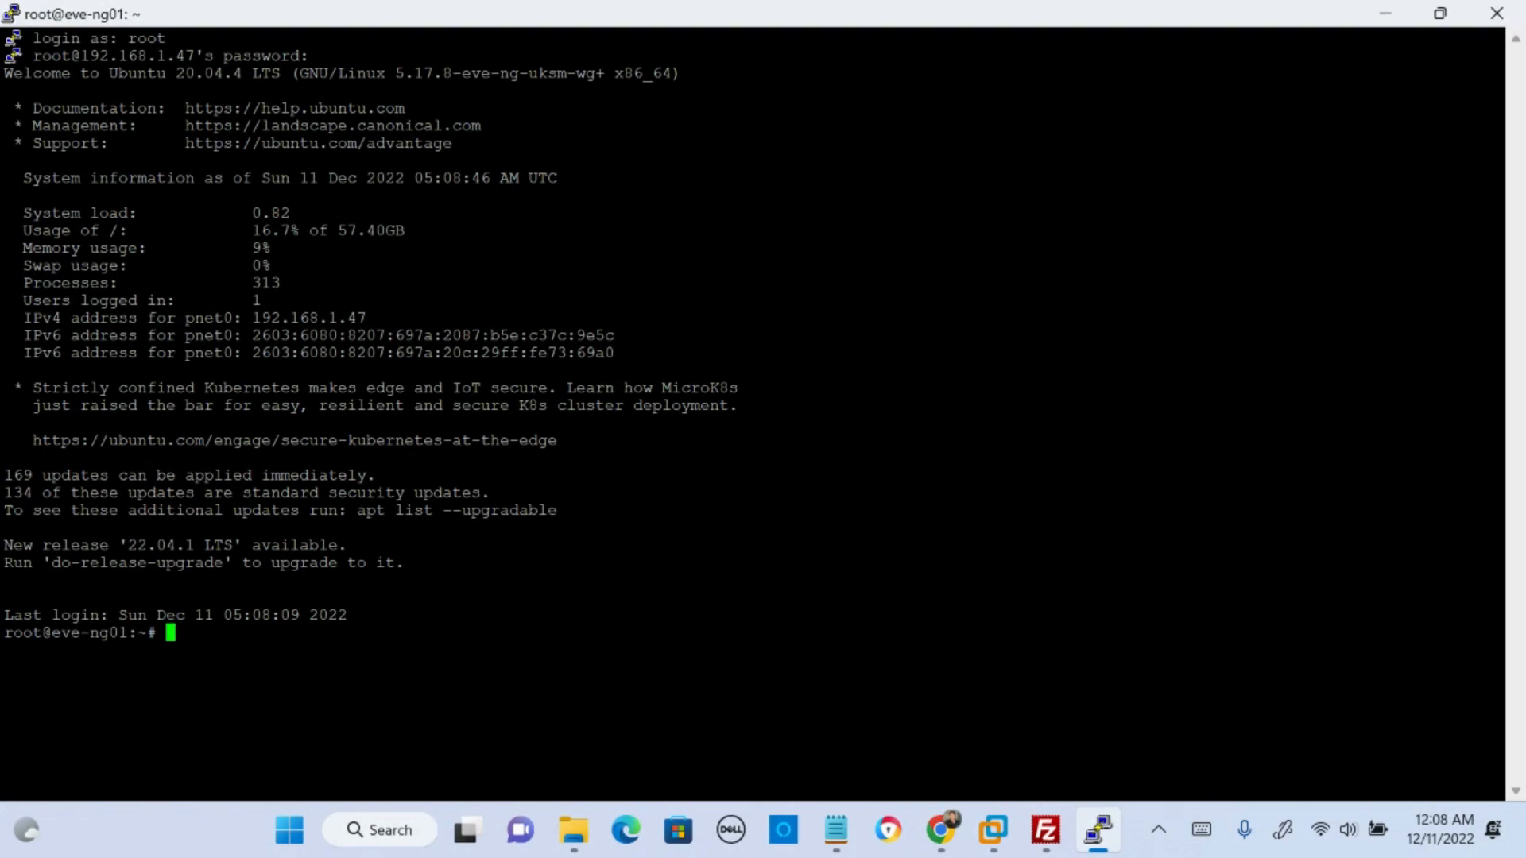
- Handwrite the notes "ssh → eve-ng" and "filezilla → eve-ng, upload ios" over the terminal, underlining the shell prompt and key words
left_click_drag(1525, 560, 1525, 560)
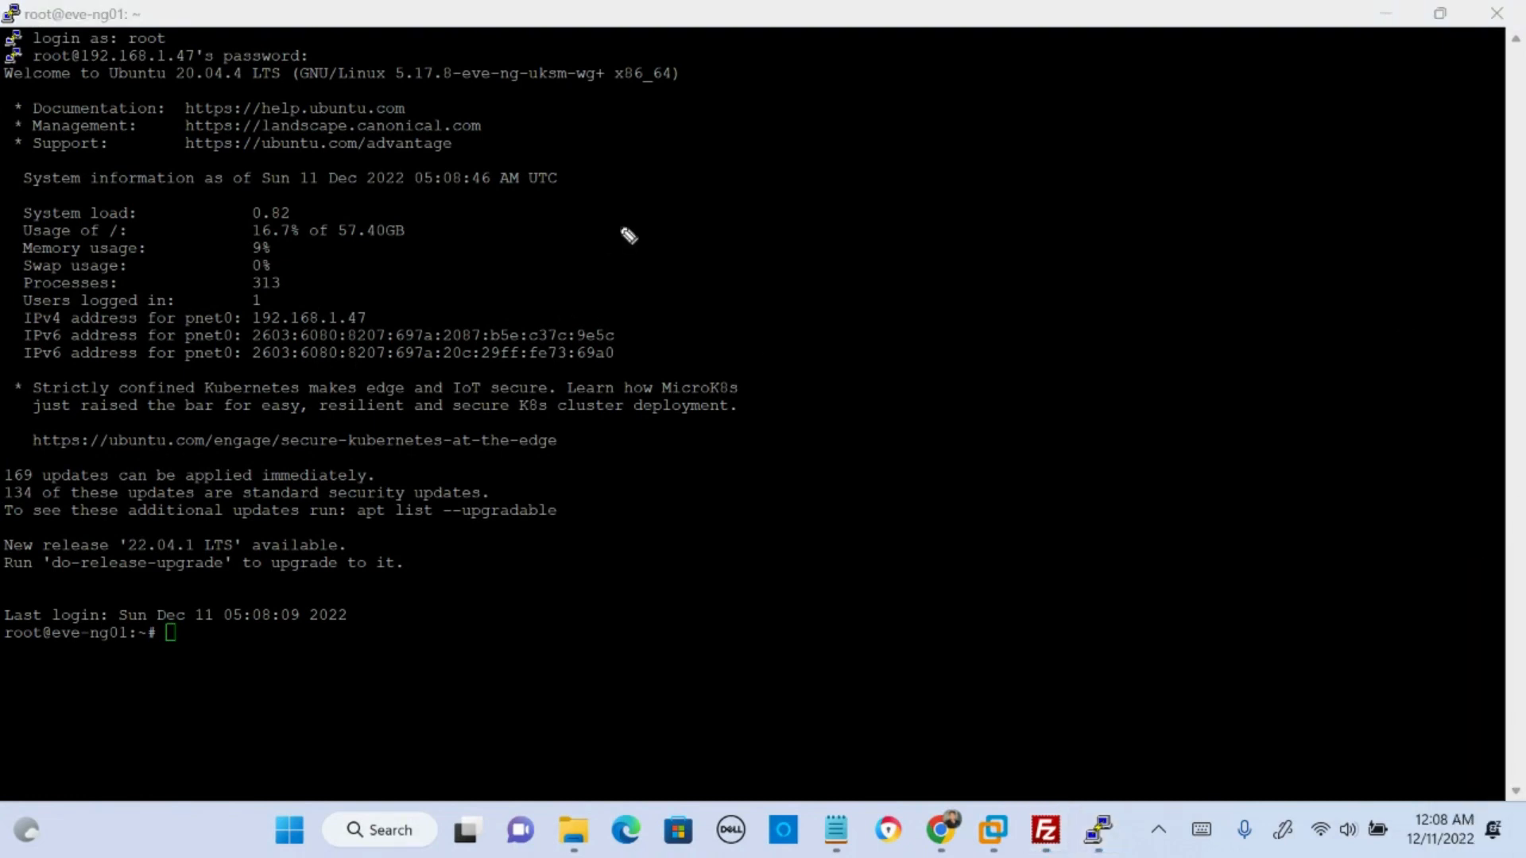
mouse_move(827, 116)
left_mouse_down()
mouse_move(835, 155)
mouse_move(868, 157)
left_mouse_up()
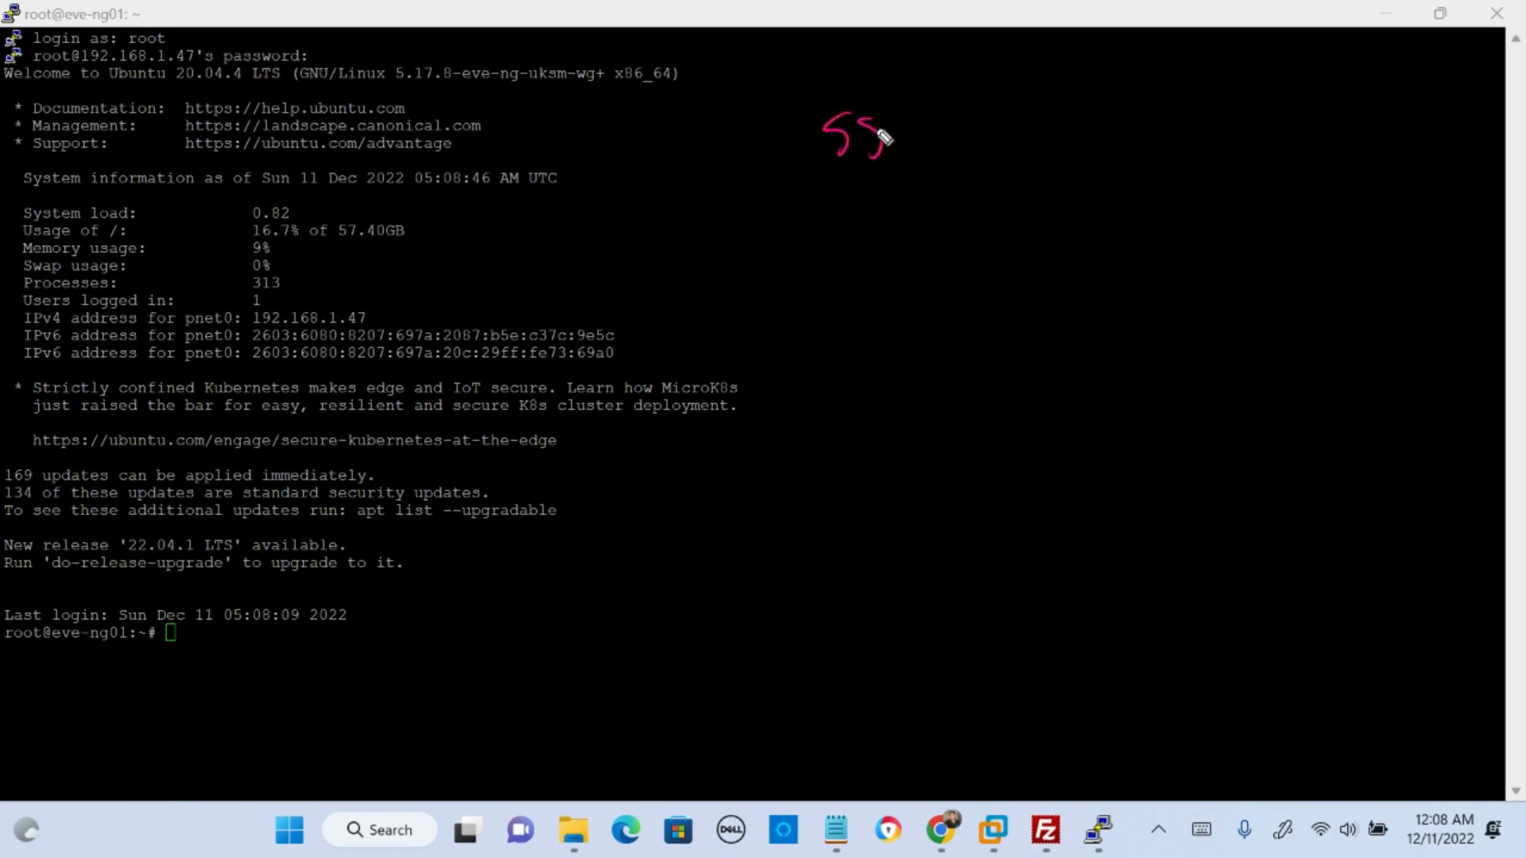
mouse_move(896, 87)
left_mouse_down()
mouse_move(923, 156)
mouse_move(1154, 117)
mouse_move(1200, 118)
mouse_move(1189, 143)
left_mouse_up()
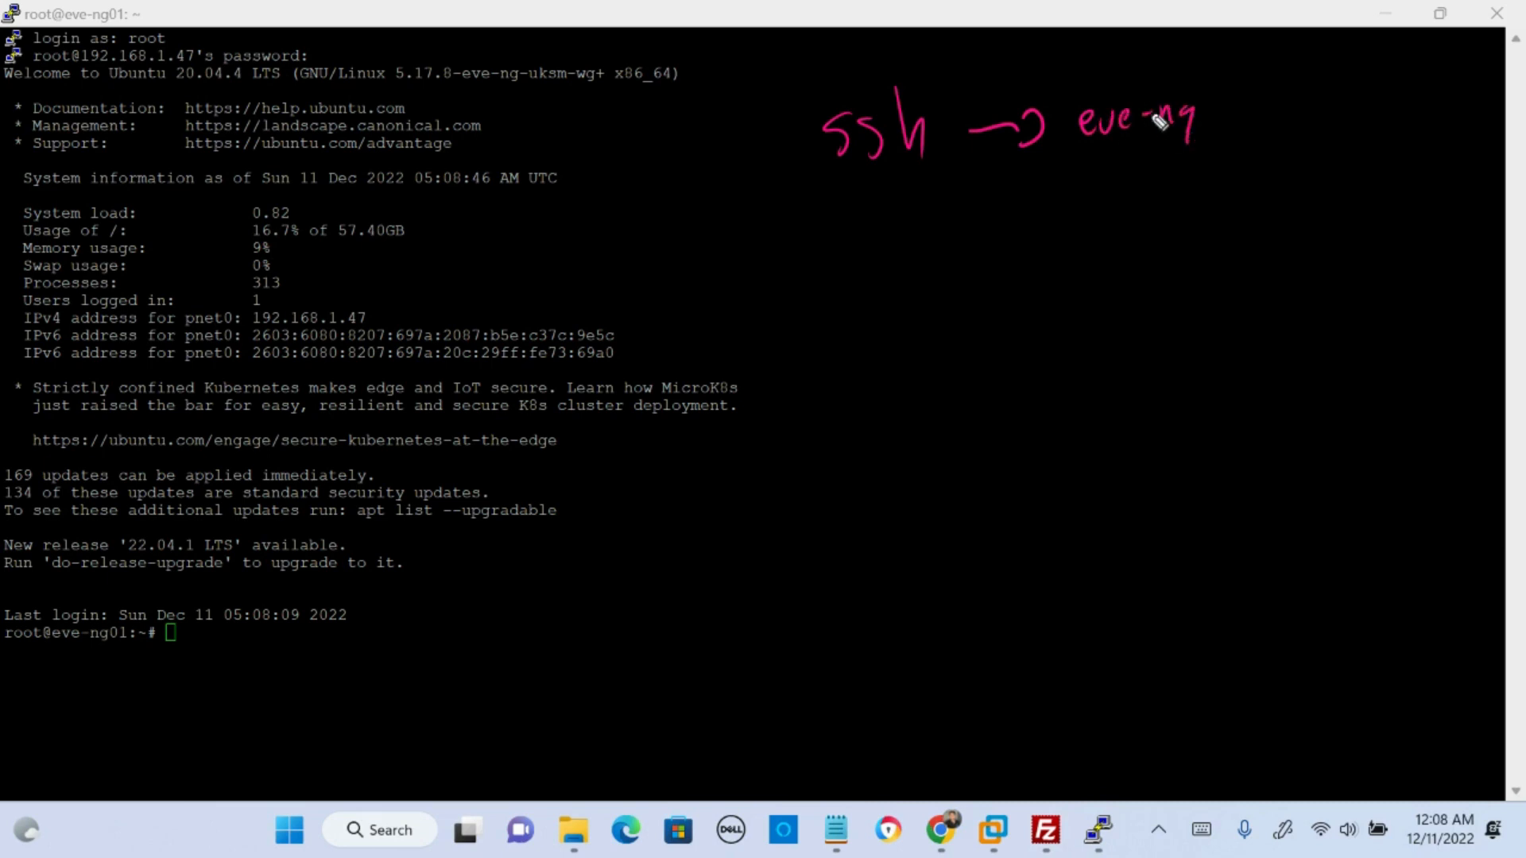
left_click_drag(34, 657, 152, 650)
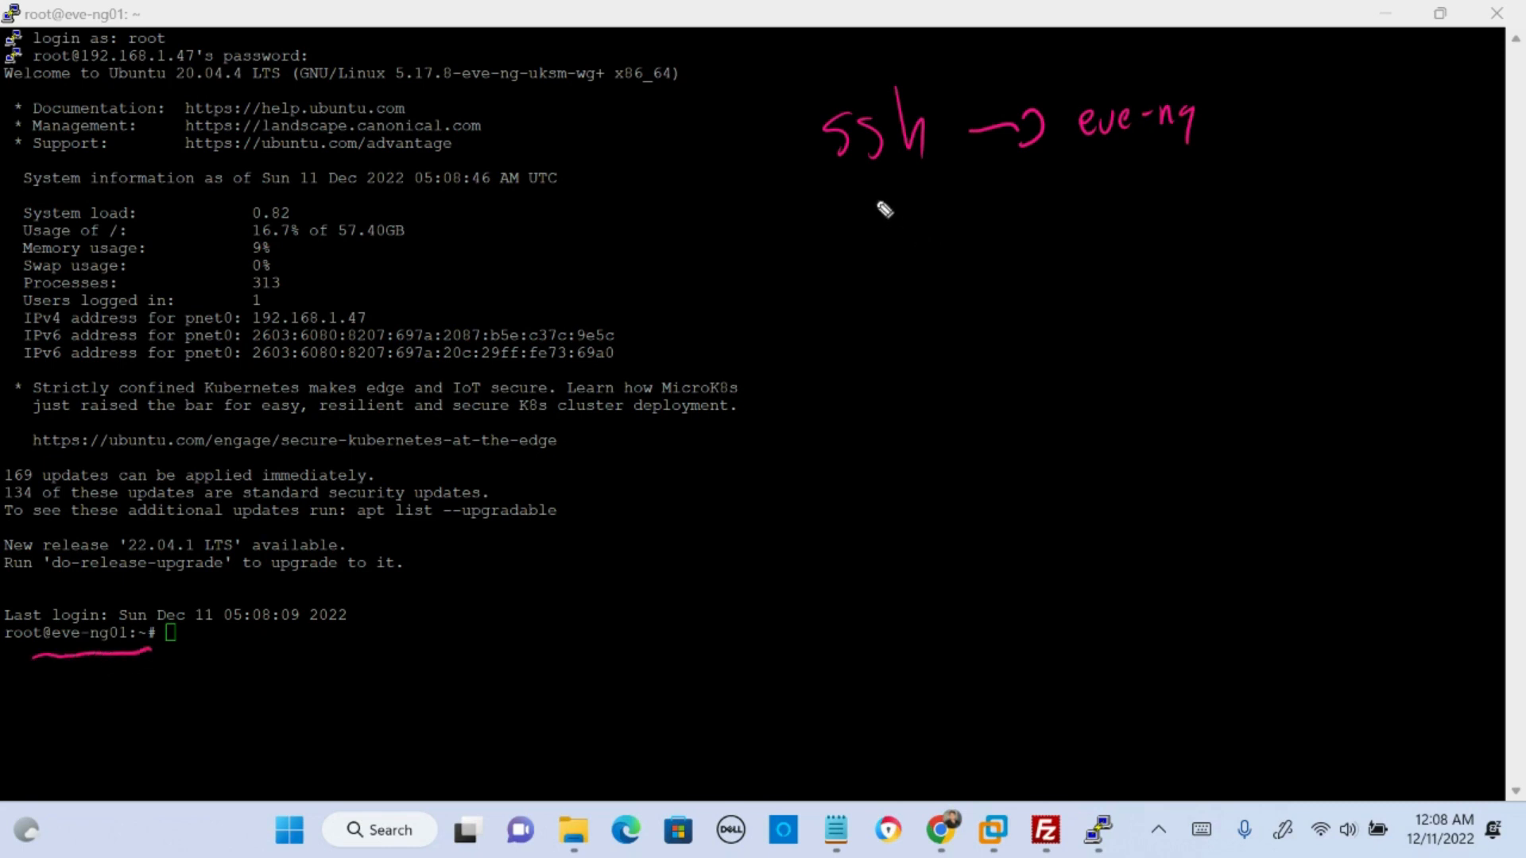
mouse_move(892, 195)
left_mouse_down()
mouse_move(907, 223)
mouse_move(938, 230)
mouse_move(1025, 208)
mouse_move(1108, 208)
mouse_move(1101, 224)
mouse_move(1220, 189)
mouse_move(1256, 195)
mouse_move(1255, 223)
left_mouse_up()
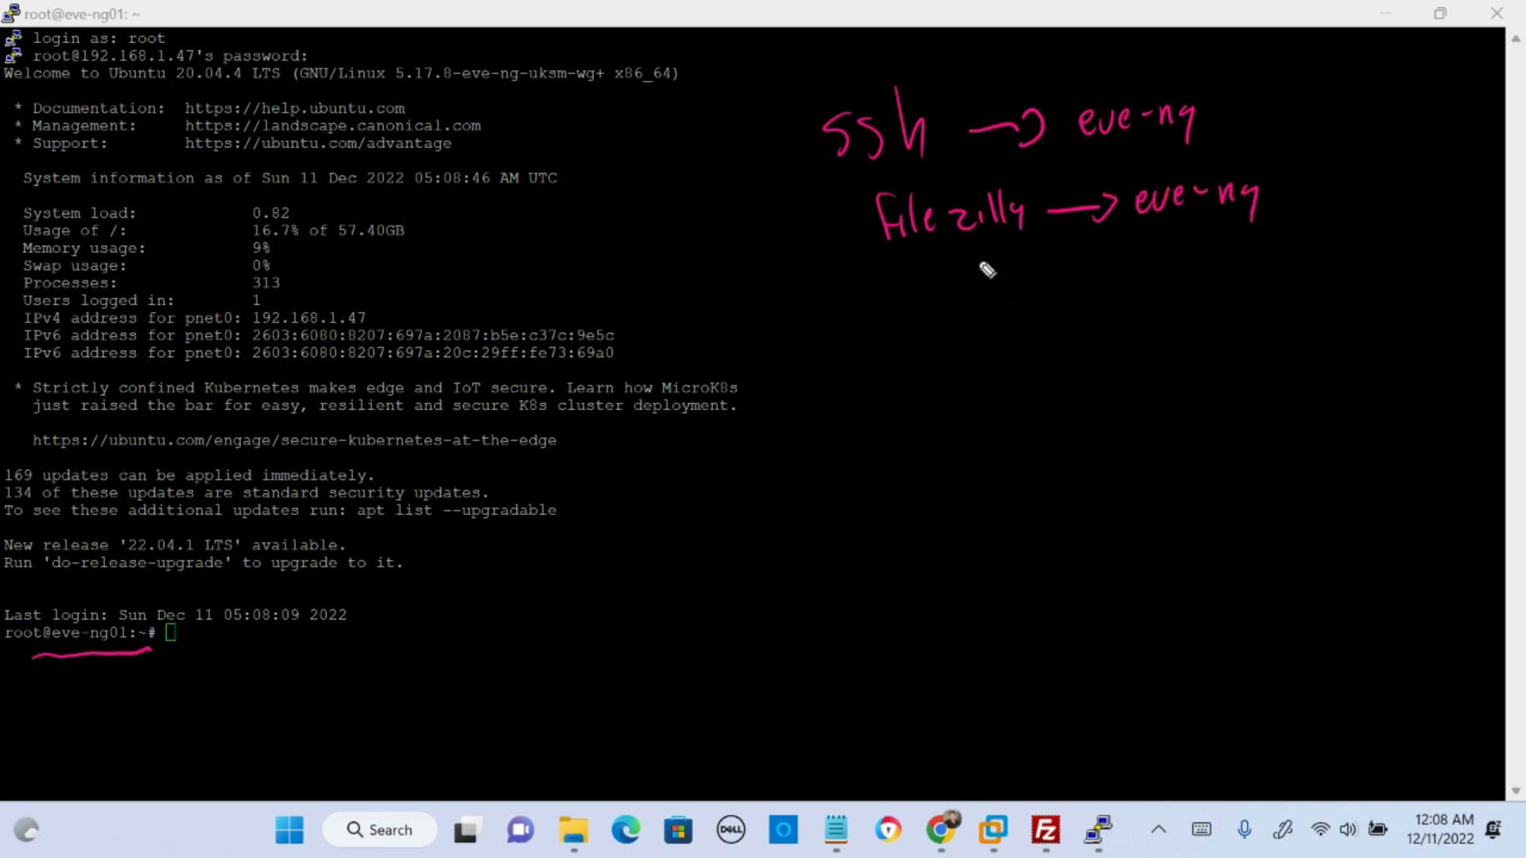
mouse_move(981, 247)
left_mouse_down()
mouse_move(1017, 288)
mouse_move(1214, 267)
left_mouse_up()
left_click_drag(1033, 303, 1221, 280)
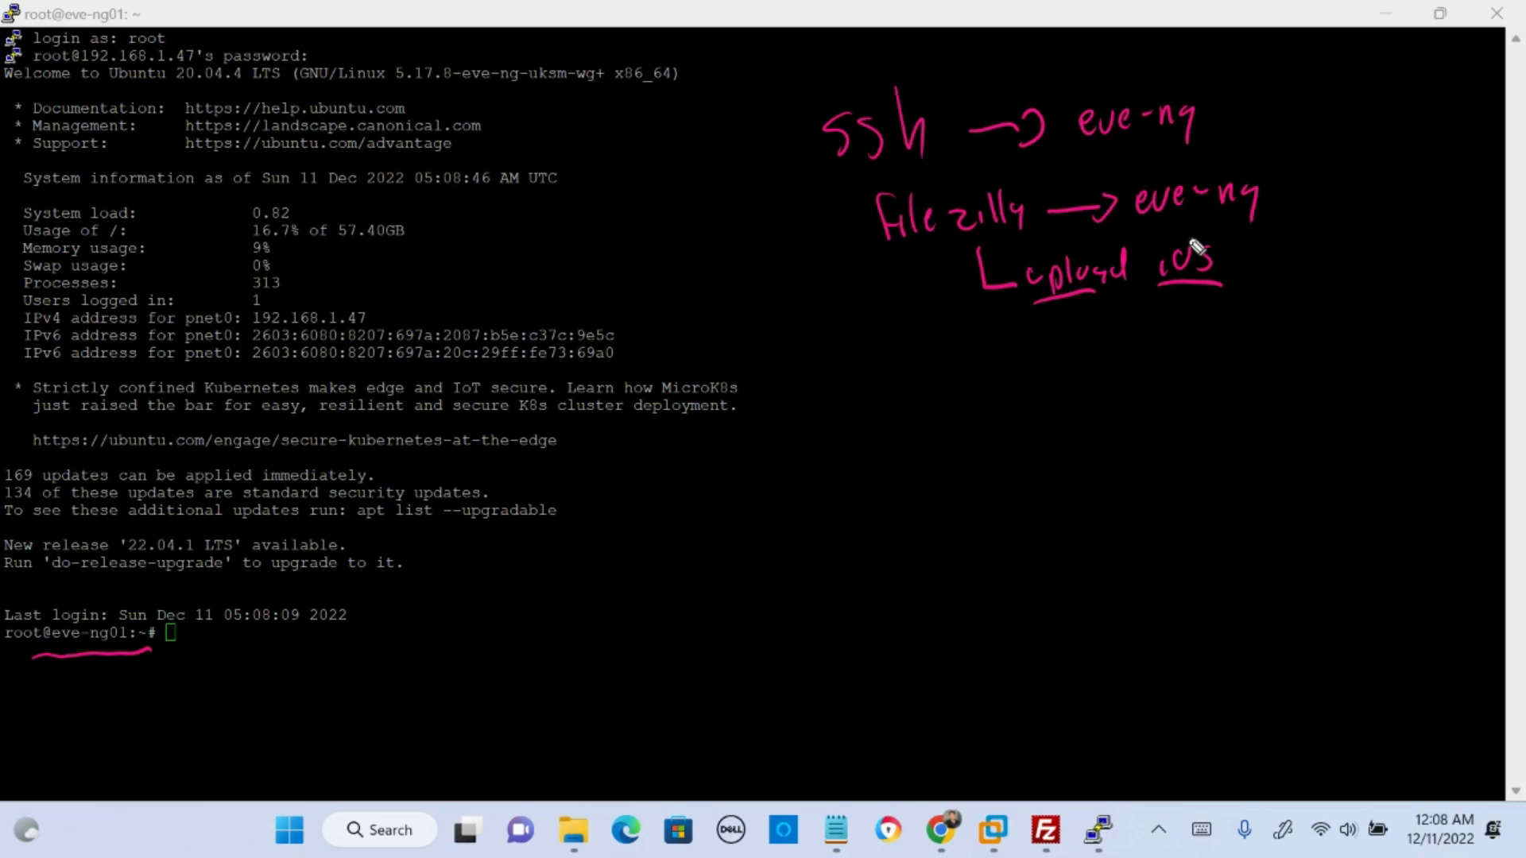
- Add the handwritten notes "eve-ng.net", "How To's" and "Dynamips - 7200 series", and clear all annotations from the terminal
left_click_drag(900, 359, 914, 369)
left_click_drag(920, 354, 956, 368)
left_click_drag(972, 352, 982, 360)
mouse_move(993, 370)
left_mouse_down()
mouse_move(1029, 350)
mouse_move(1027, 378)
mouse_move(1103, 375)
left_mouse_up()
left_click(1040, 368)
left_click_drag(1091, 359, 1110, 357)
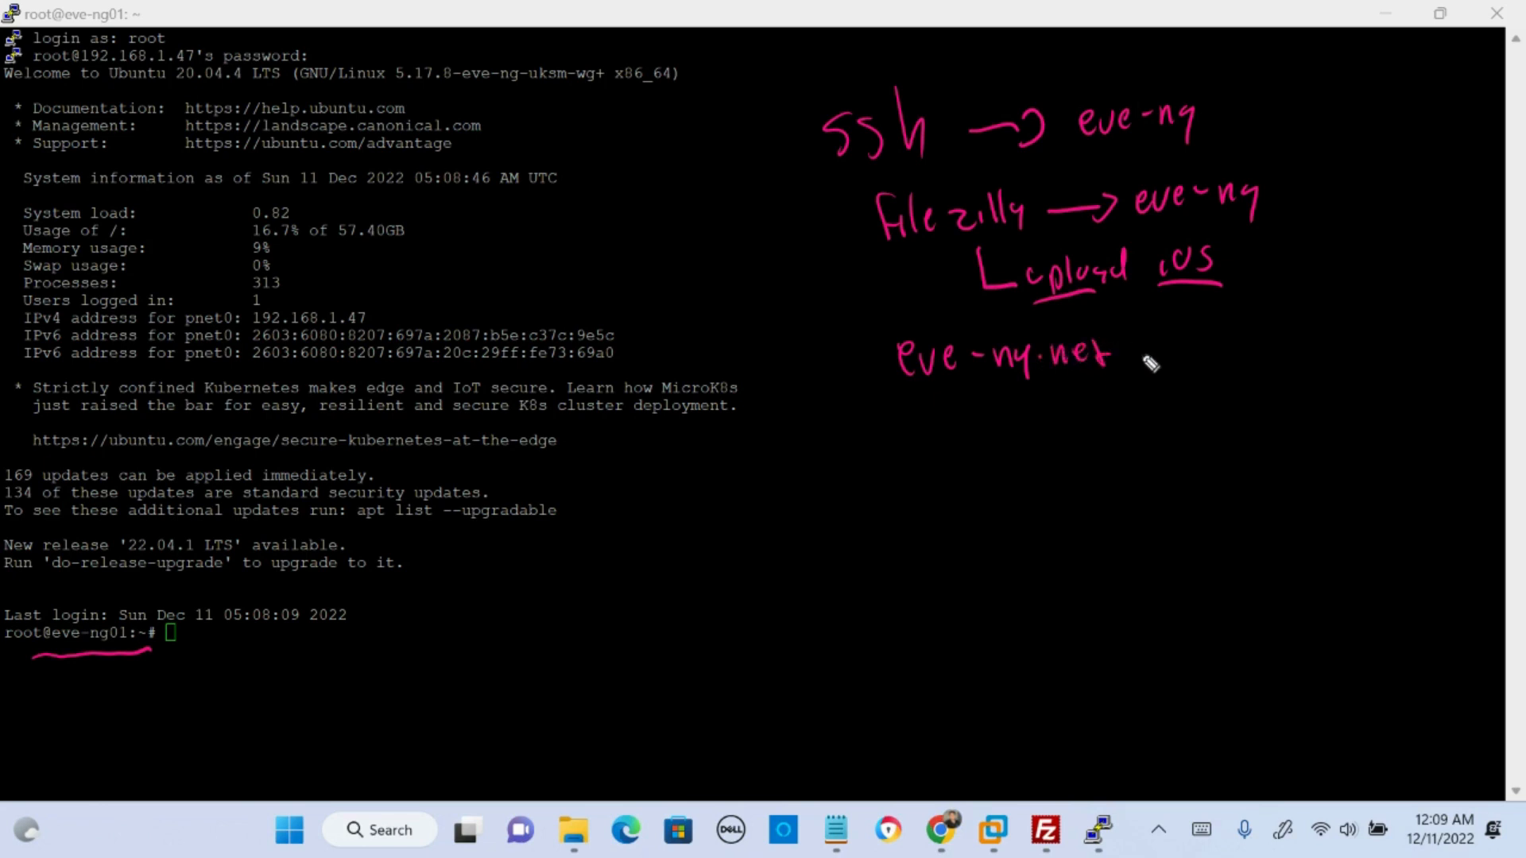
mouse_move(998, 395)
left_mouse_down()
mouse_move(999, 433)
mouse_move(1035, 437)
mouse_move(1208, 402)
mouse_move(1202, 411)
left_mouse_up()
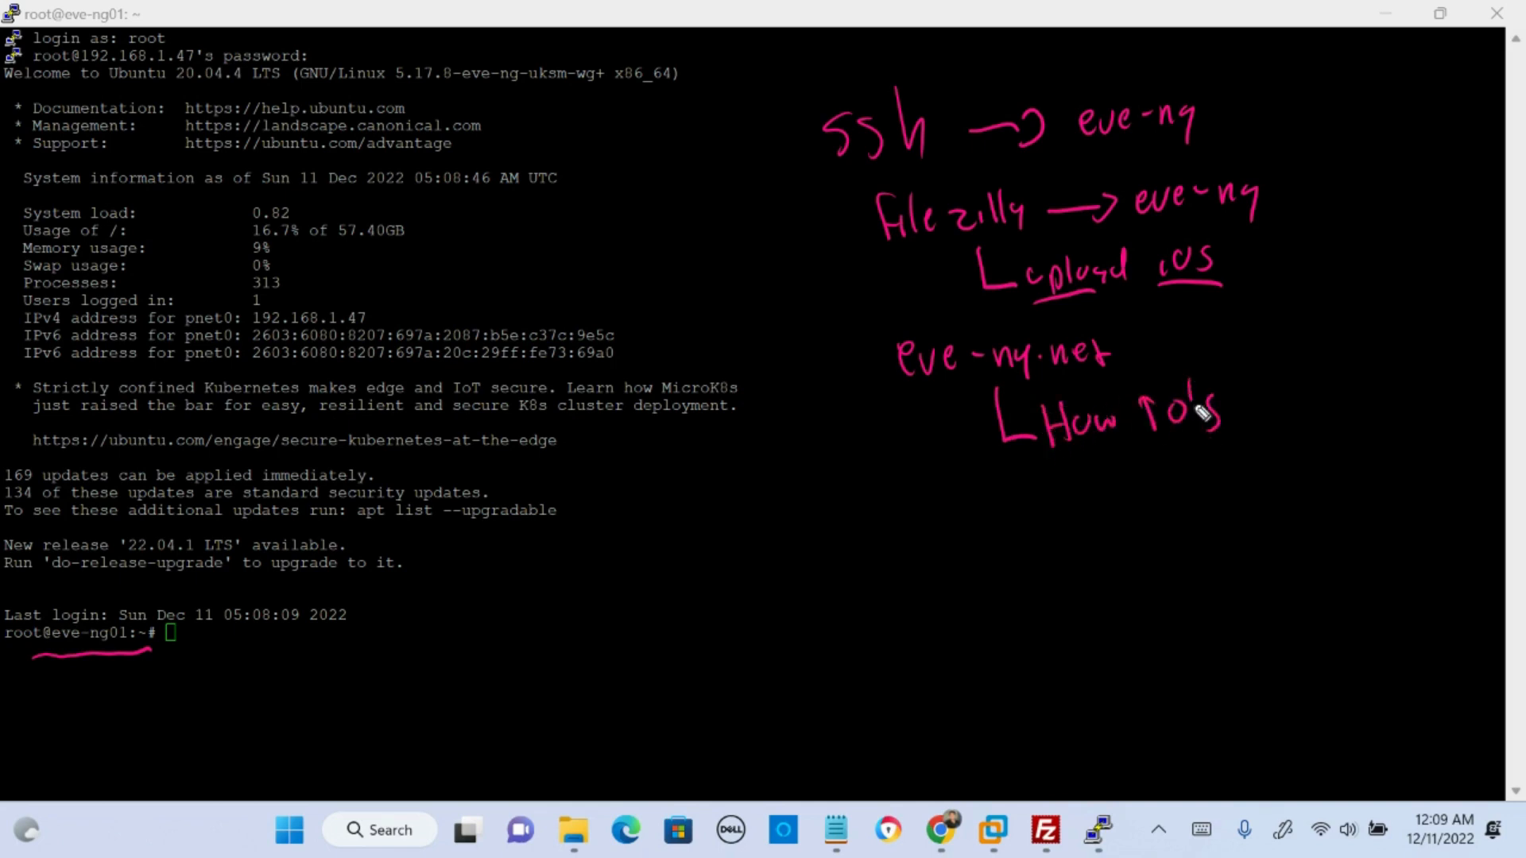
mouse_move(1069, 470)
left_mouse_down()
mouse_move(1084, 489)
mouse_move(1113, 469)
mouse_move(1128, 494)
mouse_move(1199, 469)
mouse_move(1365, 472)
mouse_move(1417, 450)
mouse_move(1342, 509)
mouse_move(1426, 500)
left_mouse_up()
left_click(1241, 455)
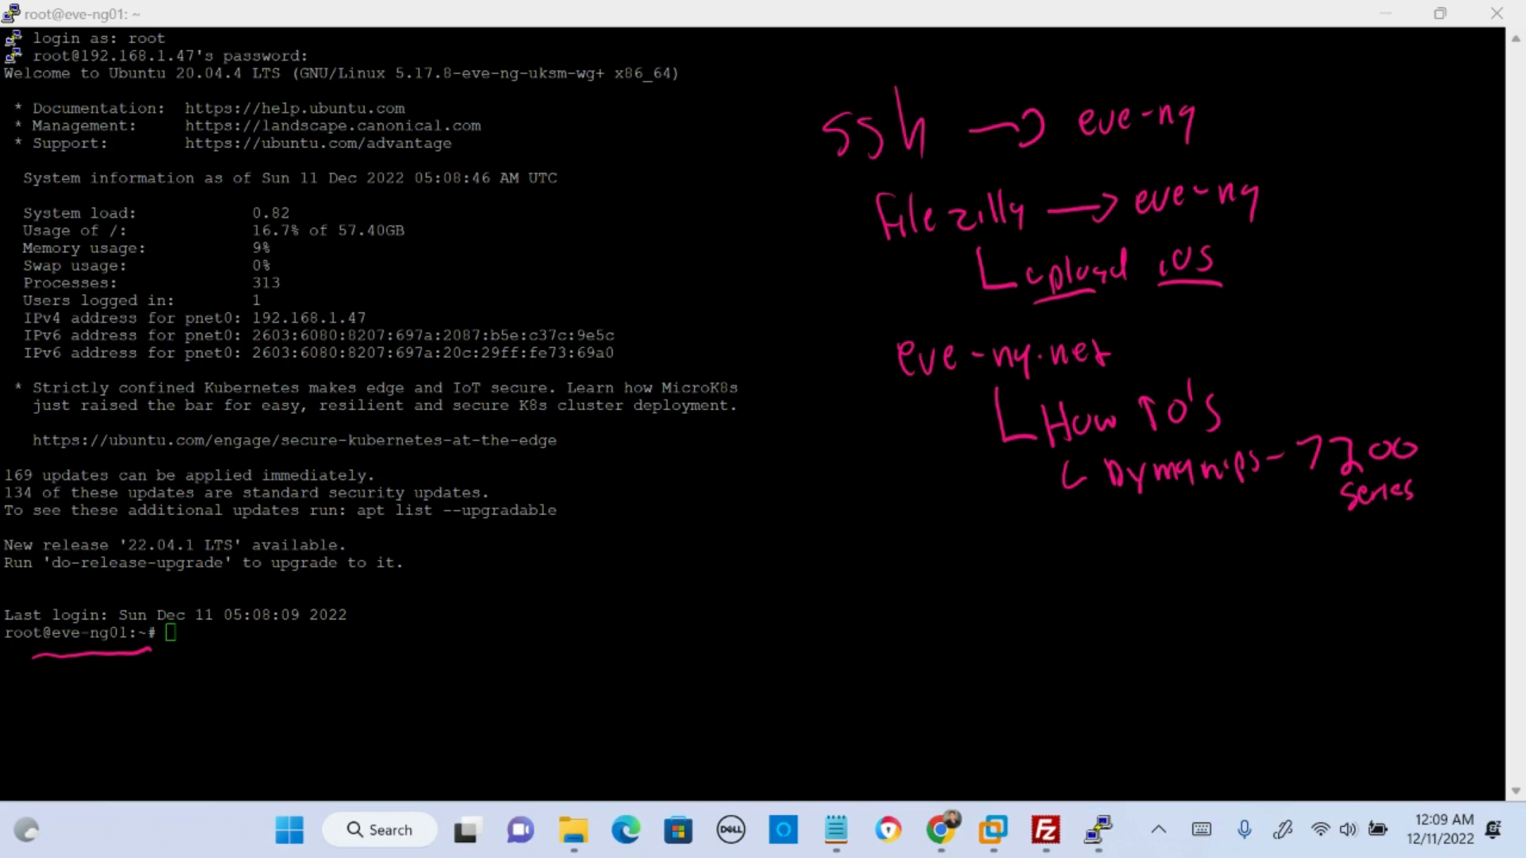
key("e")
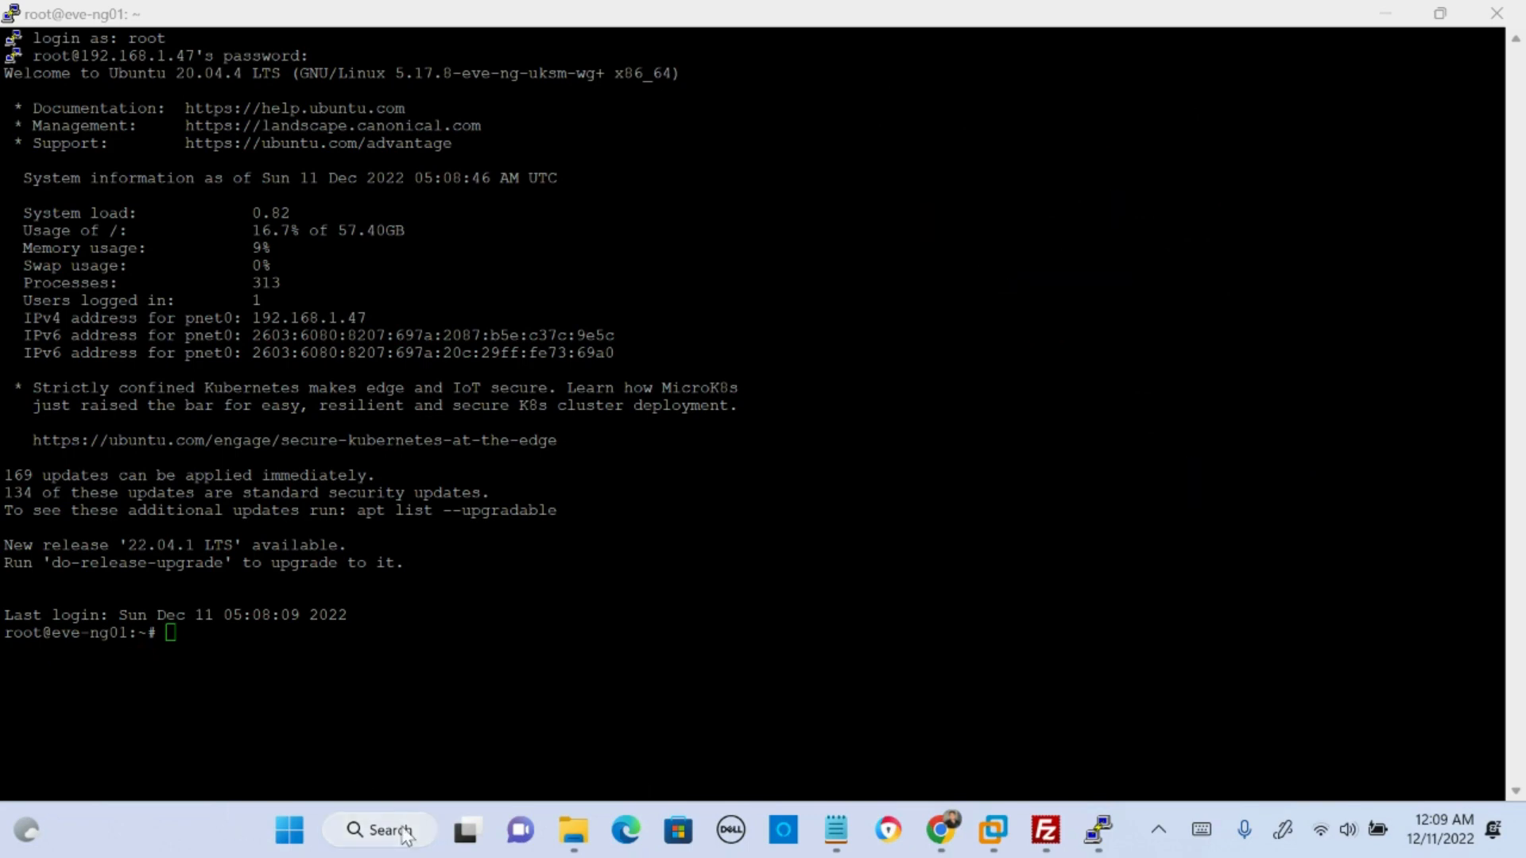
- Open a blank Notepad document and maximize its window
left_click(372, 828)
type("note")
key("Return")
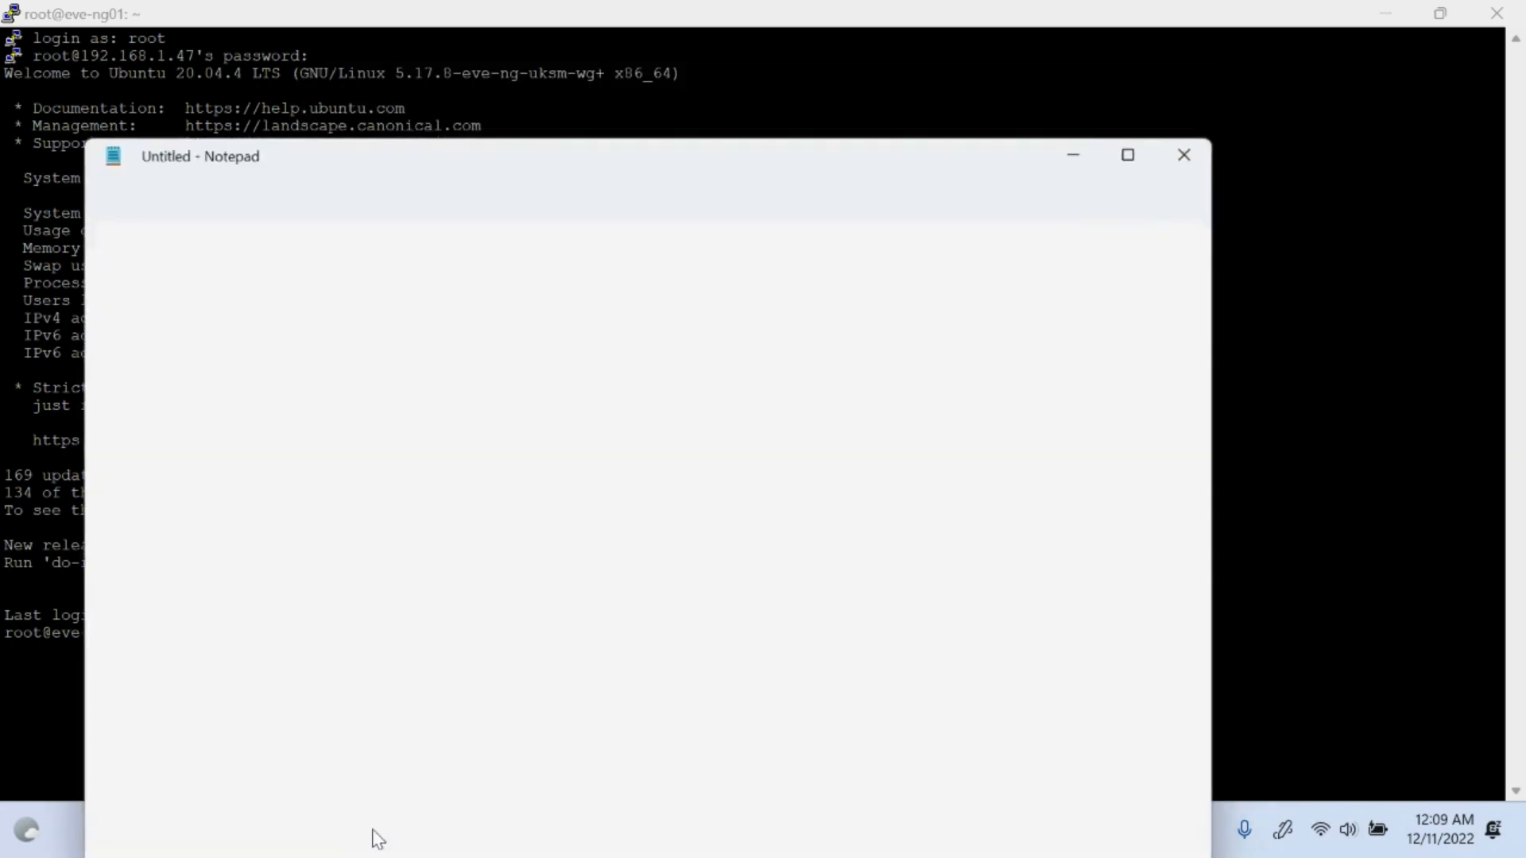
left_click(1130, 153)
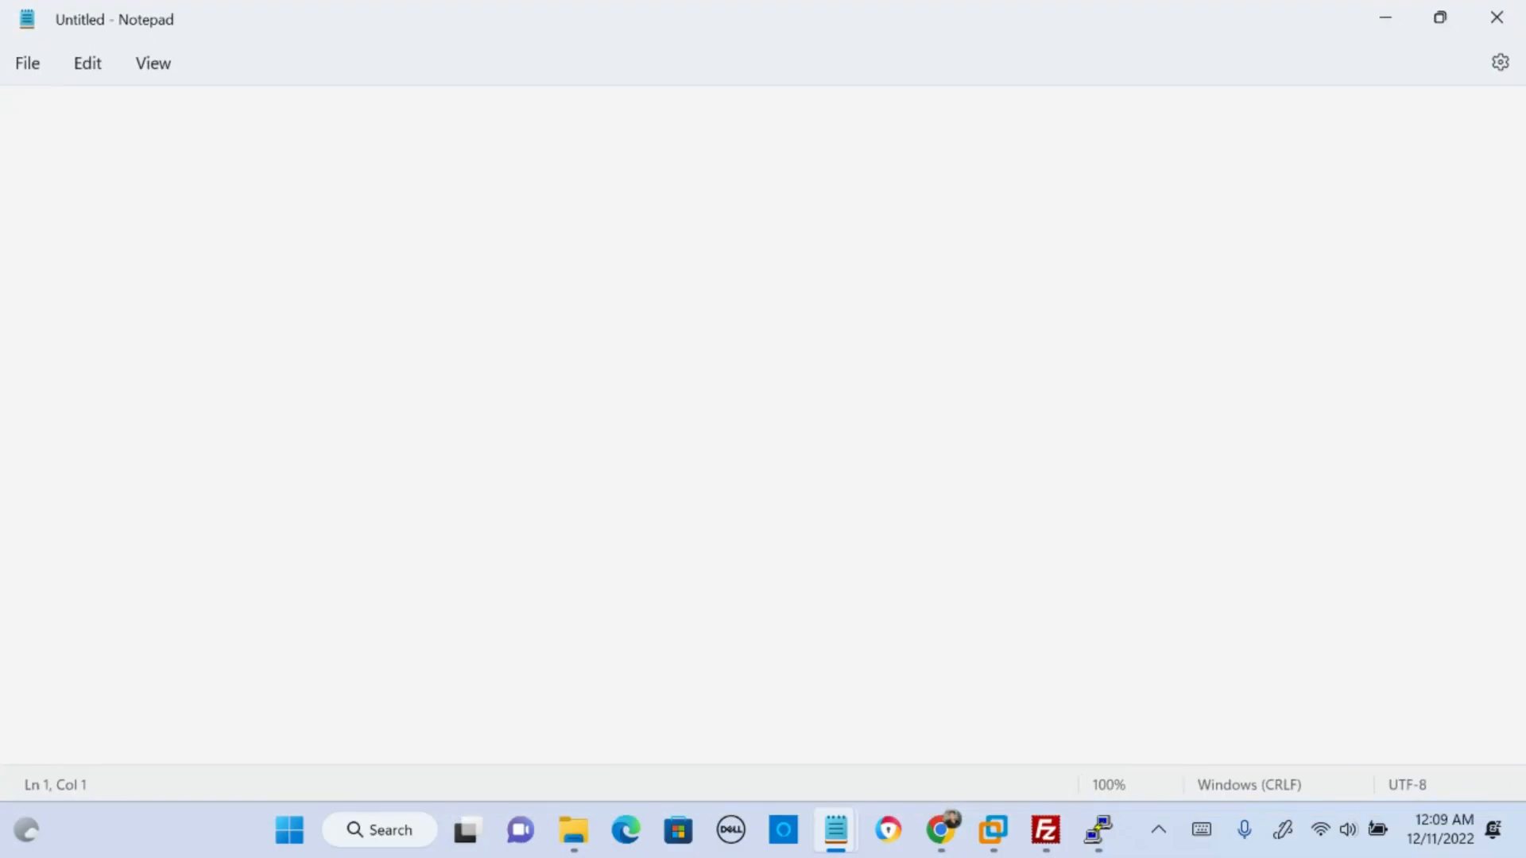
- Sketch a VM box labelled EVE over the blank page, linked to the handwritten and underlined words "nginx - httpd"
key("ctrl+2")
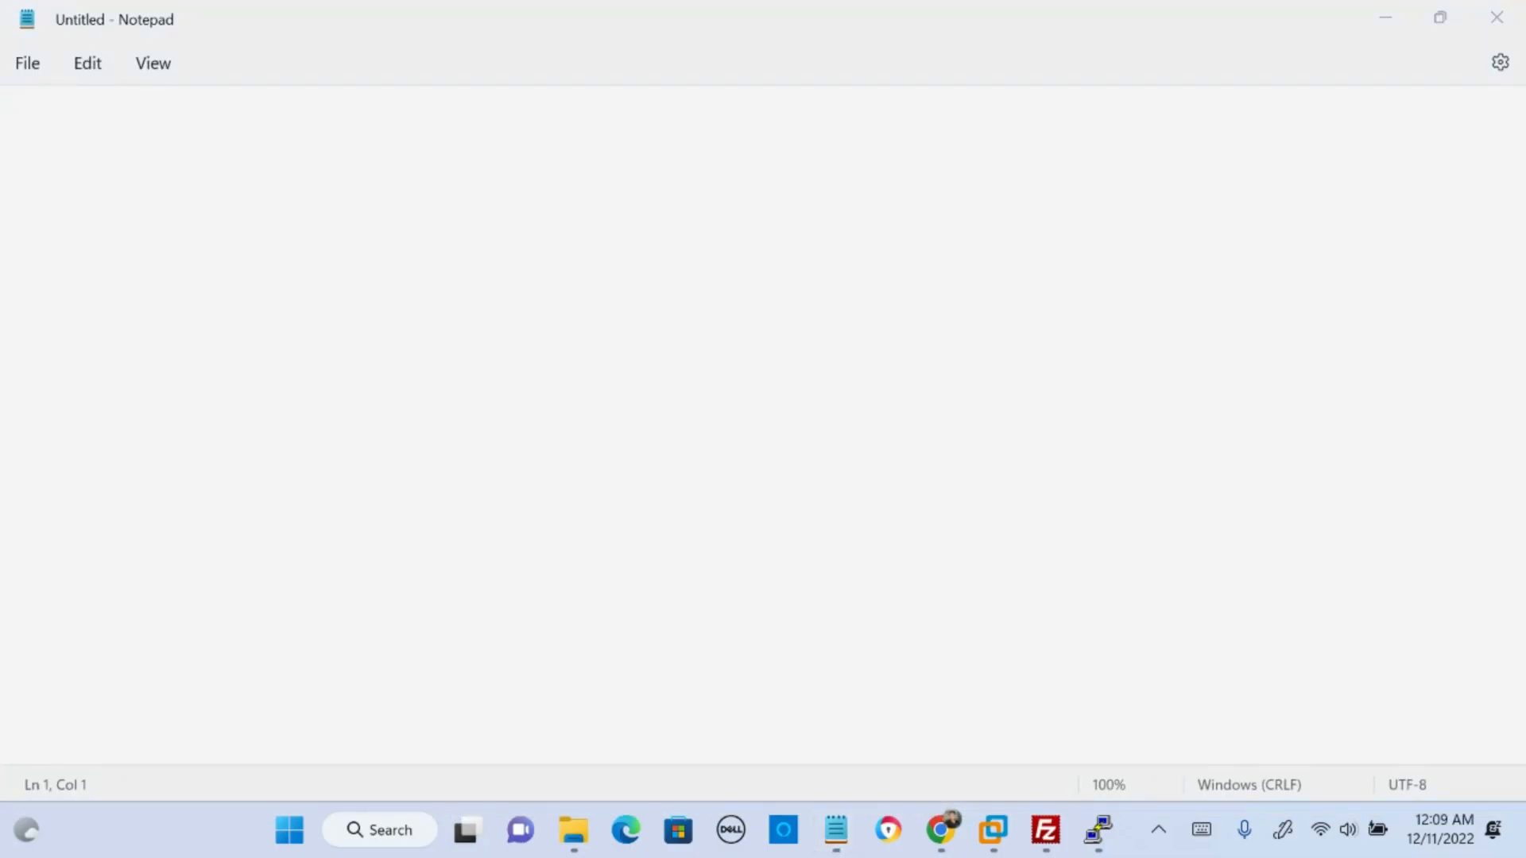
mouse_move(550, 166)
left_mouse_down()
mouse_move(556, 216)
mouse_move(624, 230)
mouse_move(603, 159)
mouse_move(552, 166)
mouse_move(571, 125)
left_mouse_up()
mouse_move(582, 145)
left_mouse_down()
mouse_move(596, 126)
mouse_move(604, 139)
mouse_move(566, 192)
mouse_move(589, 170)
left_mouse_up()
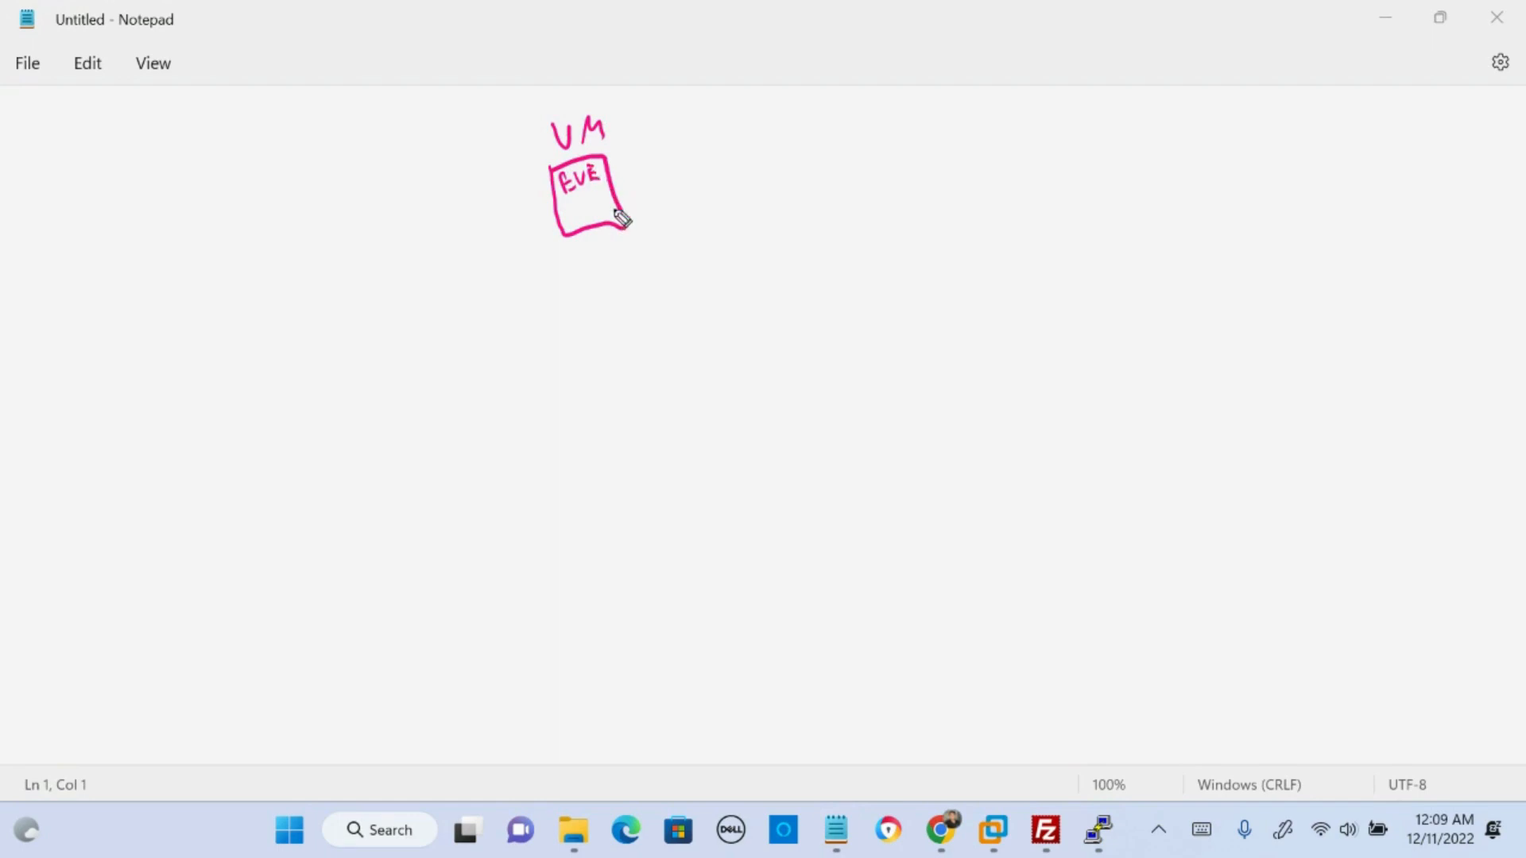
mouse_move(614, 181)
left_mouse_down()
mouse_move(756, 151)
mouse_move(750, 174)
mouse_move(774, 143)
mouse_move(799, 157)
mouse_move(821, 137)
mouse_move(898, 156)
left_mouse_up()
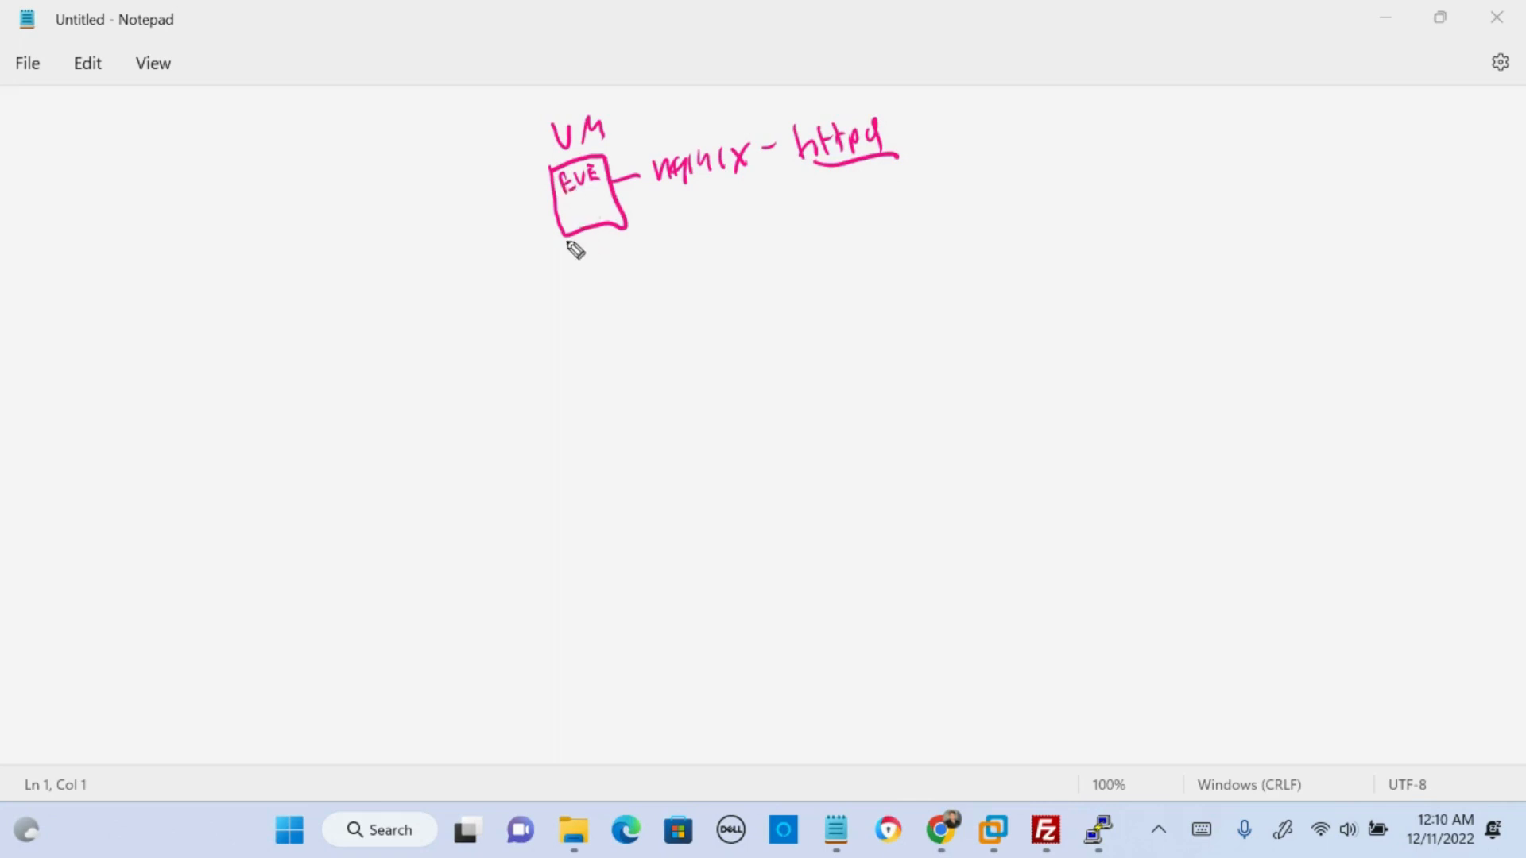
mouse_move(571, 203)
left_mouse_down()
mouse_move(588, 190)
mouse_move(573, 201)
left_mouse_up()
left_click_drag(658, 196, 904, 169)
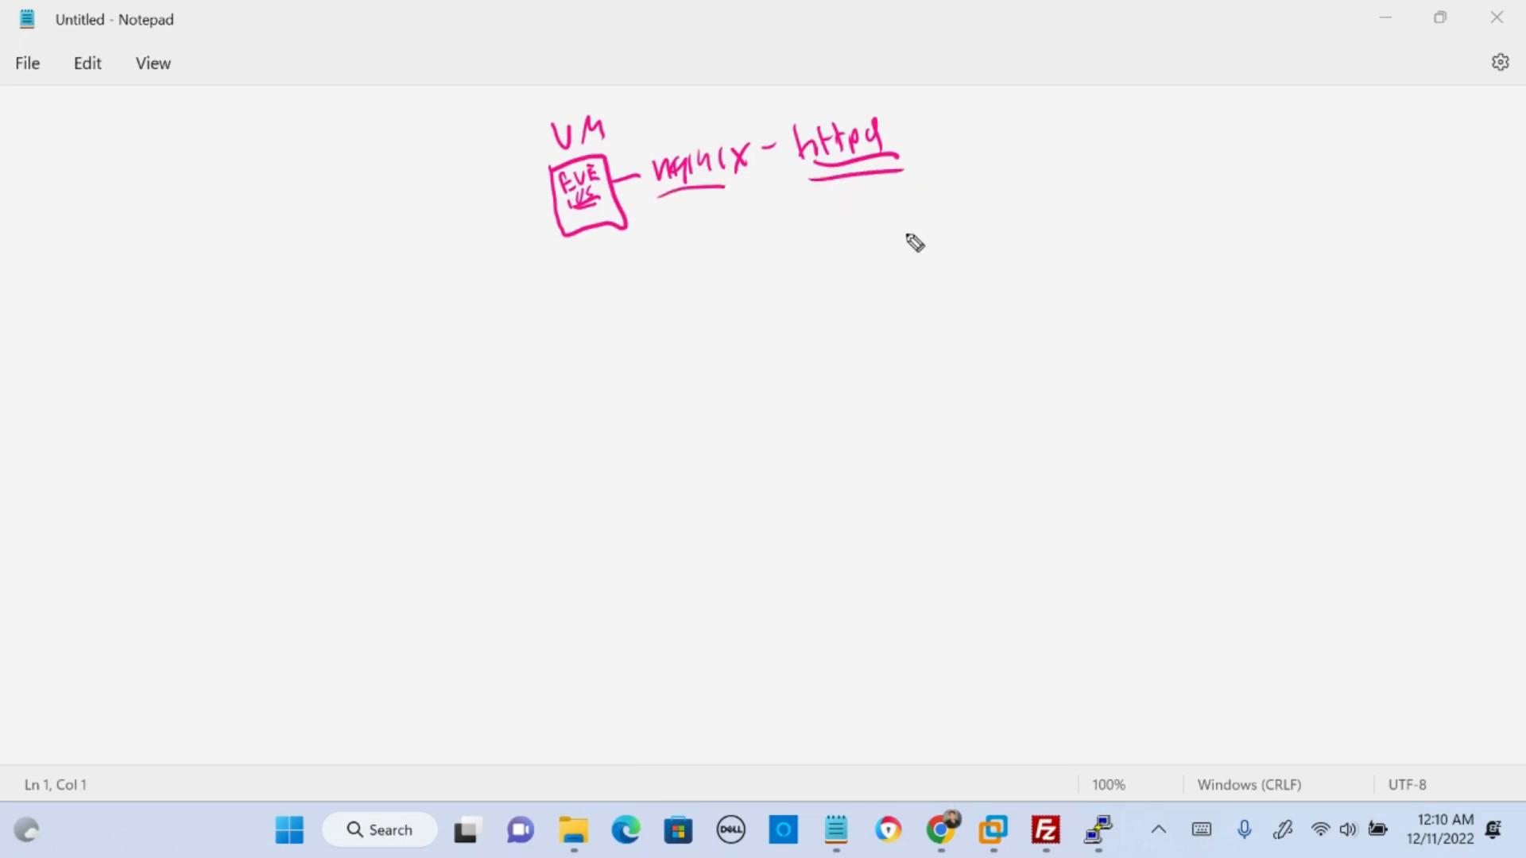
- Sketch a second box linked to the VM, label it 192.168.1.47, and clear the whole drawing
left_click_drag(632, 226, 660, 227)
mouse_move(670, 232)
left_mouse_down()
mouse_move(677, 269)
mouse_move(743, 270)
mouse_move(727, 206)
mouse_move(656, 215)
mouse_move(919, 187)
left_mouse_up()
left_click_drag(759, 223, 931, 206)
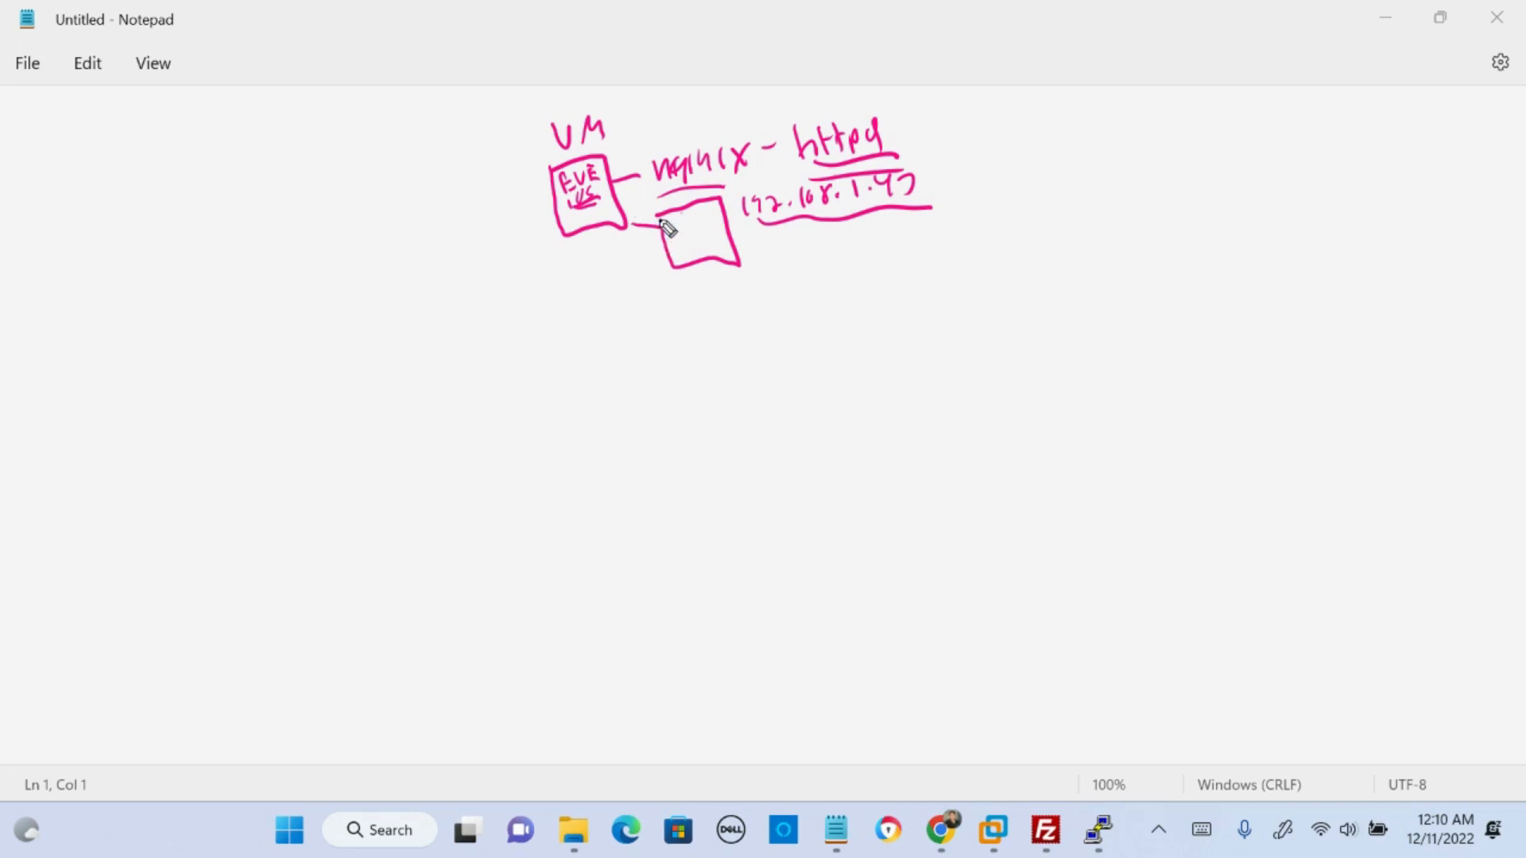
mouse_move(661, 230)
left_mouse_down()
mouse_move(611, 251)
mouse_move(597, 227)
left_mouse_up()
left_click_drag(595, 247, 617, 233)
key("Escape")
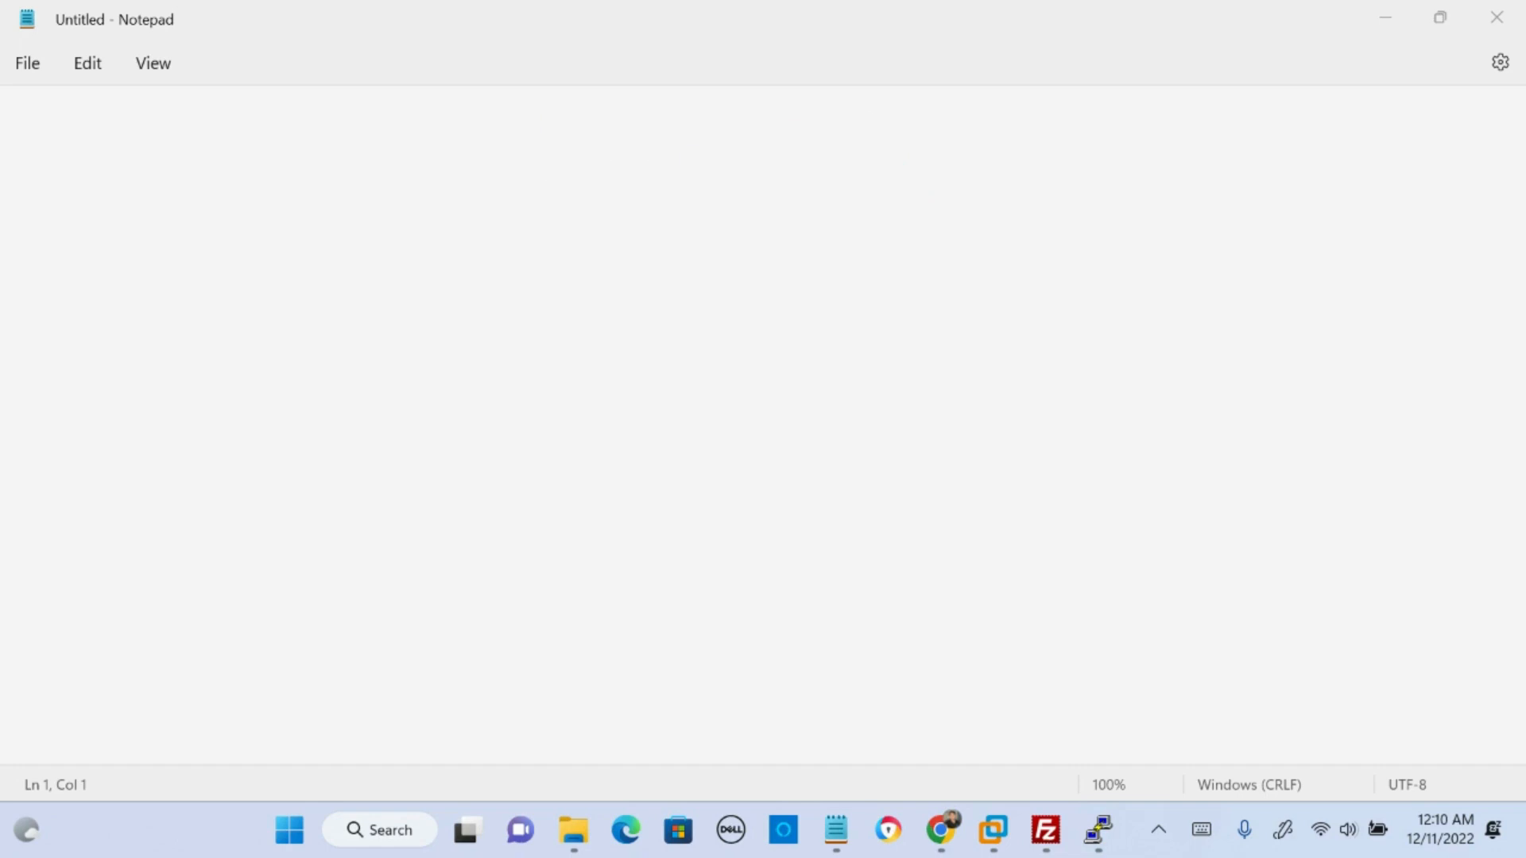
left_click(1381, 19)
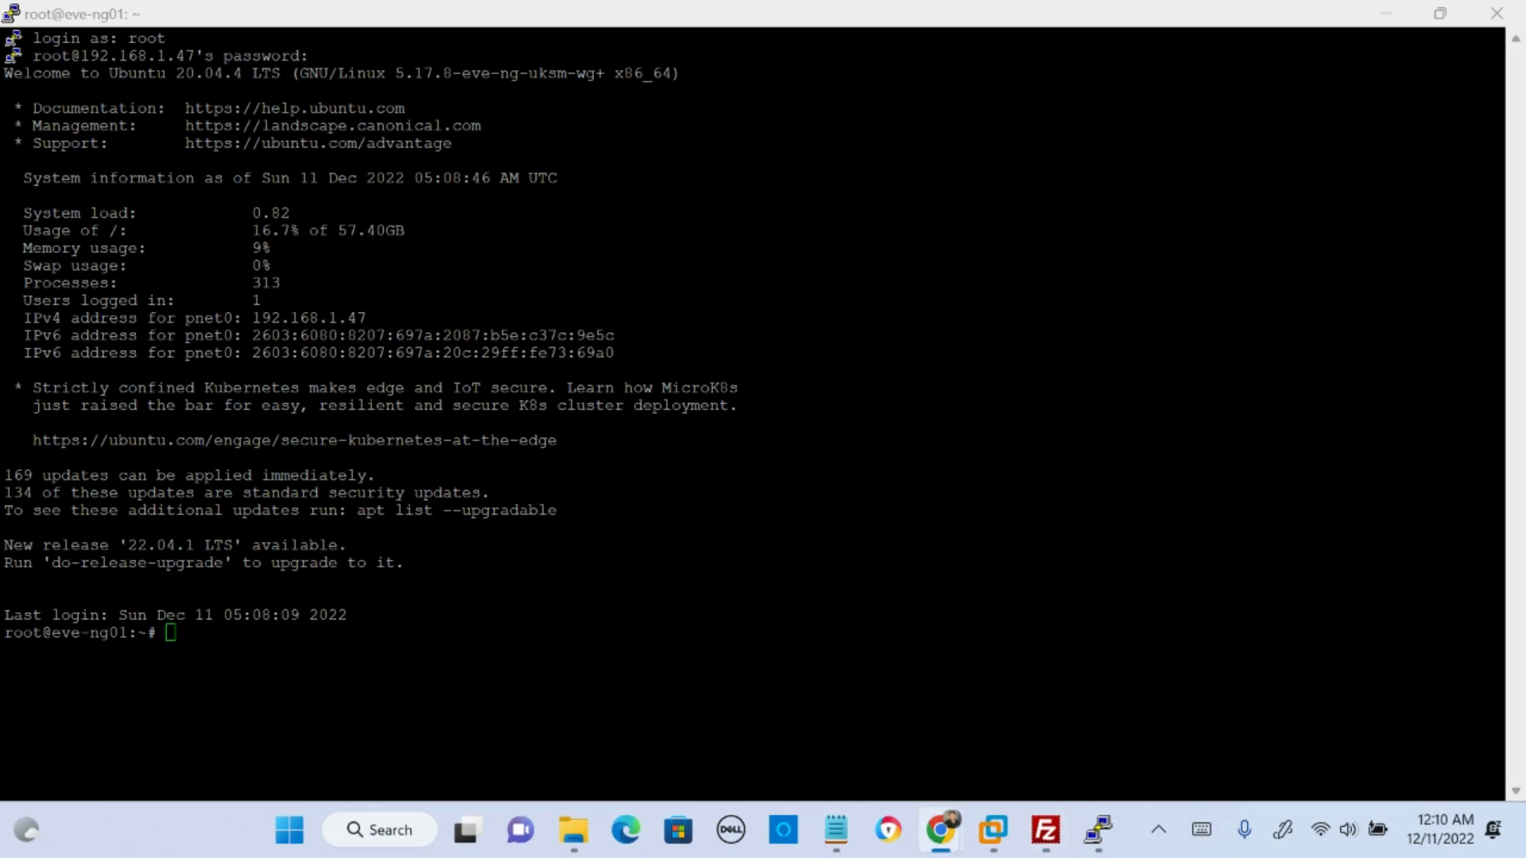
left_click_drag(775, 854, 512, 3)
left_click(454, 80)
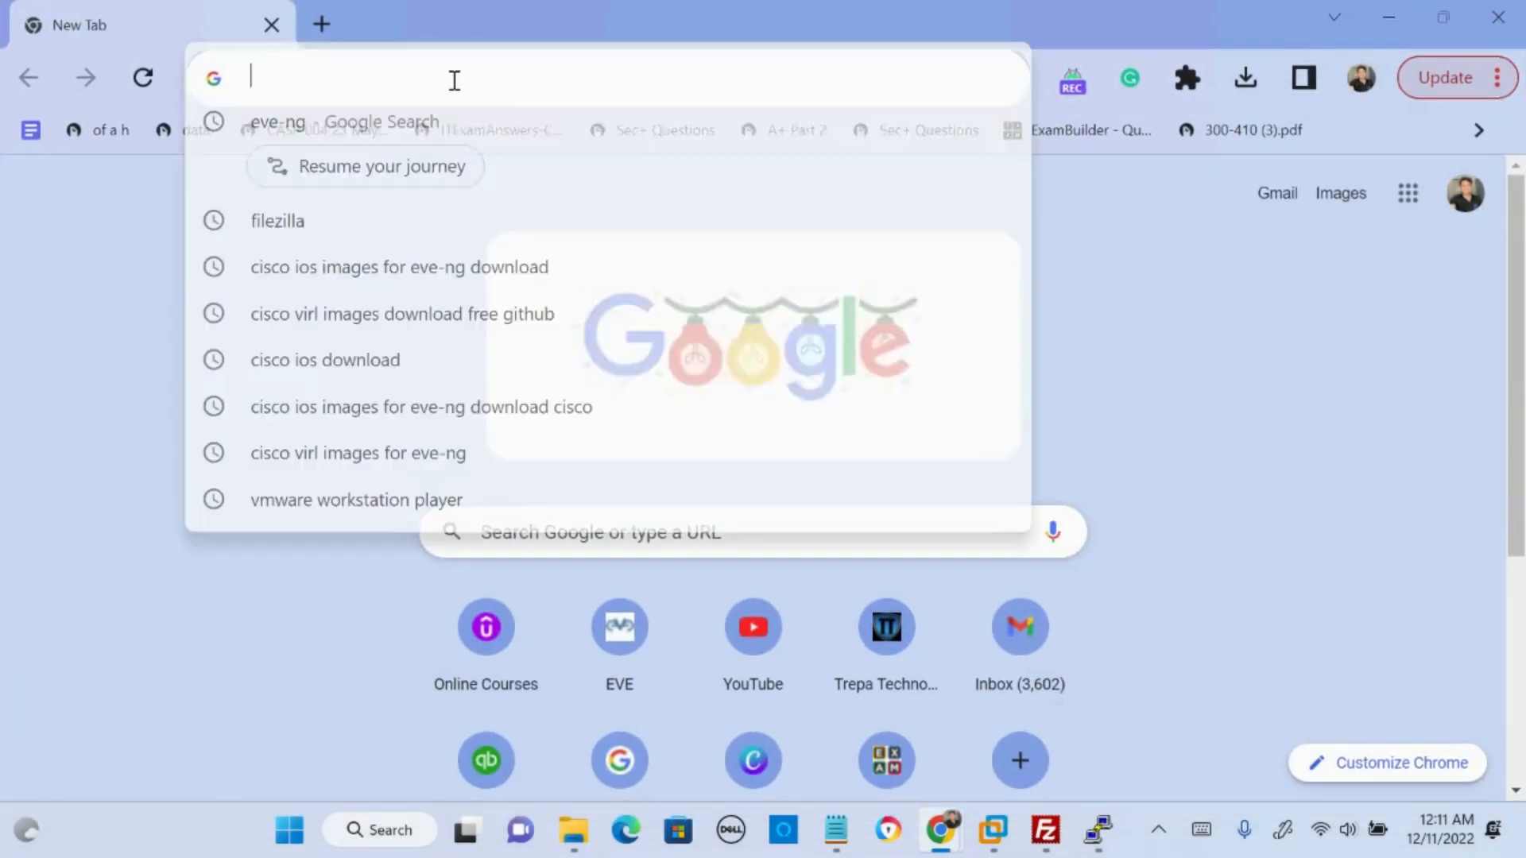
type("http")
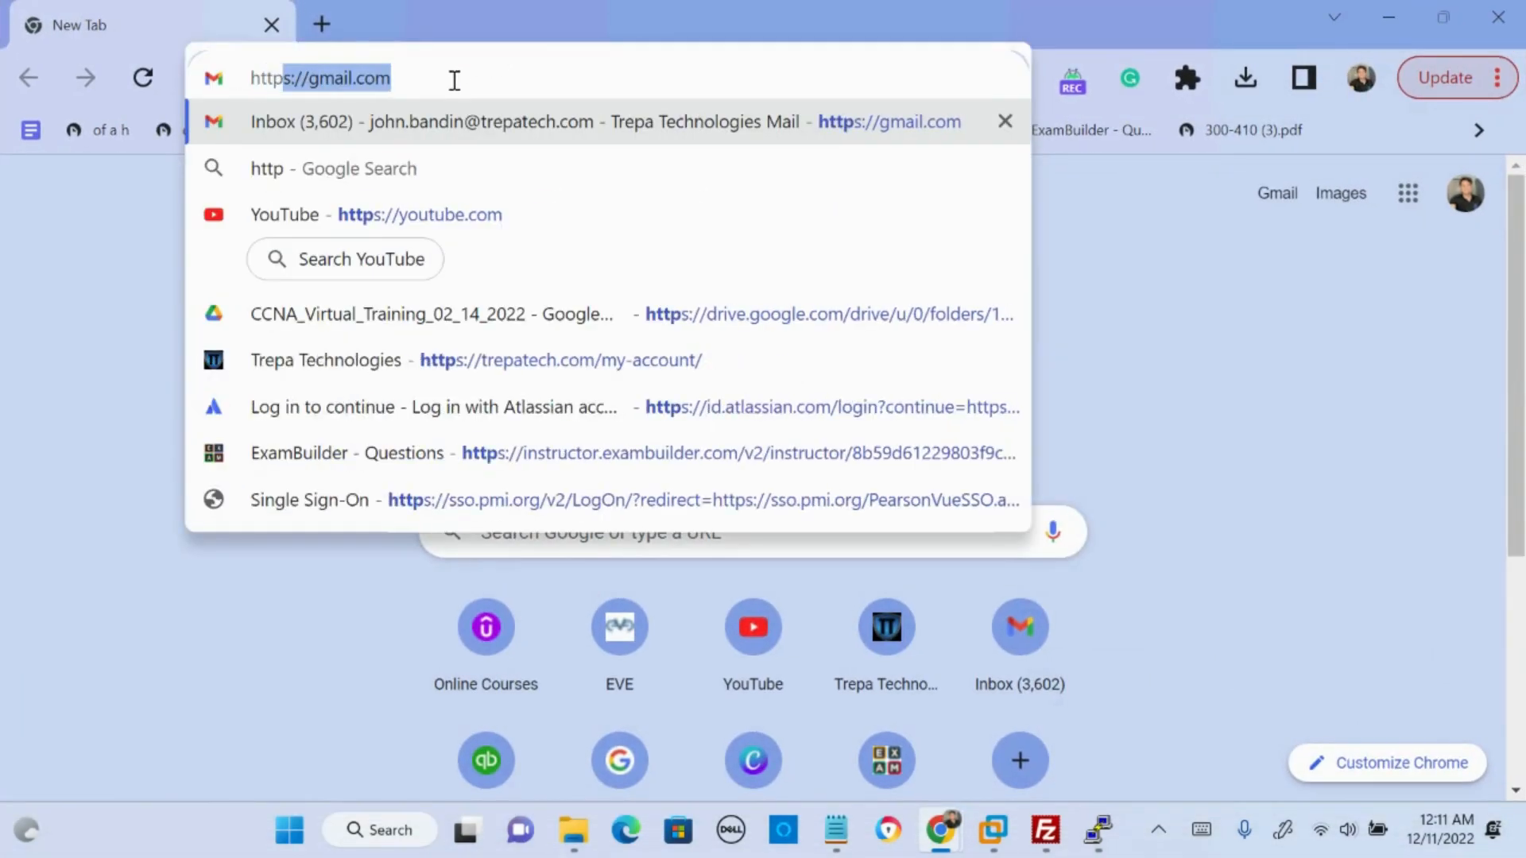
type("://192")
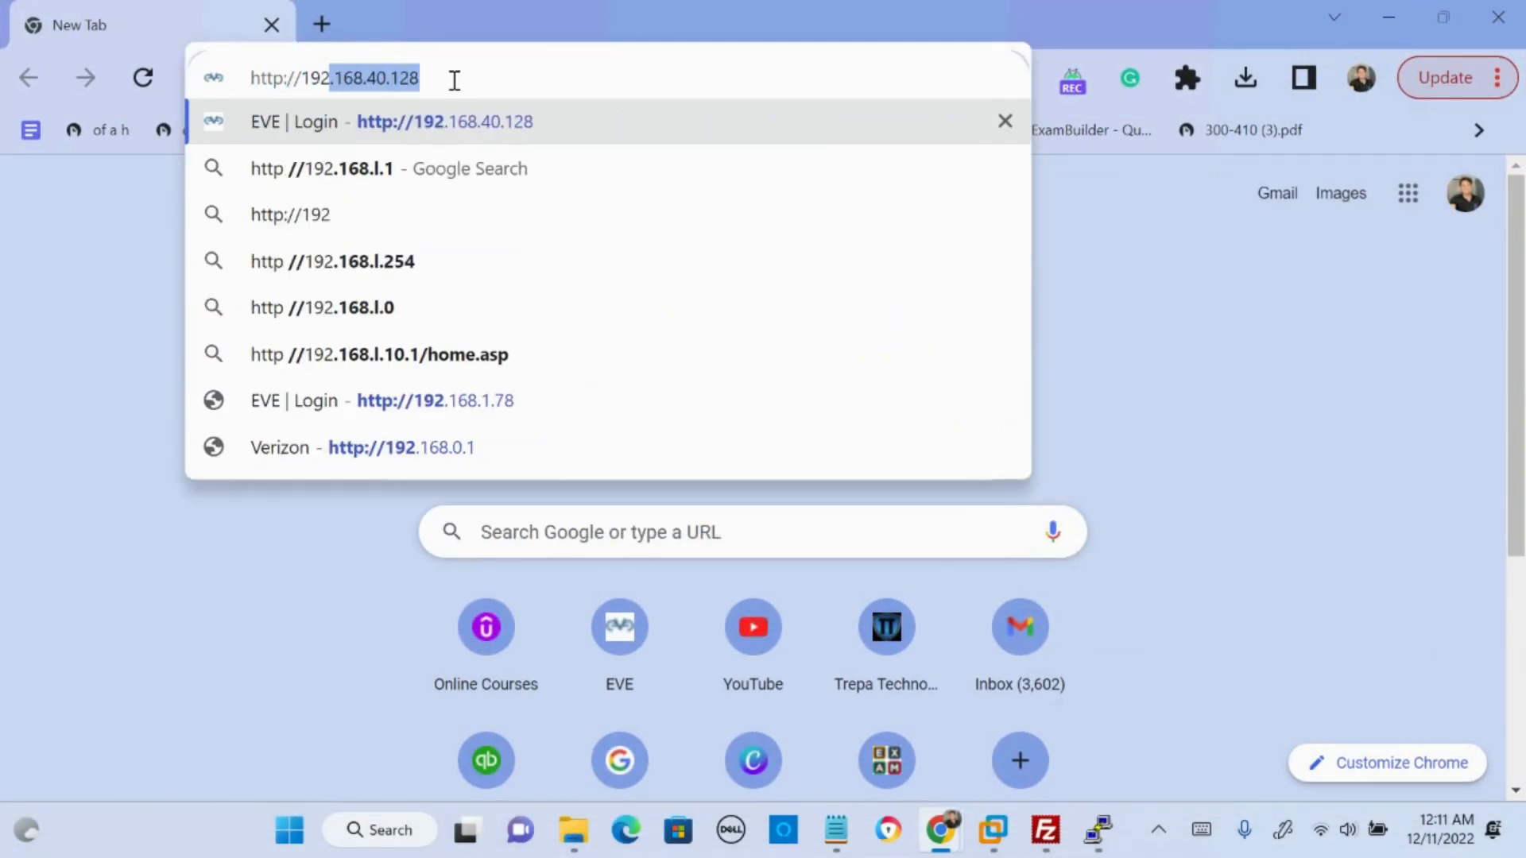
type(".168.")
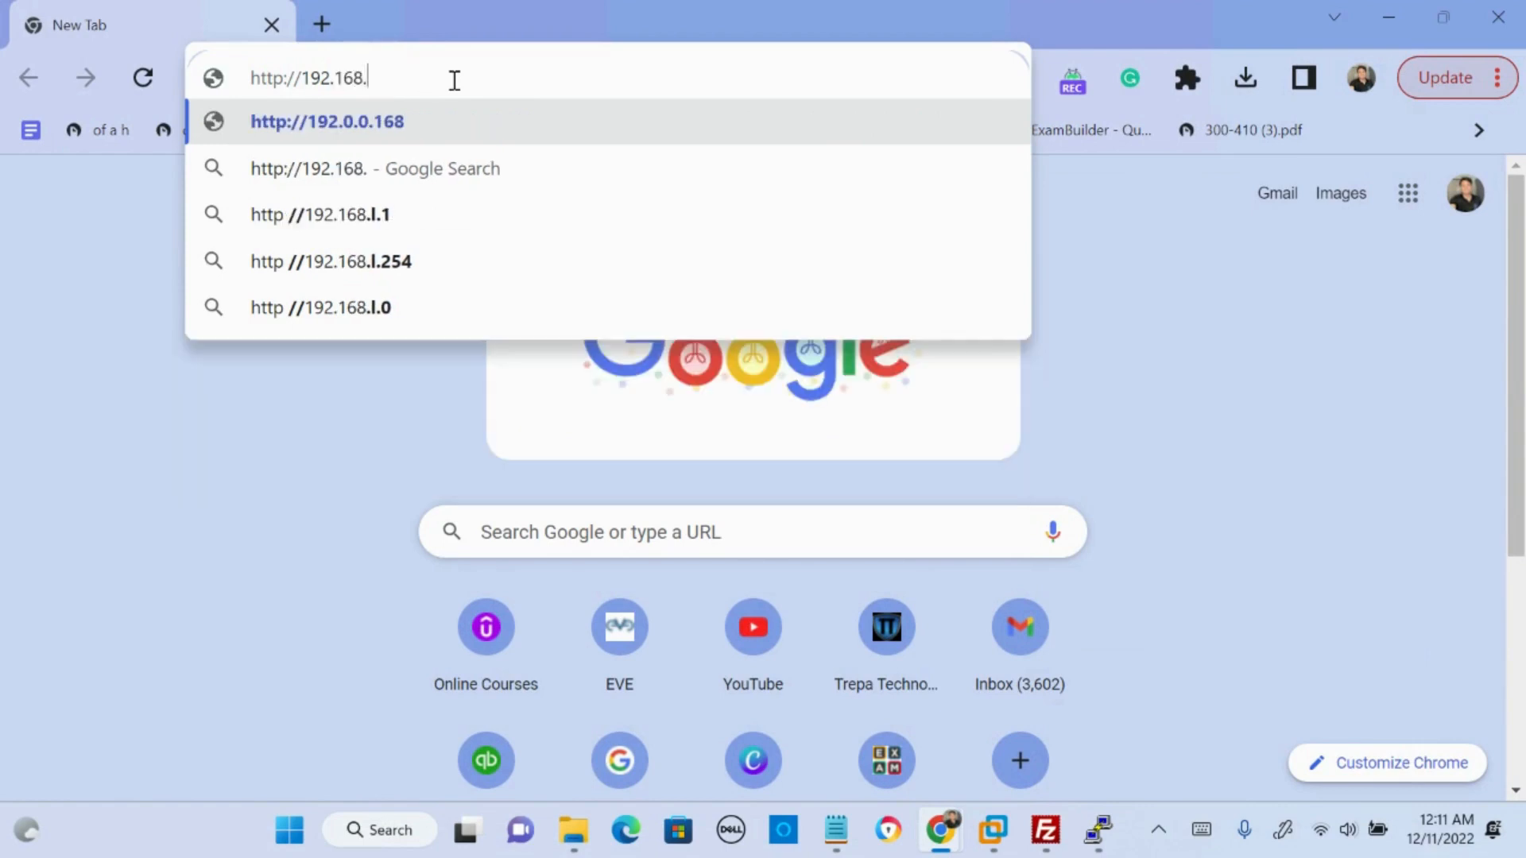
type("1.47")
key("Return")
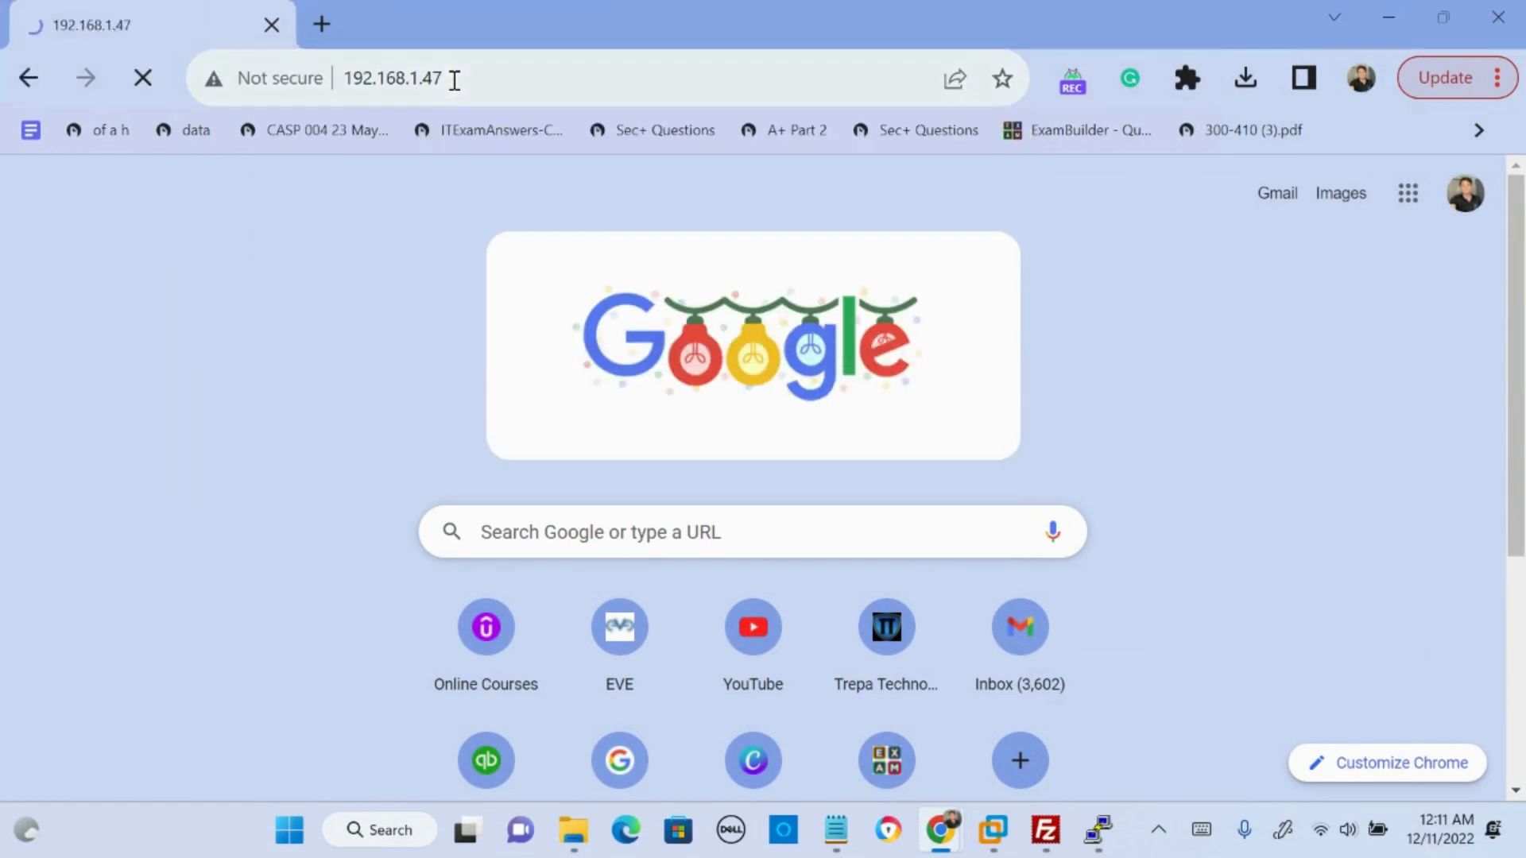
- Fill in the EVE login form with username admin and the account password, and choose Native console
scroll(817, 368, "down", 2)
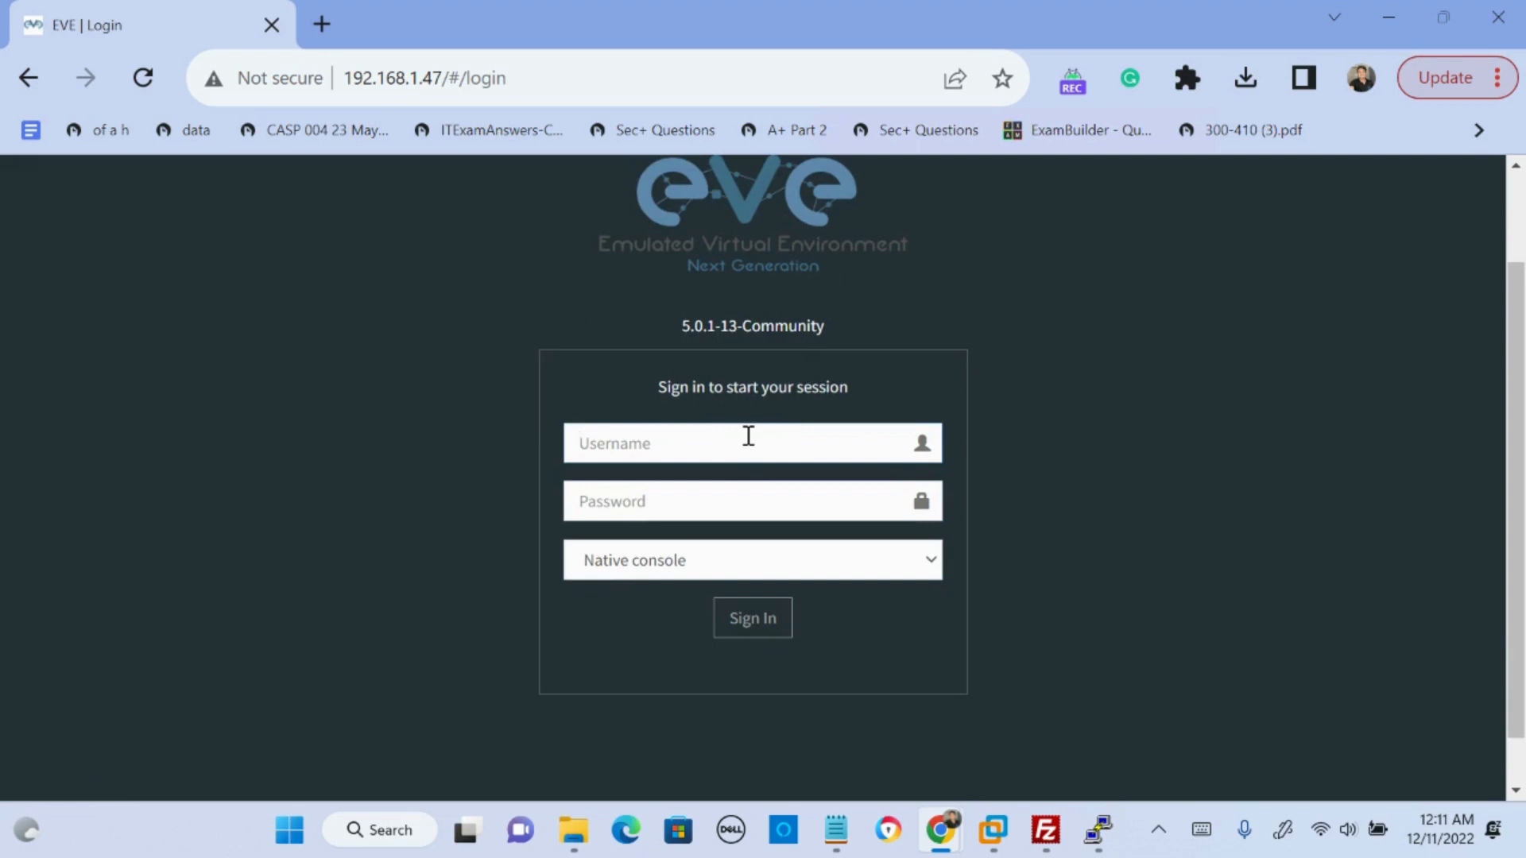
type("admin")
key("Tab")
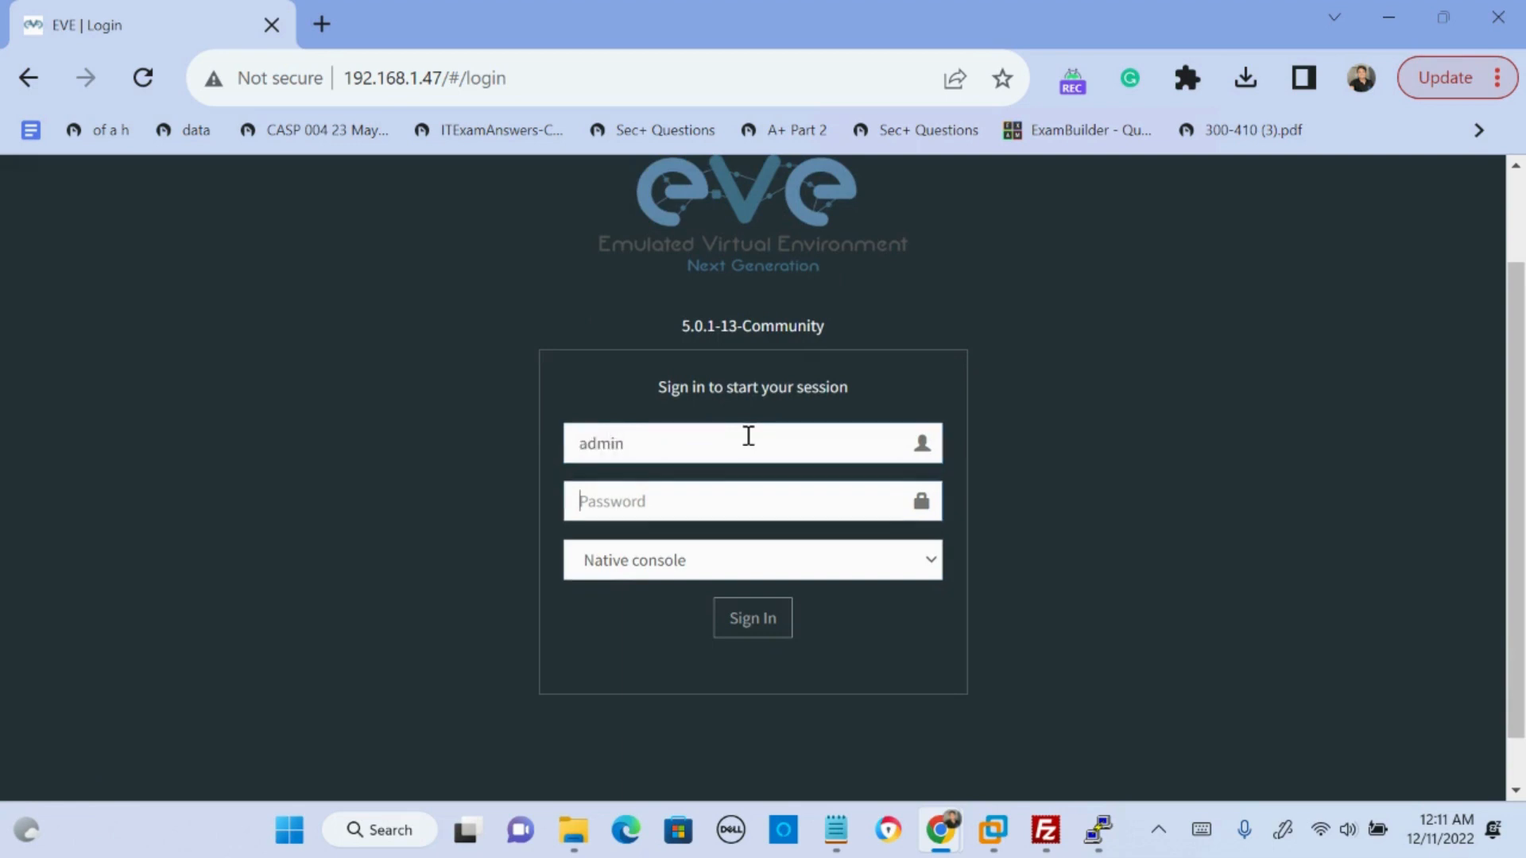
type("eve")
left_click(790, 565)
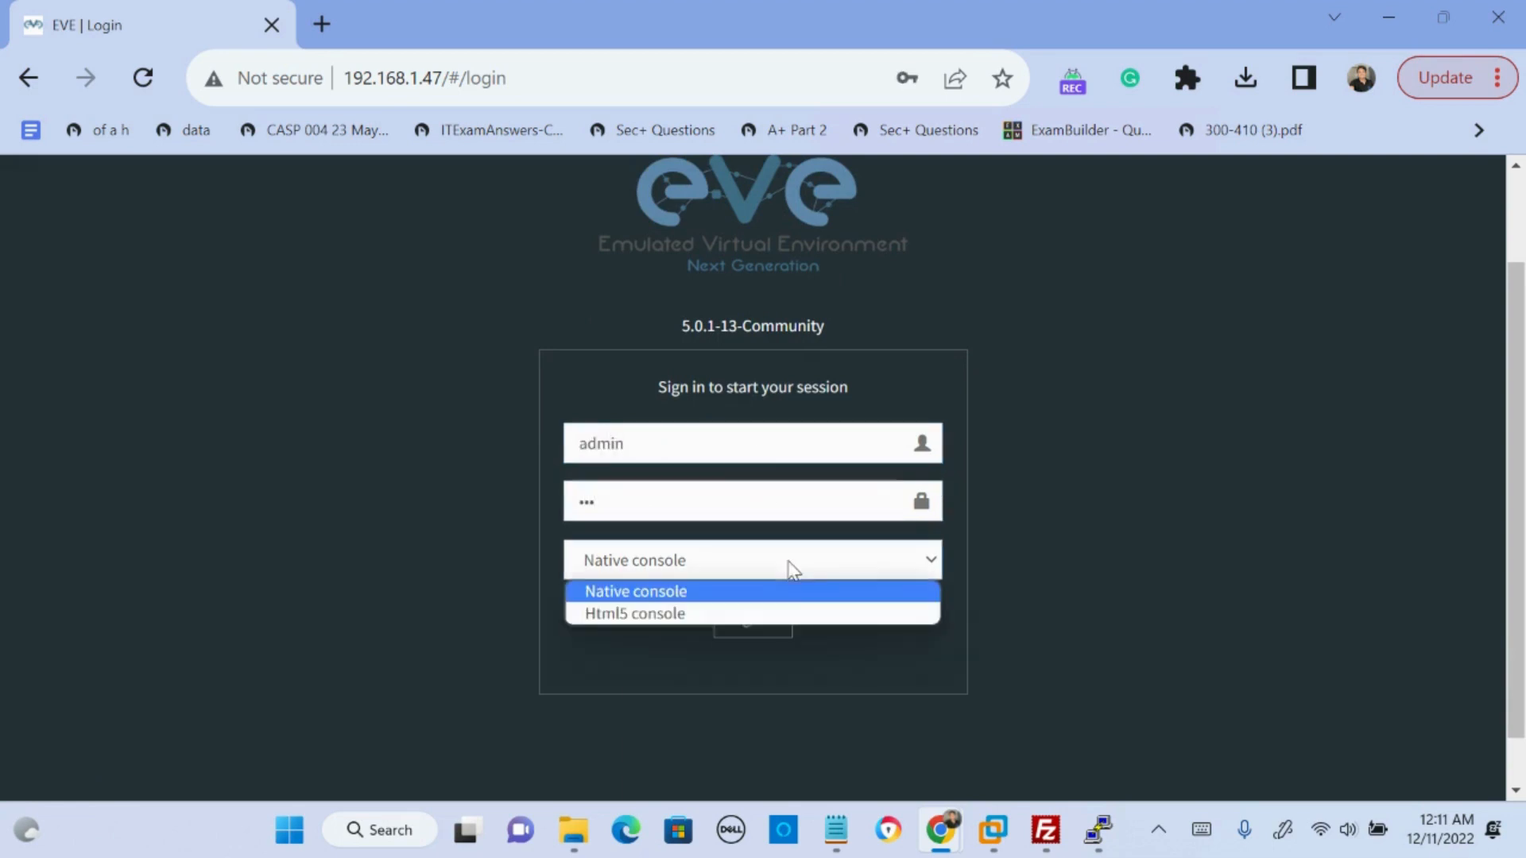
left_click(740, 599)
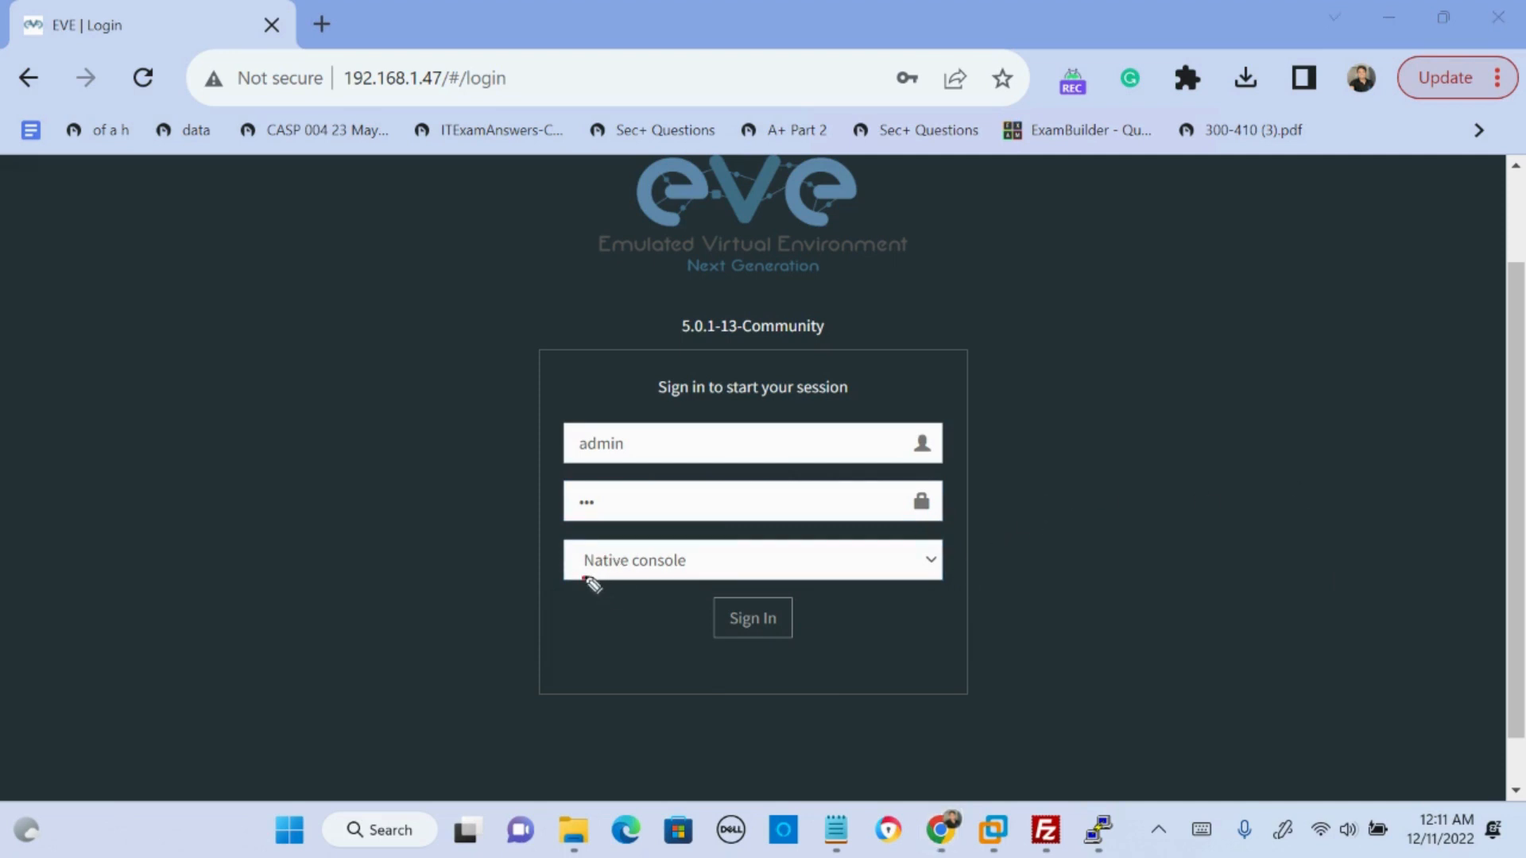
- Circle the Native console option, handwrite "putty securecrt - cli" beside it with an underline, and clear the annotations
mouse_move(586, 579)
left_mouse_down()
mouse_move(681, 582)
mouse_move(688, 550)
mouse_move(596, 545)
mouse_move(574, 576)
mouse_move(594, 573)
left_mouse_up()
left_click_drag(691, 550, 1099, 566)
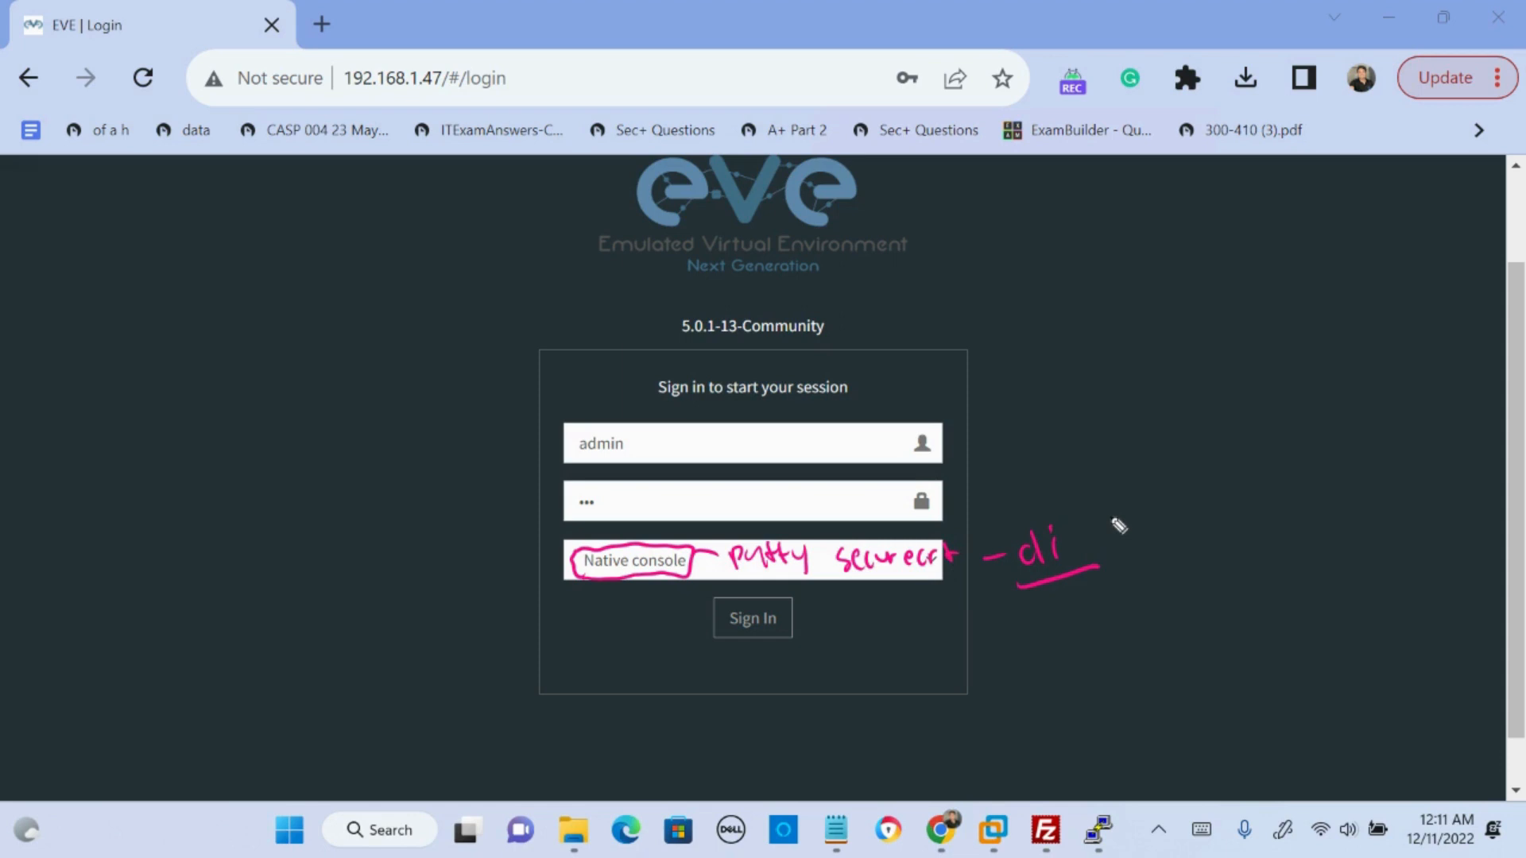
key("Escape")
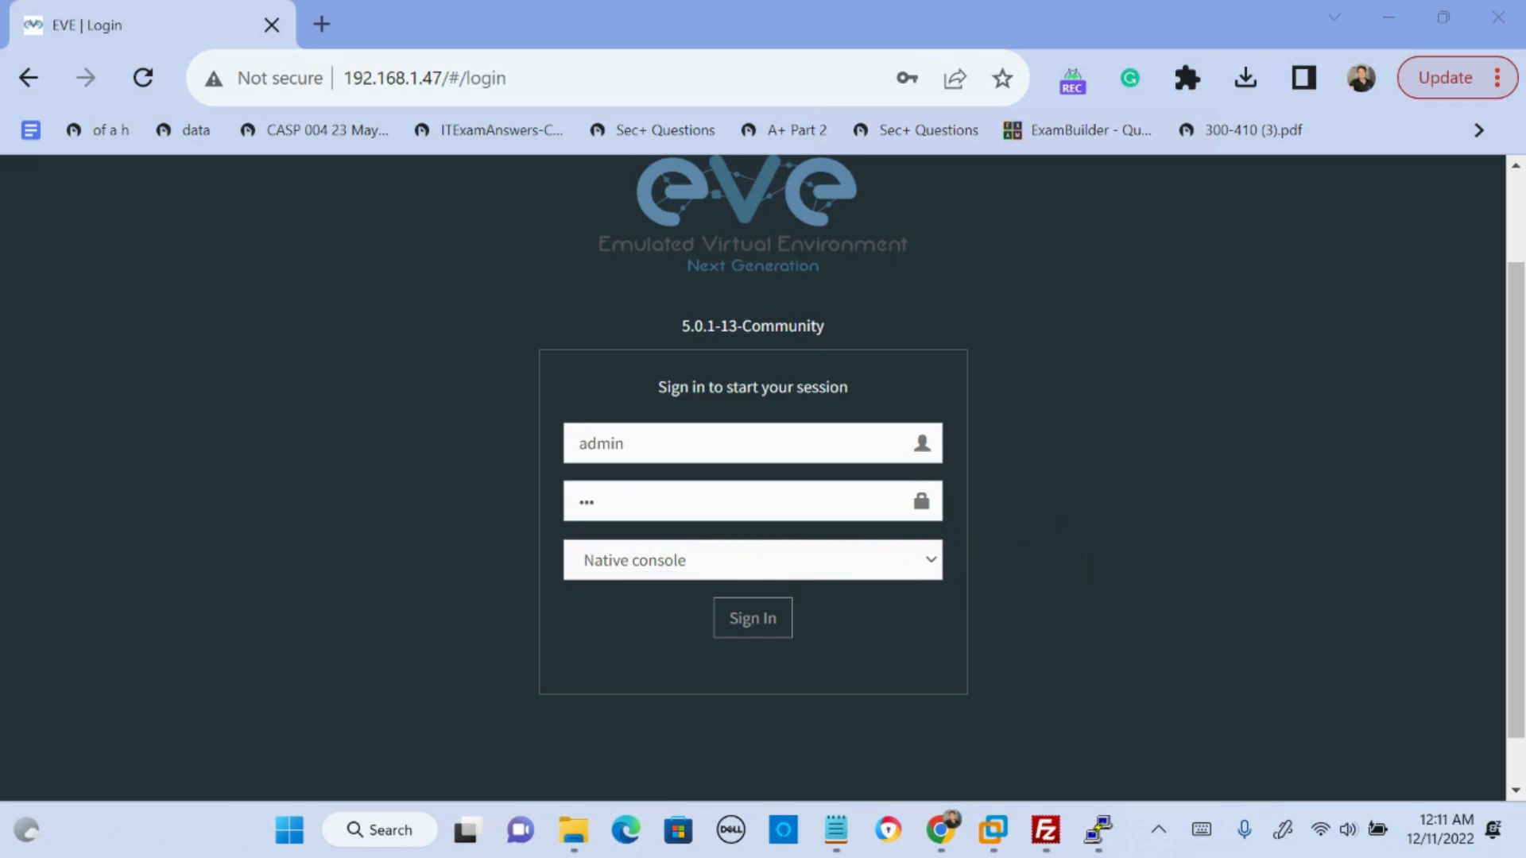
- Switch the console type to Html5 console and back to Native console
left_click(755, 566)
left_click(681, 614)
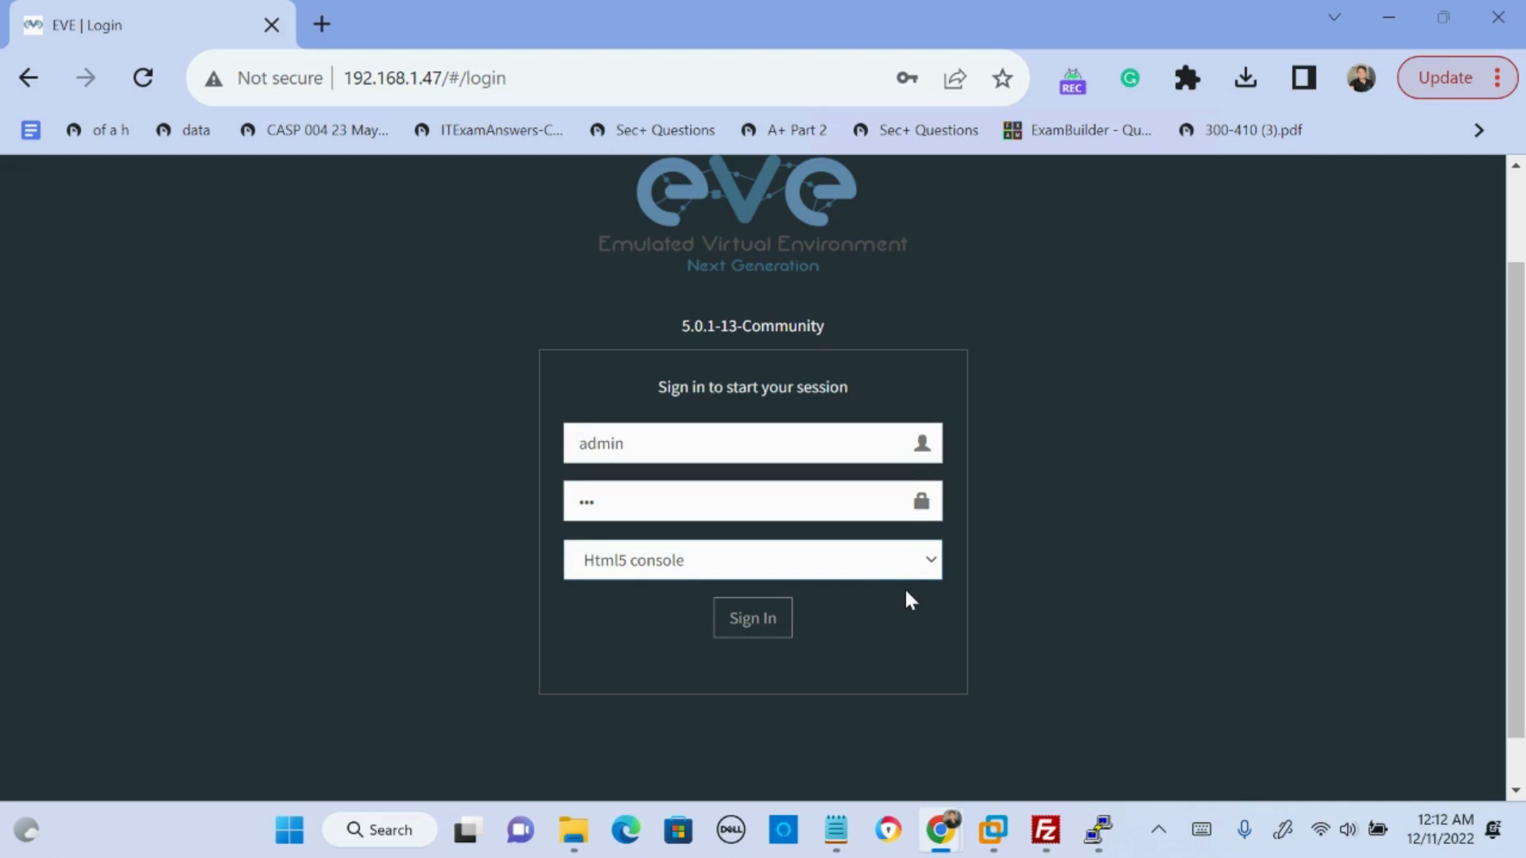
left_click(828, 562)
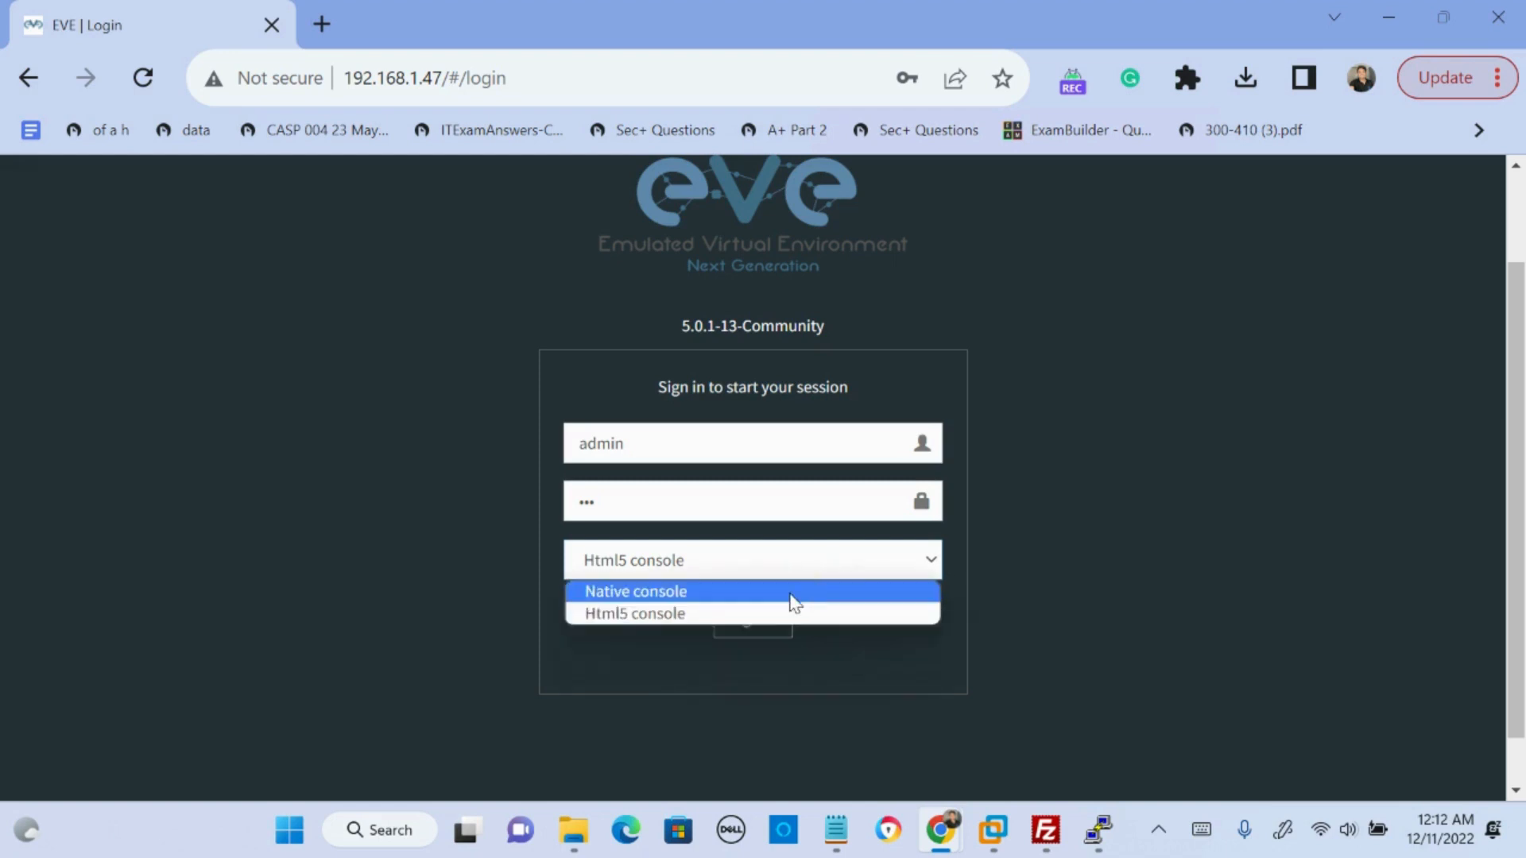
left_click(791, 592)
- Sign in to the EVE web interface and dismiss the browser's offer to save the password
double_click(617, 443)
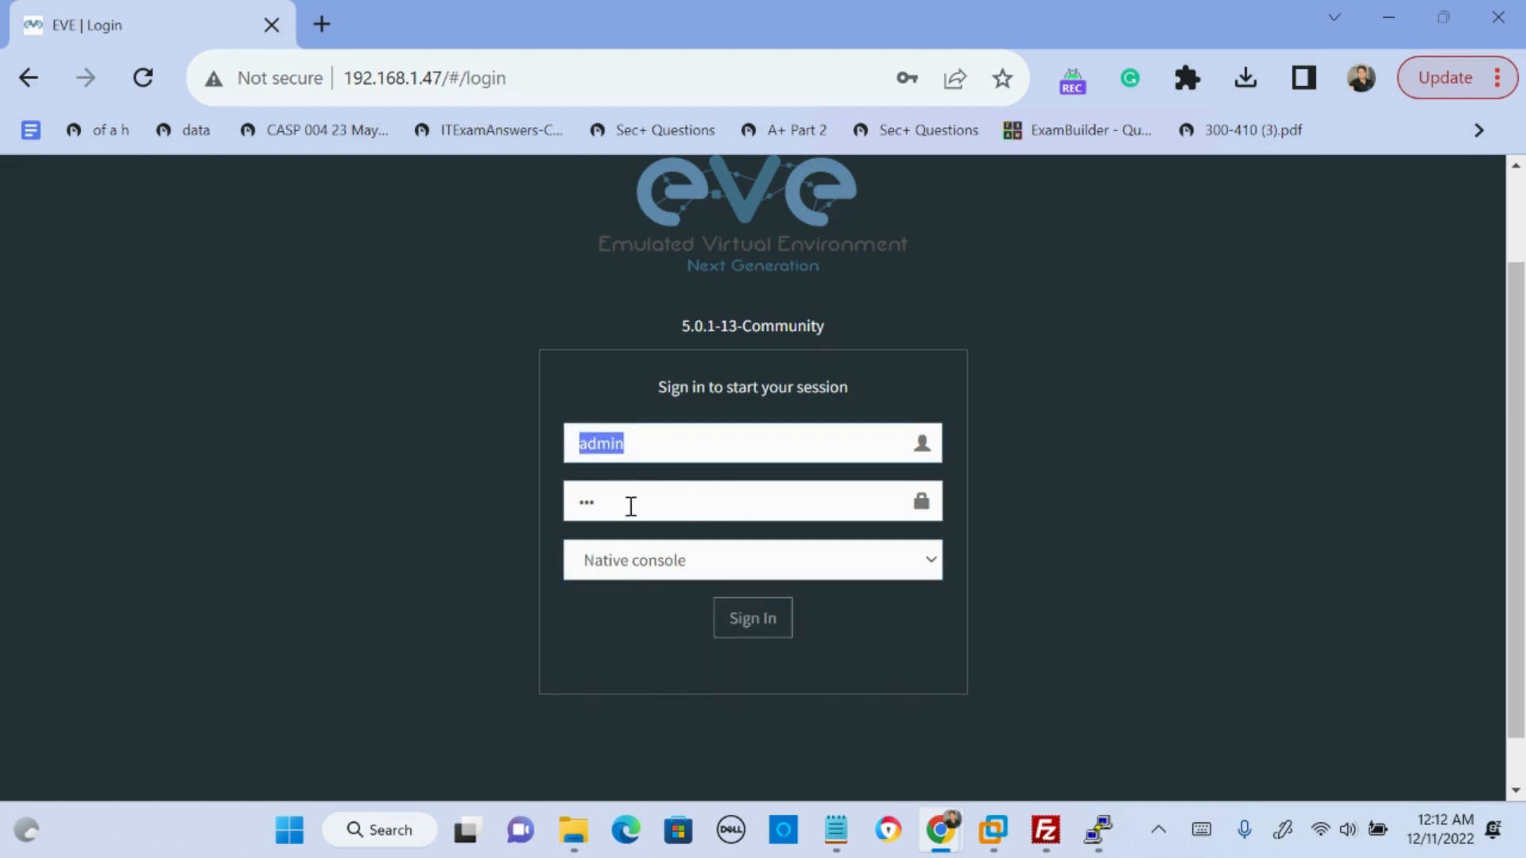
double_click(586, 500)
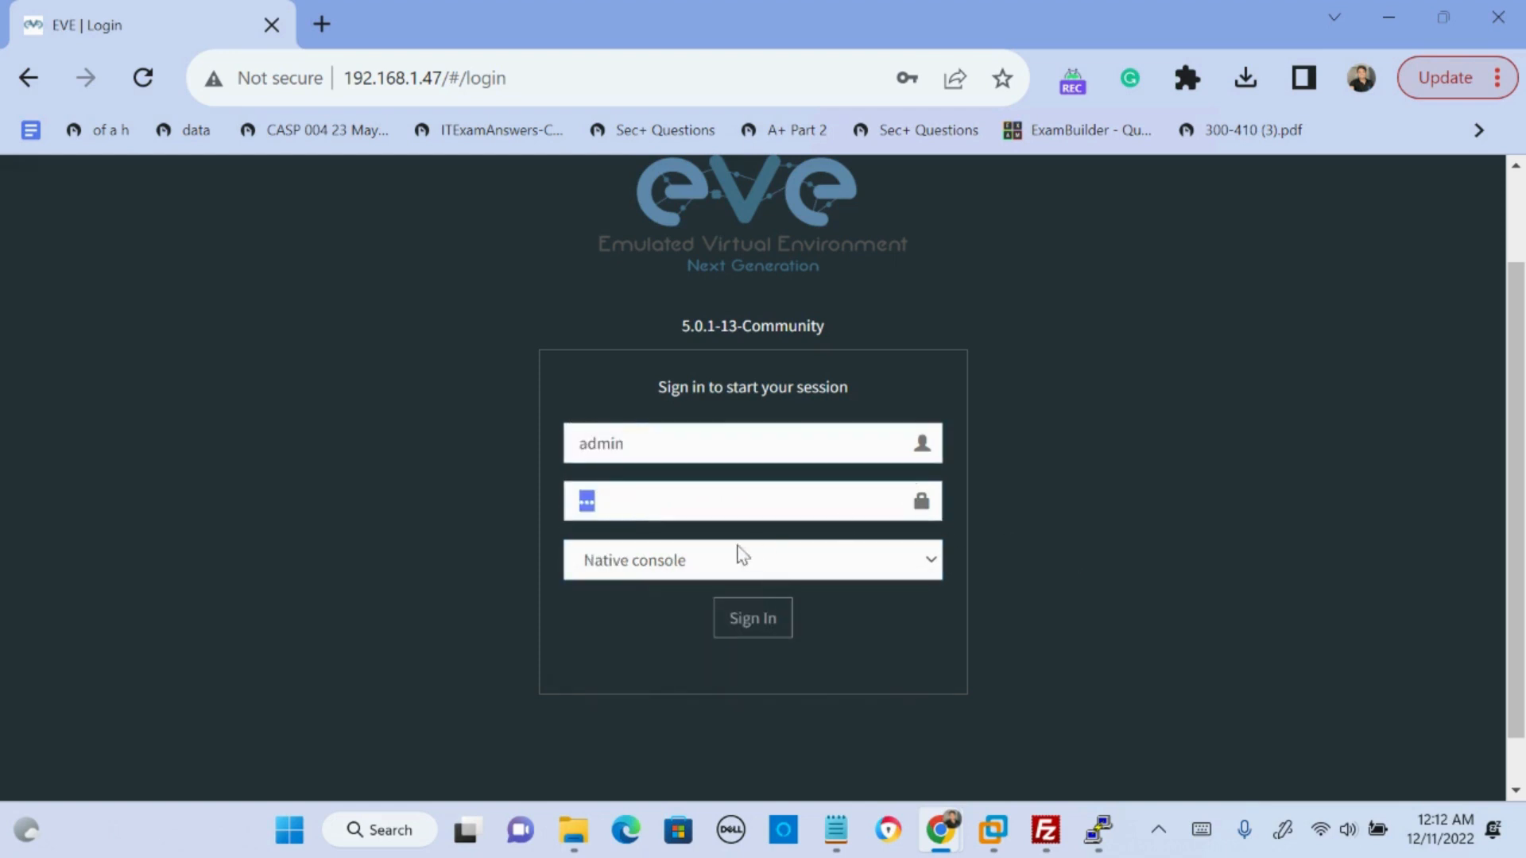
left_click(759, 624)
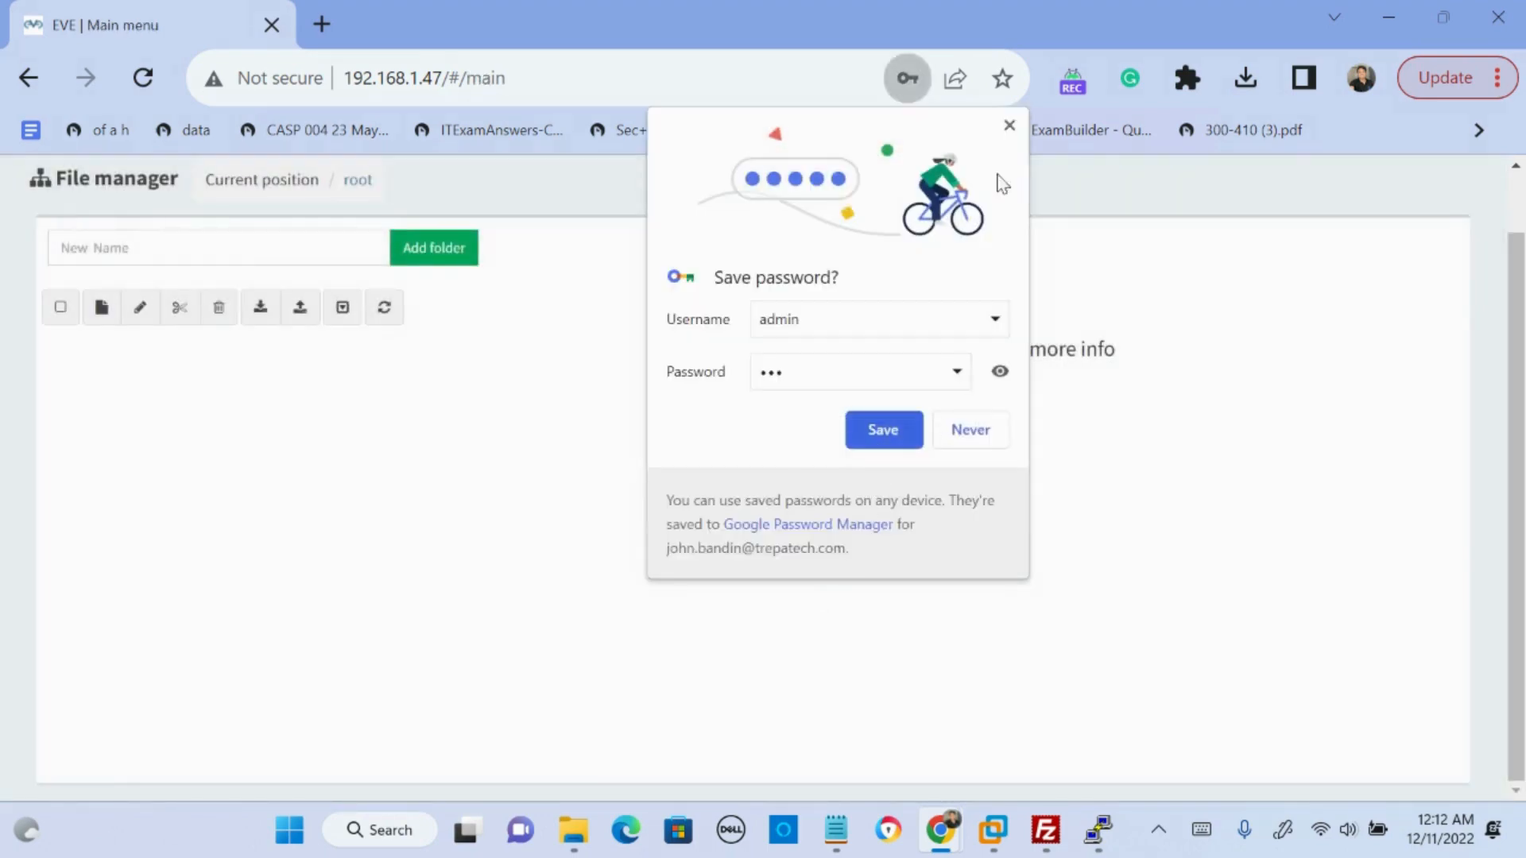
left_click(1009, 125)
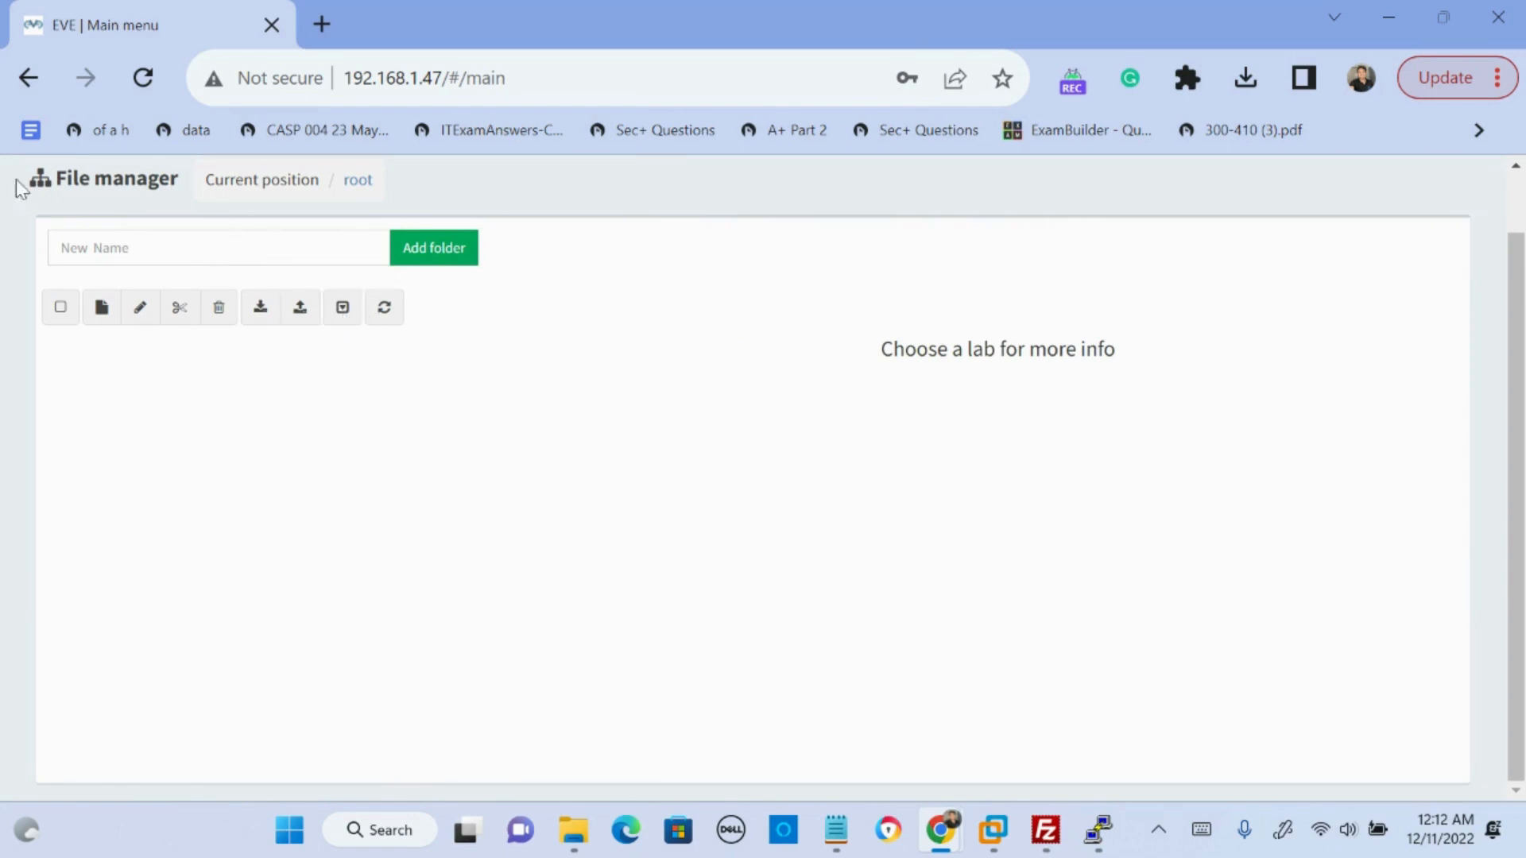
- Create a new lab named test and close its empty topology to return to the file manager
left_click_drag(73, 178, 122, 182)
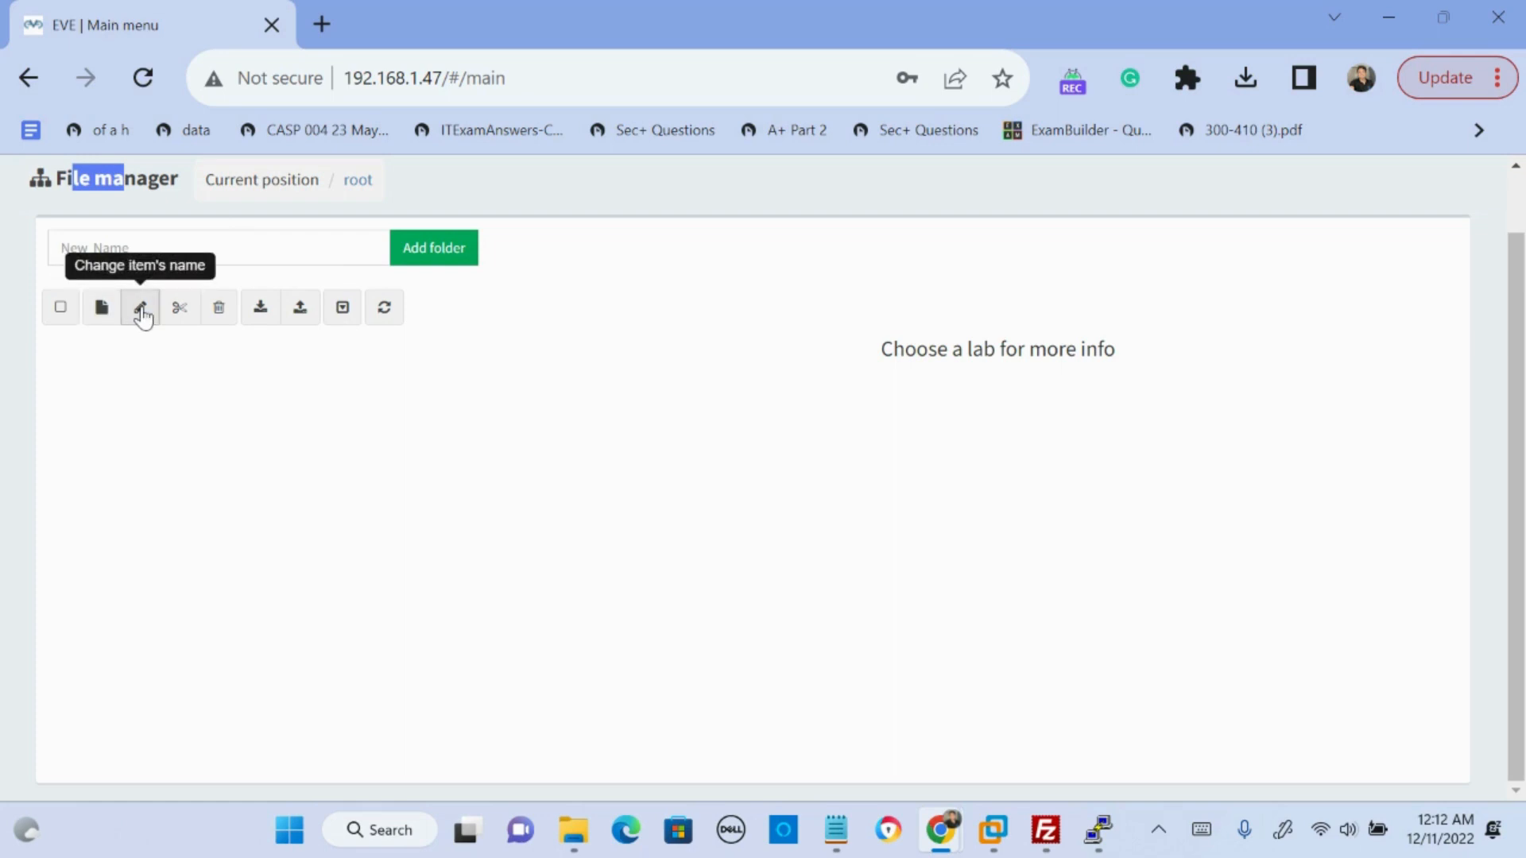
left_click(103, 310)
left_click(309, 361)
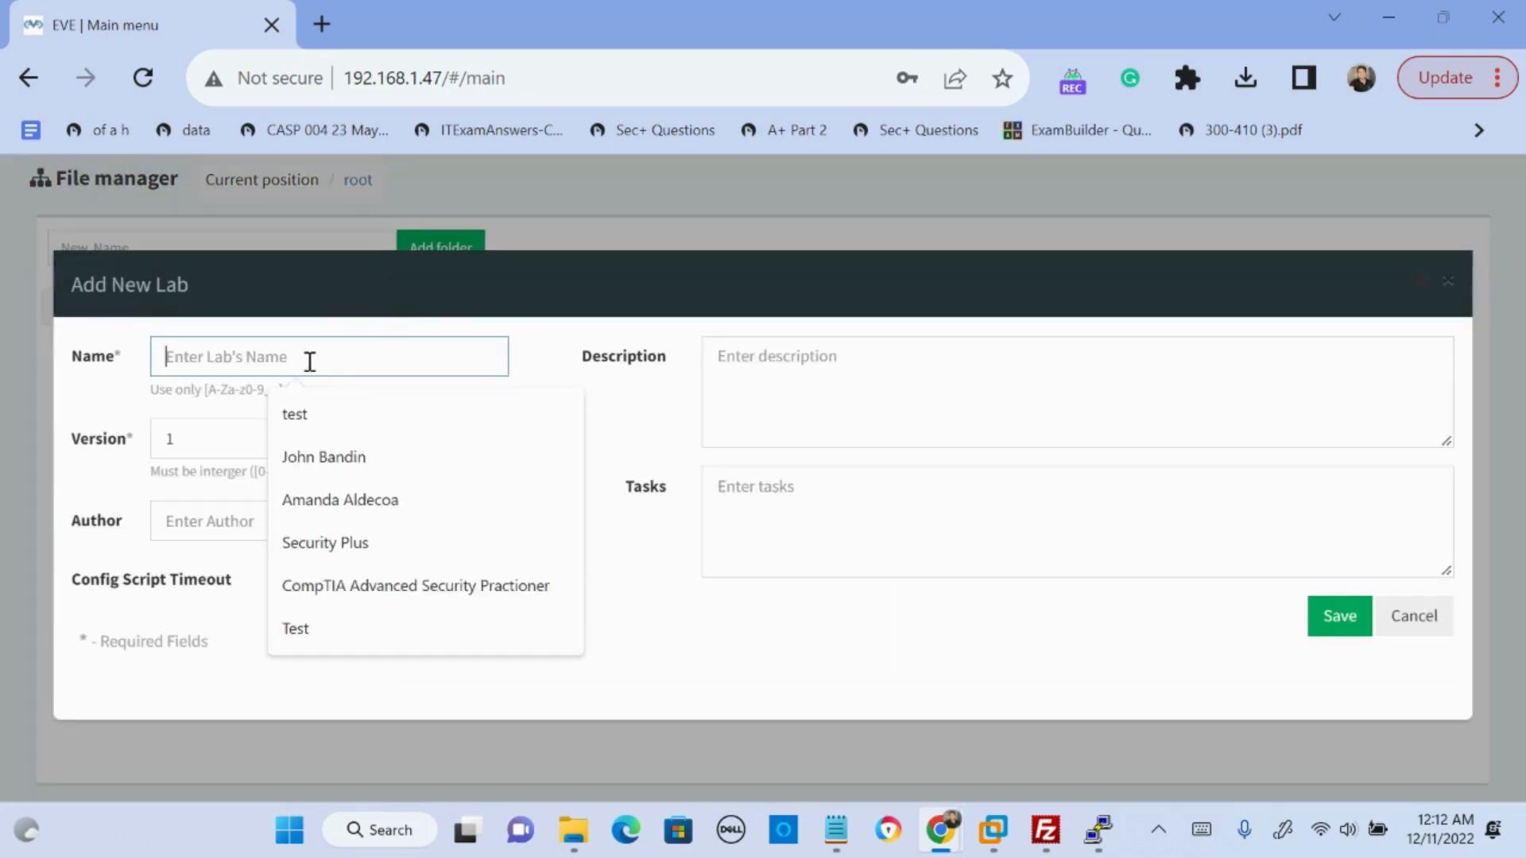
type("test")
left_click(1323, 617)
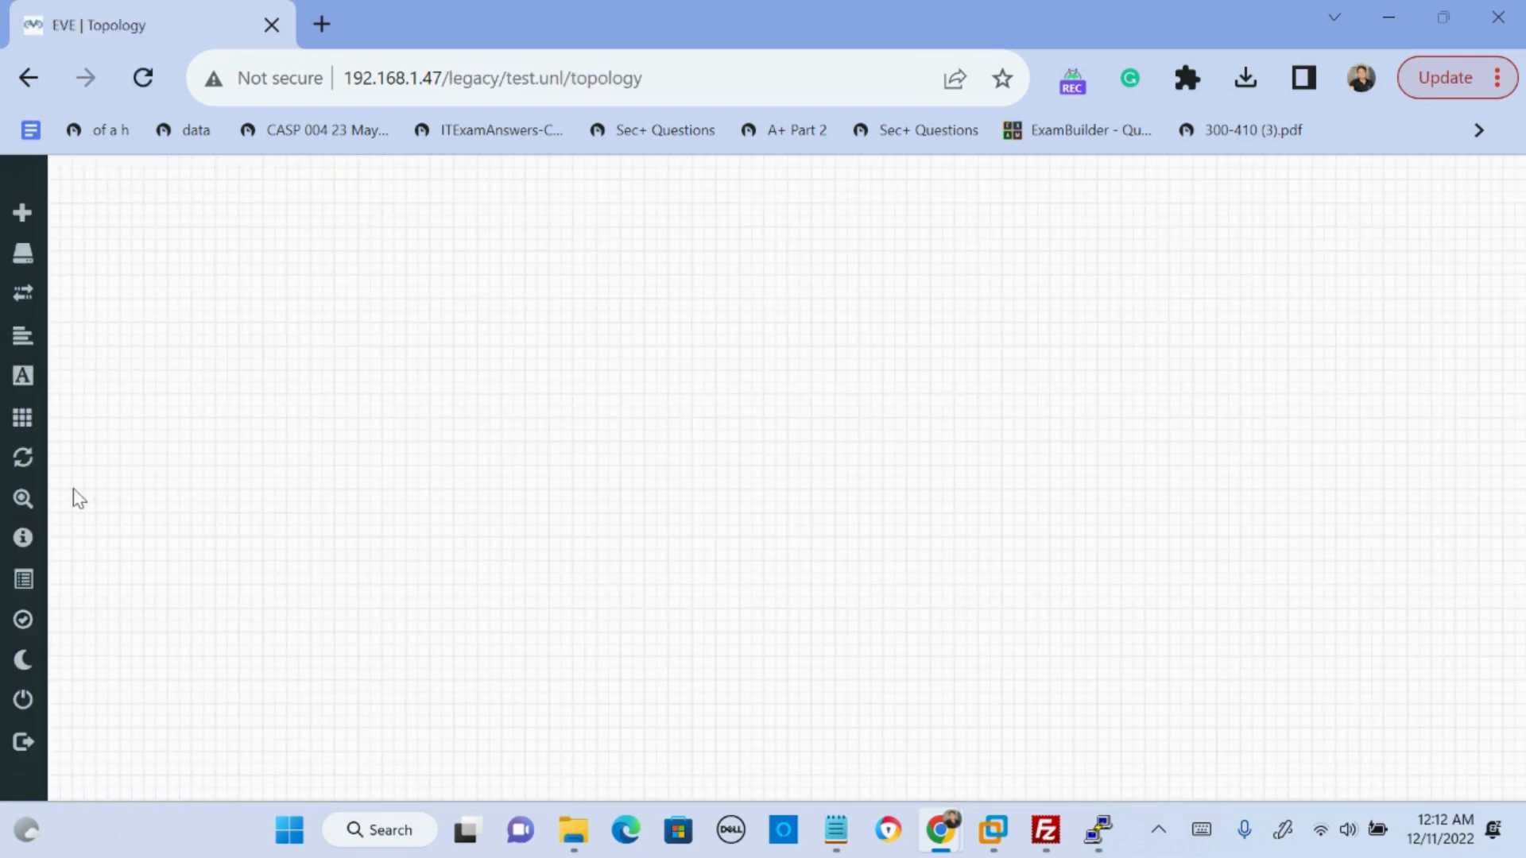
mouse_move(29, 578)
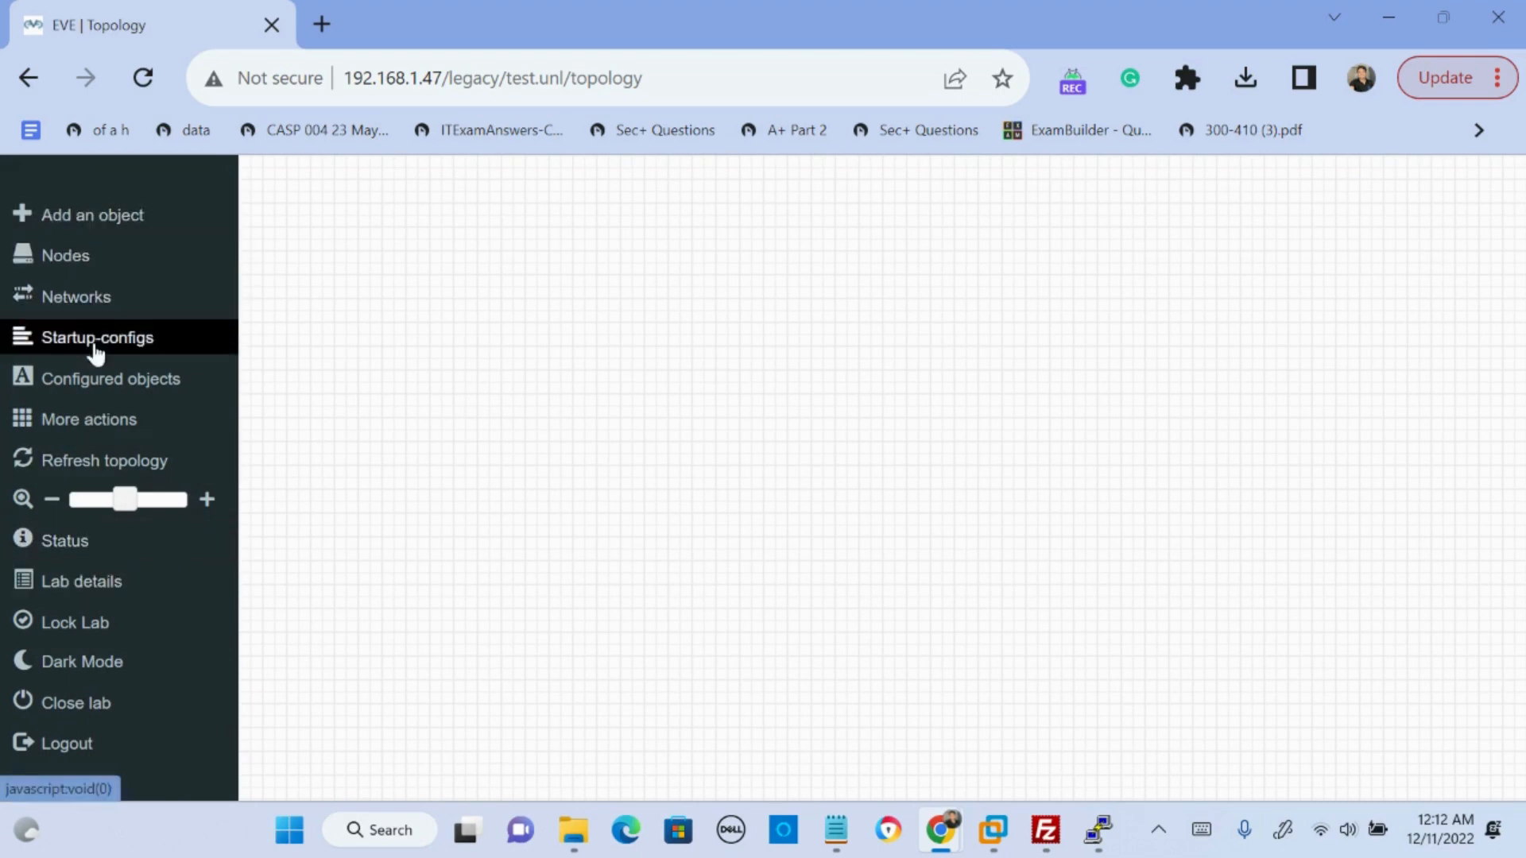
left_click(99, 713)
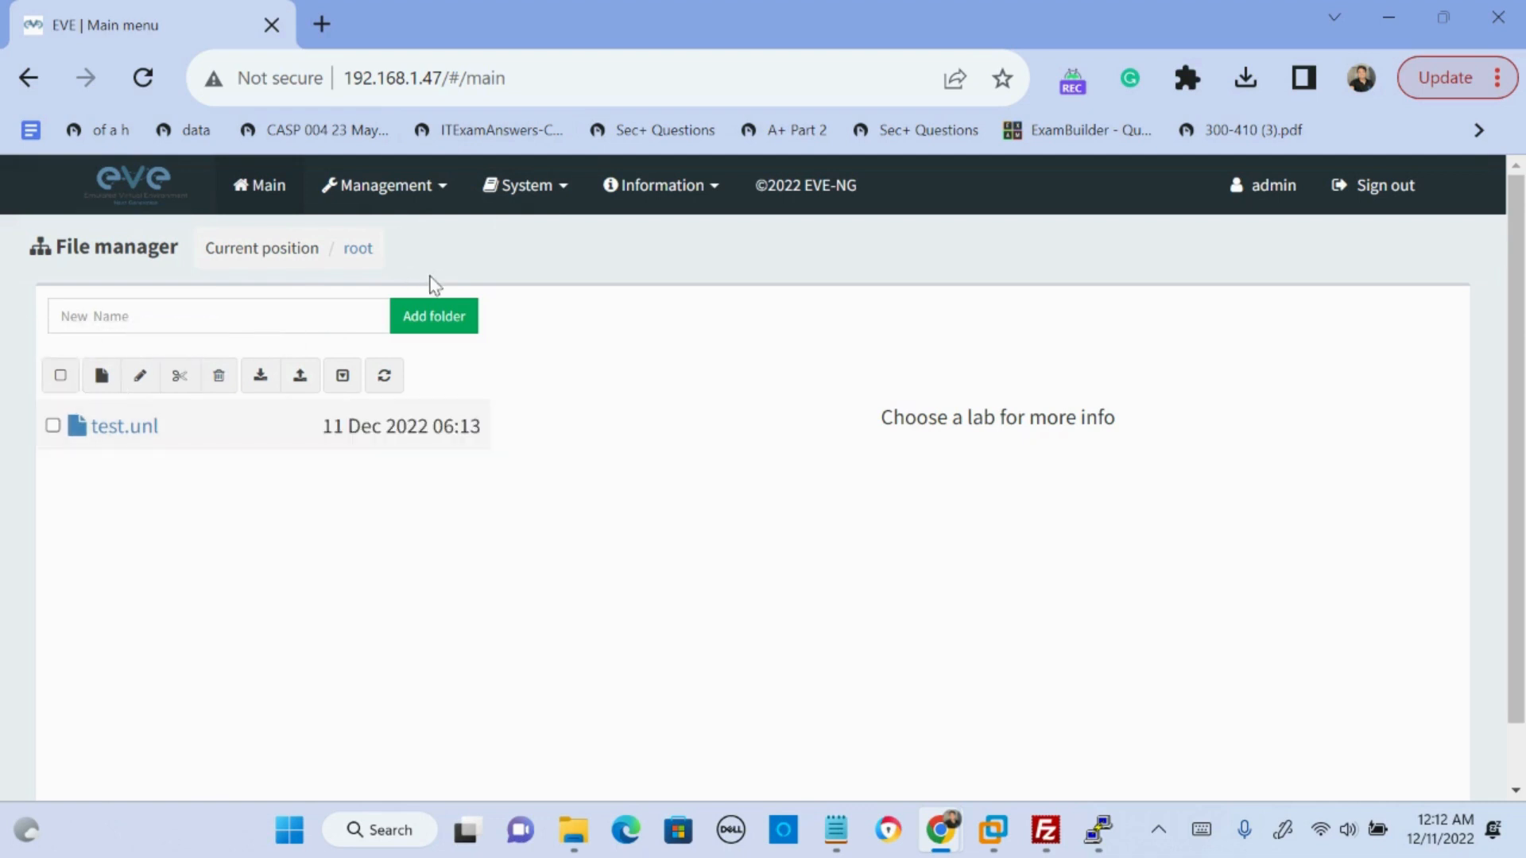
- Add a folder named CCNA in the root of the file manager
left_click(350, 326)
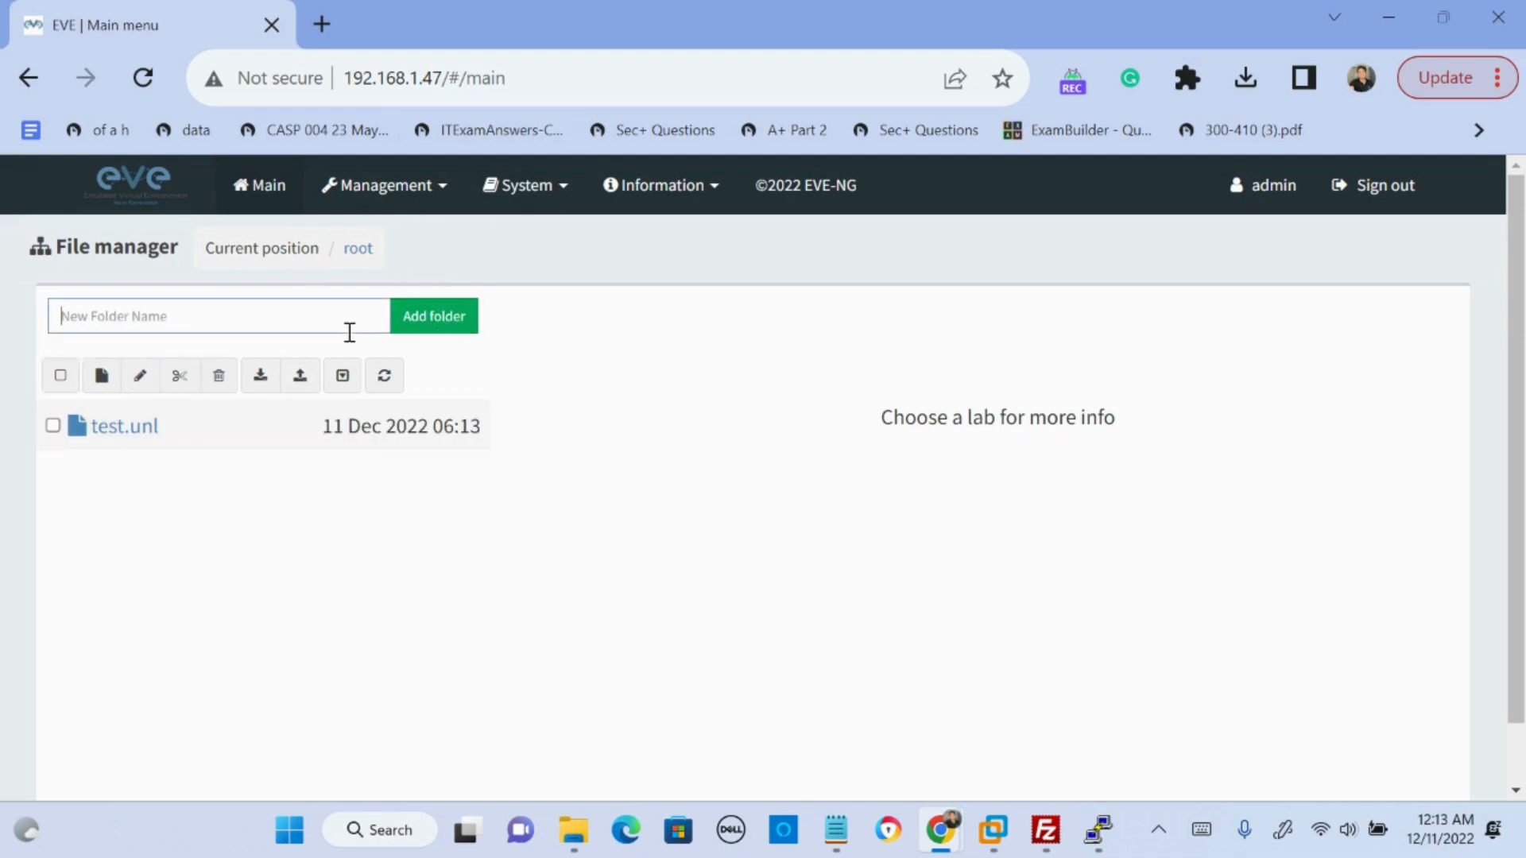
type("CCNA")
left_click(413, 326)
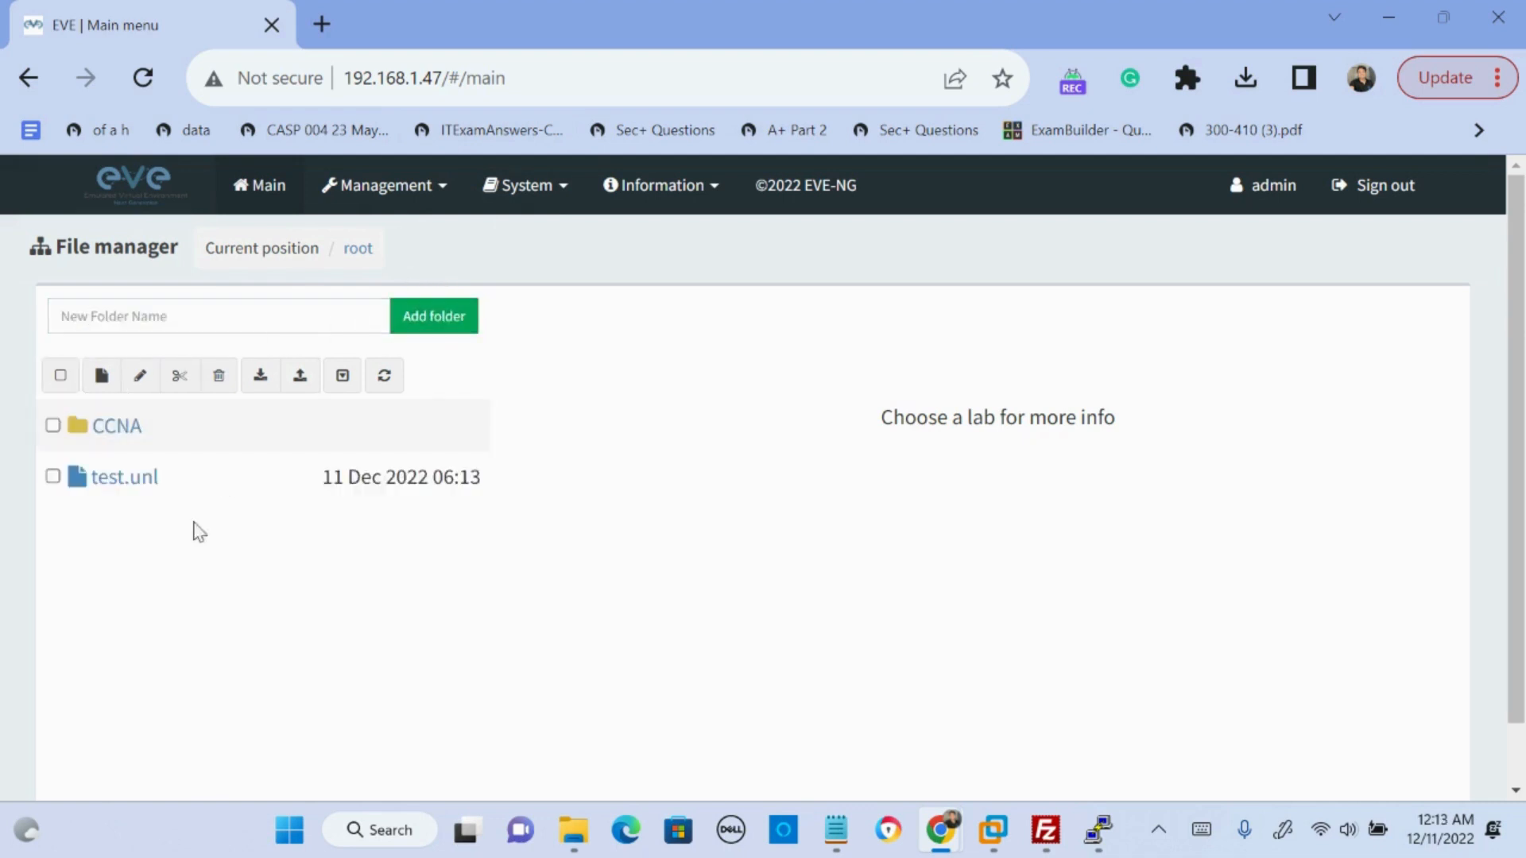
- Move the test.unl lab file into the /CCNA folder
left_click(52, 476)
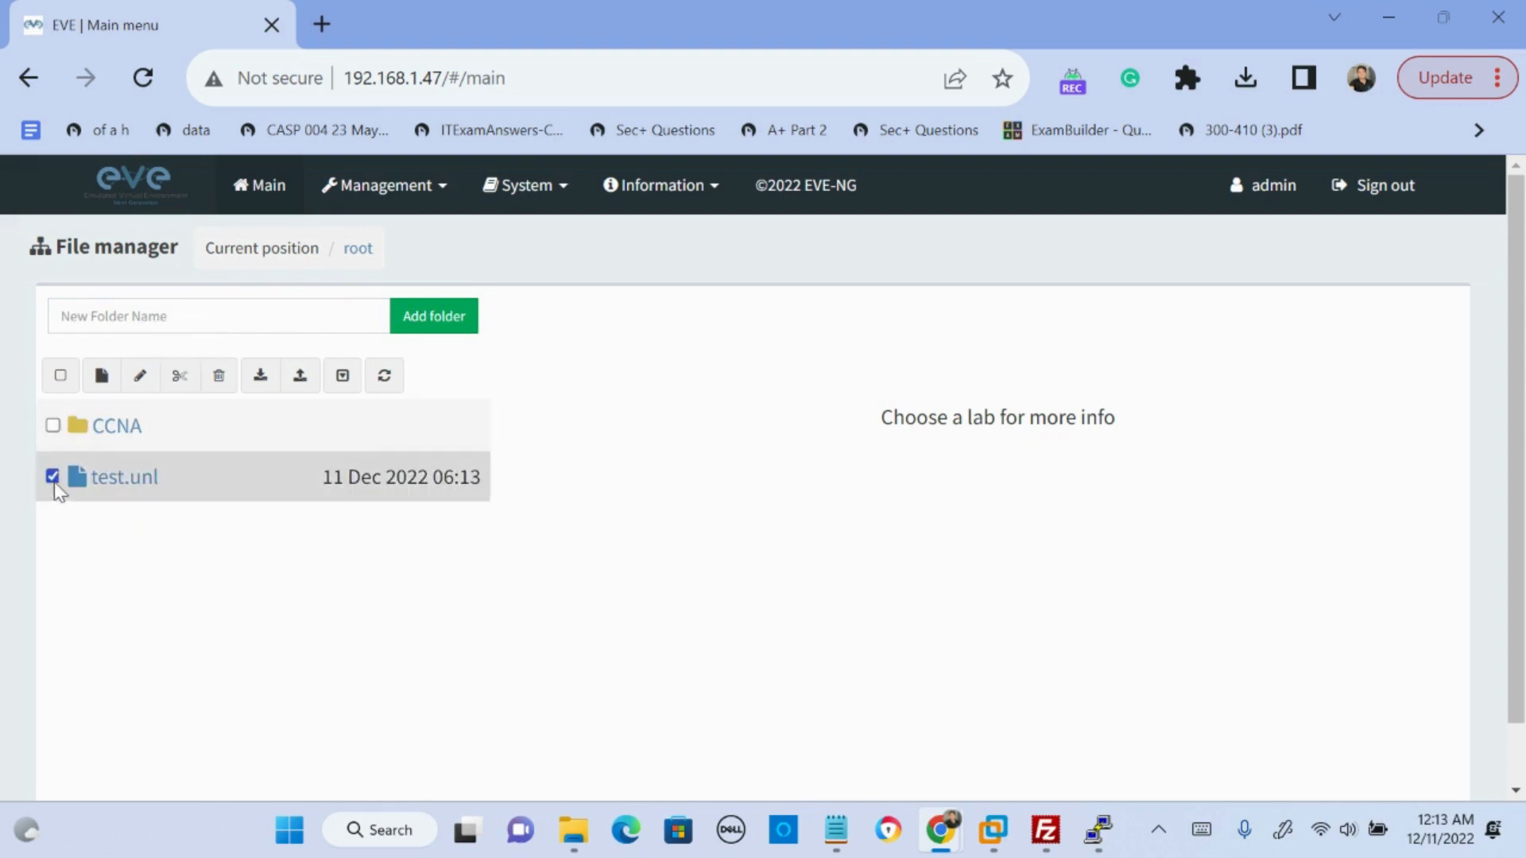
left_click(180, 375)
left_click(680, 561)
type("/")
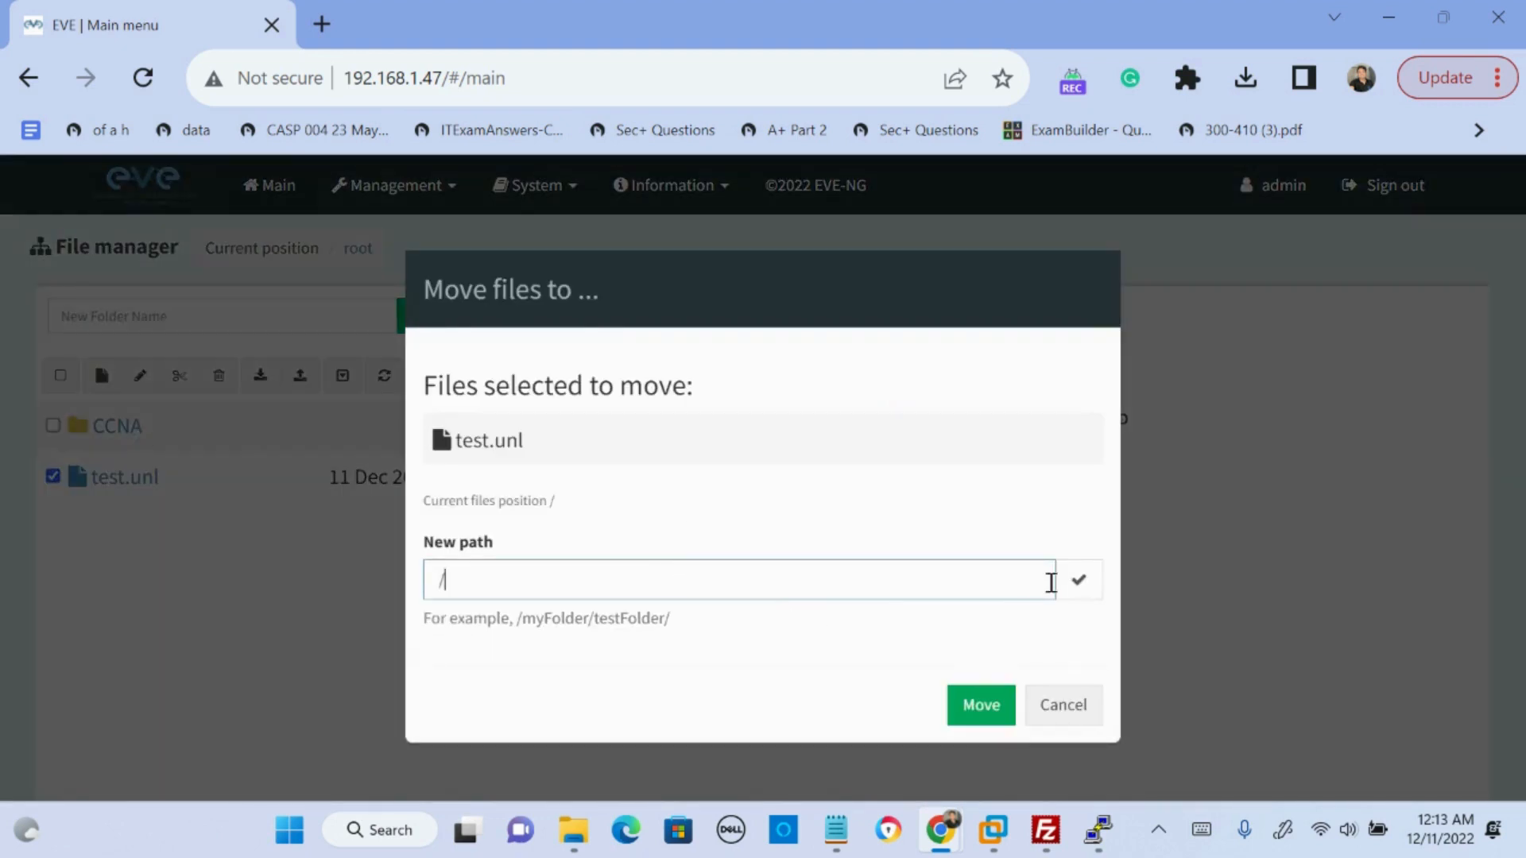
type("CCNBA")
key("BackSpace")
key("BackSpace")
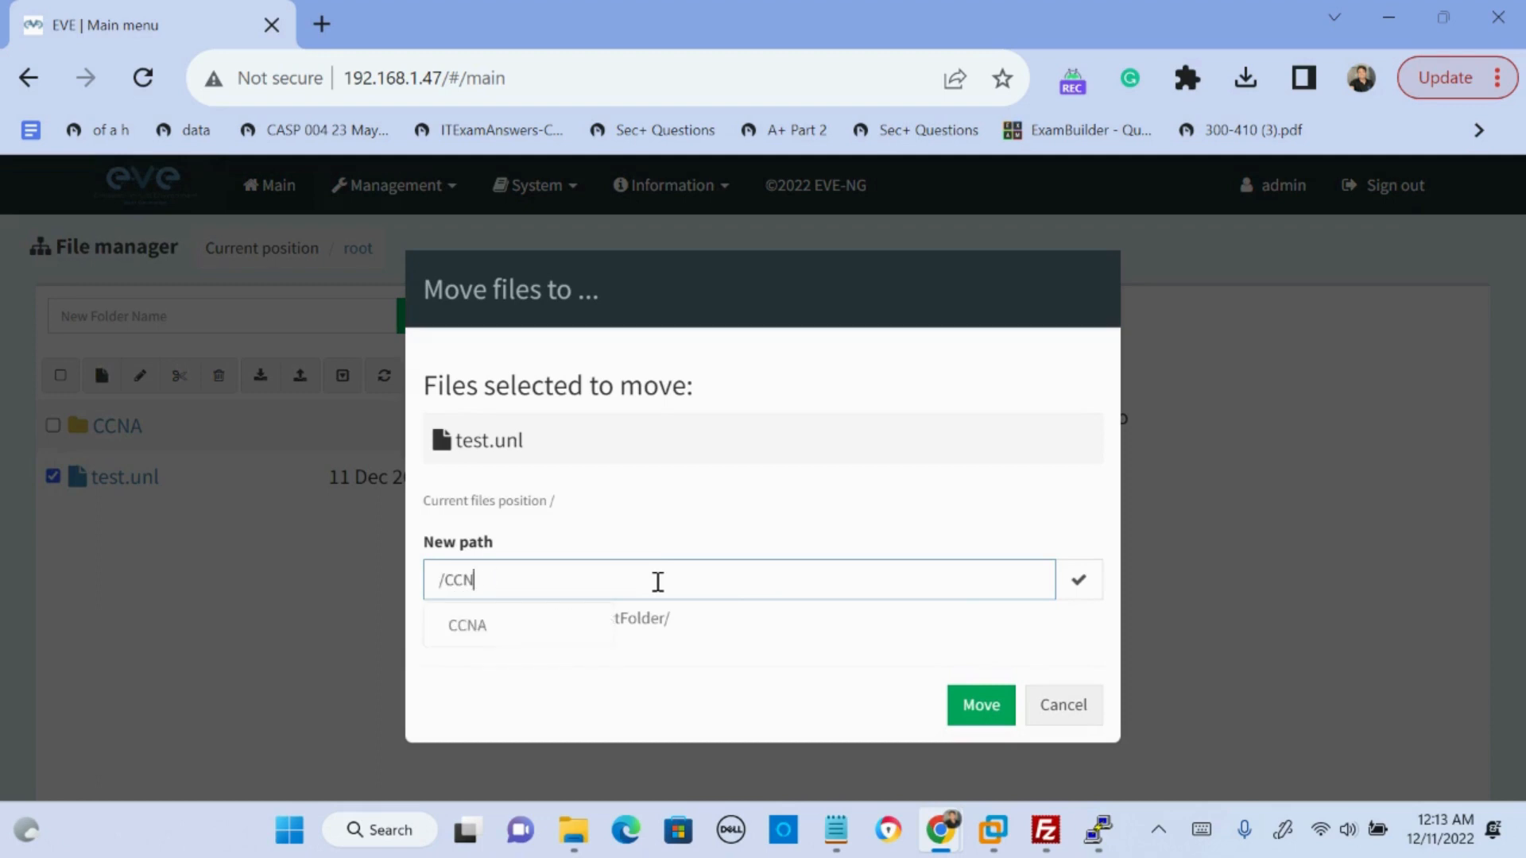
left_click(582, 624)
left_click(978, 705)
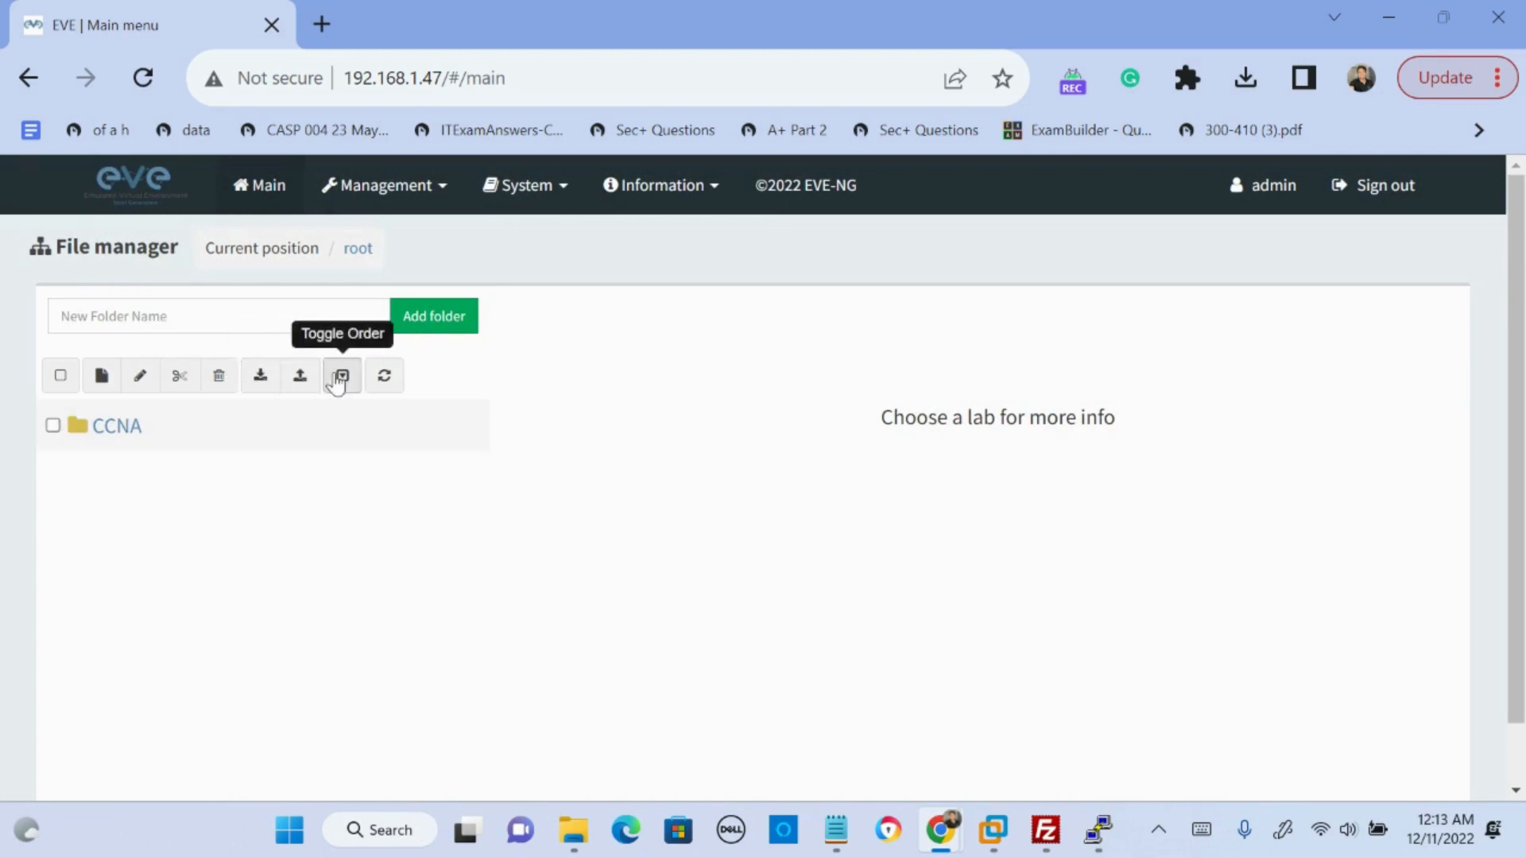
- Open the file chooser for importing labs and close it without choosing a file
left_click(261, 378)
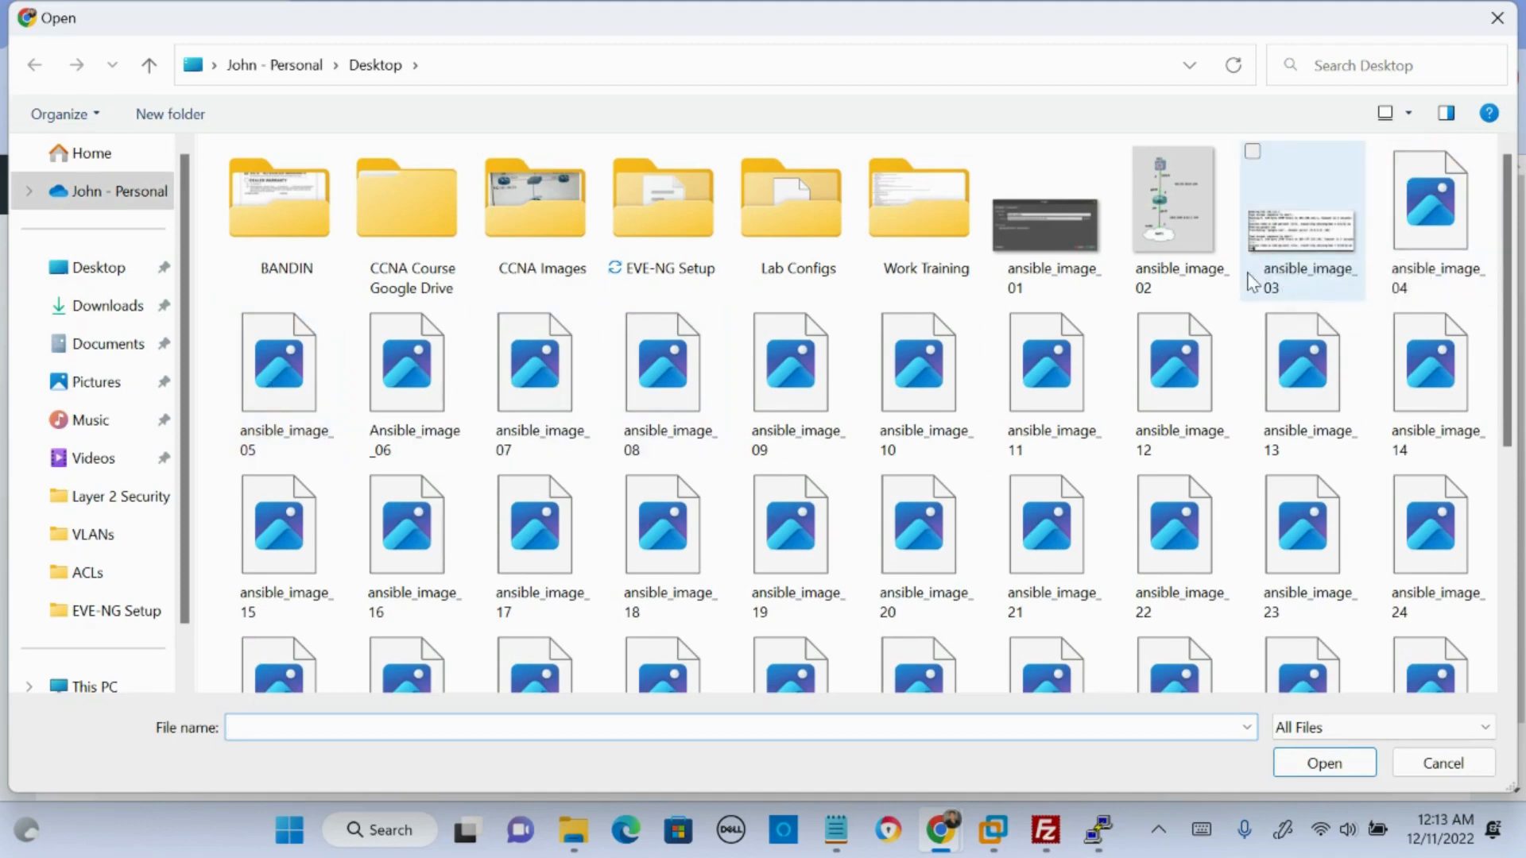
left_click(1497, 18)
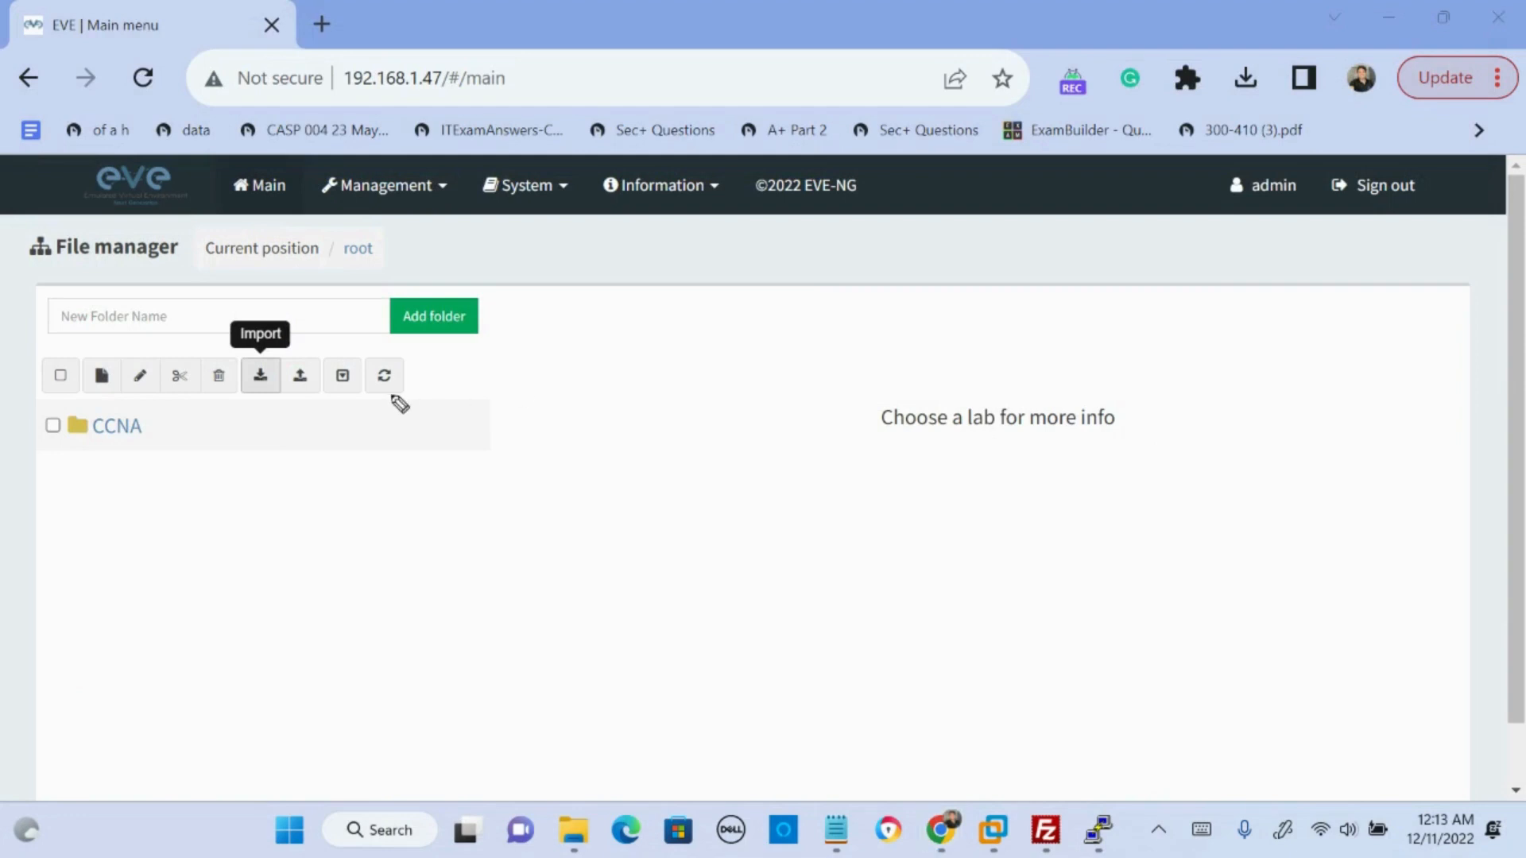
- Handwrite two "IOL - images version" notes over the file manager, box the first one, and clear all the annotations
mouse_move(742, 499)
left_mouse_down()
mouse_move(745, 529)
mouse_move(778, 491)
mouse_move(807, 518)
mouse_move(866, 500)
mouse_move(970, 504)
mouse_move(959, 517)
left_mouse_up()
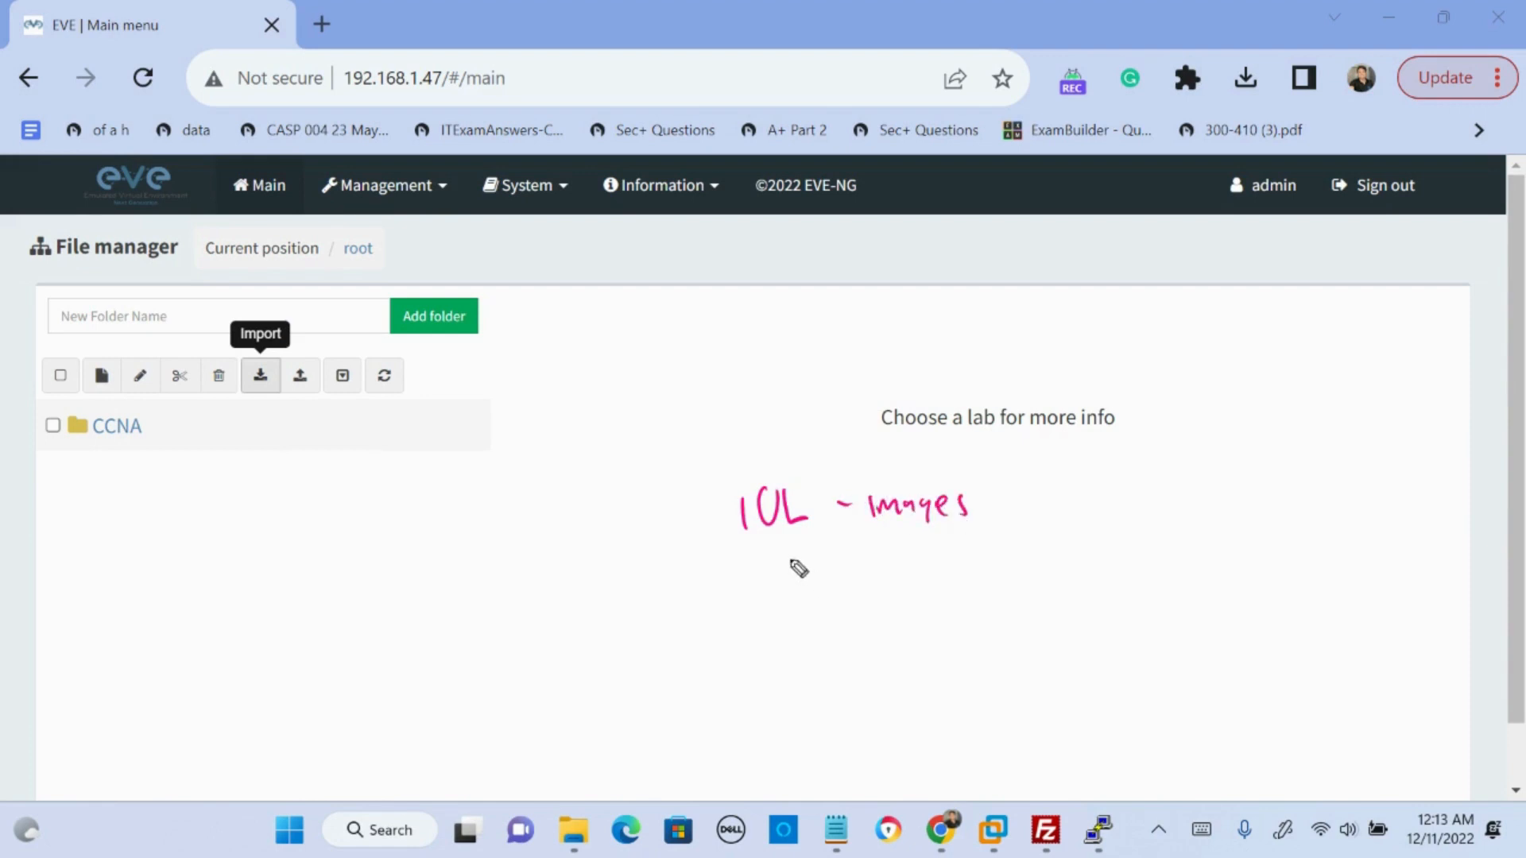
left_click_drag(786, 547, 922, 580)
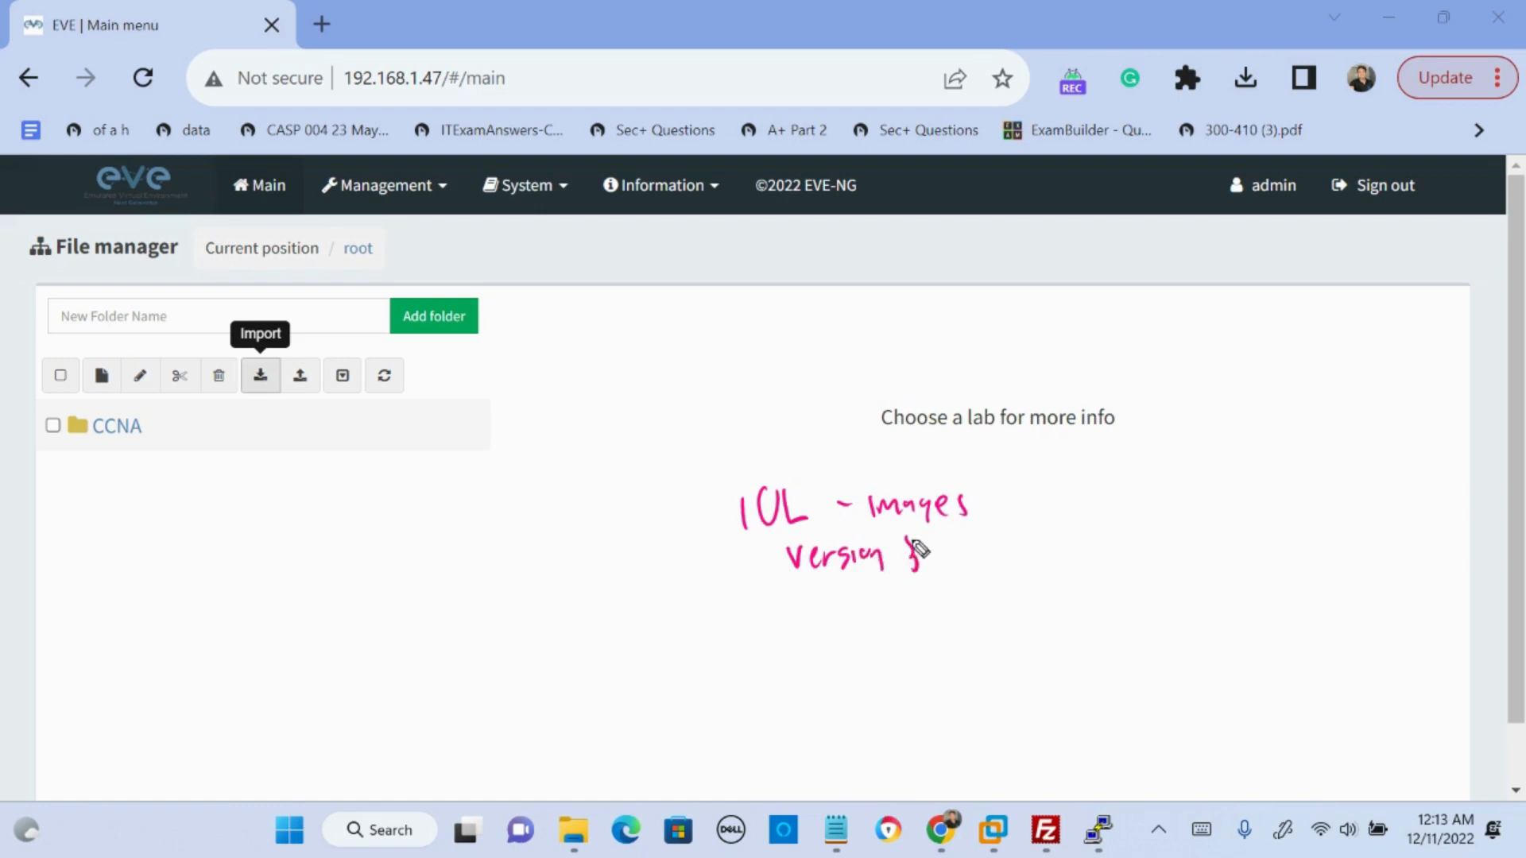
left_click(779, 647)
left_click_drag(773, 624, 774, 652)
mouse_move(786, 632)
left_mouse_down()
mouse_move(814, 651)
mouse_move(869, 623)
mouse_move(960, 638)
left_mouse_up()
left_click_drag(840, 680, 941, 693)
mouse_move(817, 592)
left_mouse_down()
mouse_move(947, 584)
mouse_move(997, 505)
mouse_move(810, 474)
mouse_move(726, 579)
mouse_move(818, 596)
left_mouse_up()
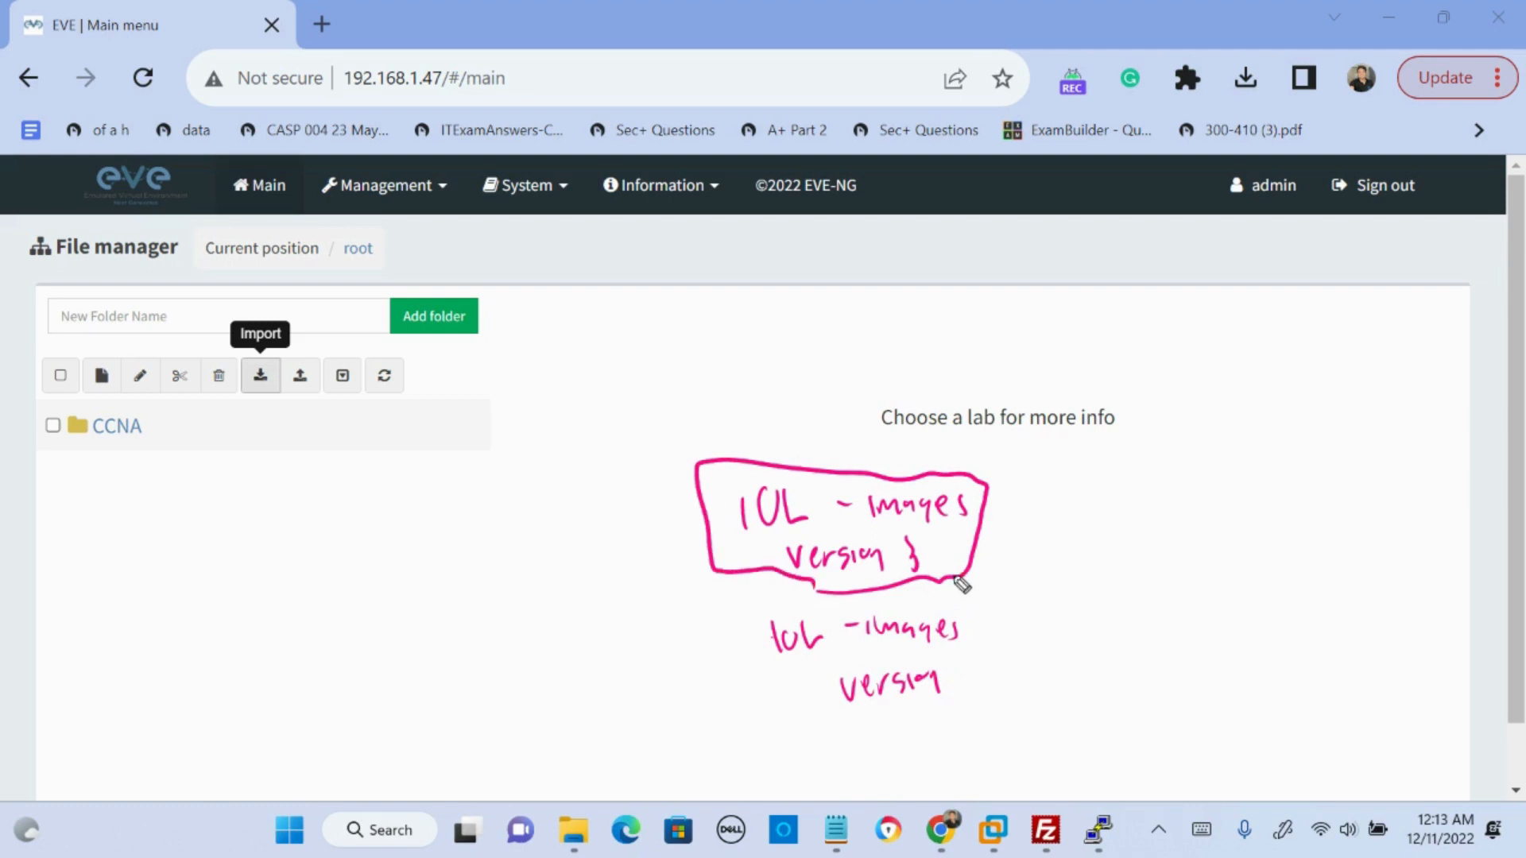
left_click_drag(956, 673, 971, 694)
key("Escape")
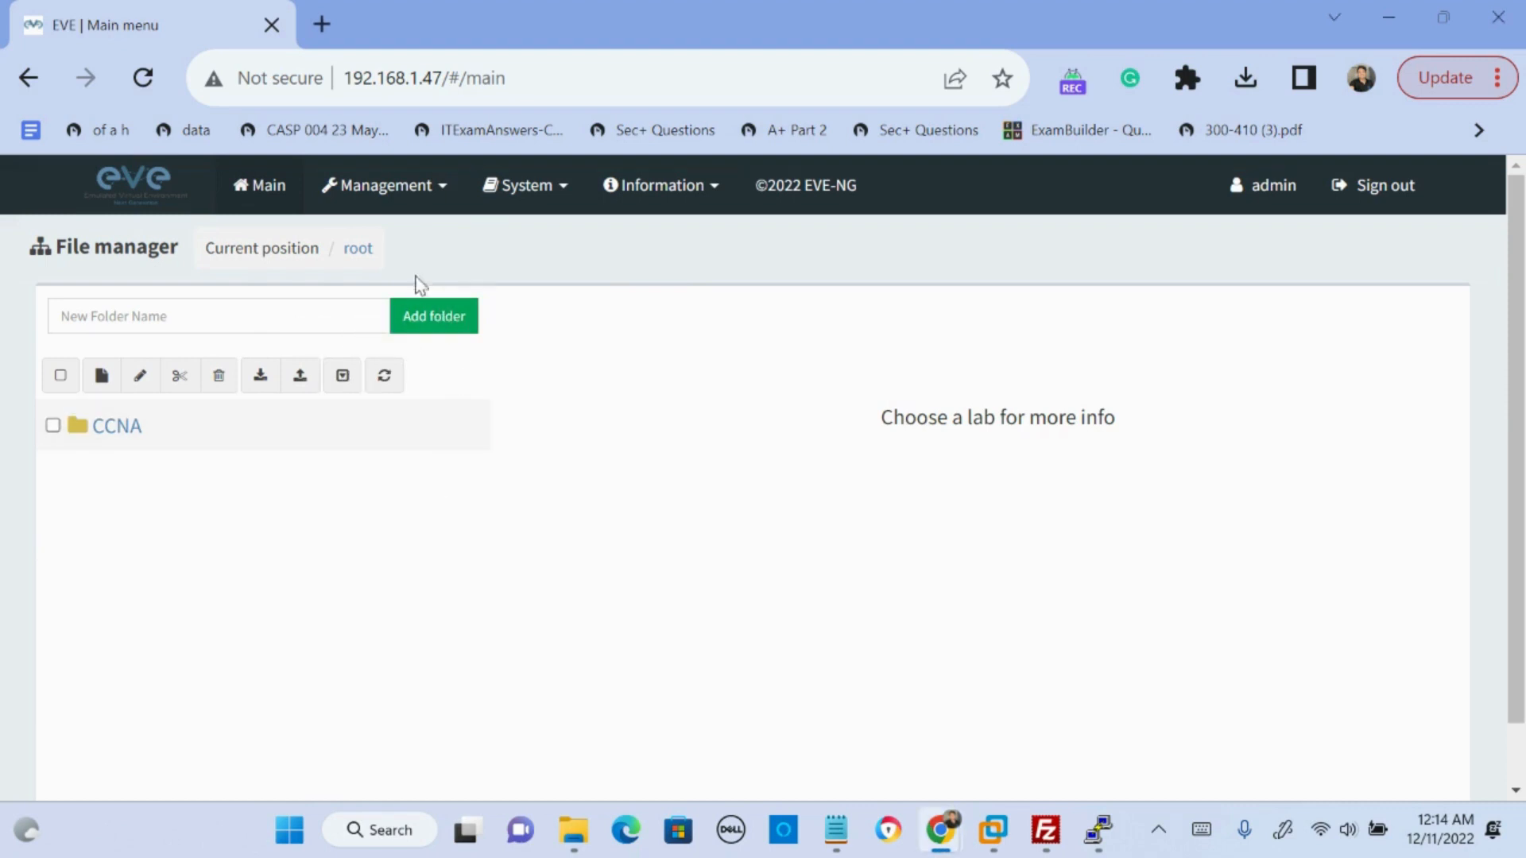
left_click(433, 195)
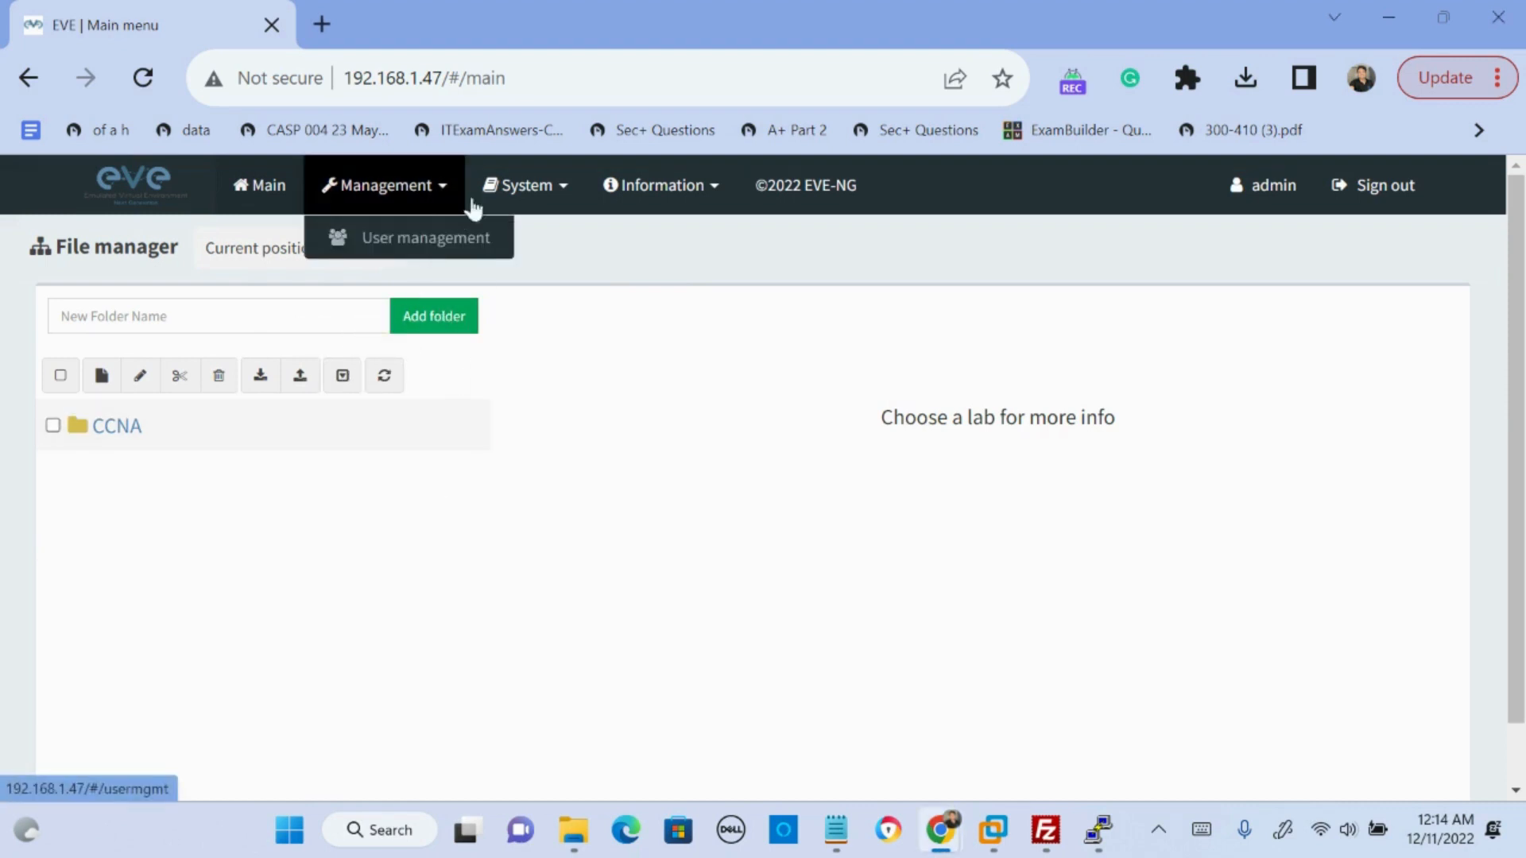
left_click(534, 189)
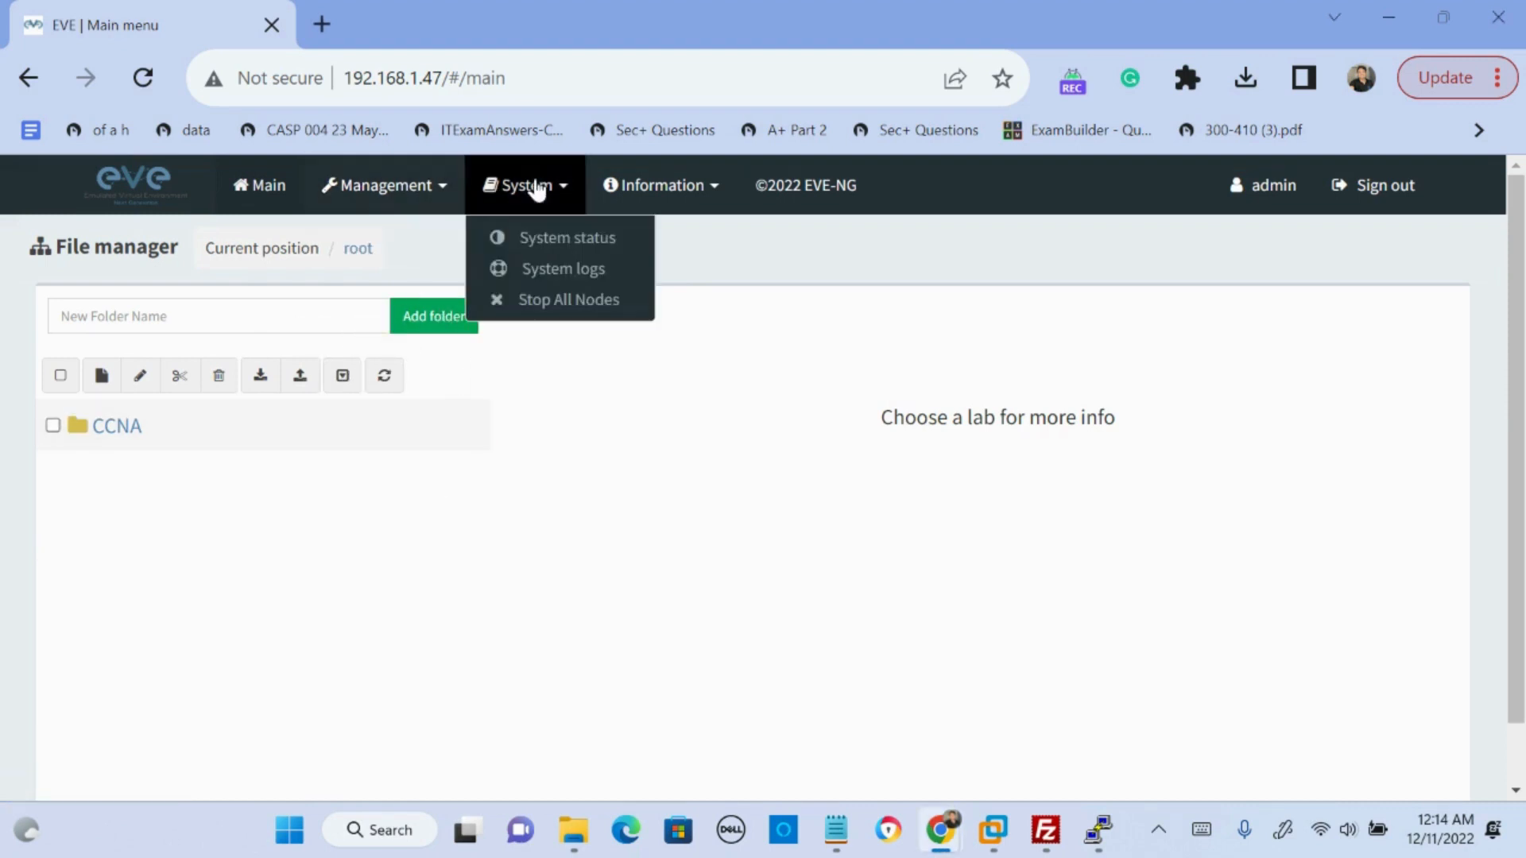
left_click(721, 193)
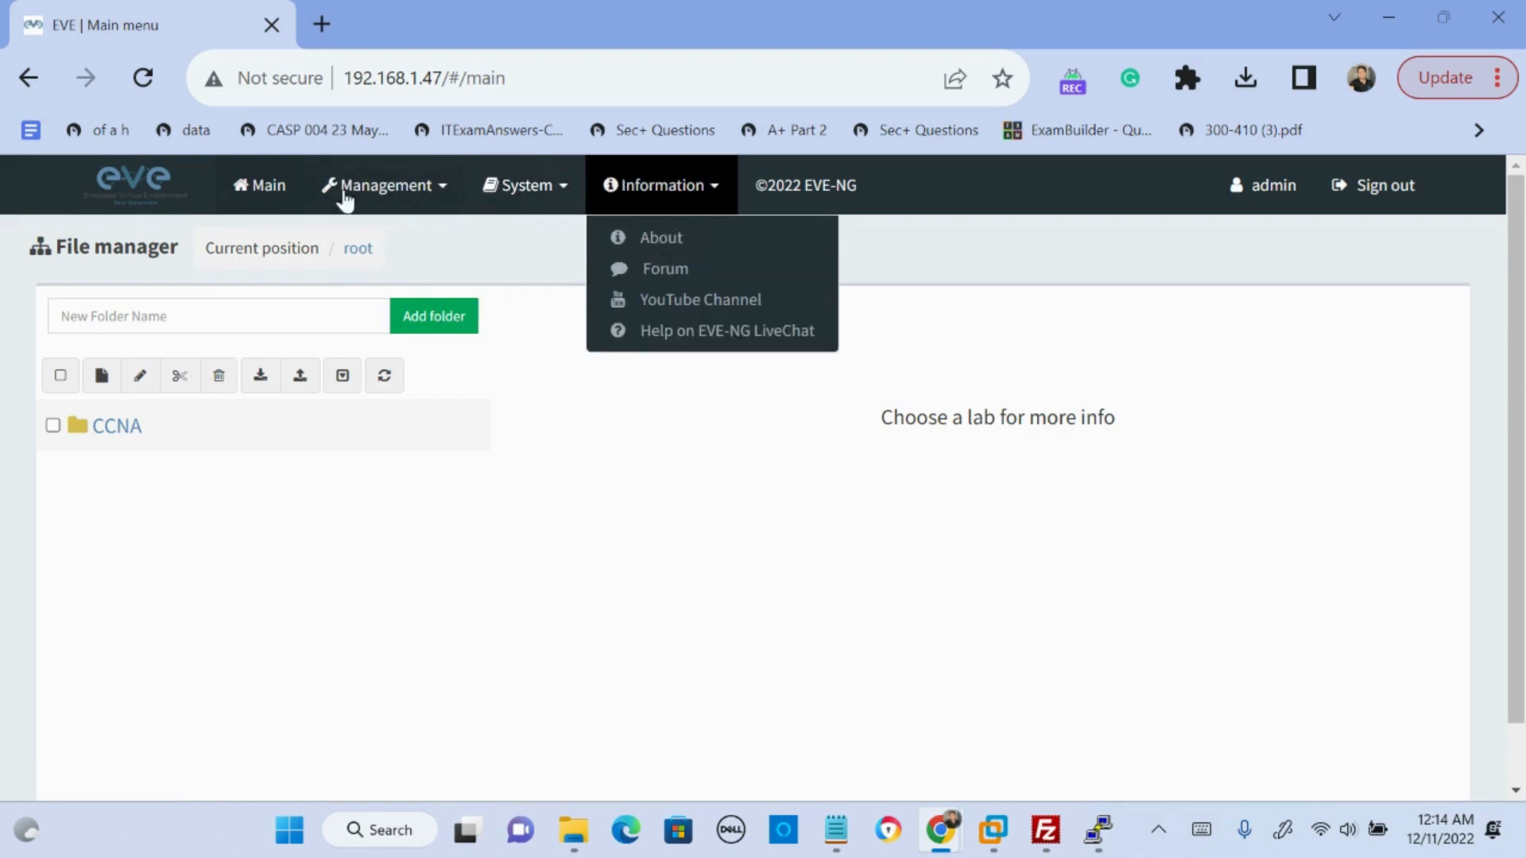
- Open the test.unl lab from the CCNA folder in its topology view
left_click(132, 430)
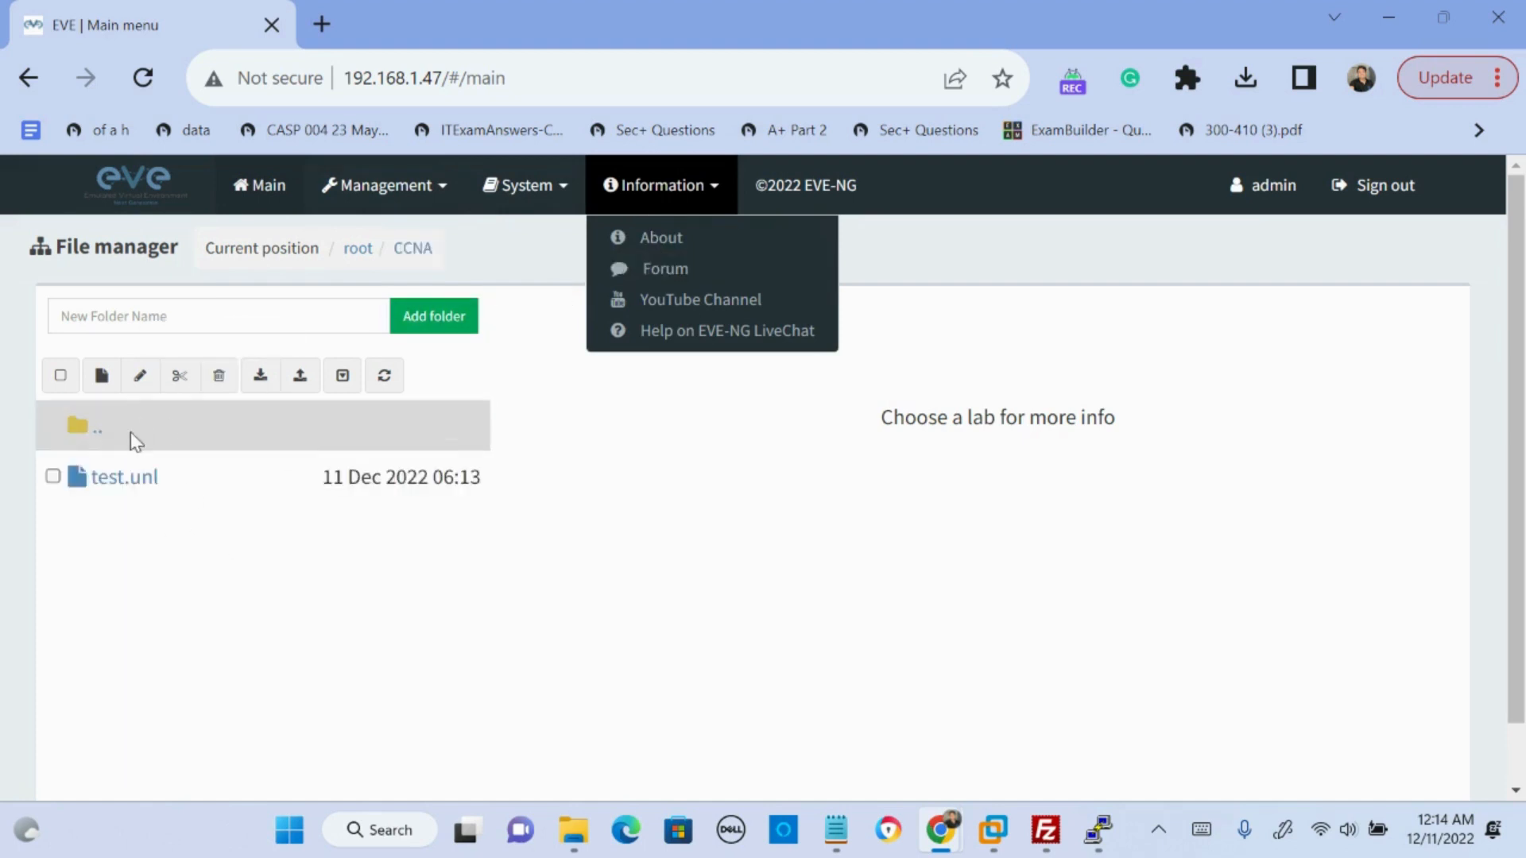
left_click(136, 478)
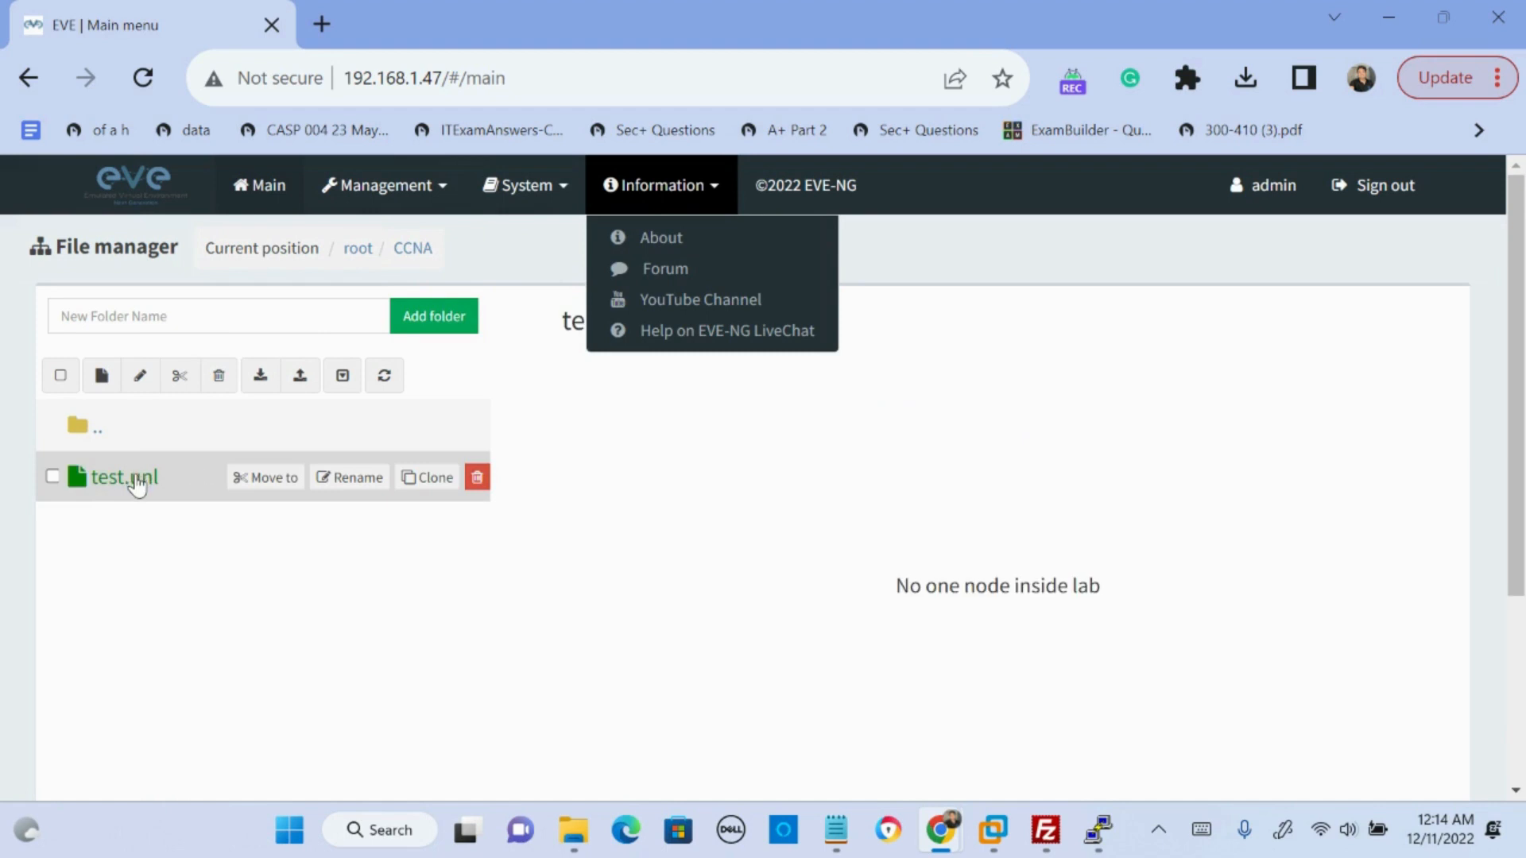
double_click(136, 479)
left_click(132, 478)
left_click(986, 477)
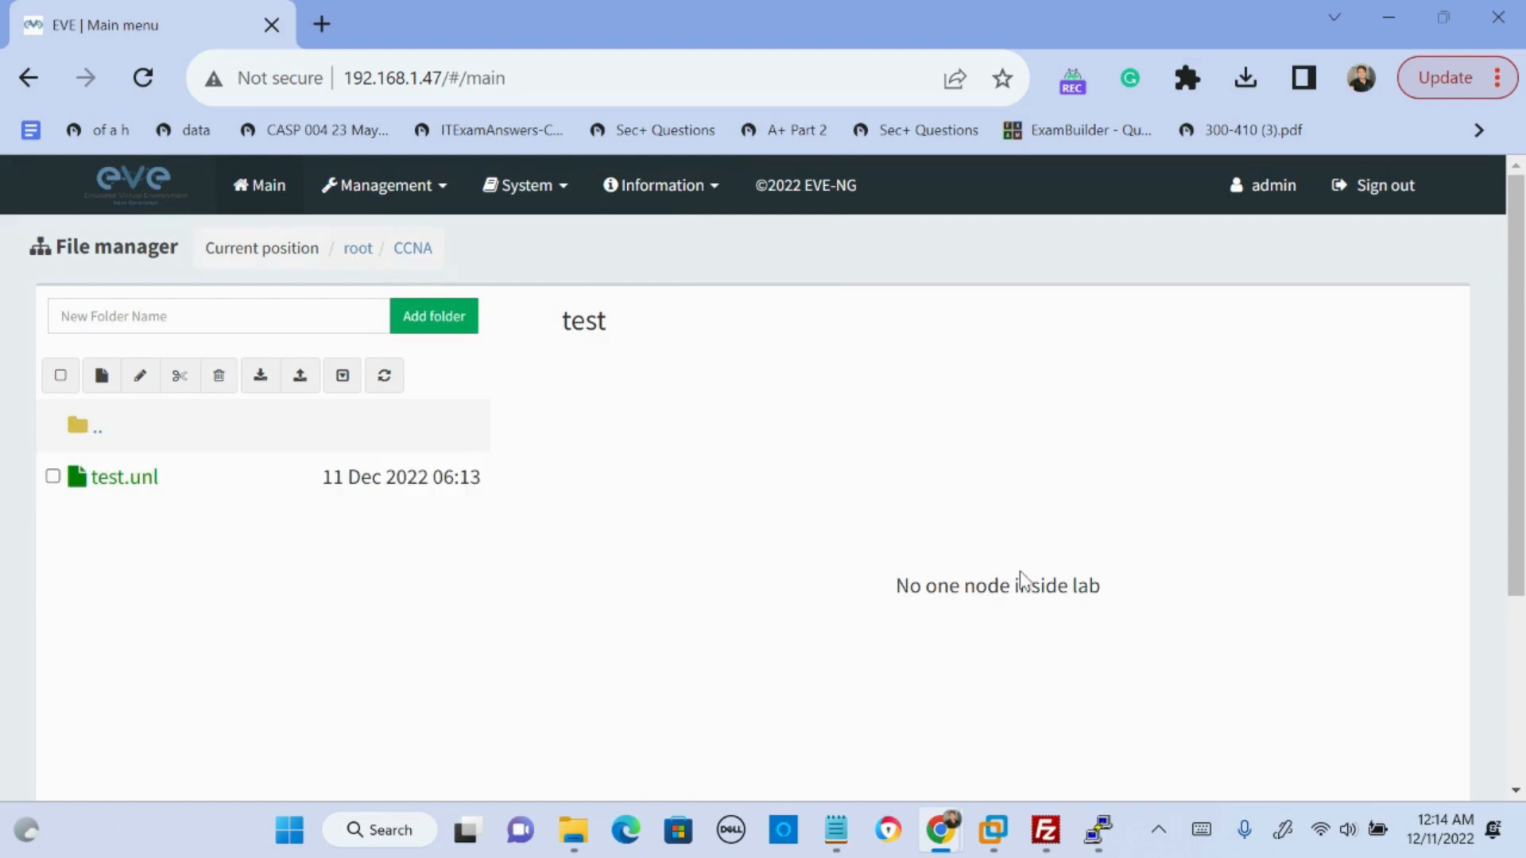
scroll(957, 579, "down", 3)
left_click(599, 751)
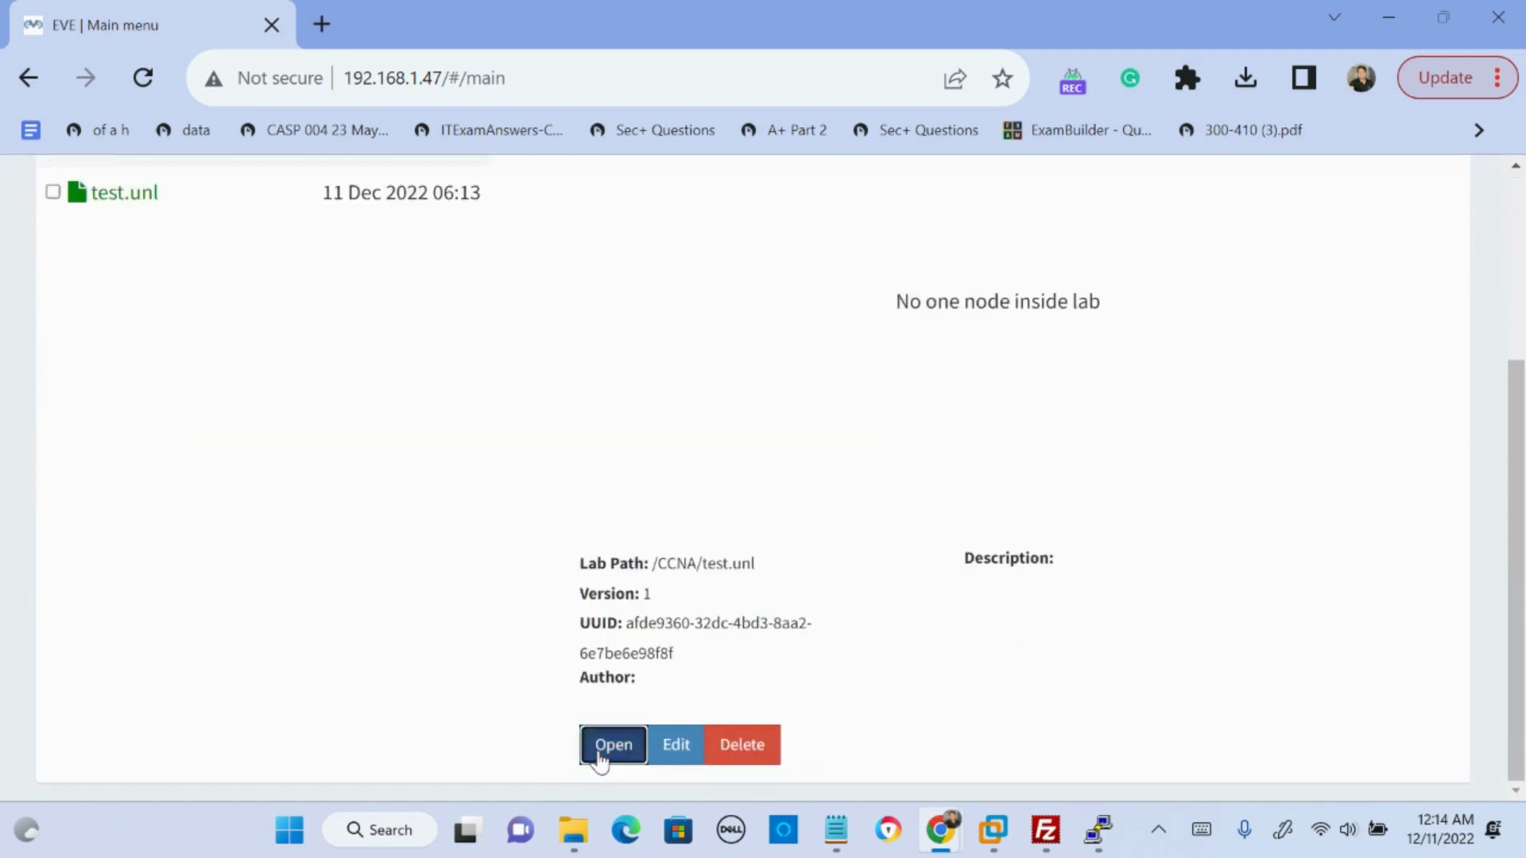
- Add one node to the lab from the Virtual PC (VPCS) template with the default name and icon
mouse_move(27, 213)
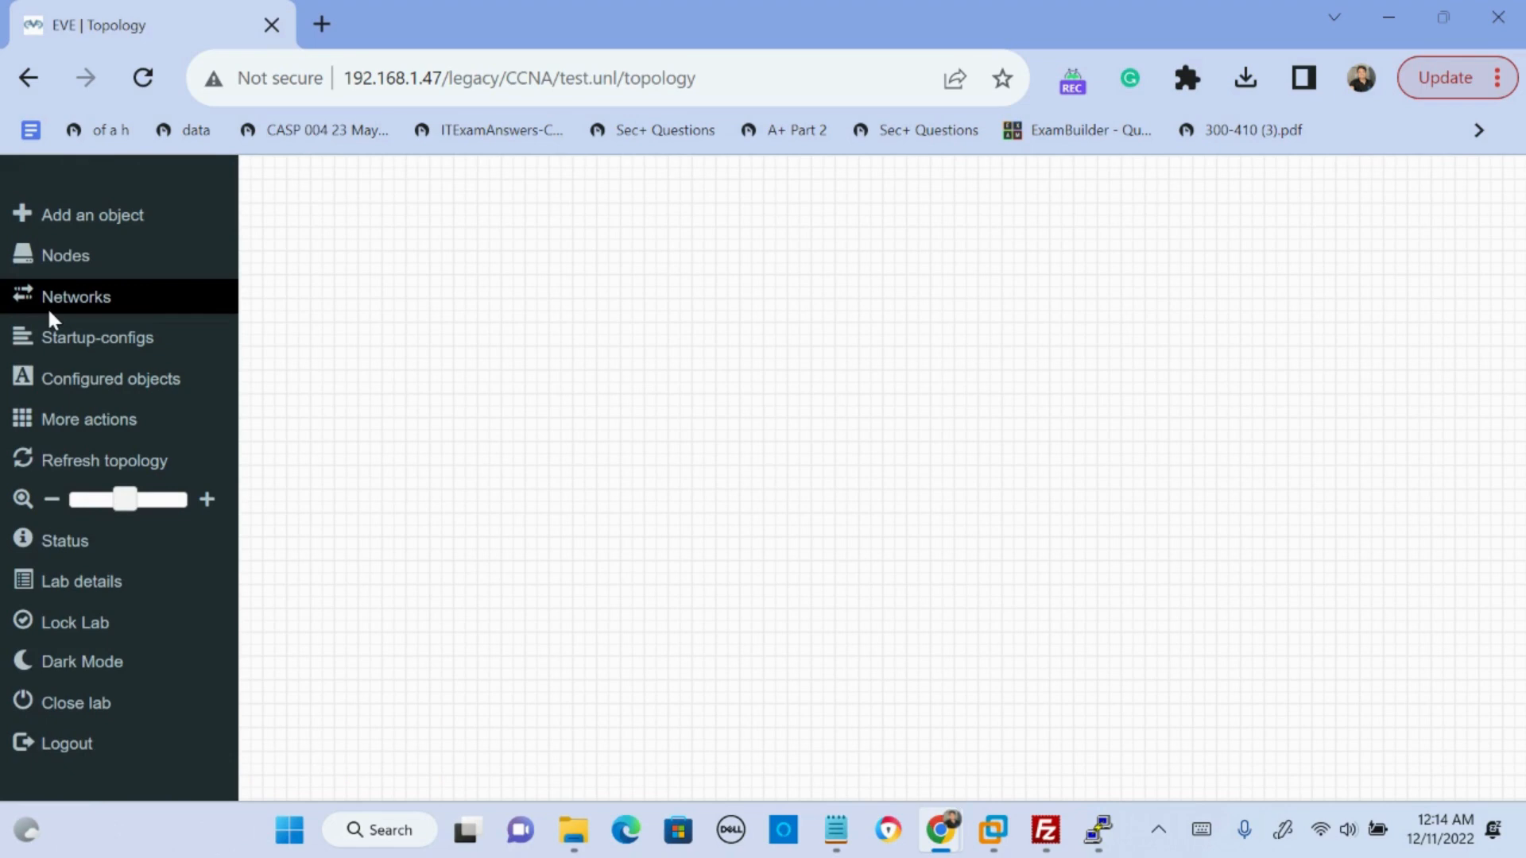
left_click(74, 221)
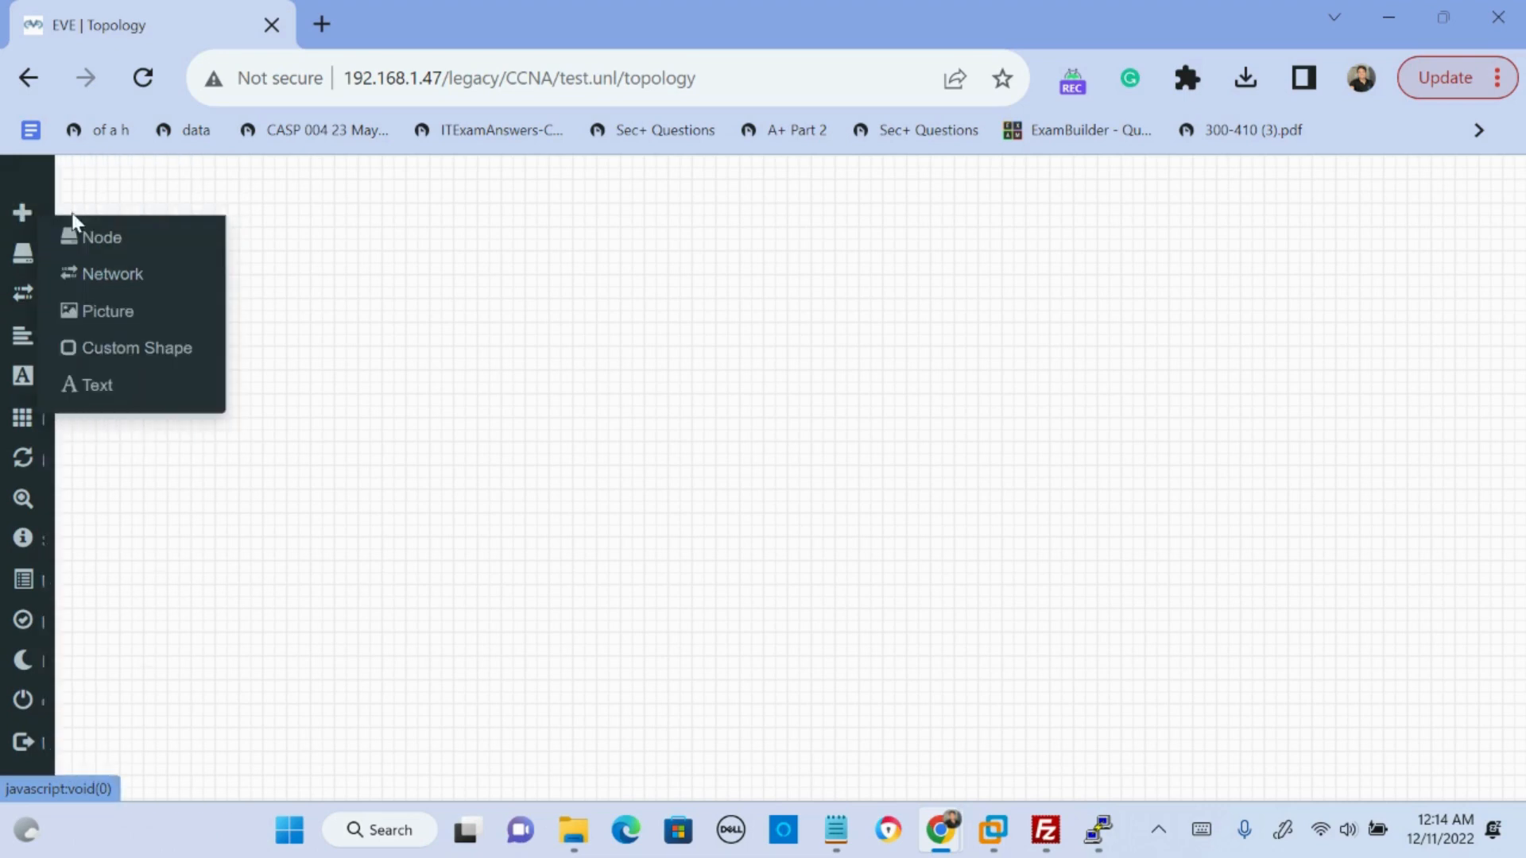
left_click(126, 248)
scroll(627, 564, "down", 2)
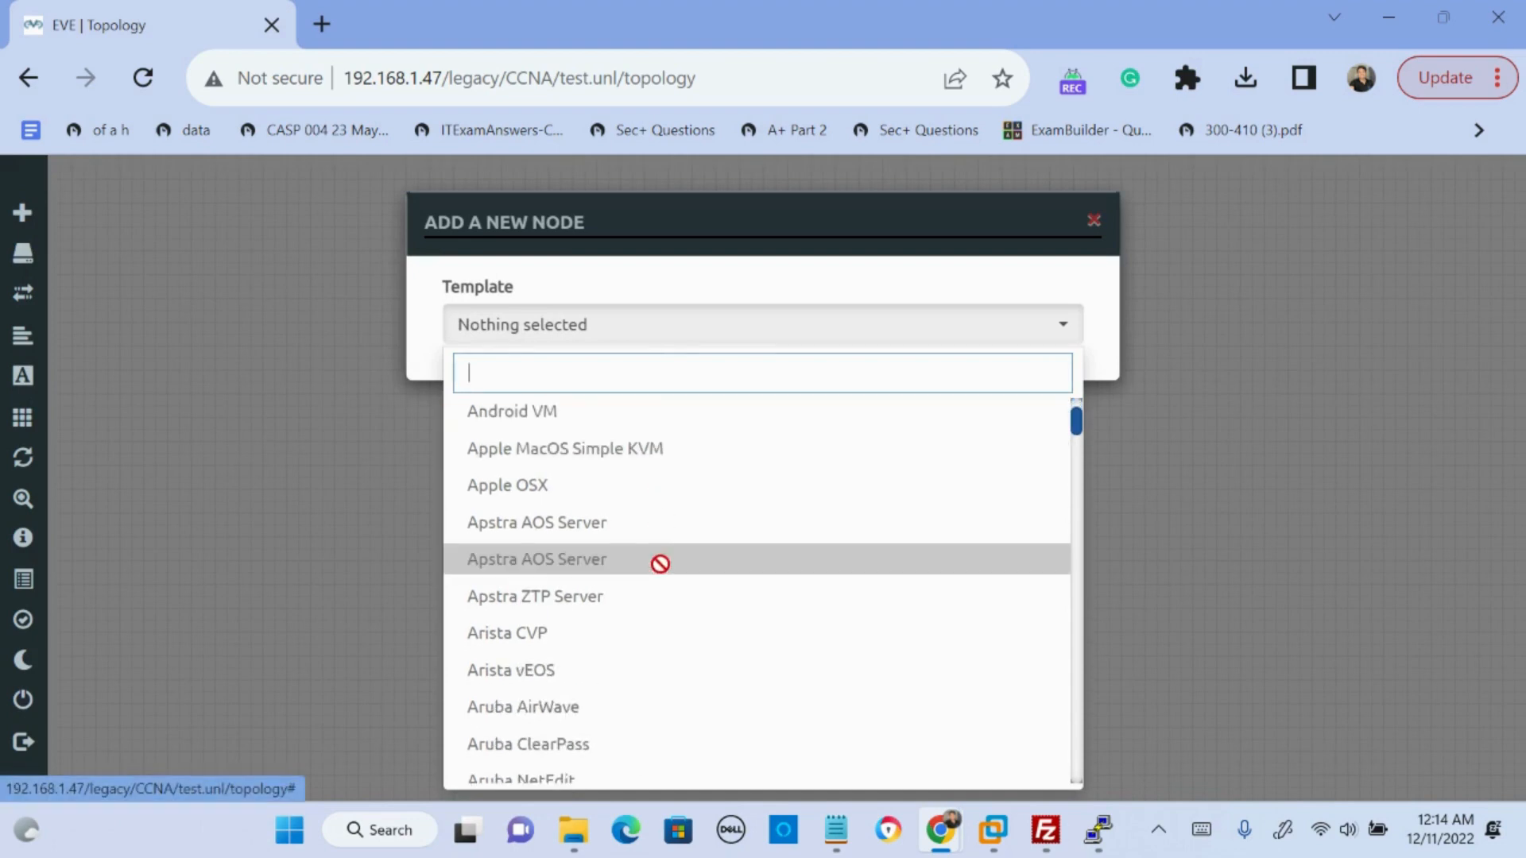
scroll(660, 564, "down", 15)
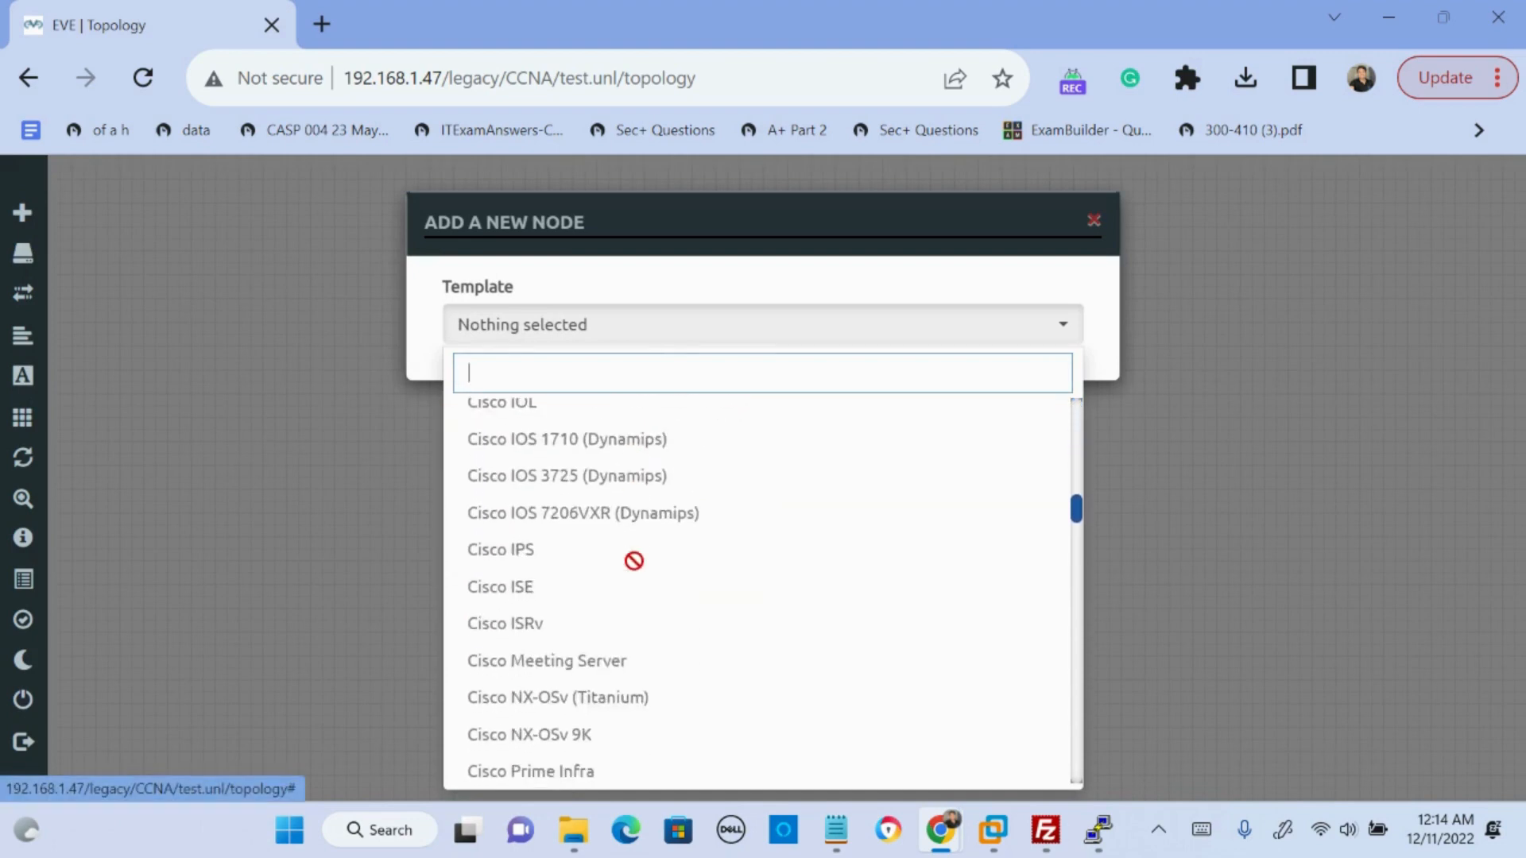
scroll(633, 561, "down", 20)
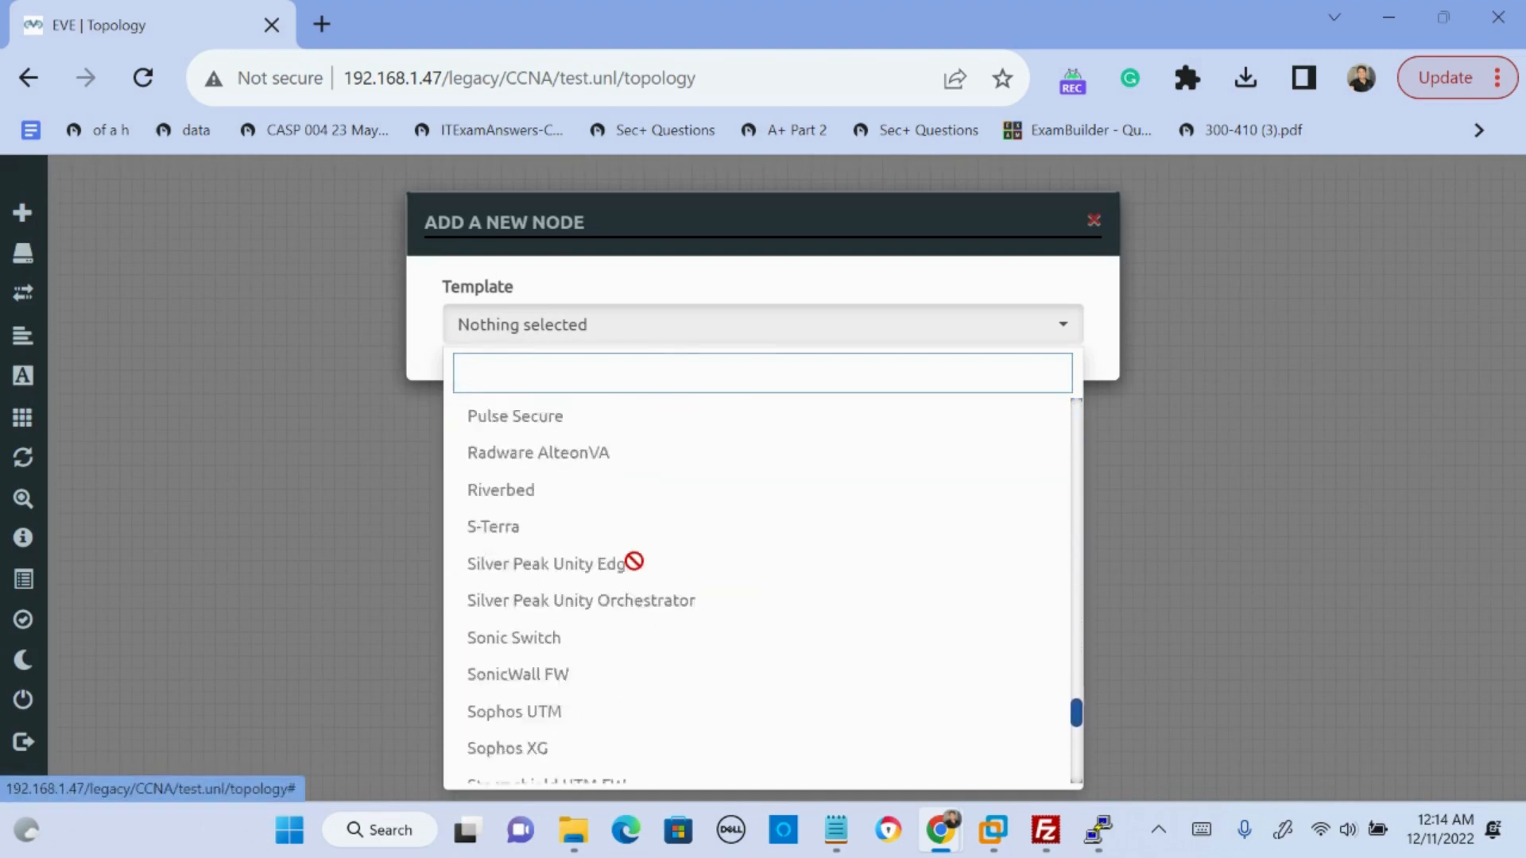
scroll(632, 561, "down", 8)
left_click(585, 484)
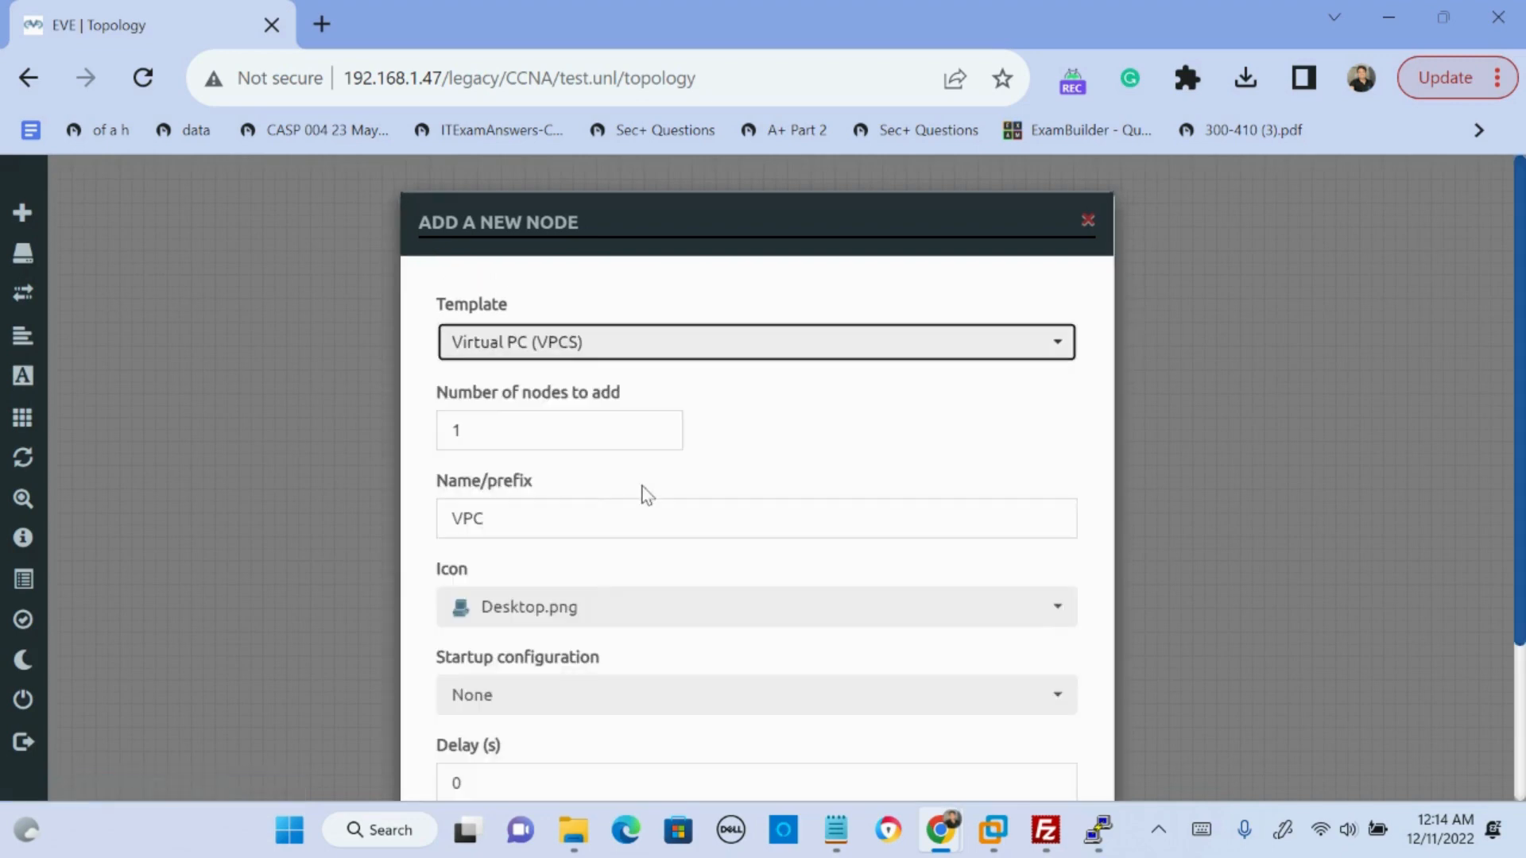
scroll(1008, 527, "down", 3)
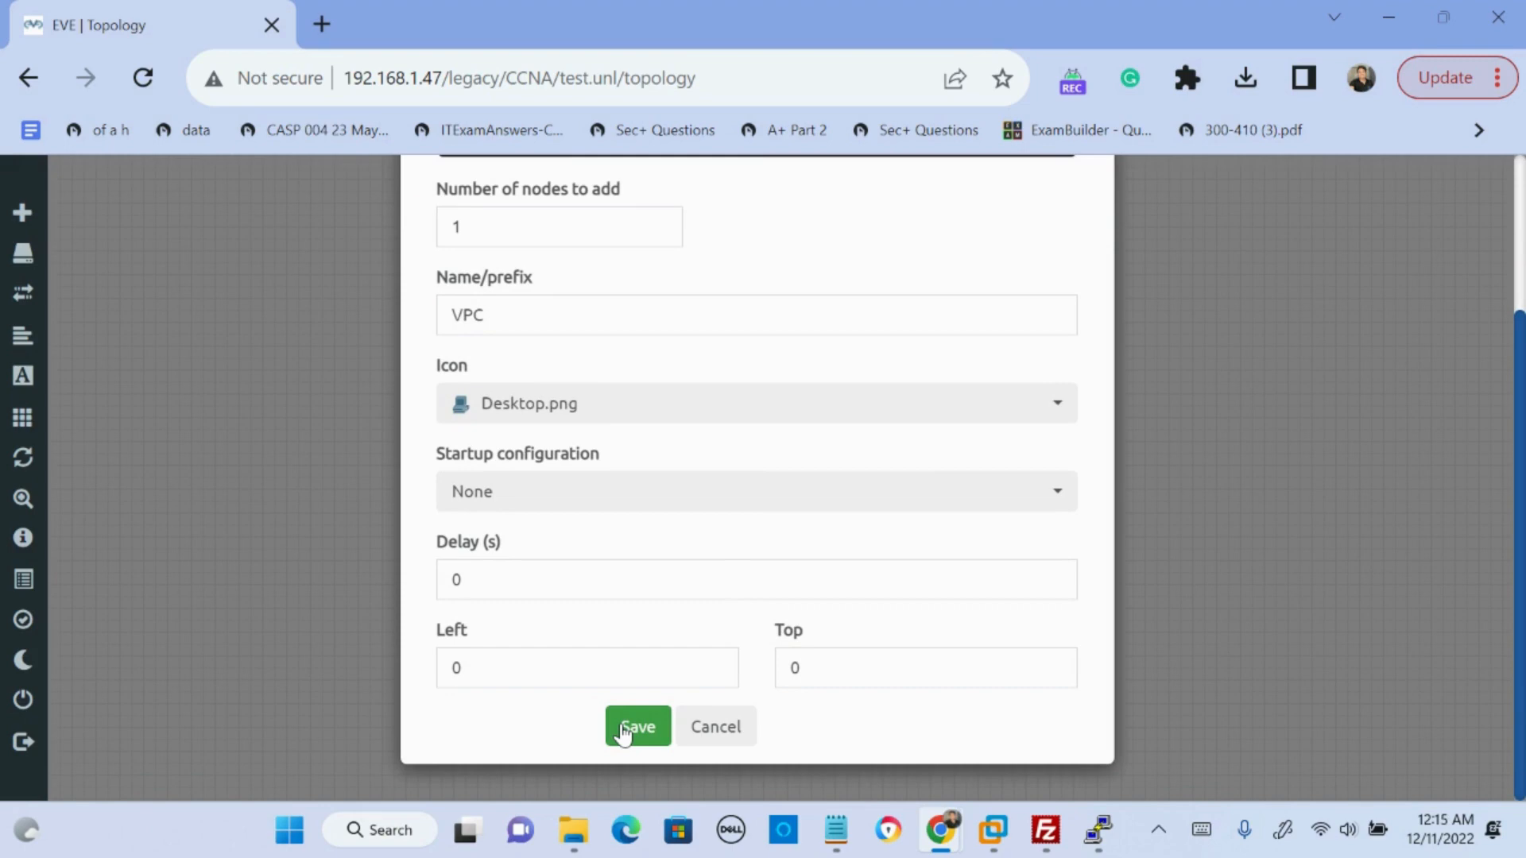
left_click(634, 727)
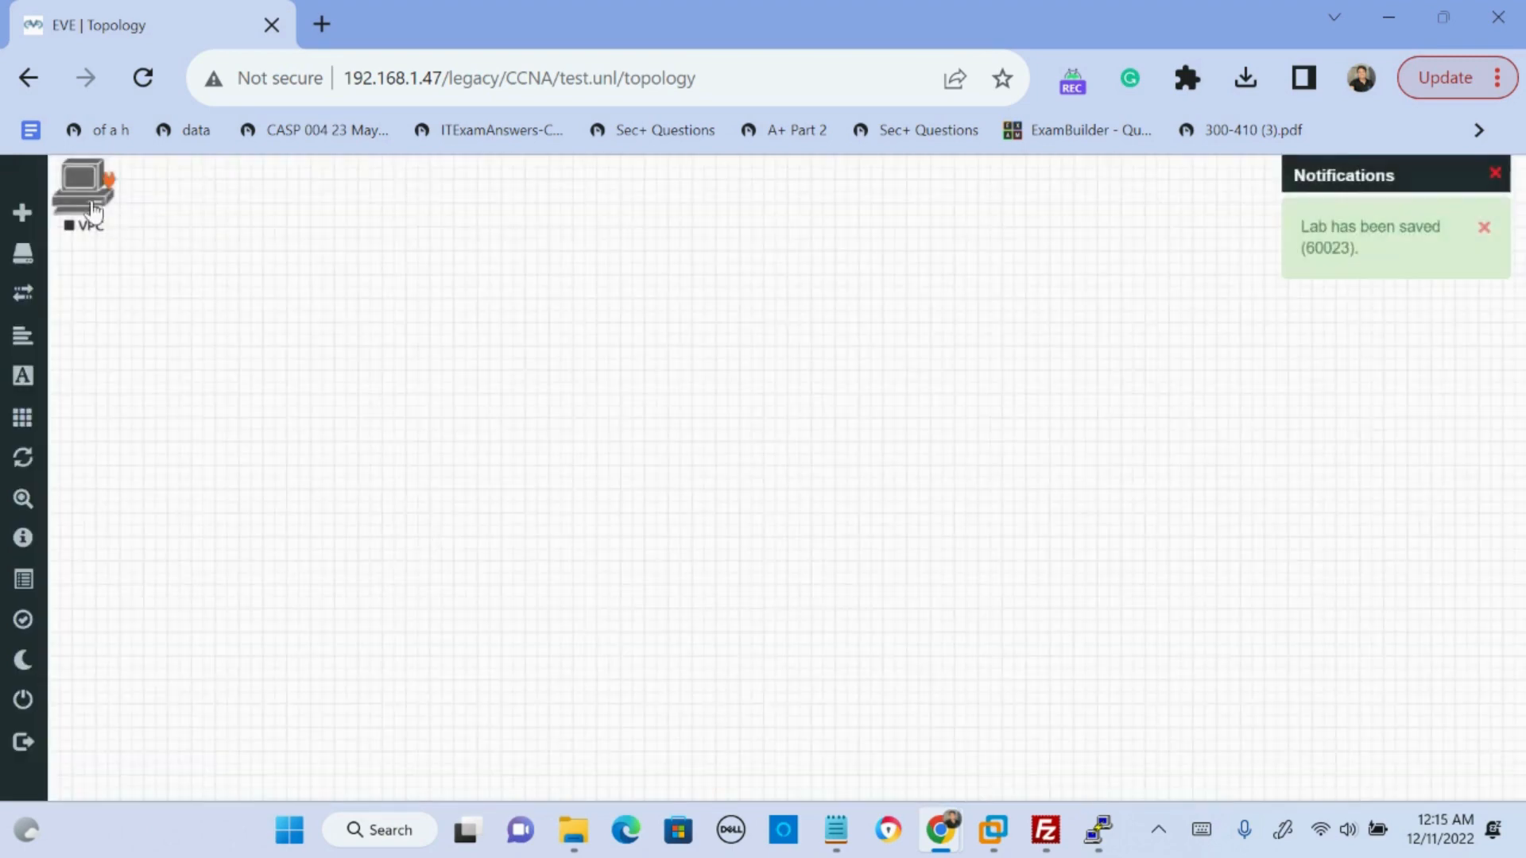
- Begin another Virtual PC (VPCS) node entry and set the number of nodes to add to 3
left_click(28, 214)
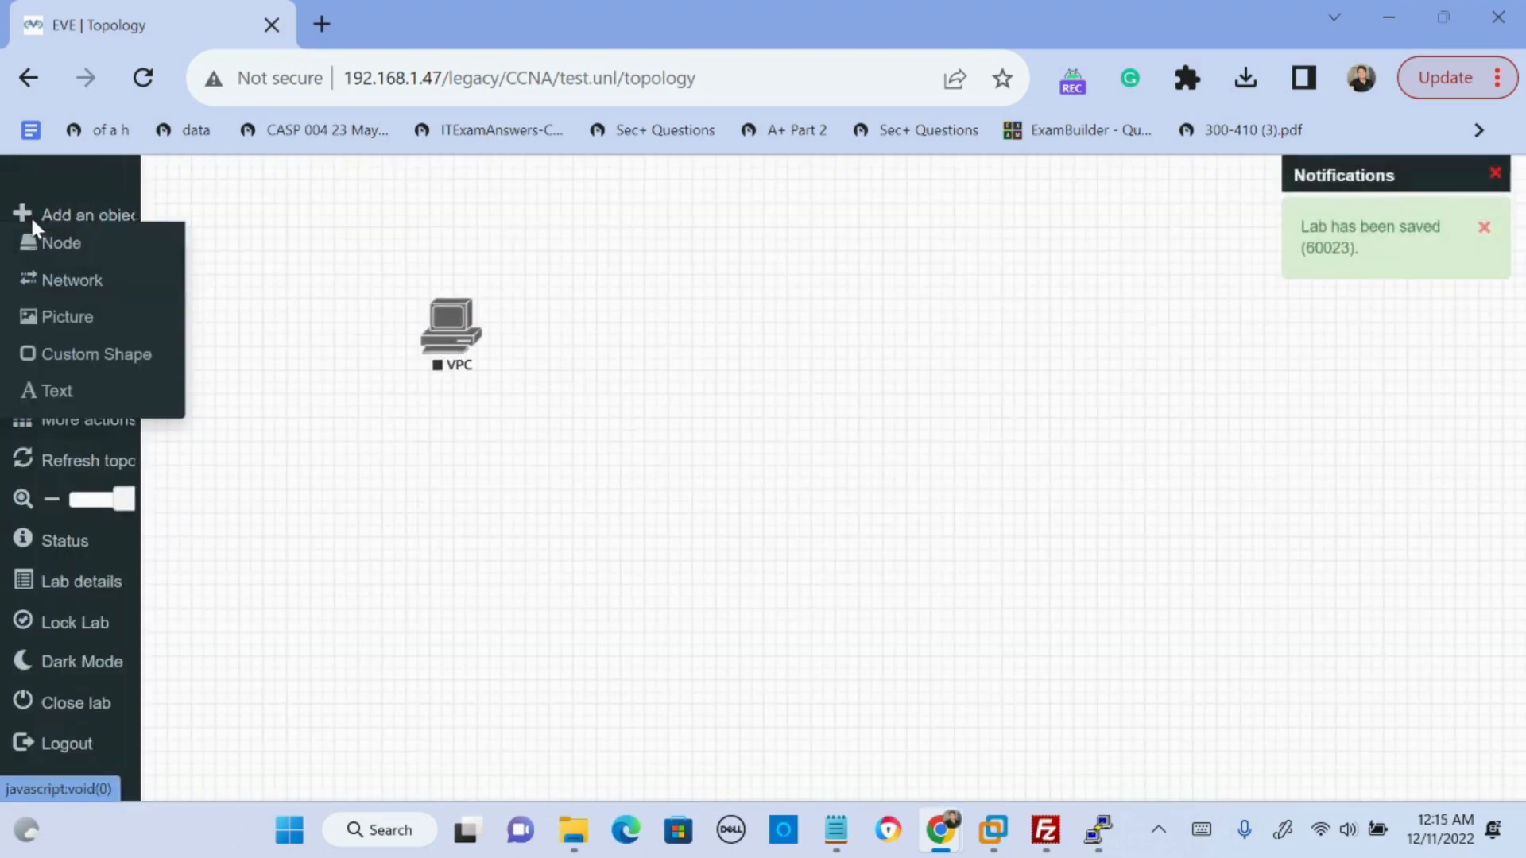
left_click(135, 248)
scroll(704, 623, "down", 15)
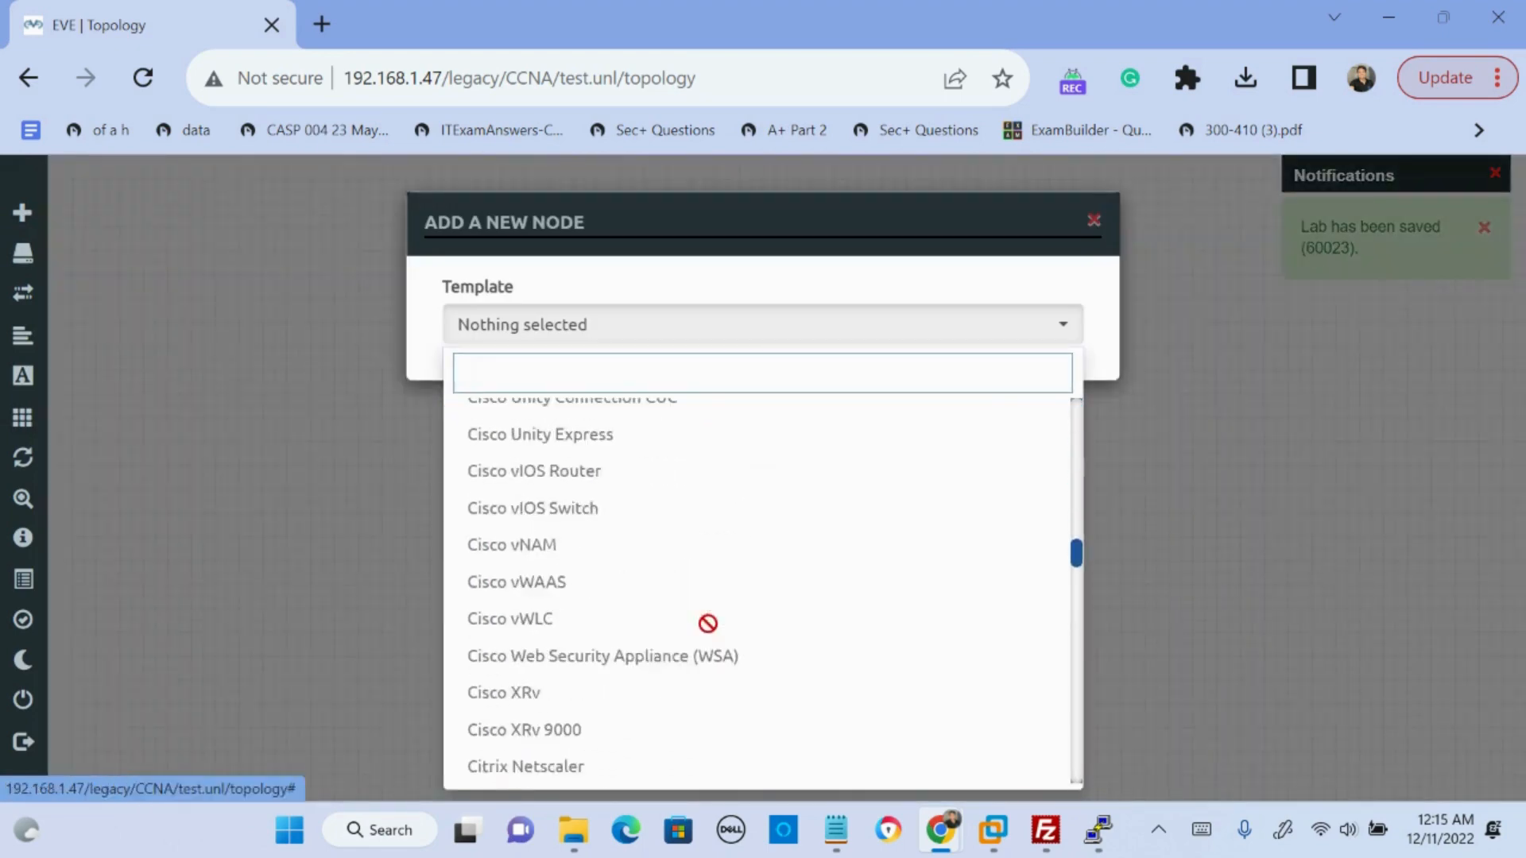
scroll(707, 627, "down", 10)
left_click(559, 480)
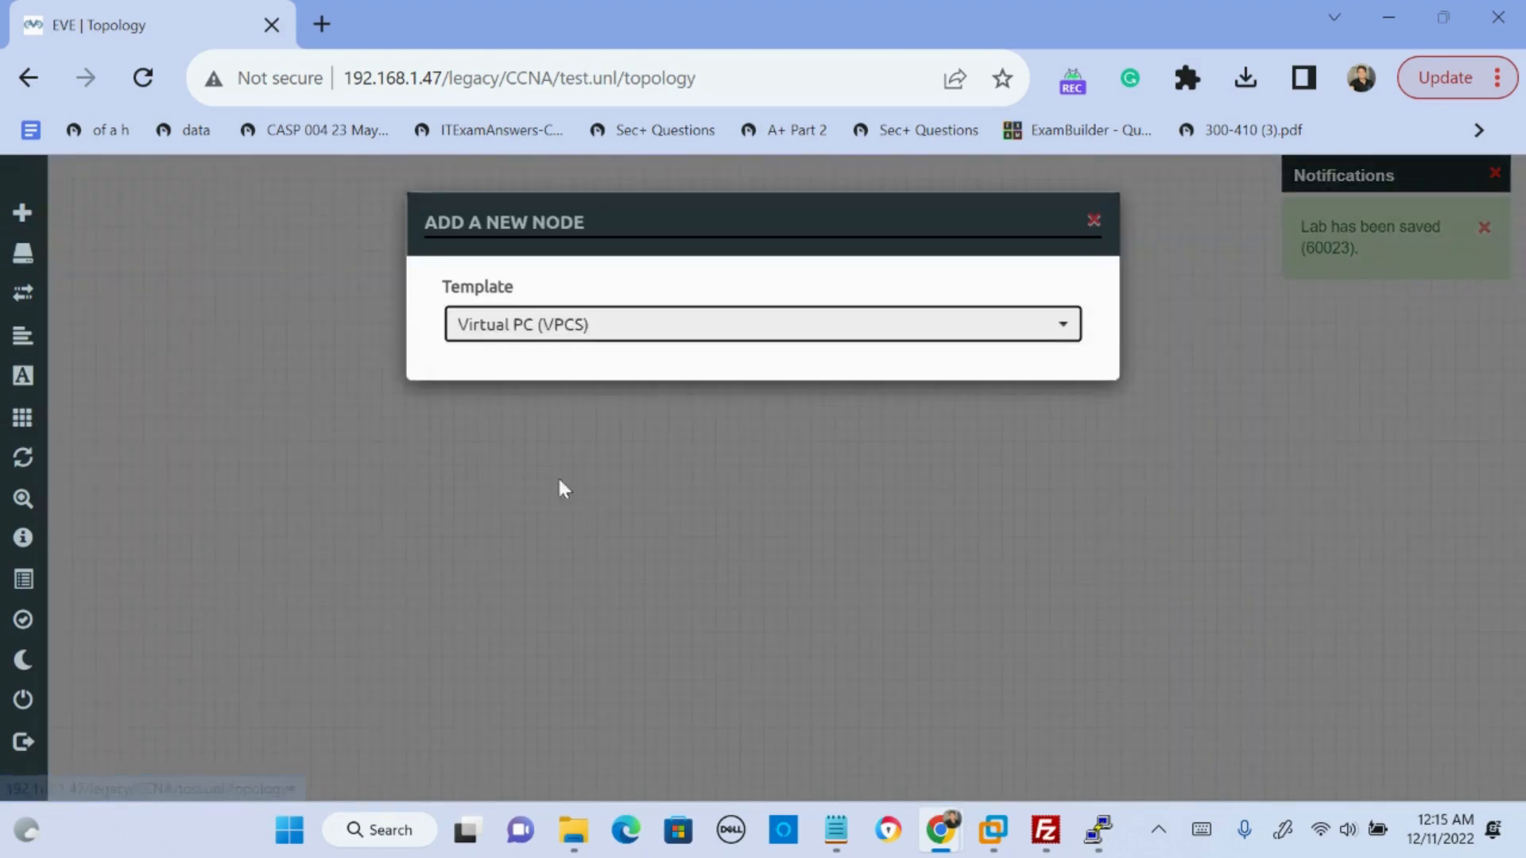
key("Tab")
type("3")
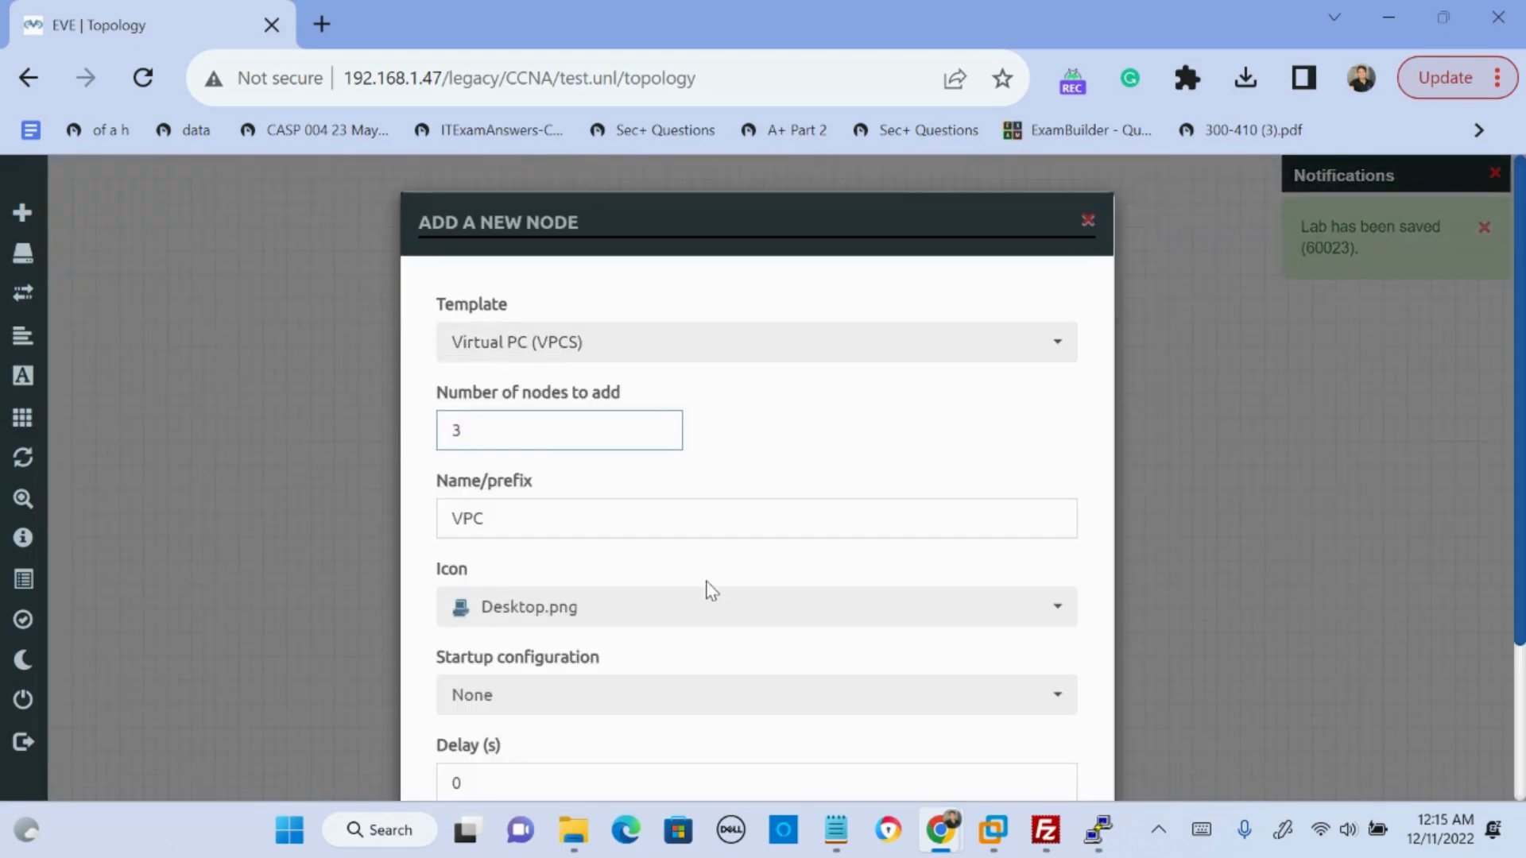
- Set the new nodes' icon to Expressway-e.png, keep the startup configuration at None, and save them to the lab
left_click(690, 619)
scroll(643, 552, "down", 2)
scroll(643, 552, "down", 3)
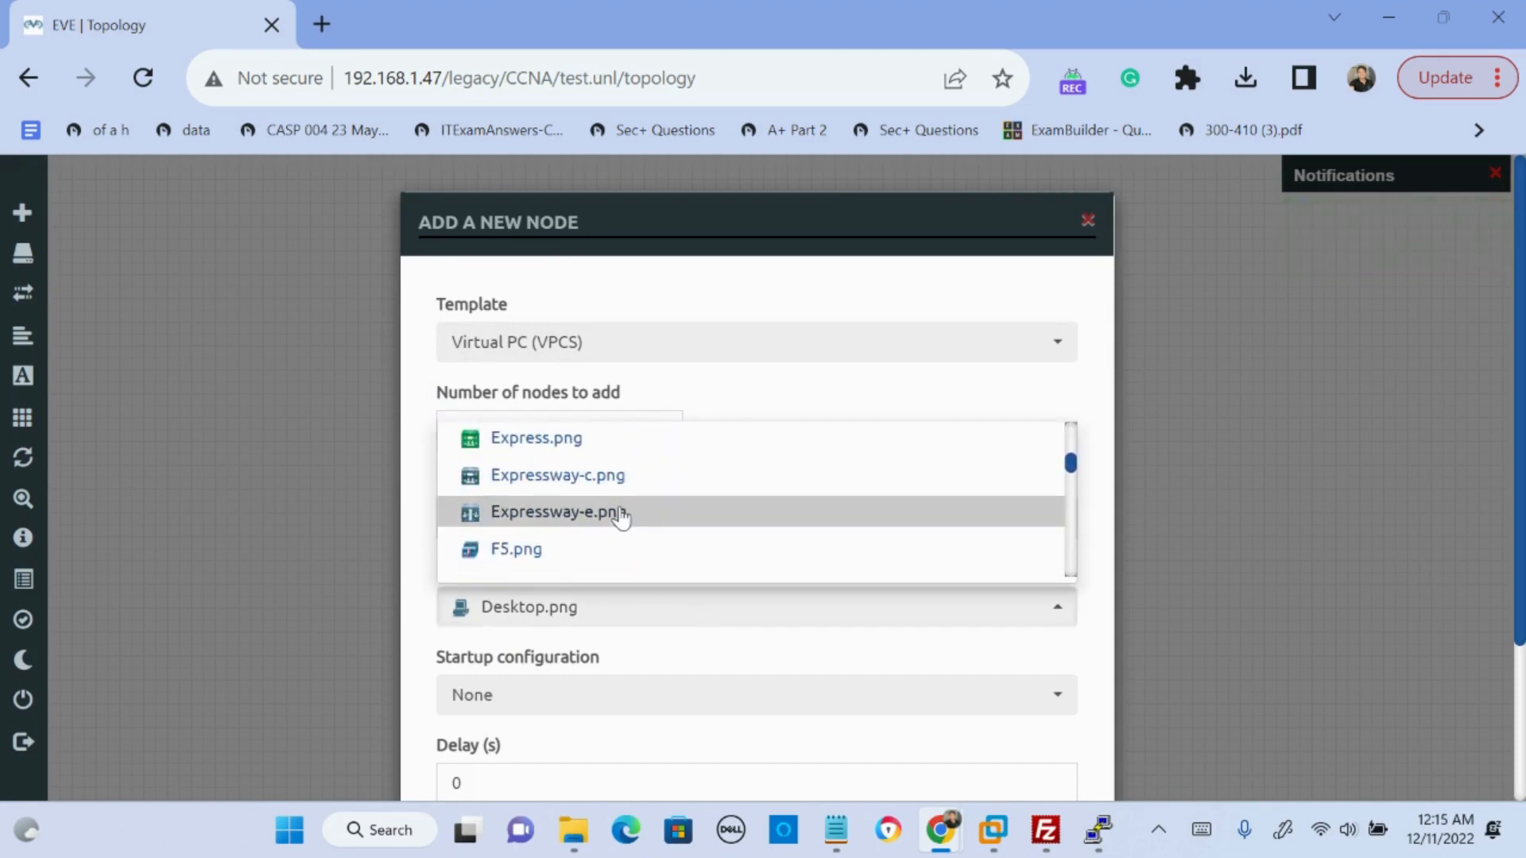
left_click(623, 514)
scroll(708, 560, "down", 3)
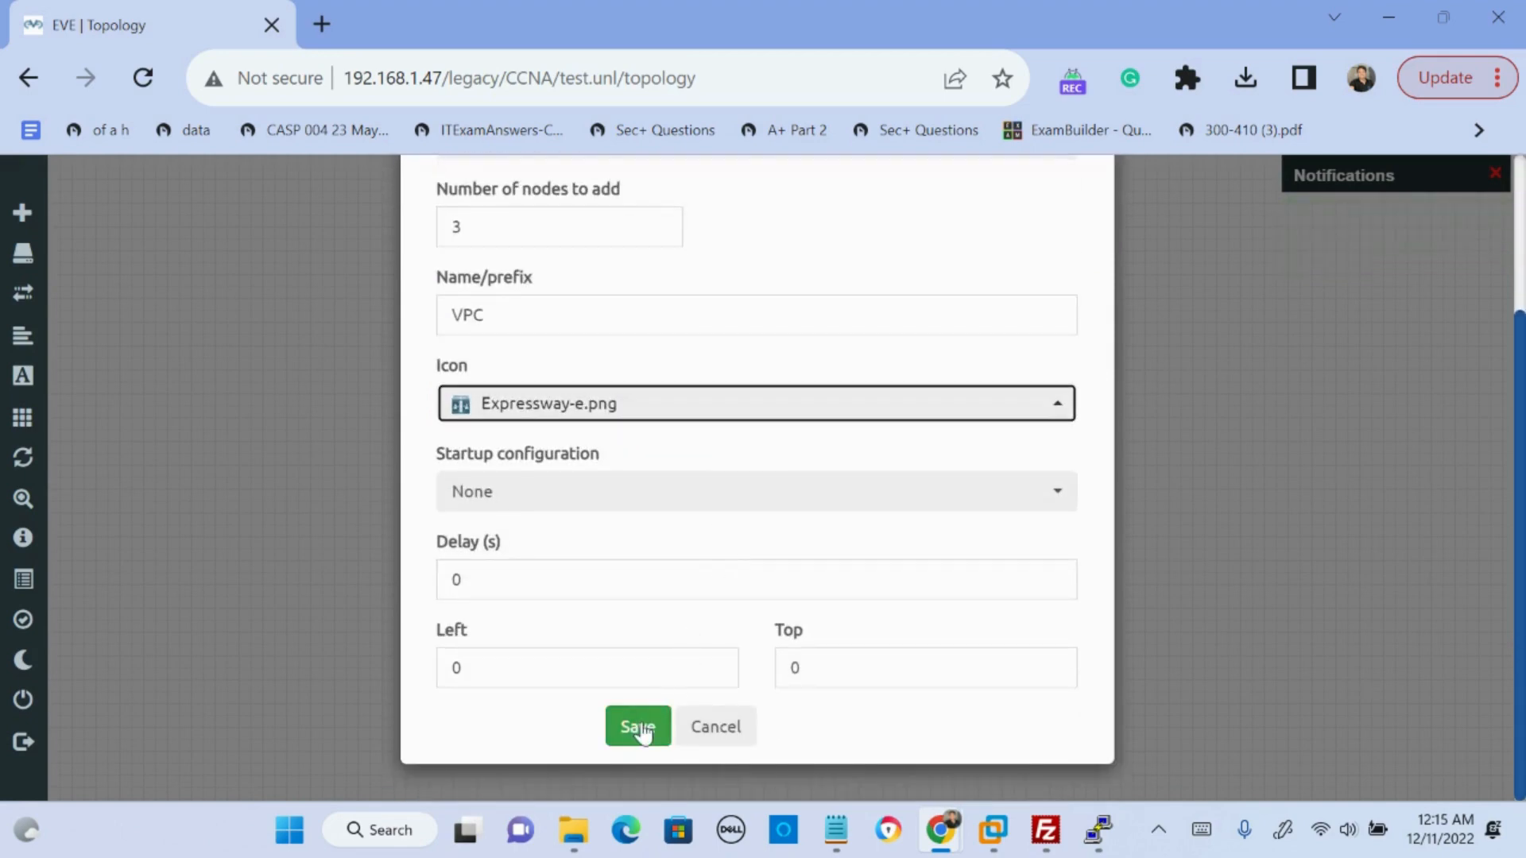
left_click(630, 502)
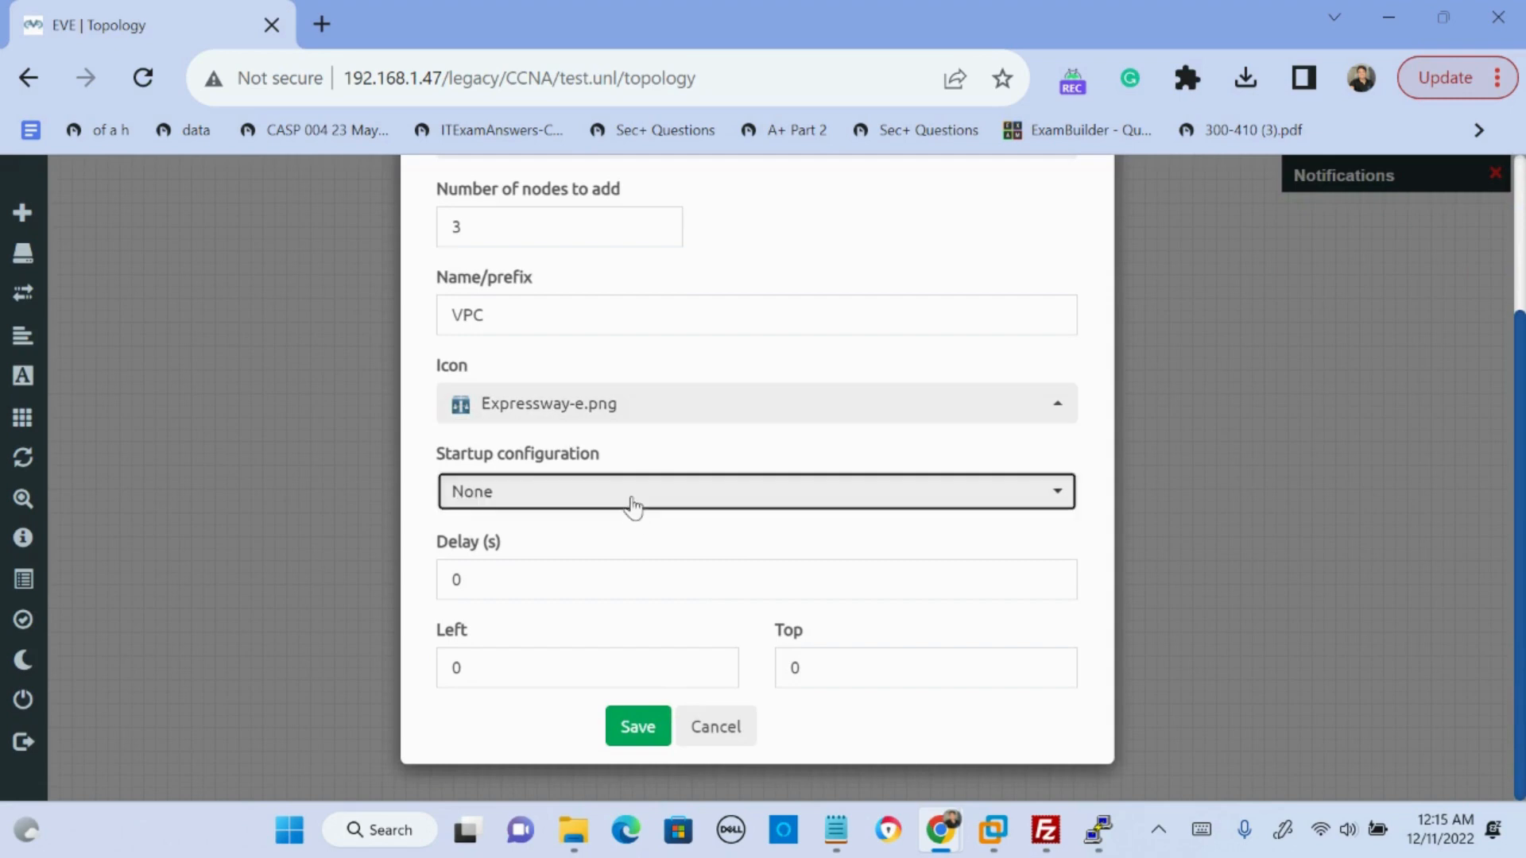
left_click(592, 572)
left_click(586, 503)
left_click(583, 535)
left_click(637, 727)
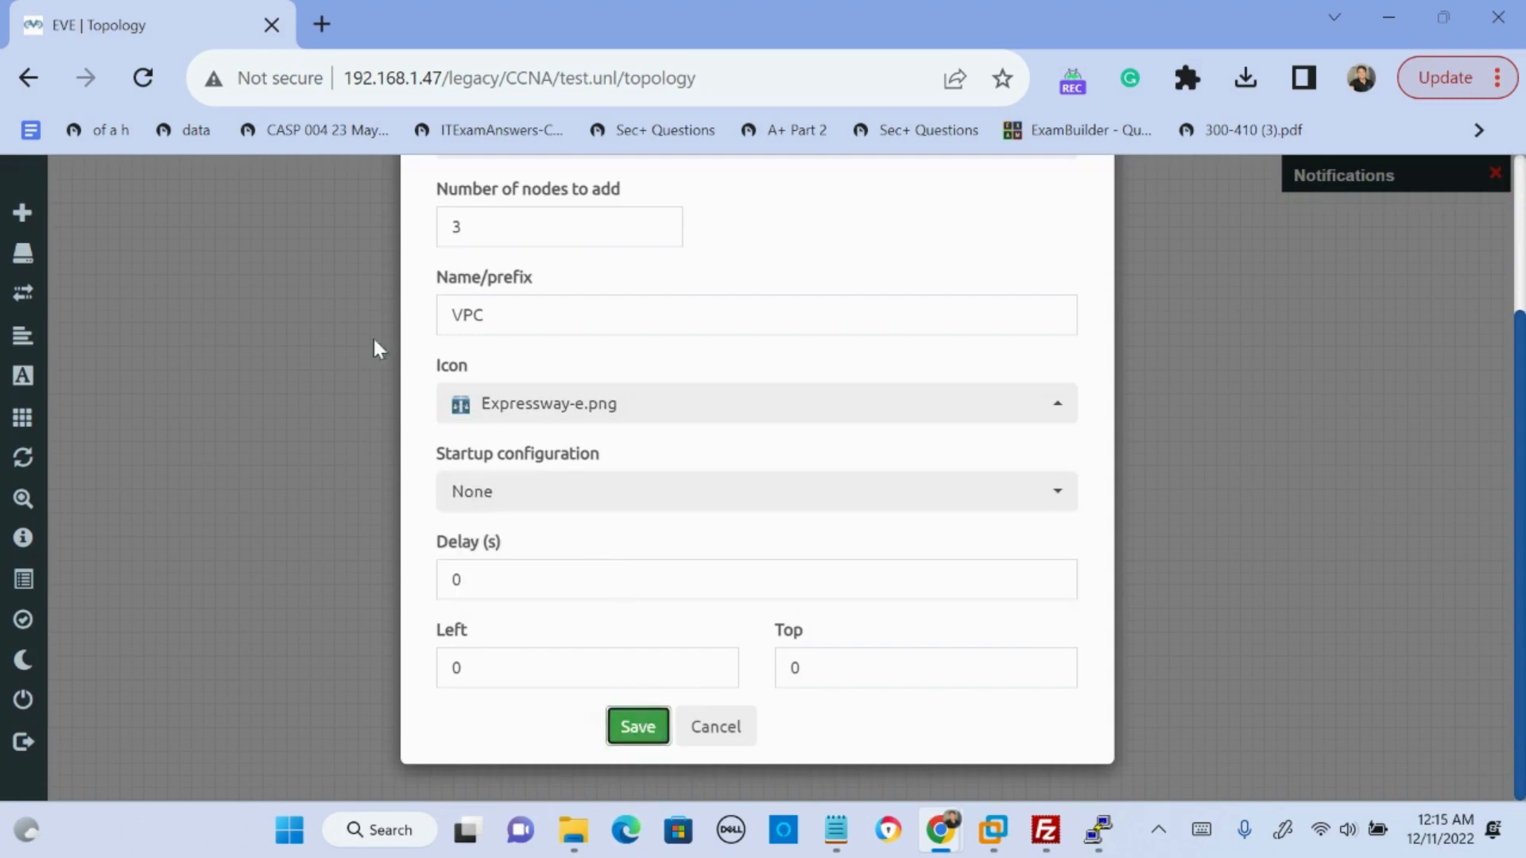
- Place VPC4 beside VPC and VPC3 below it, and connect VPC3's eth0 interface to VPC's eth0
left_click_drag(586, 358, 660, 359)
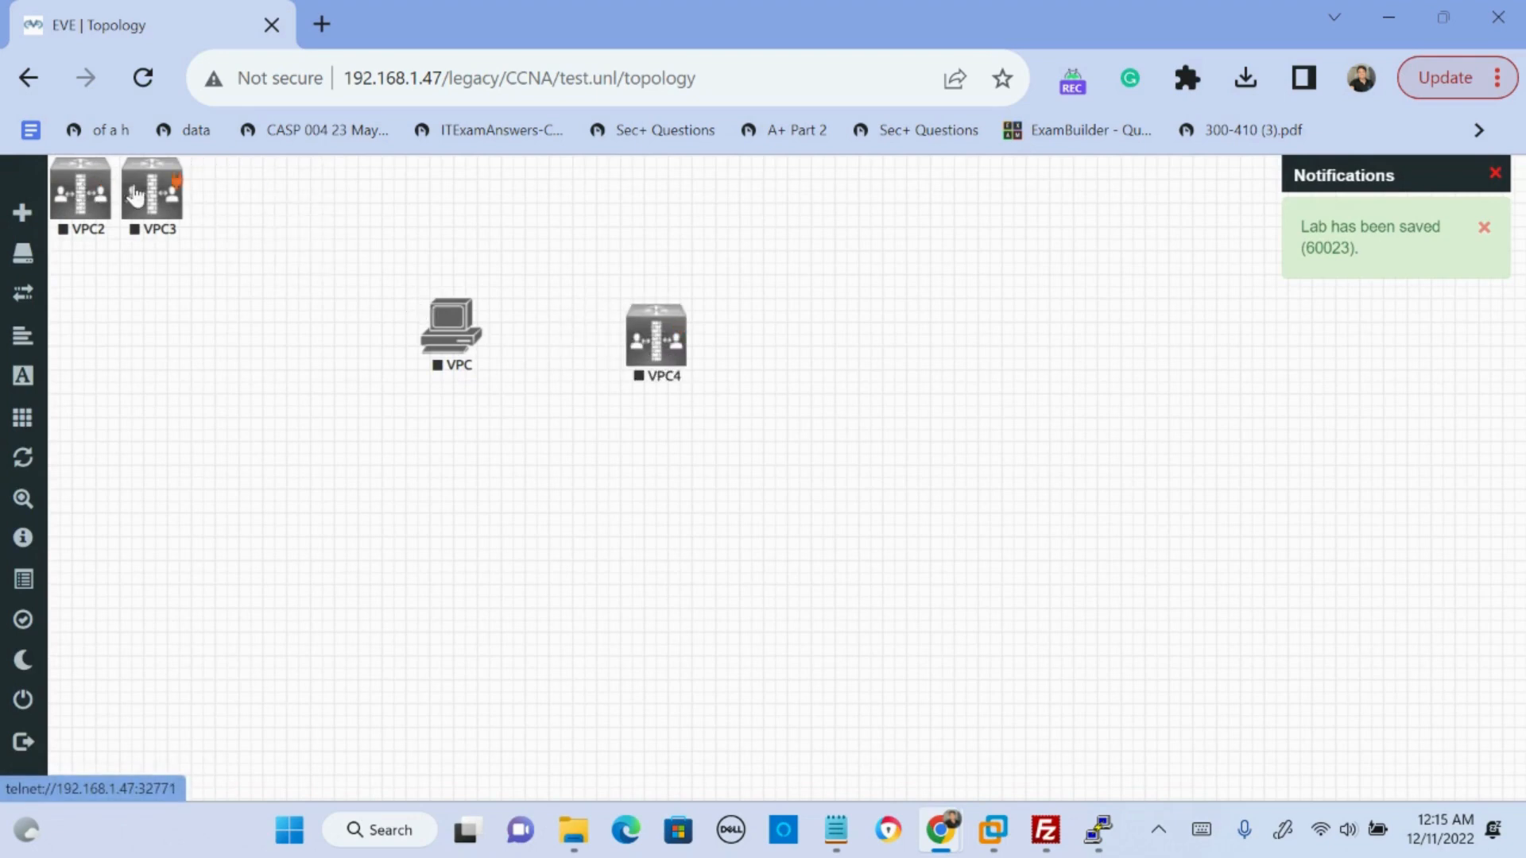
left_click_drag(165, 196, 401, 484)
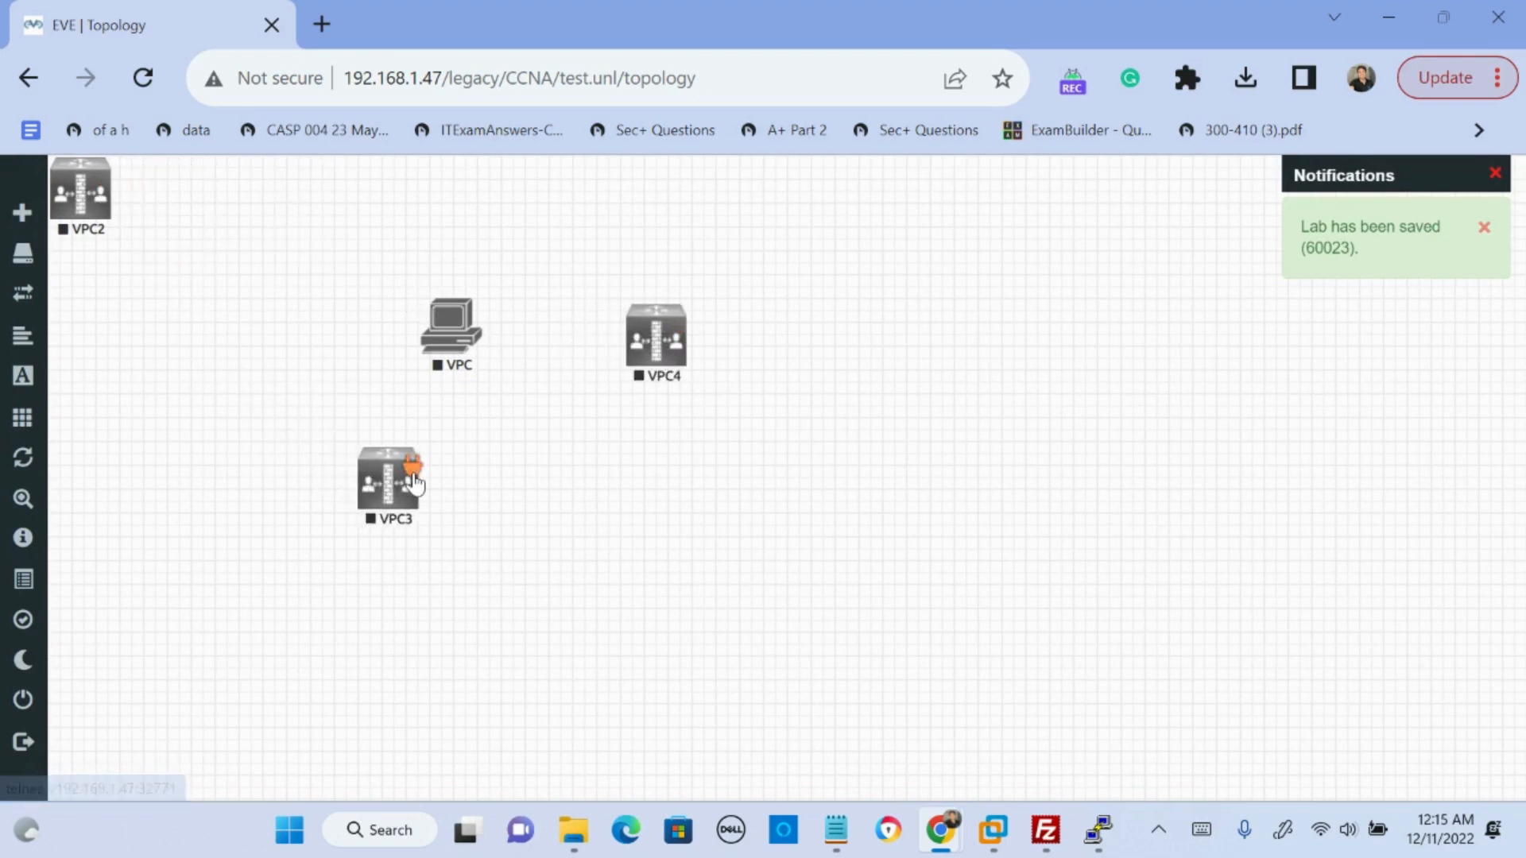
left_click_drag(413, 482, 466, 331)
scroll(818, 596, "down", 2)
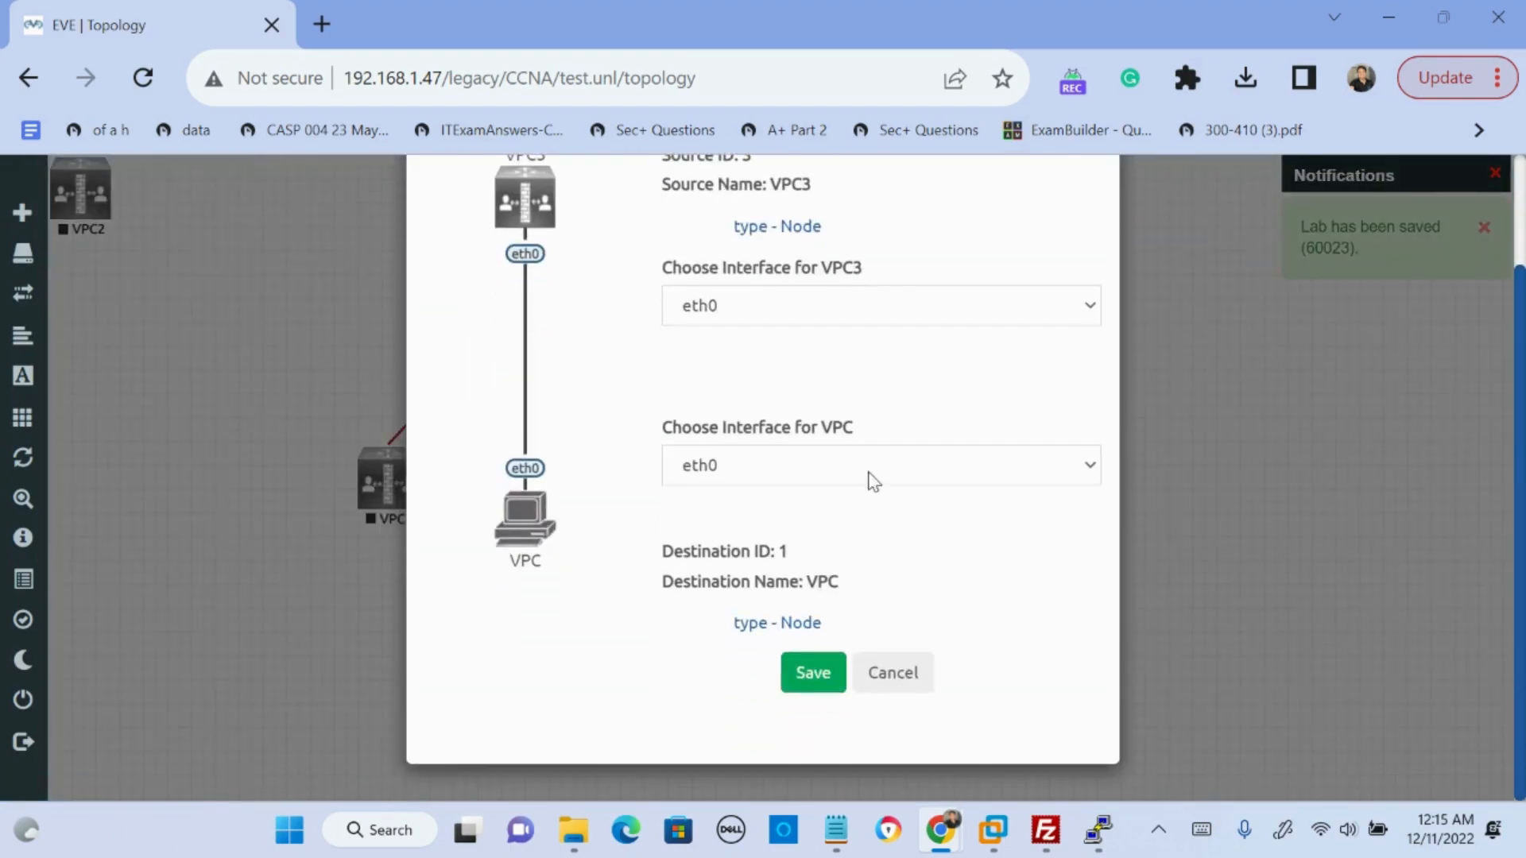
left_click(794, 672)
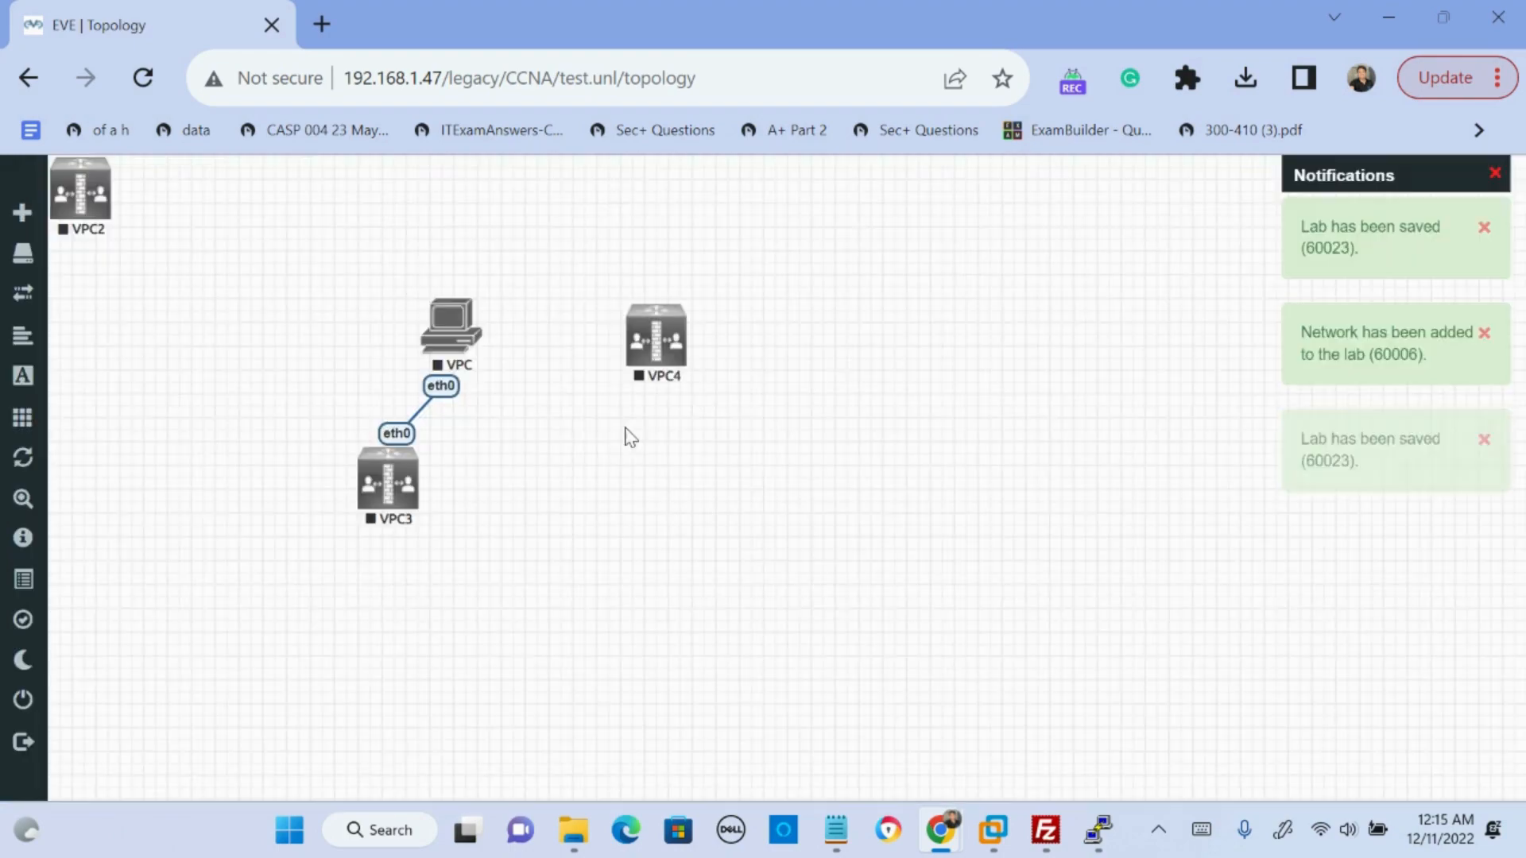
left_click_drag(531, 267, 433, 401)
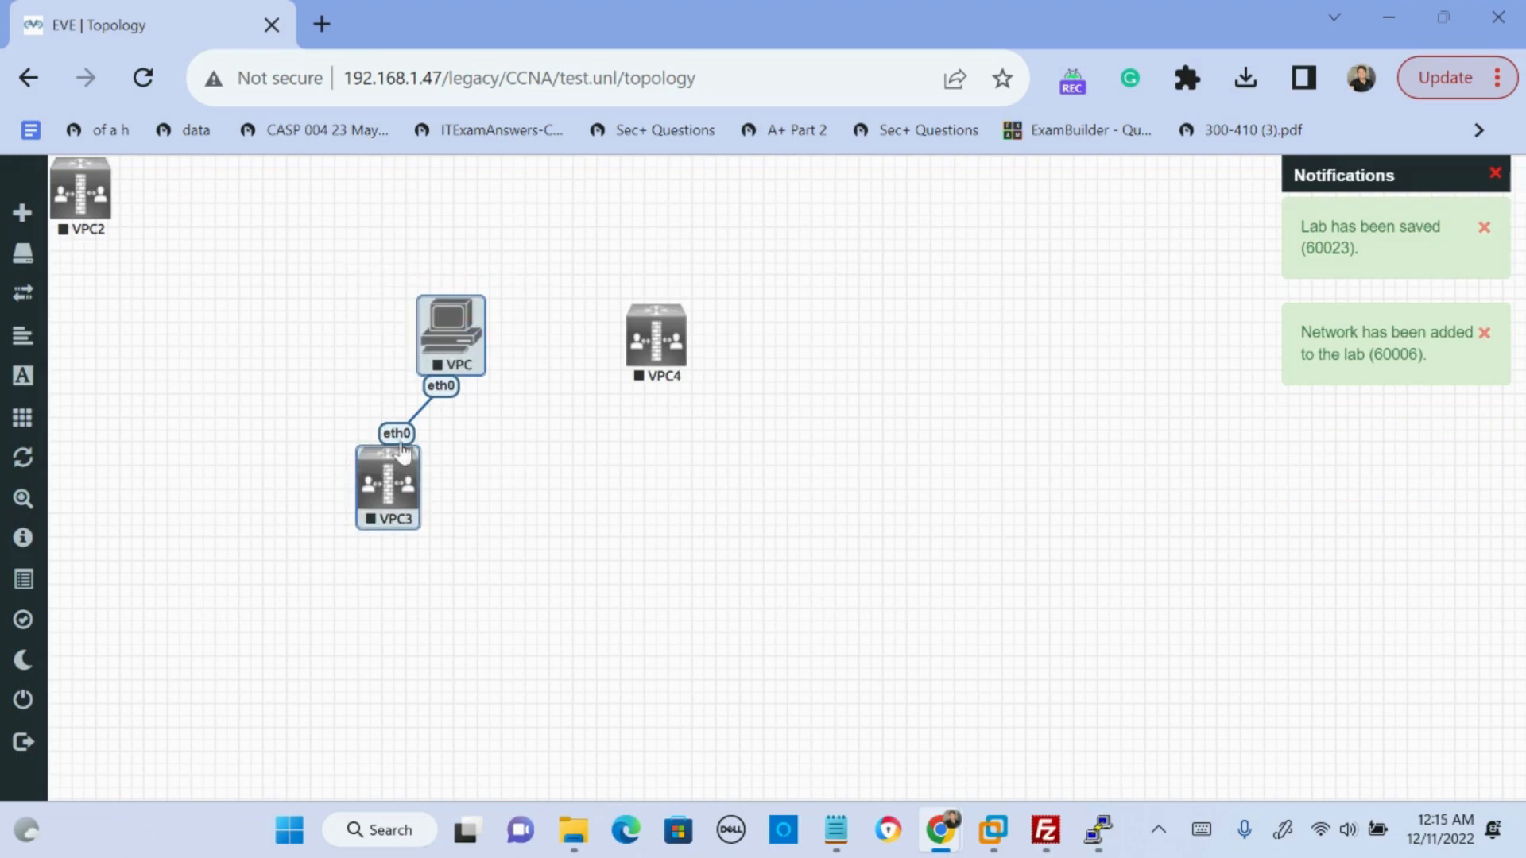
- Start the VPC4 and VPC nodes individually
right_click(669, 335)
left_click(735, 383)
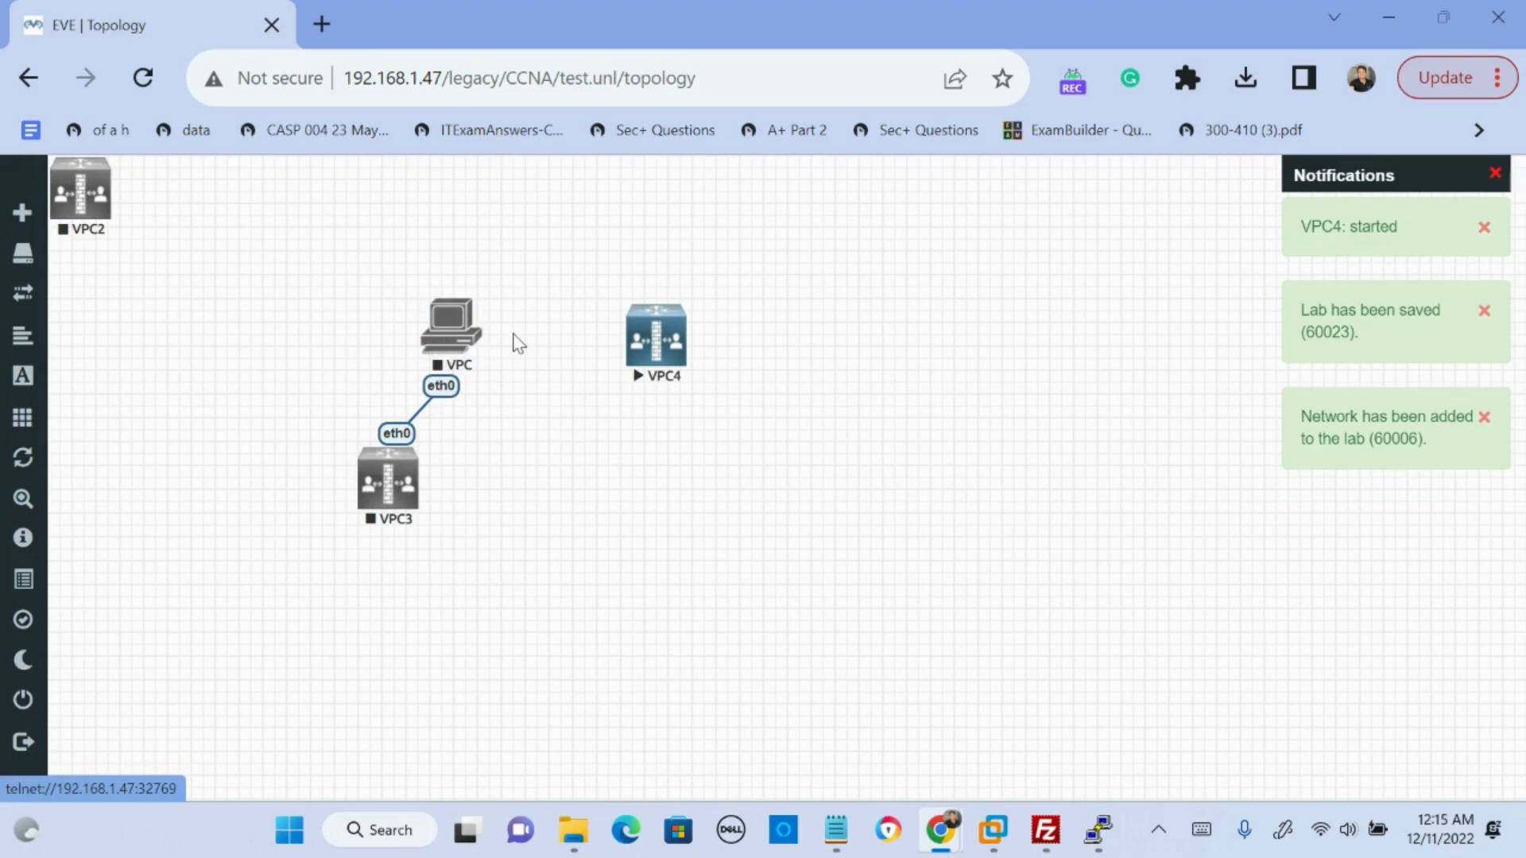
right_click(665, 342)
left_click(608, 399)
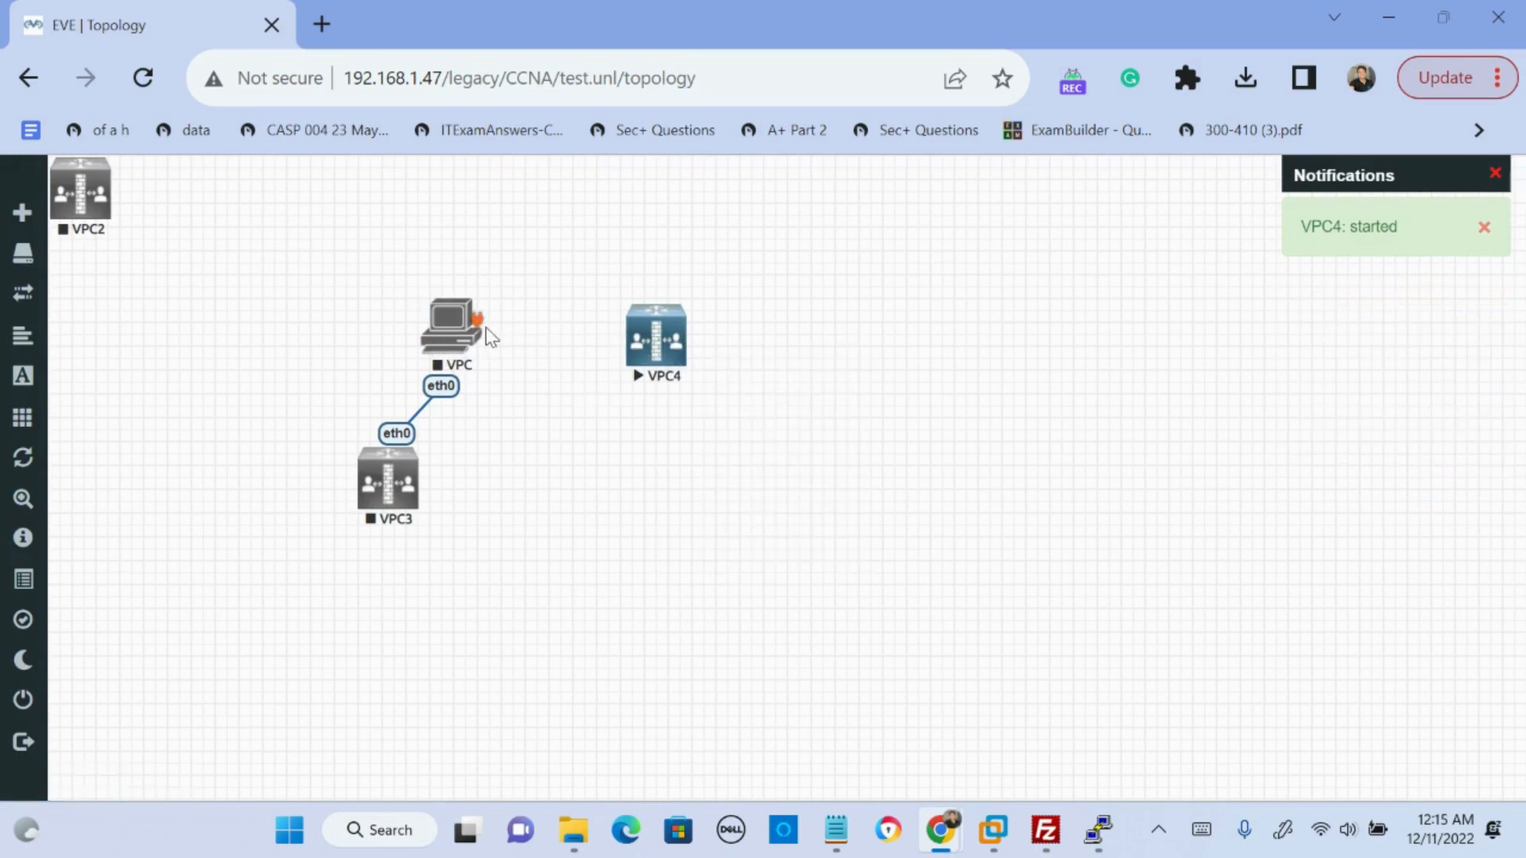
right_click(450, 347)
left_click(516, 391)
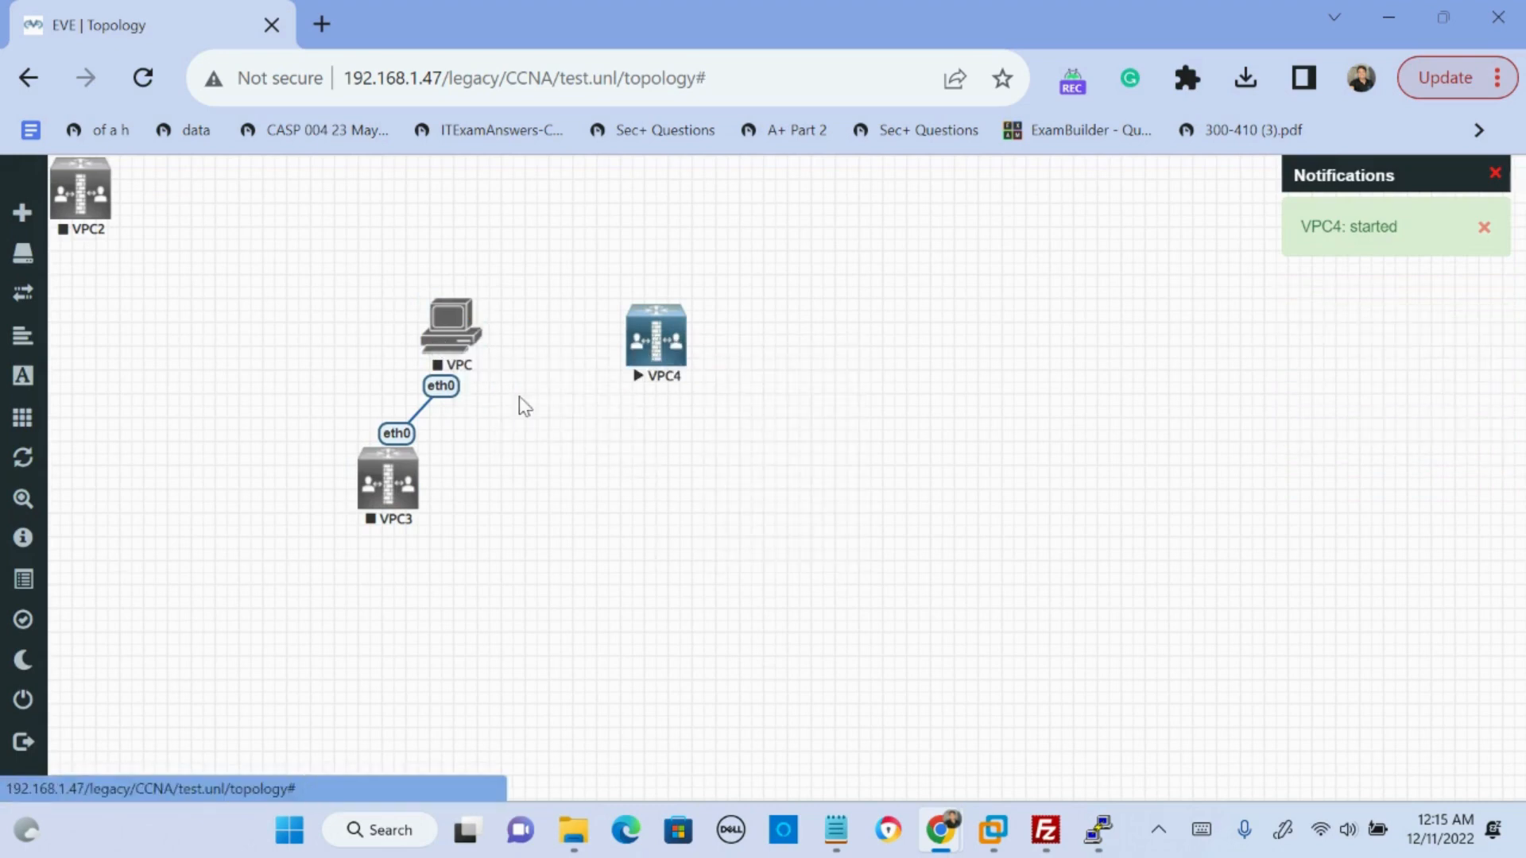
- Open the edit settings of node VPC3 and close them without making changes
right_click(395, 500)
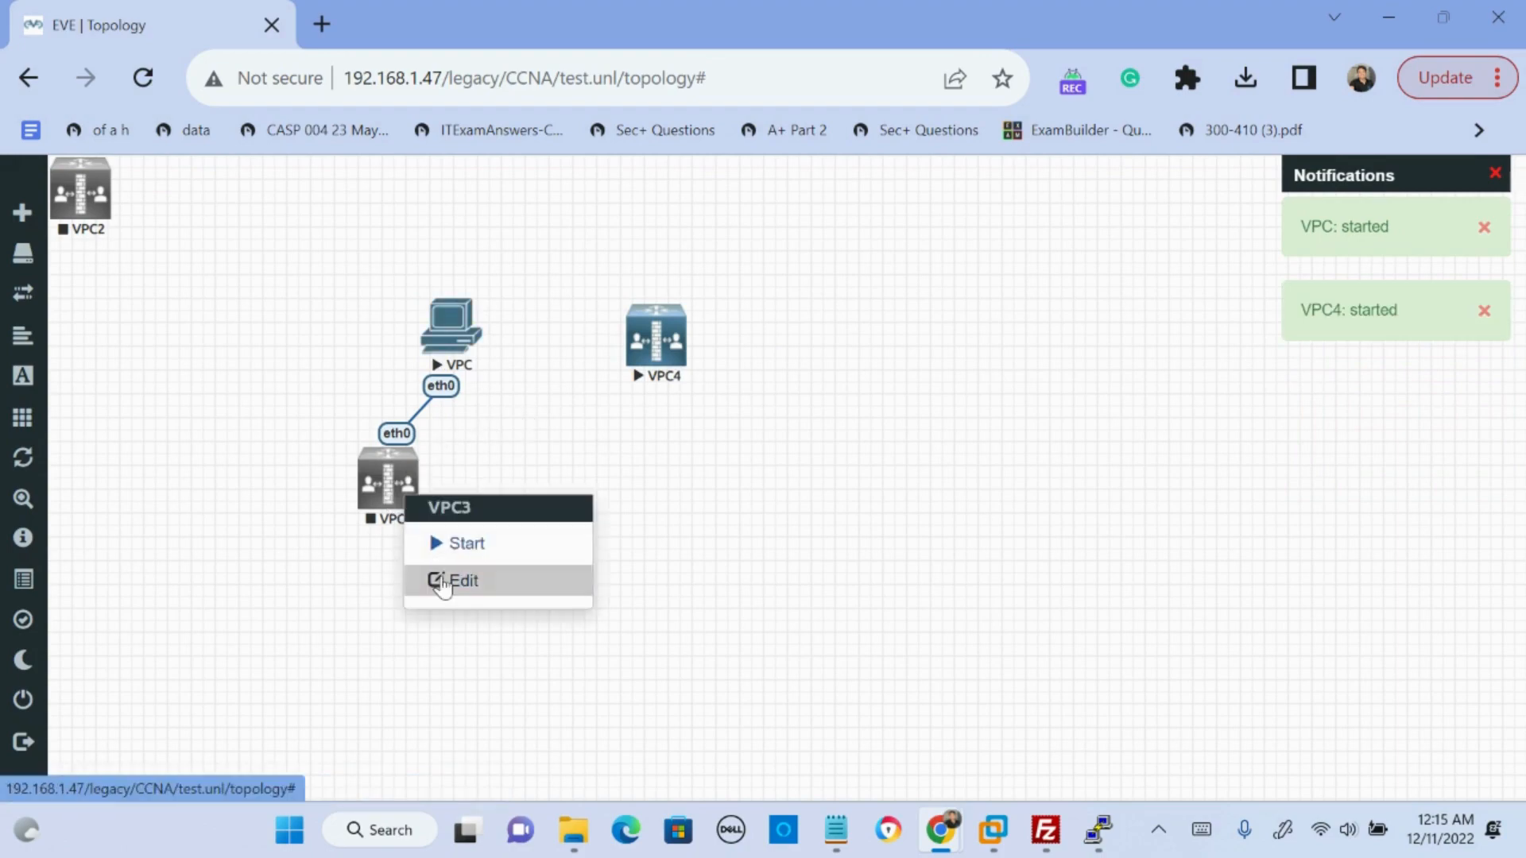
left_click(434, 579)
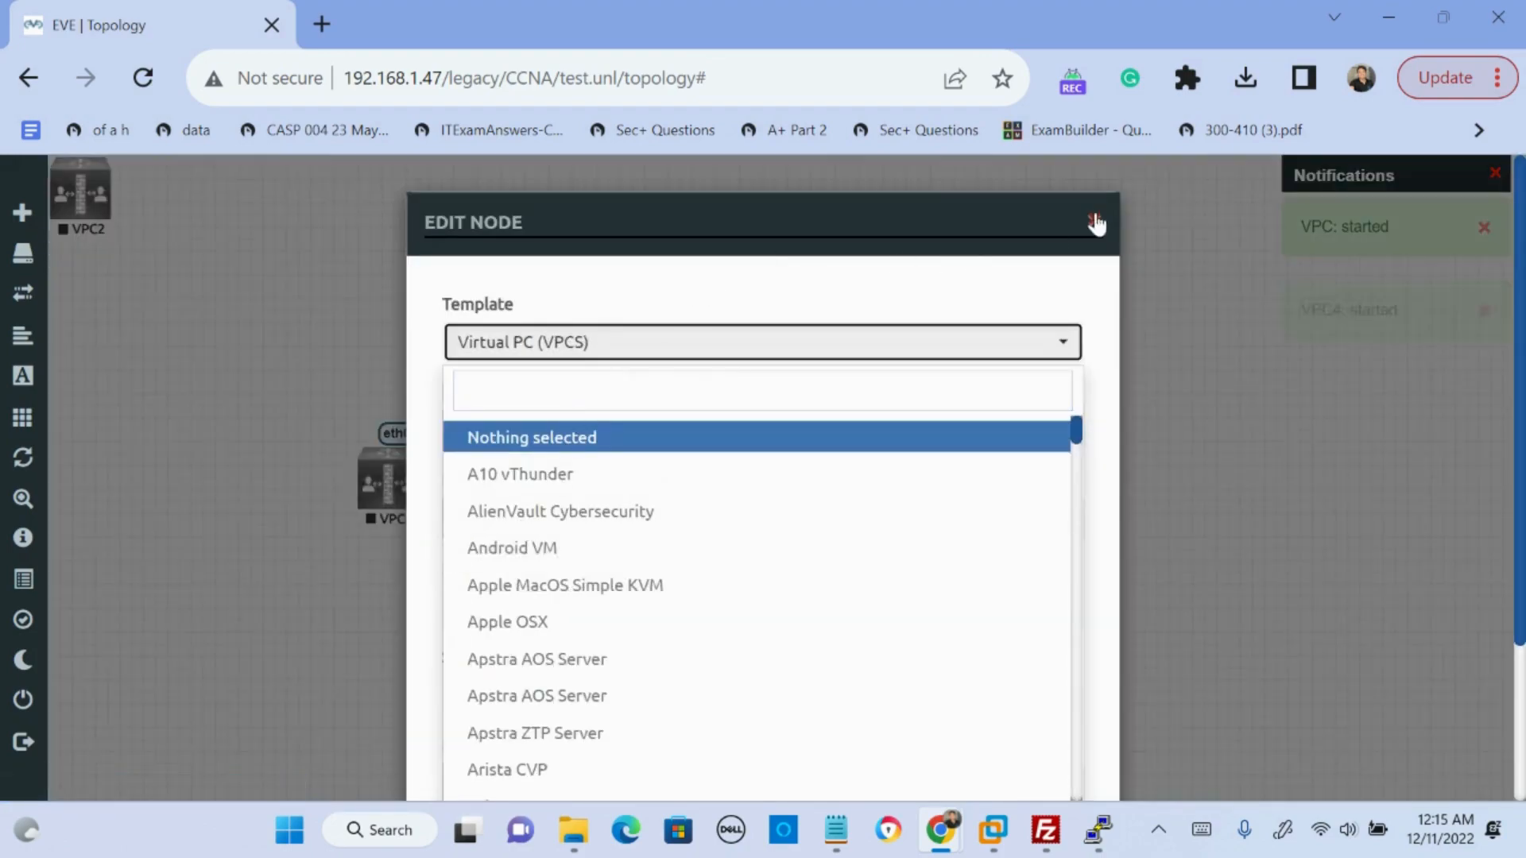
left_click(1094, 221)
- Start all nodes in the lab at once
mouse_move(19, 317)
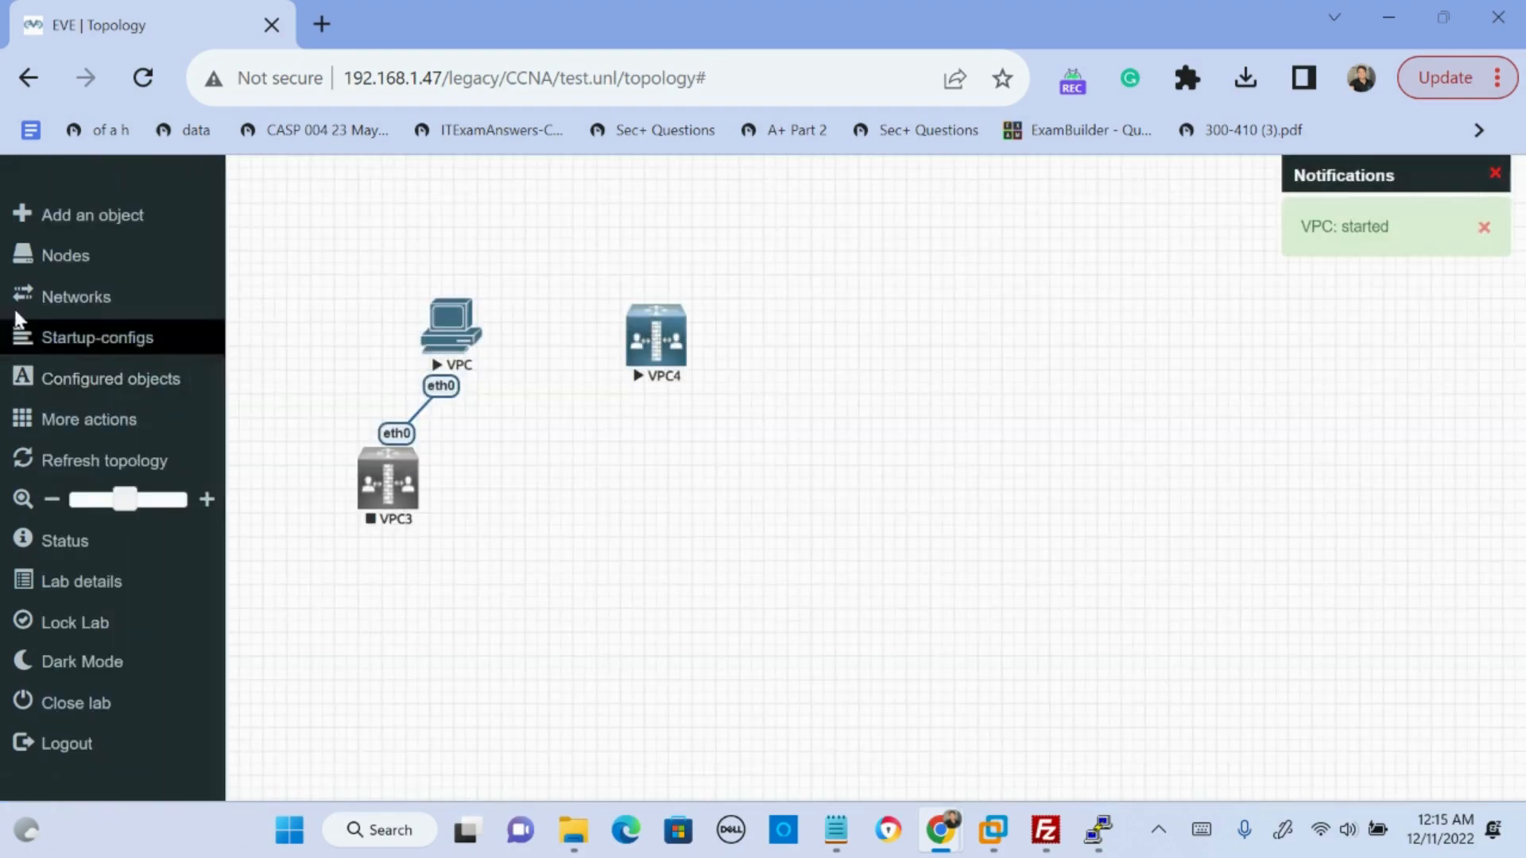
left_click(67, 419)
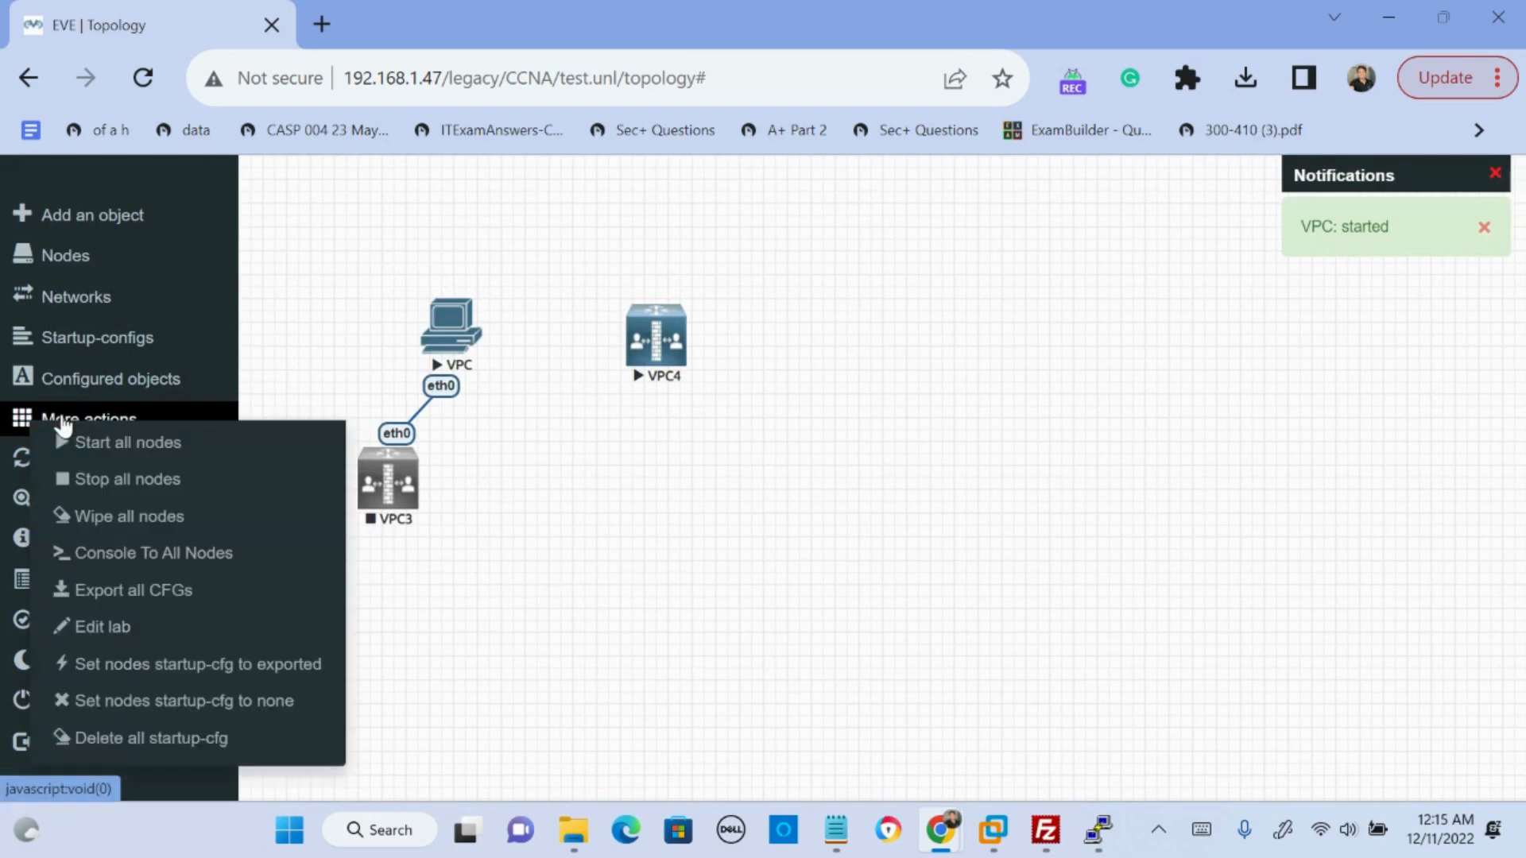
left_click(138, 443)
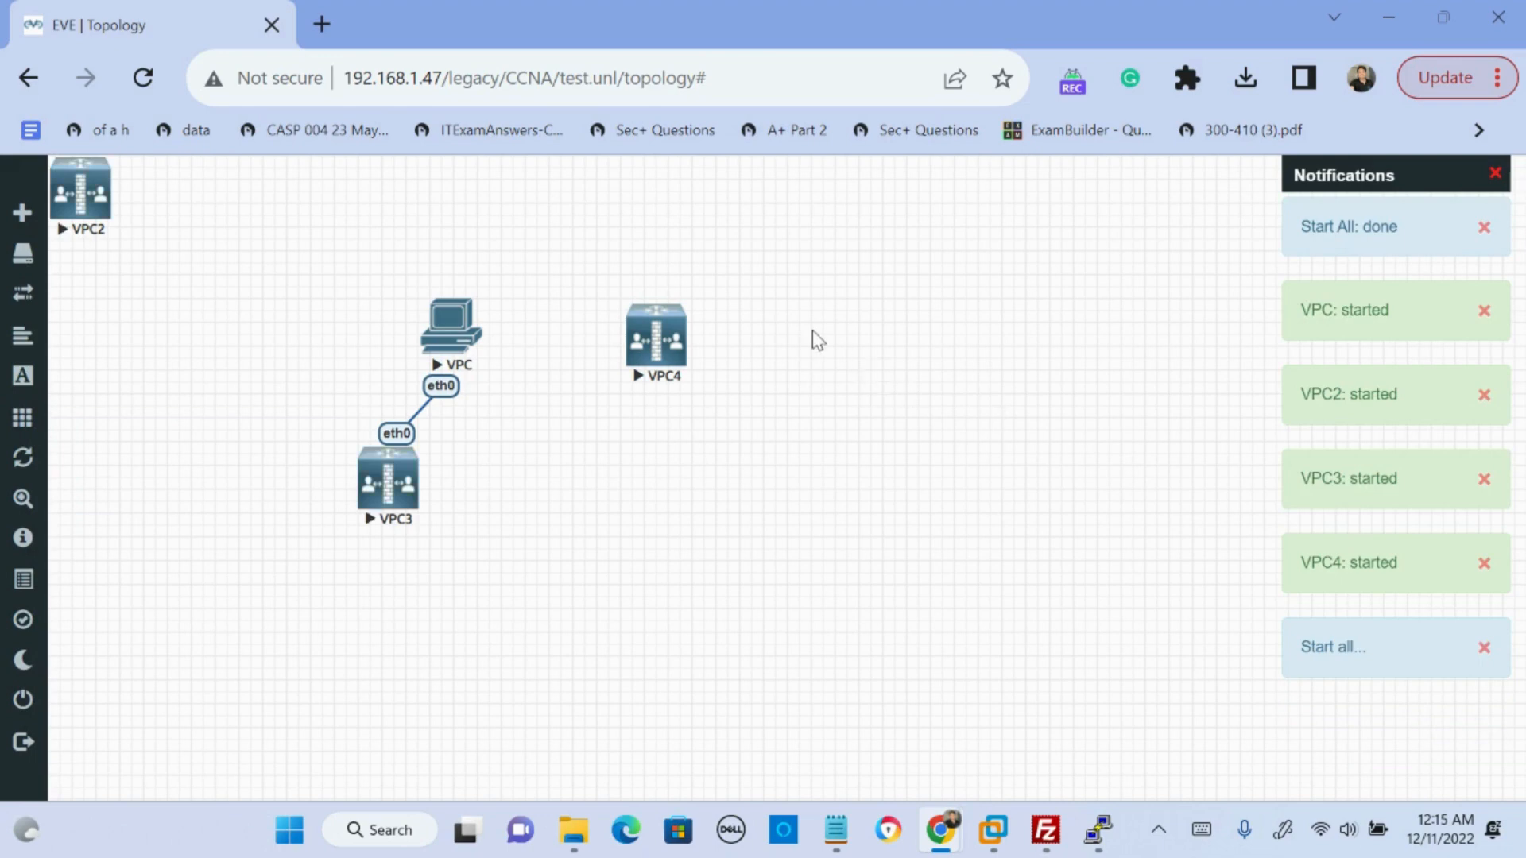
- Switch to the EVE-NG server's SSH terminal, create a directory named abc in the root user's home, and change into it
left_click(1395, 16)
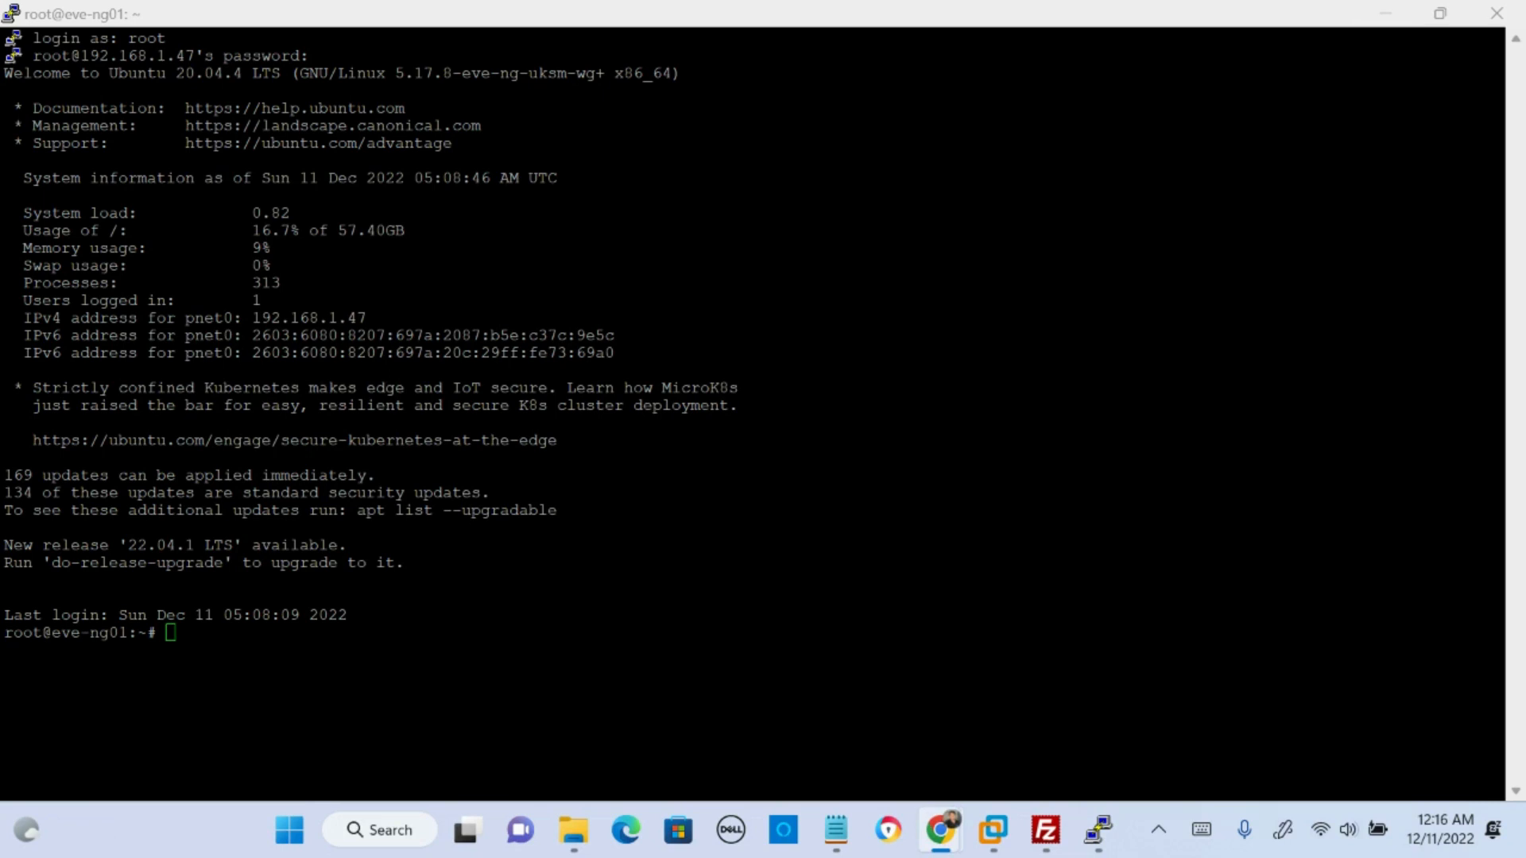
left_click(379, 658)
type("m")
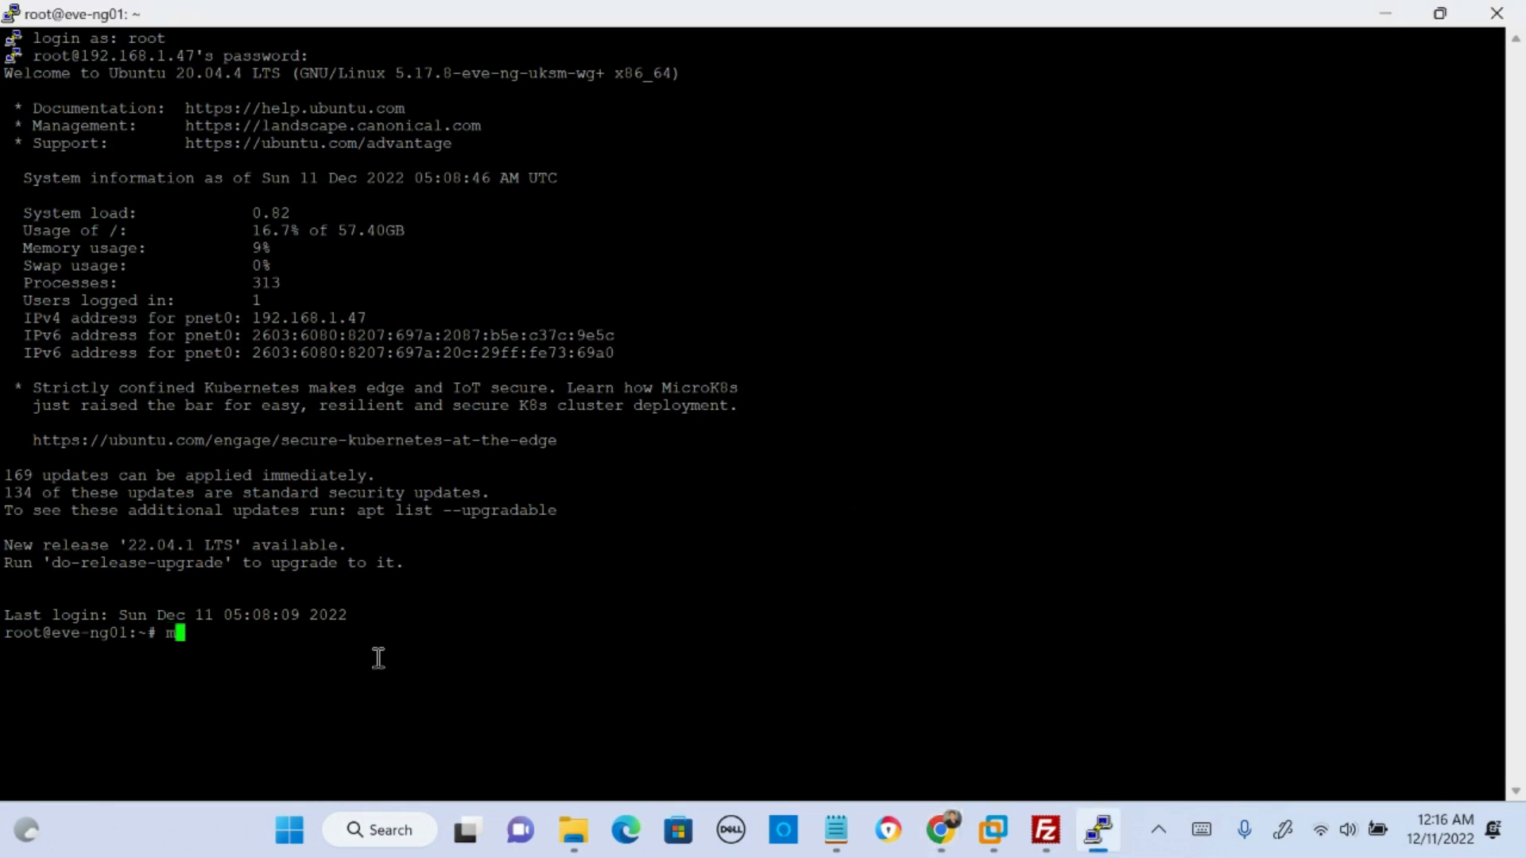
type("kdir abc")
key("Return")
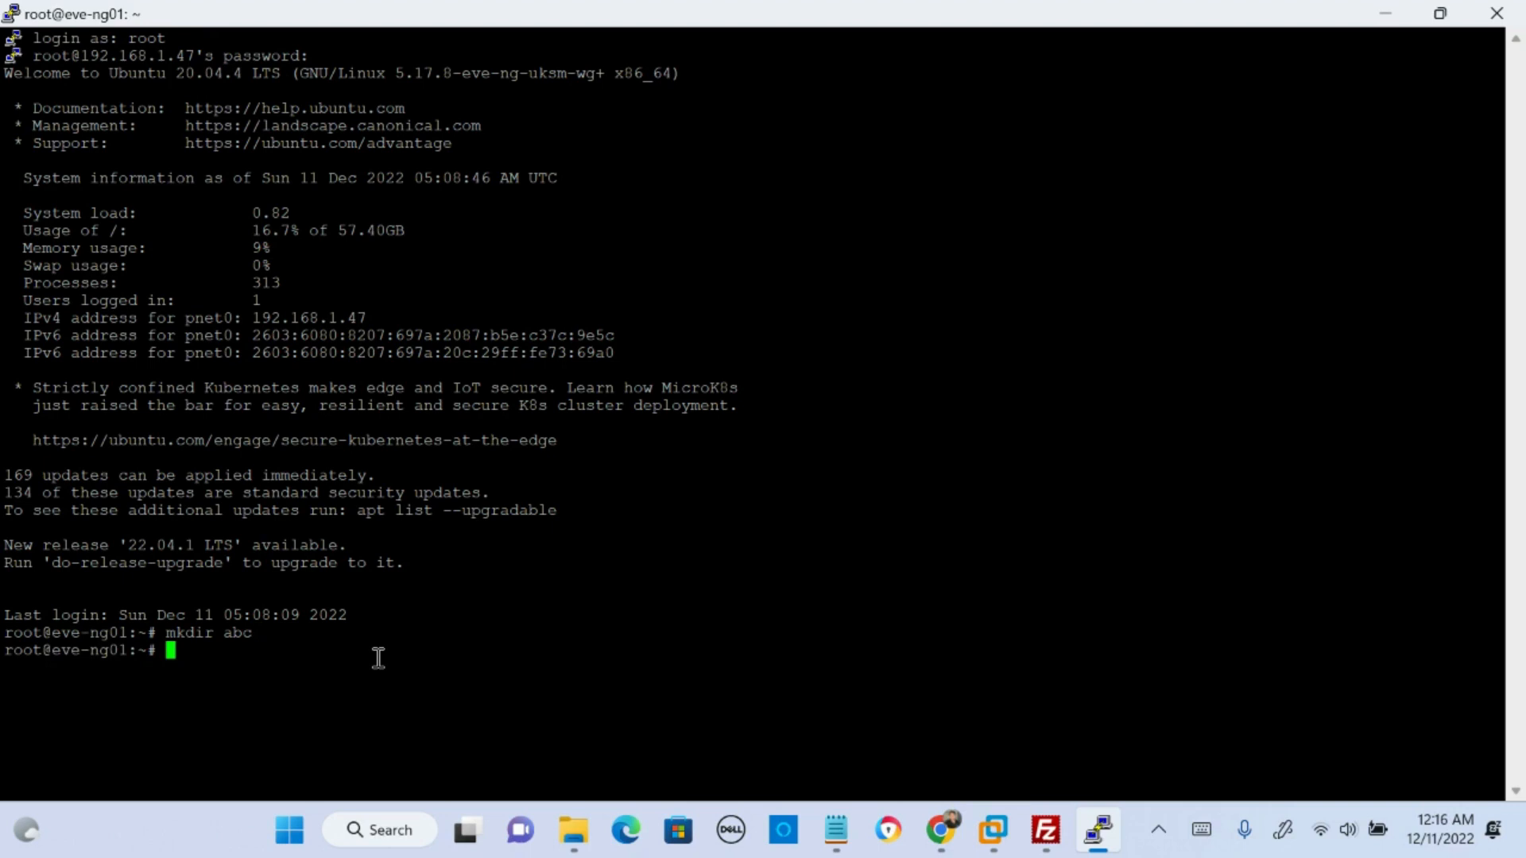
type("cd abc")
key("Return")
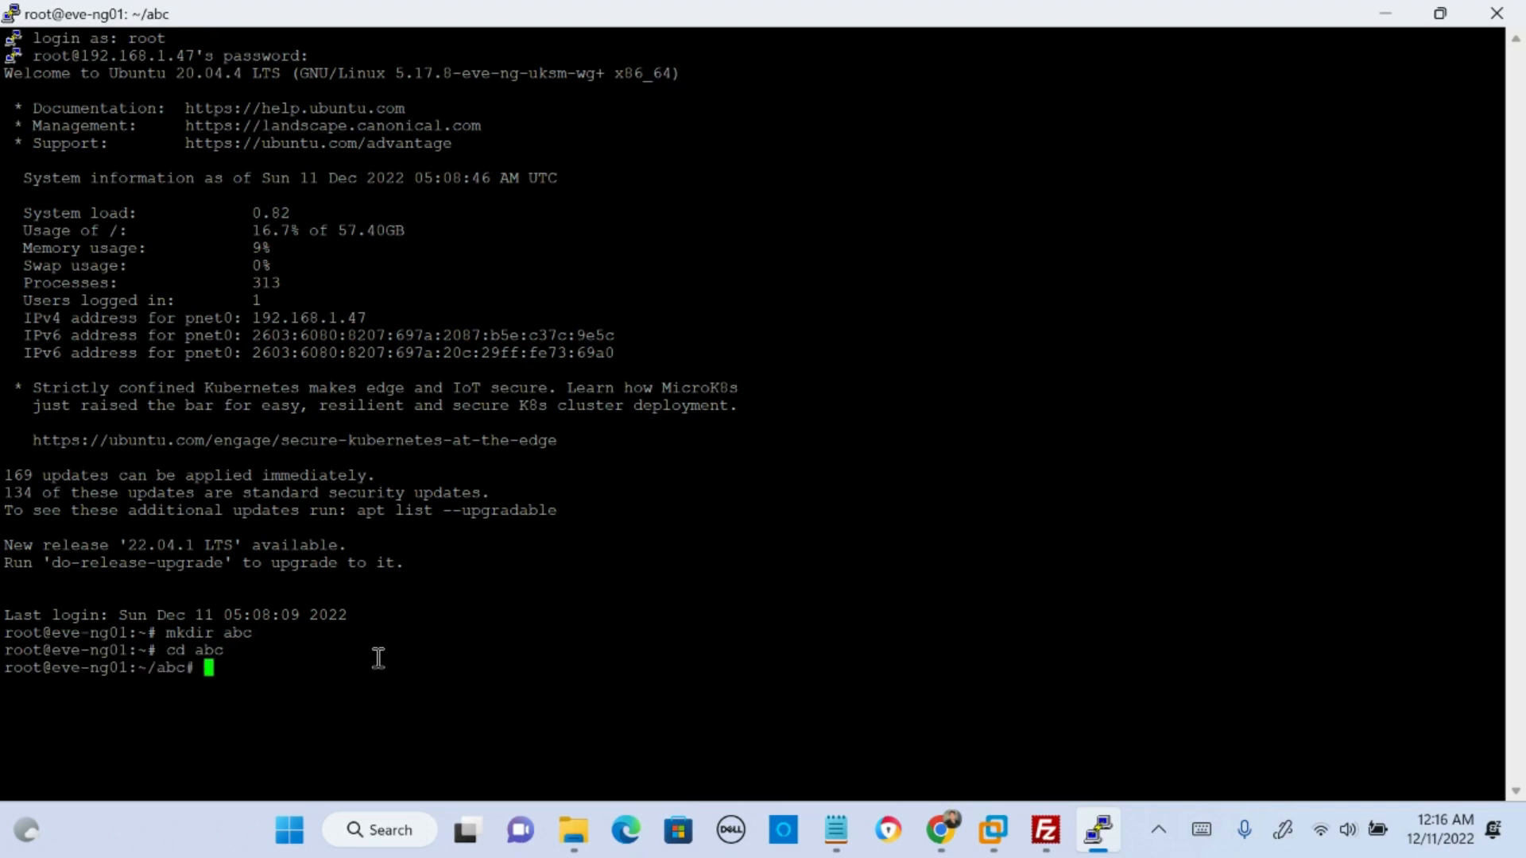
left_click_drag(131, 670, 186, 672)
left_click(236, 664)
- Switch to FileZilla and connect to 192.168.1.47 on port 22 as root, entering the account password
left_click(1044, 844)
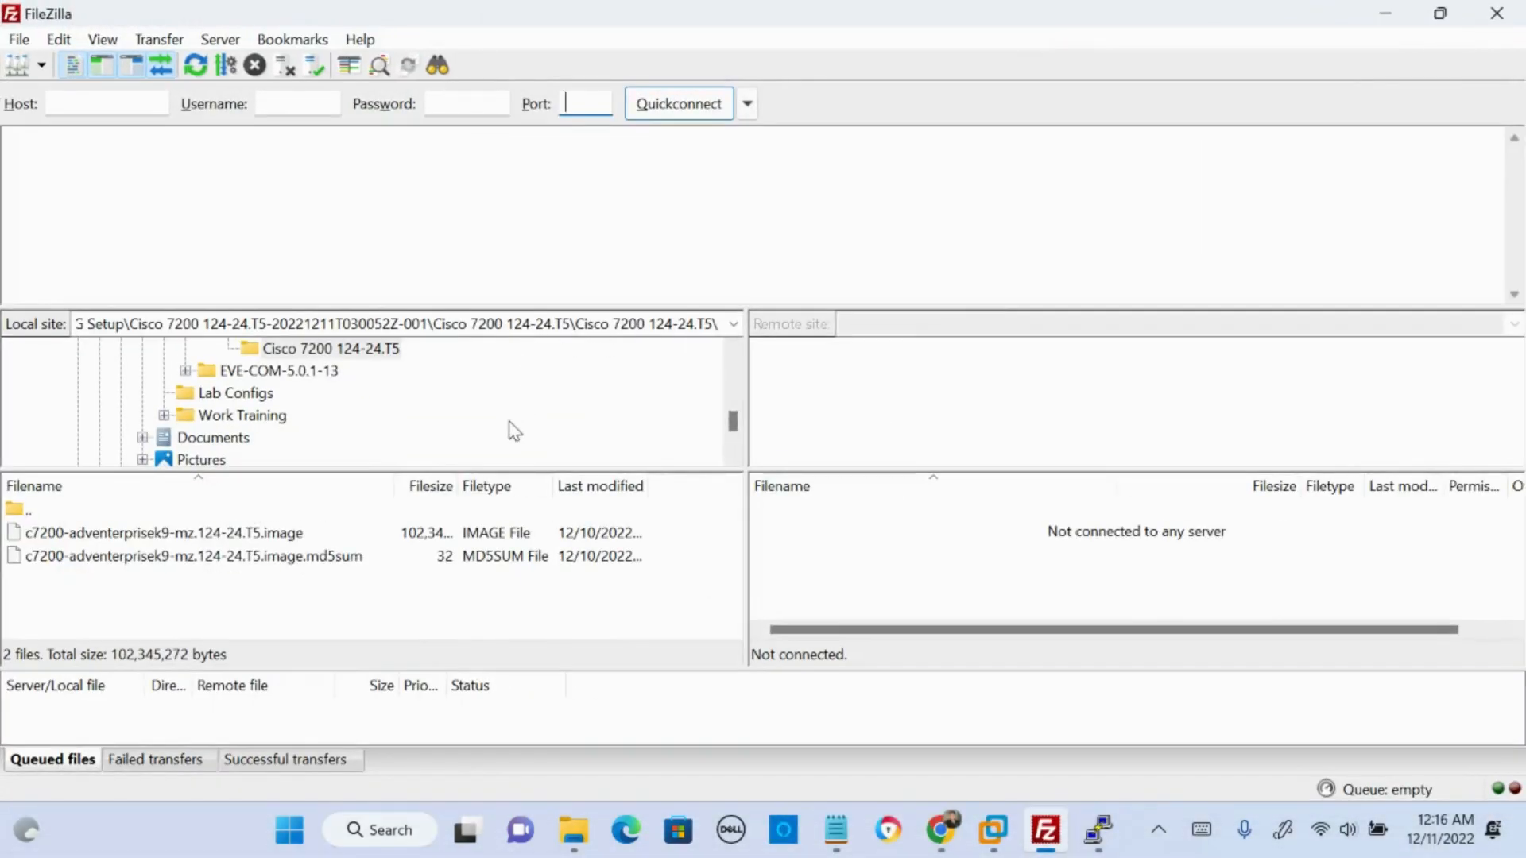
left_click(121, 98)
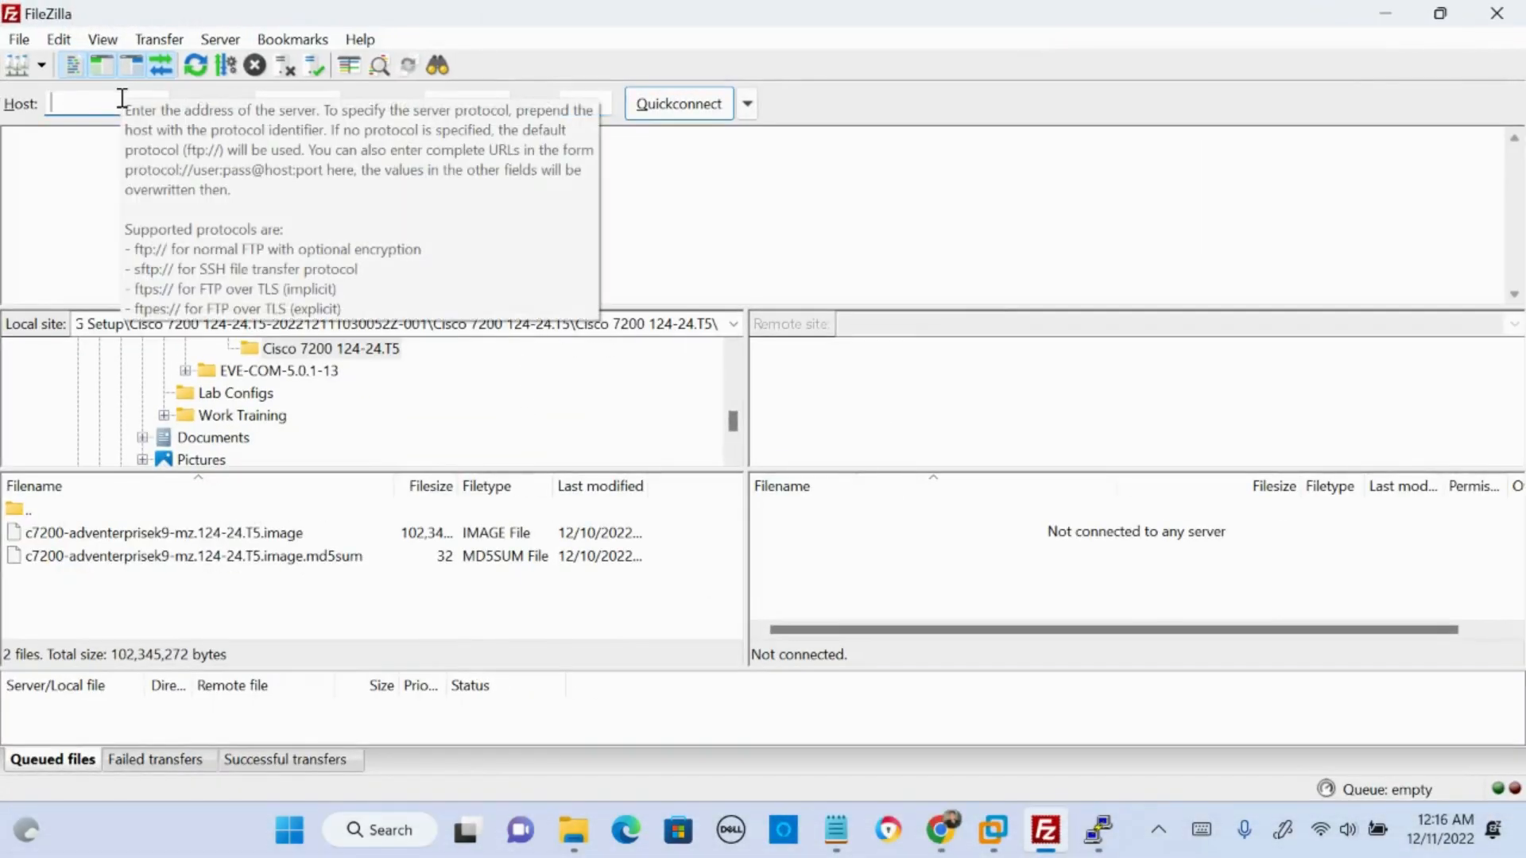
type("192.168.1.47")
key("Tab")
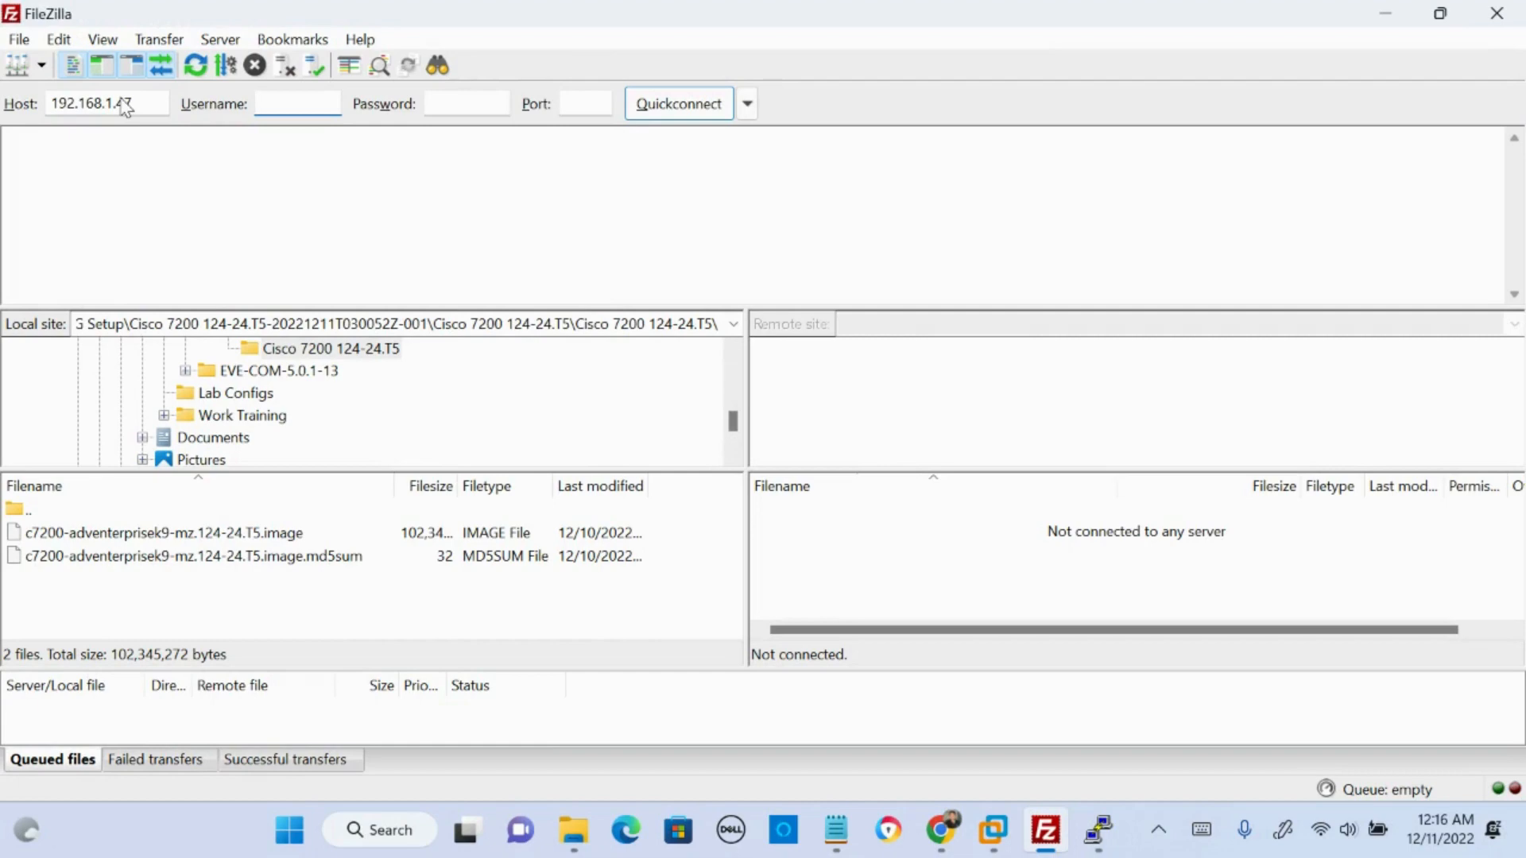
type("root")
key("Tab")
type("e")
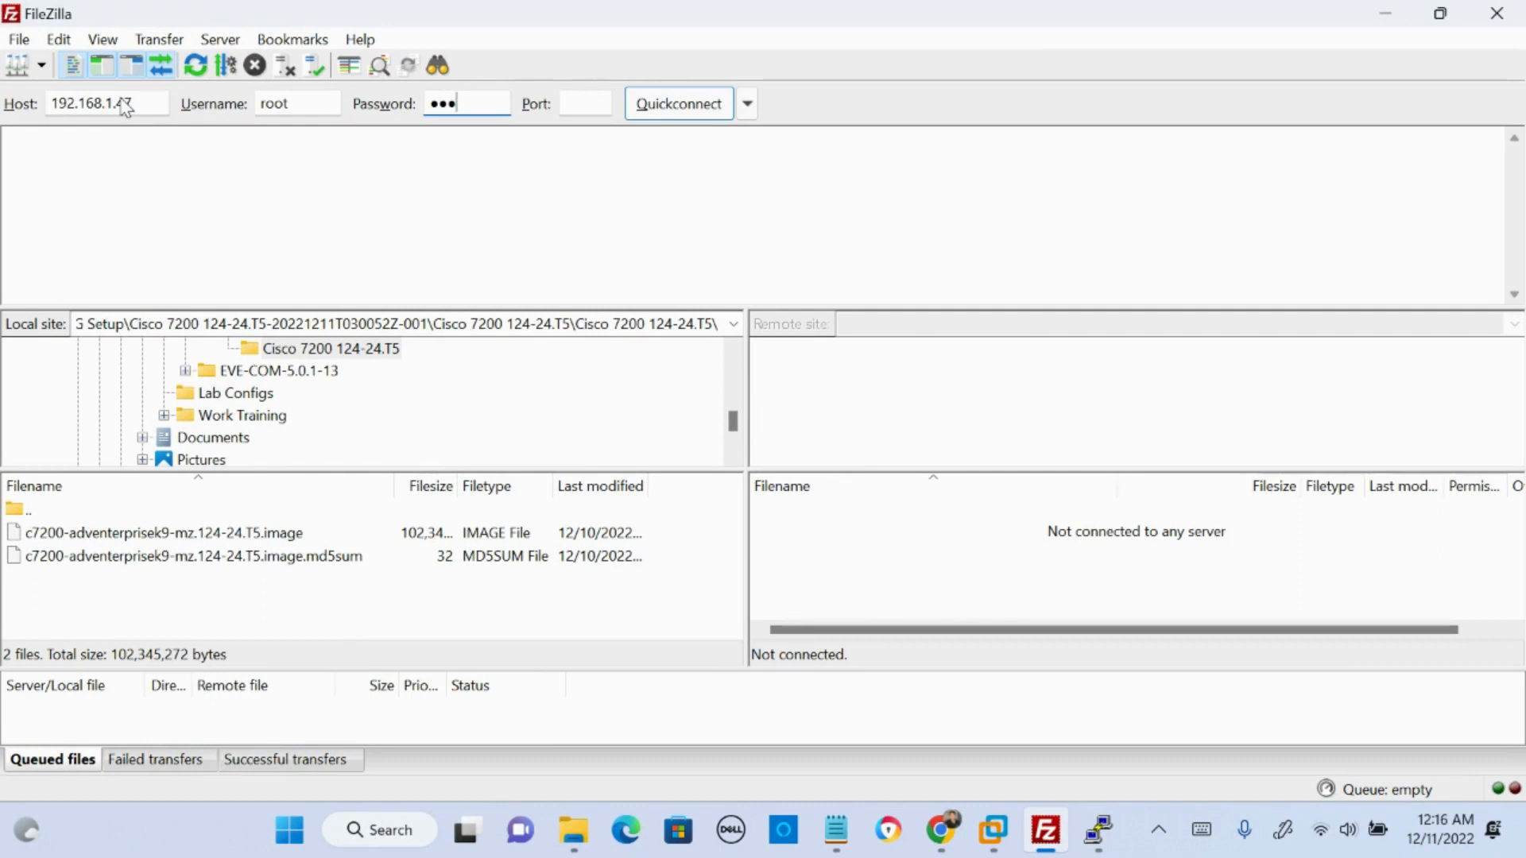
key("Tab")
type("22")
left_click(678, 103)
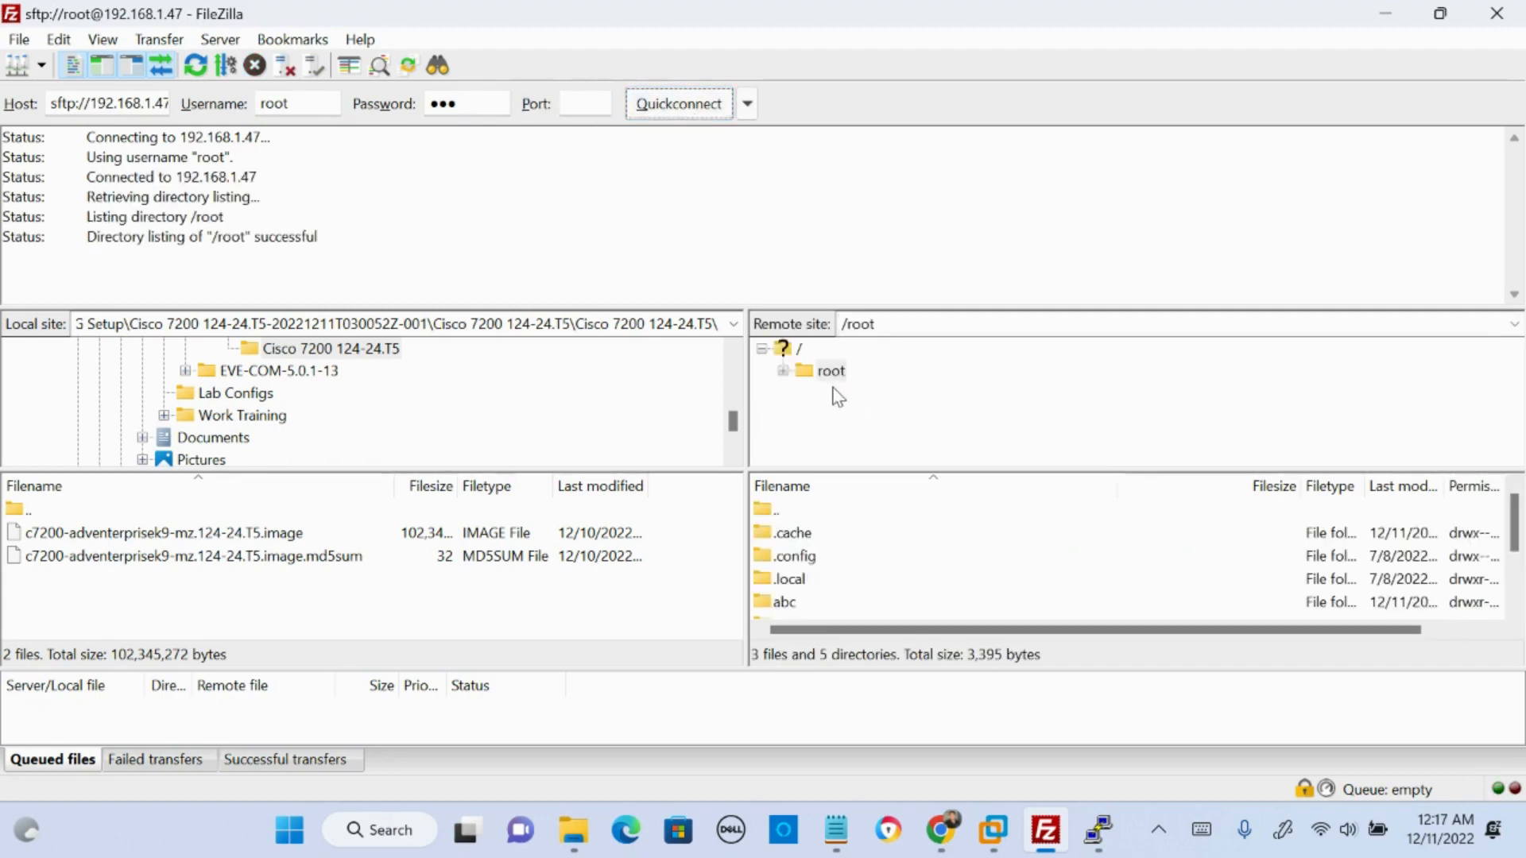
- Browse the remote server's folders from / and open /root/abc to examine its contents
left_click(796, 350)
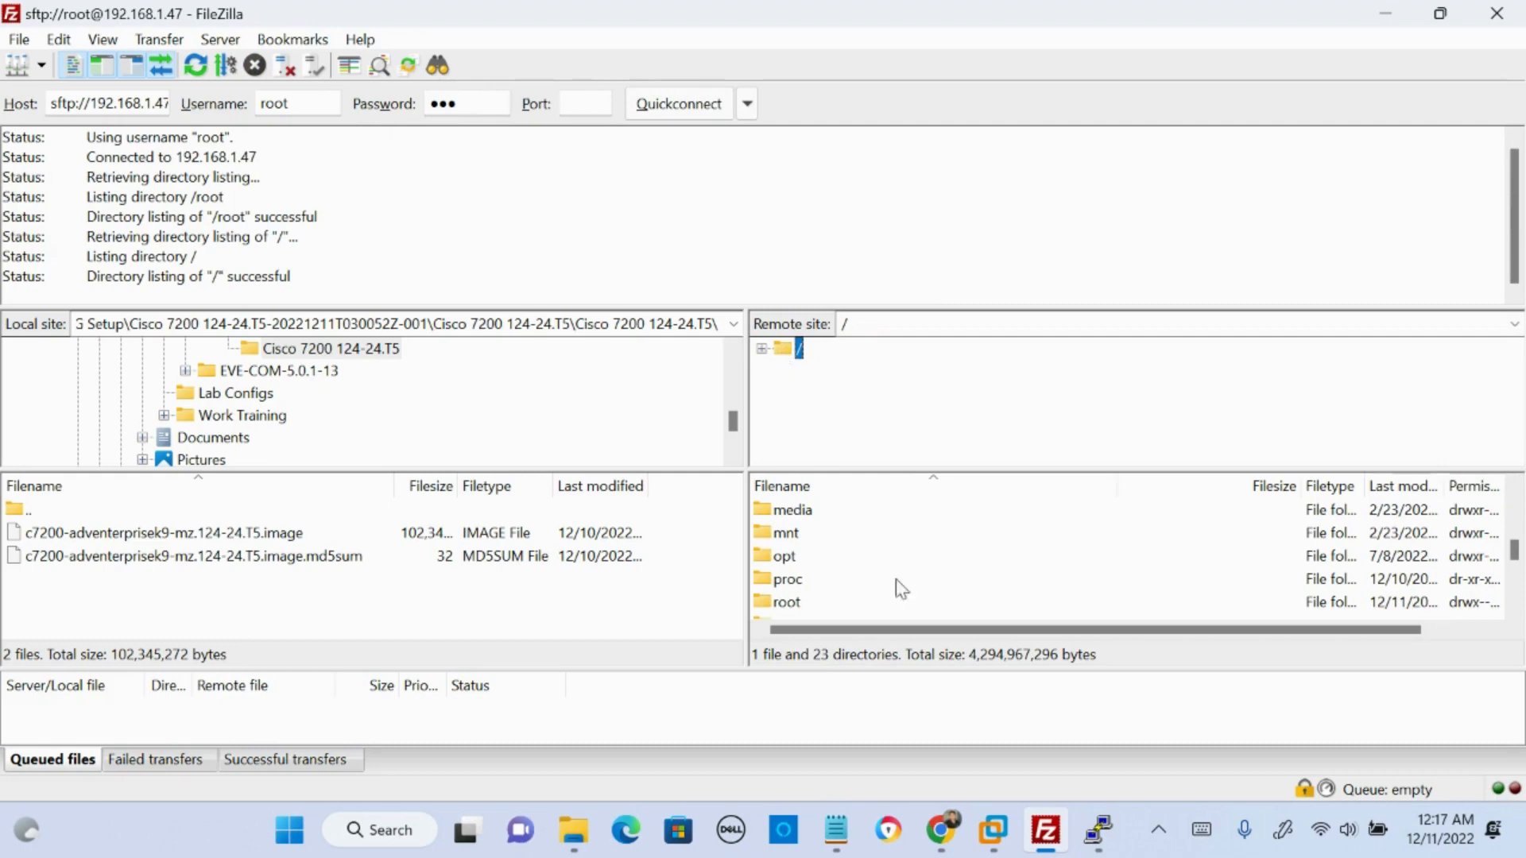
scroll(890, 579, "down", 2)
scroll(839, 578, "up", 6)
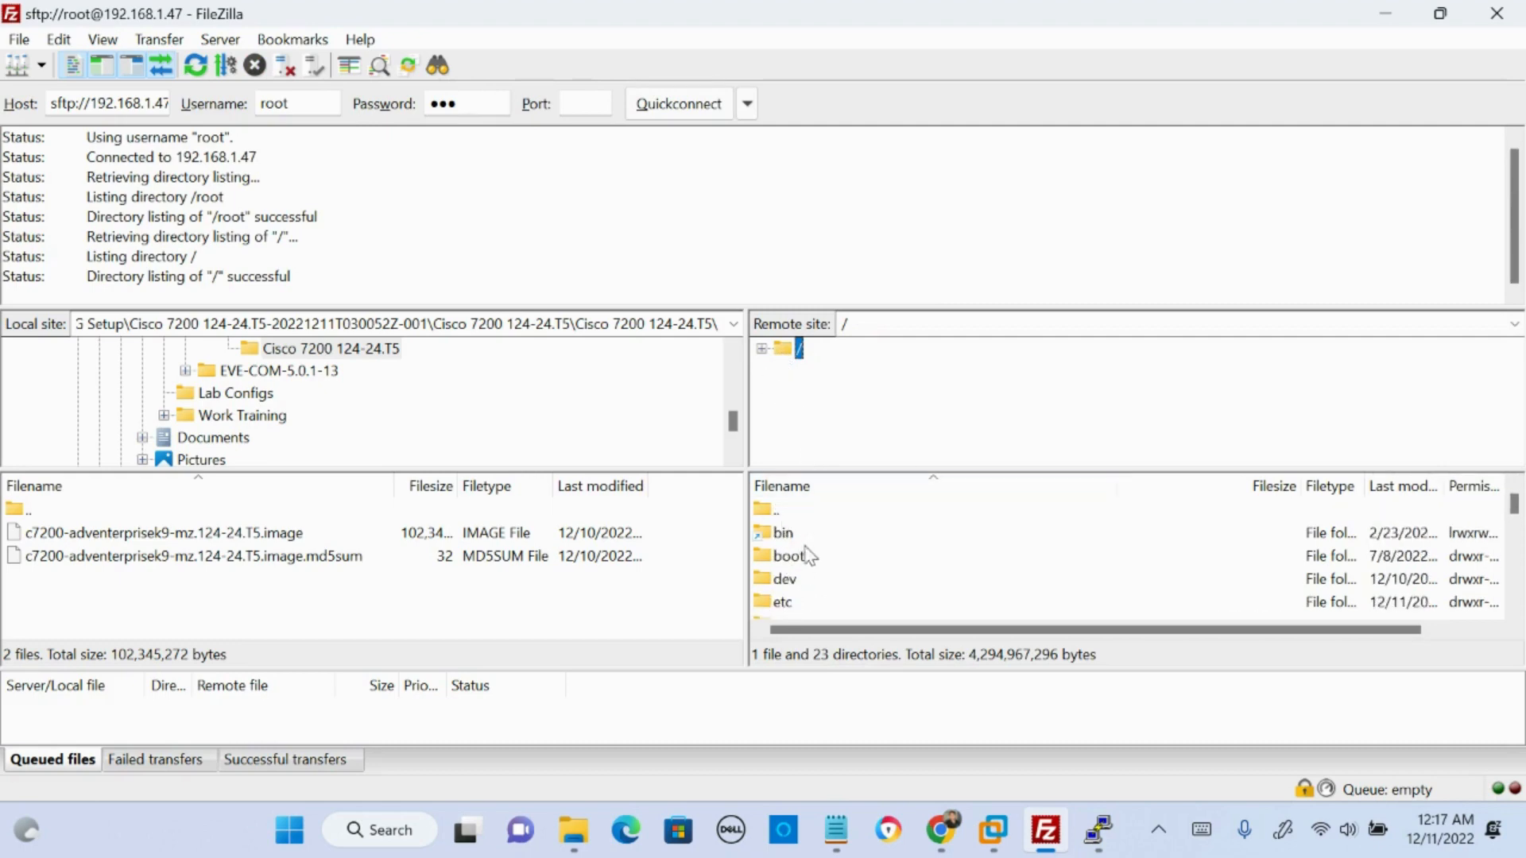
scroll(804, 569, "down", 2)
left_click(762, 349)
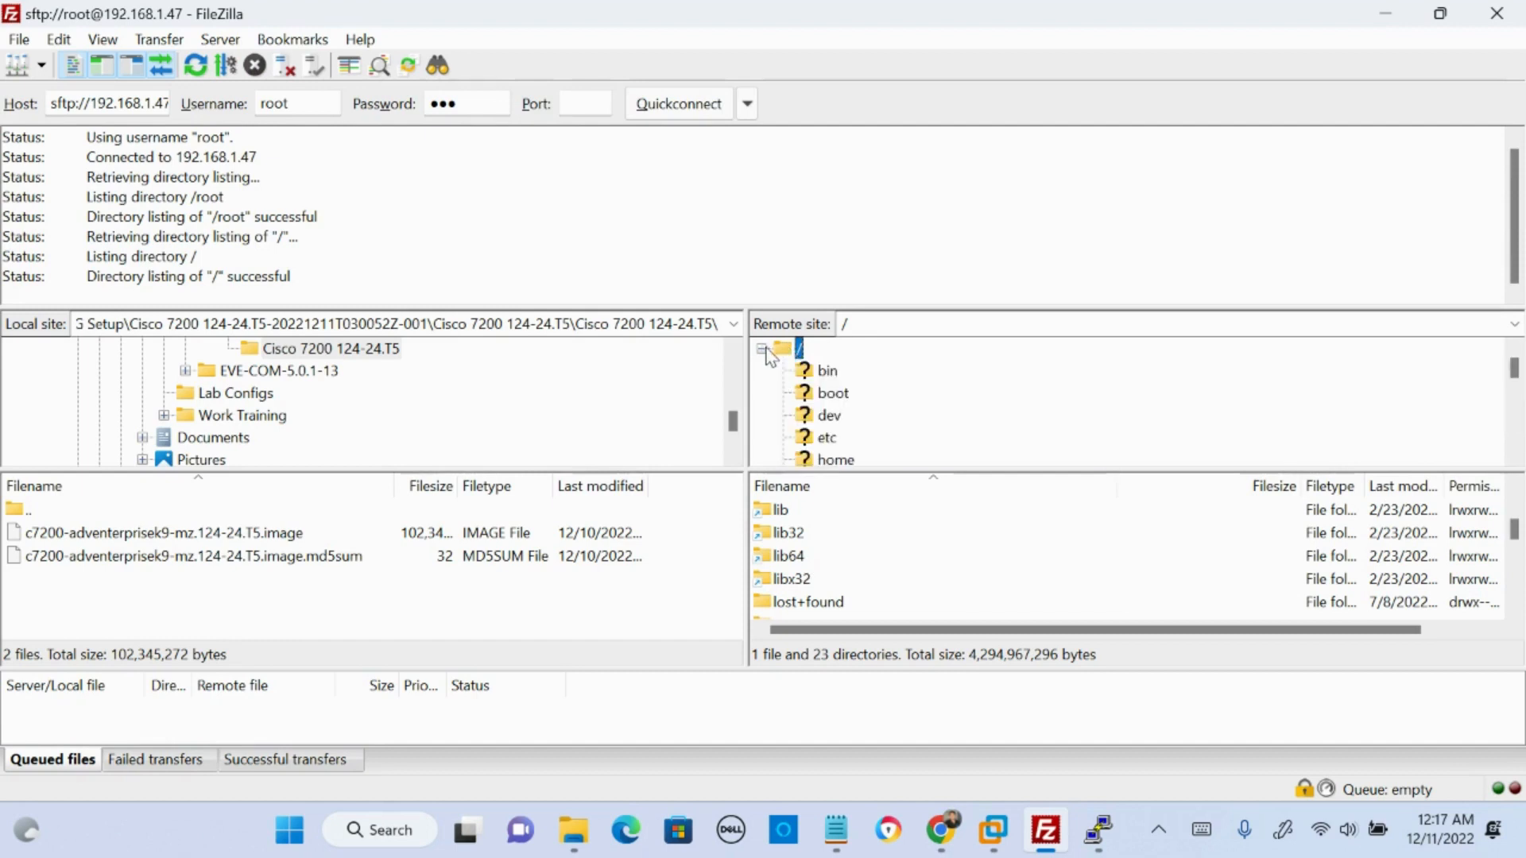
scroll(834, 394, "down", 2)
scroll(834, 394, "up", 2)
left_click(832, 393)
scroll(834, 393, "down", 4)
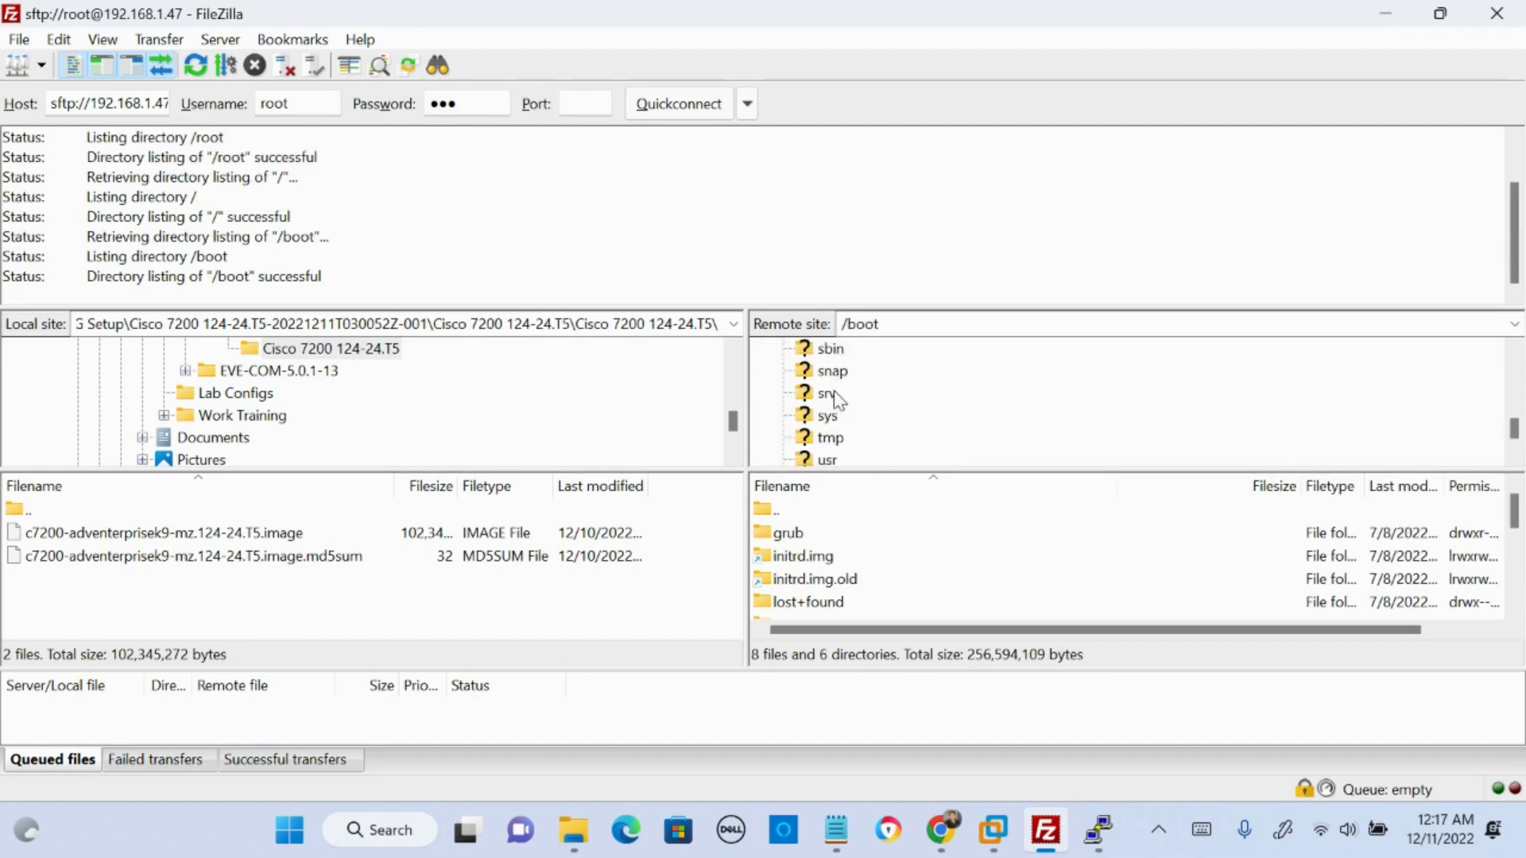
scroll(834, 397, "up", 1)
left_click(829, 373)
double_click(829, 373)
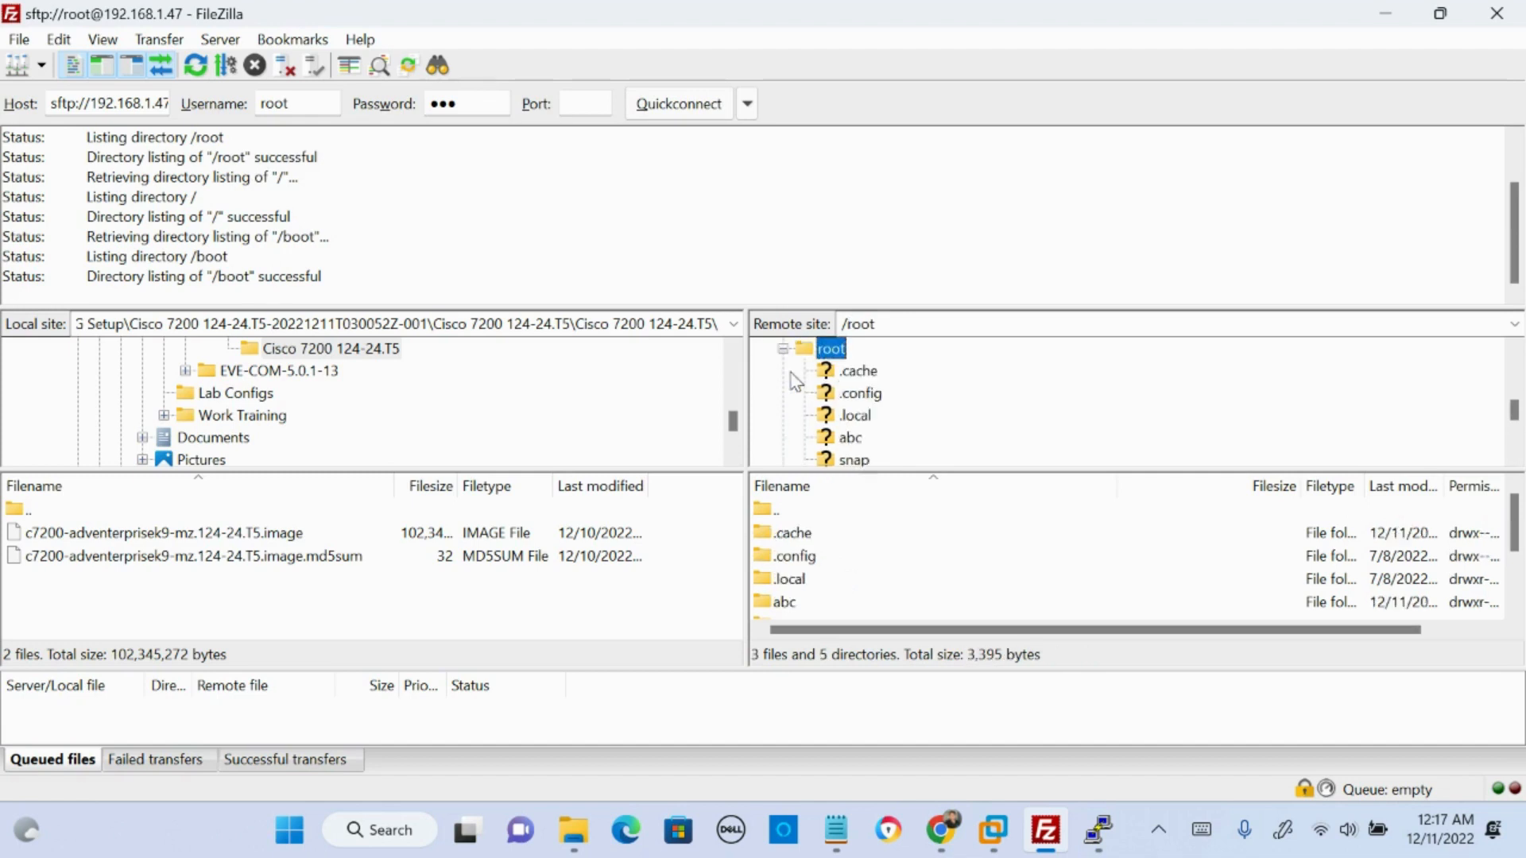
scroll(838, 381, "down", 1)
left_click(849, 372)
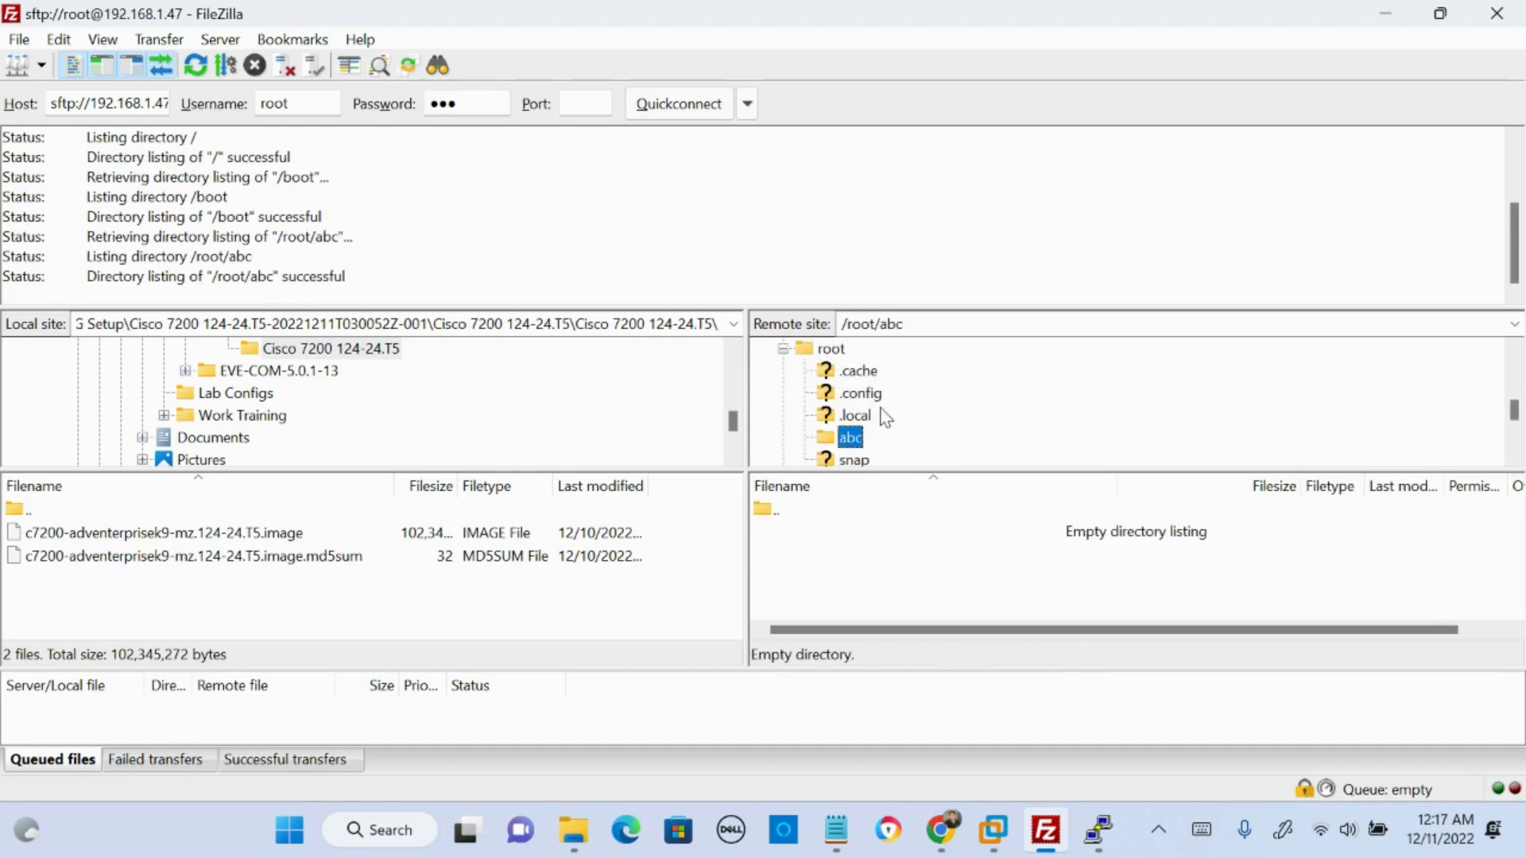
- Return to the SSH terminal, clear the screen, and force-remove the abc directory from its parent folder
left_click(1098, 830)
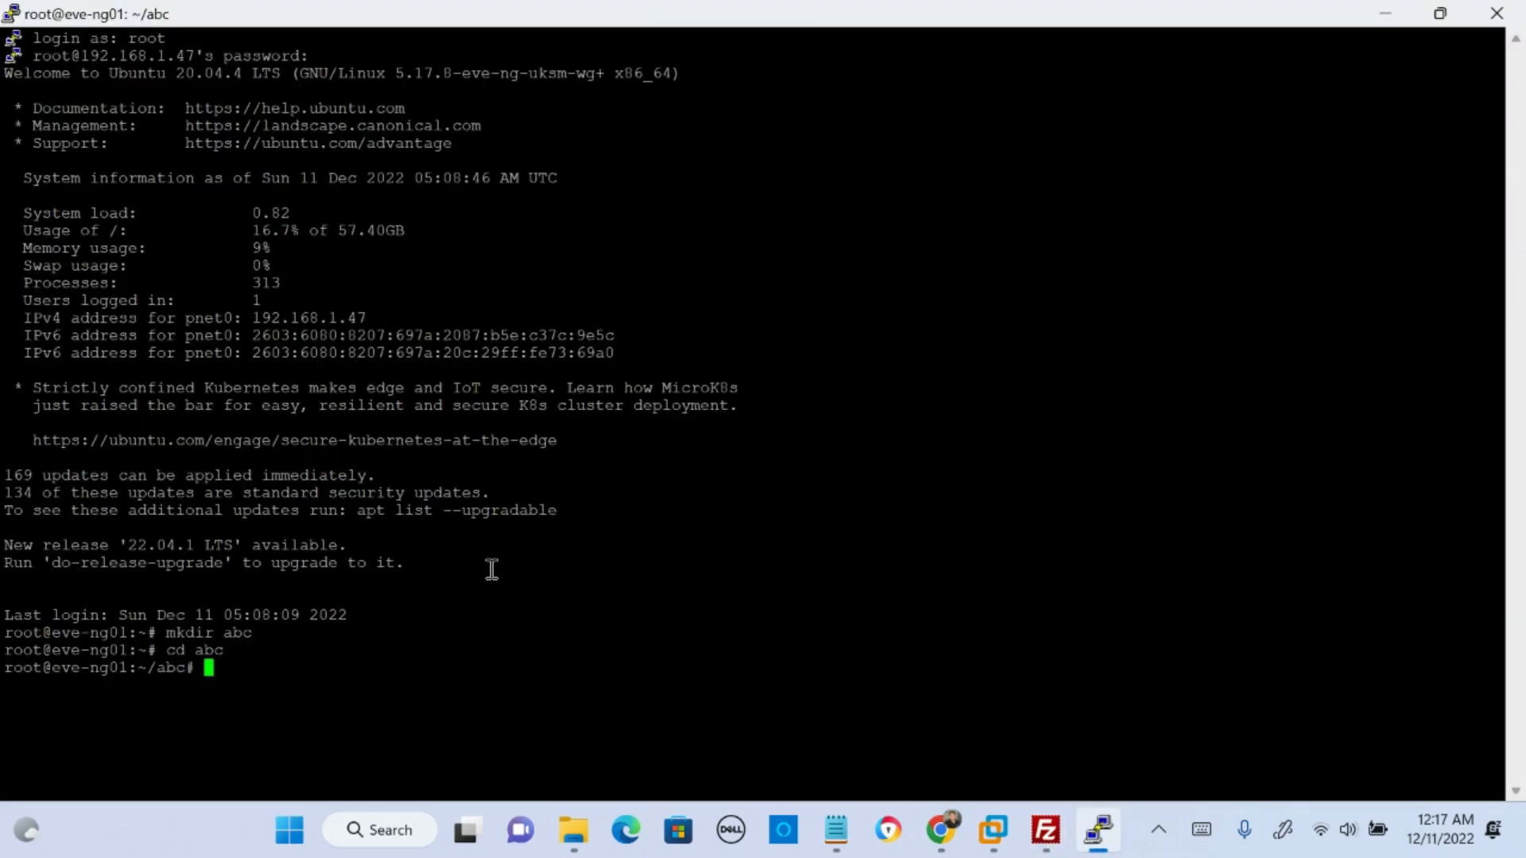
type("clear")
key("Return")
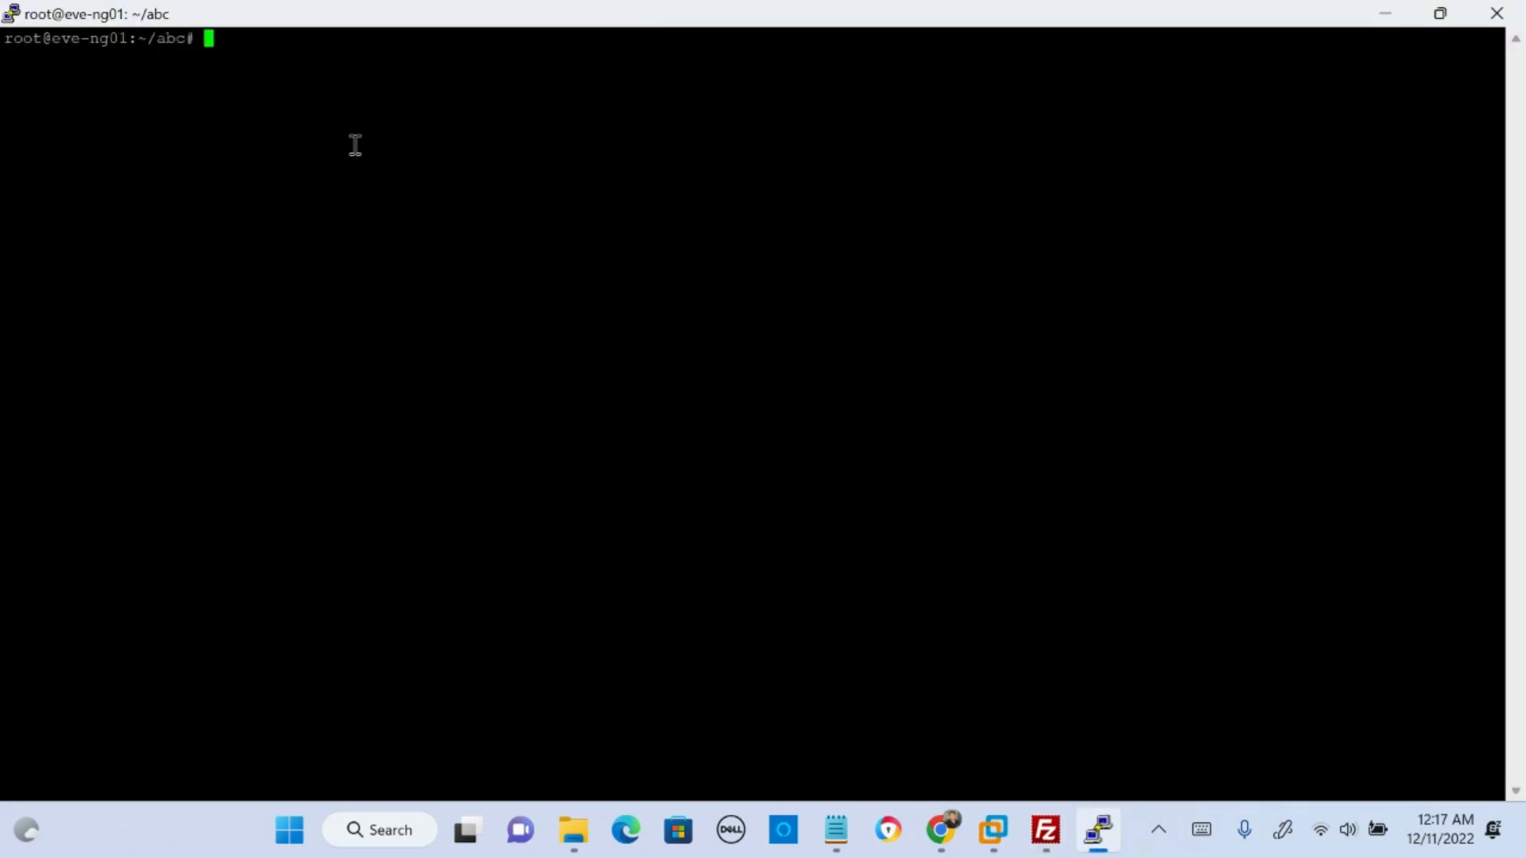
type("cd ..")
key("Return")
type("rm ")
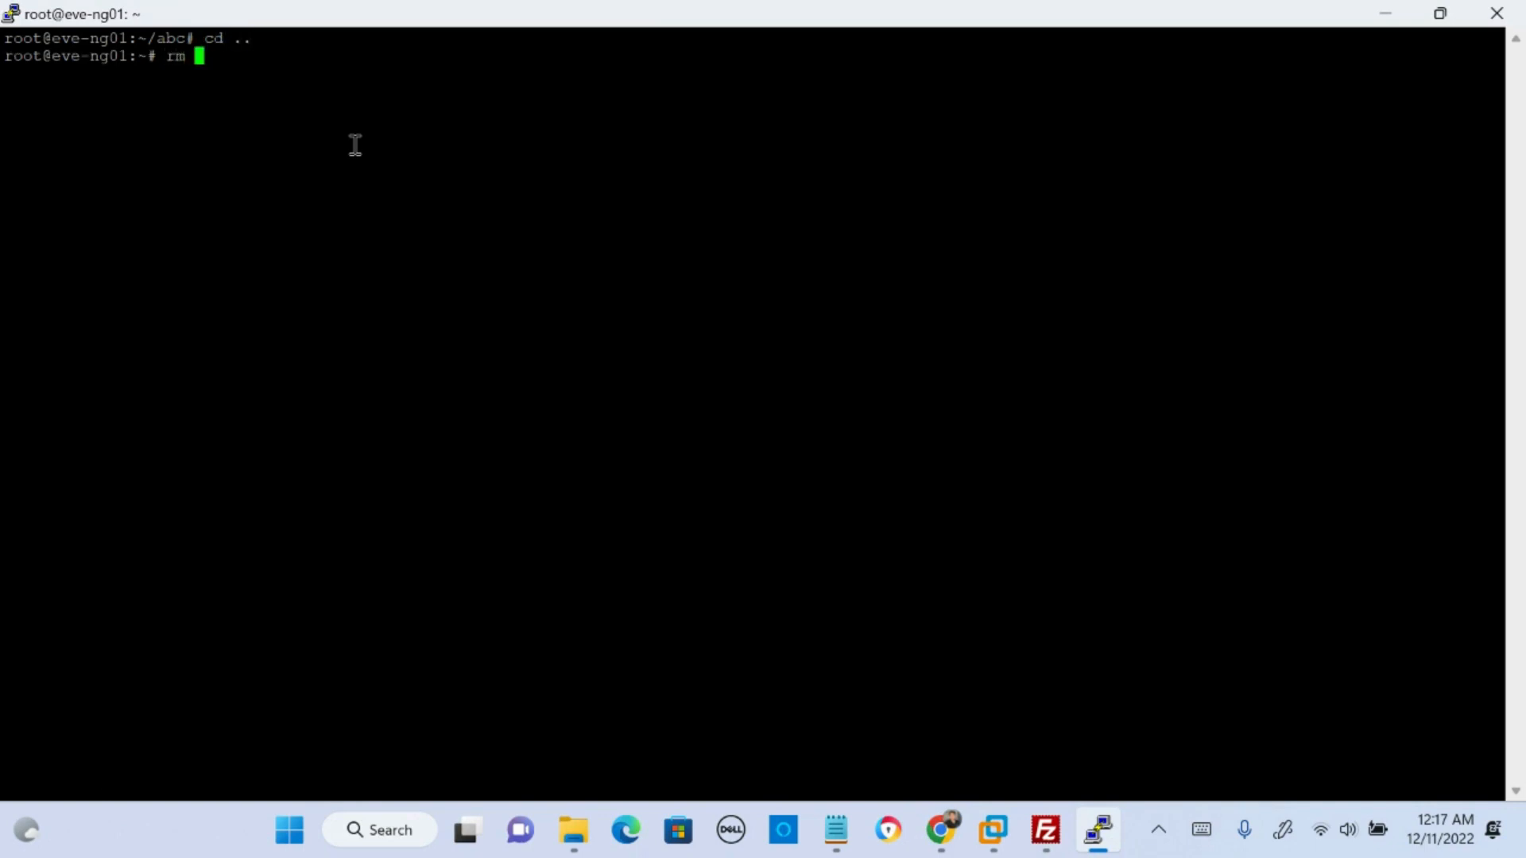
type("-rf abc")
key("Return")
- Change to the filesystem root directory / and list its contents
type("cd ")
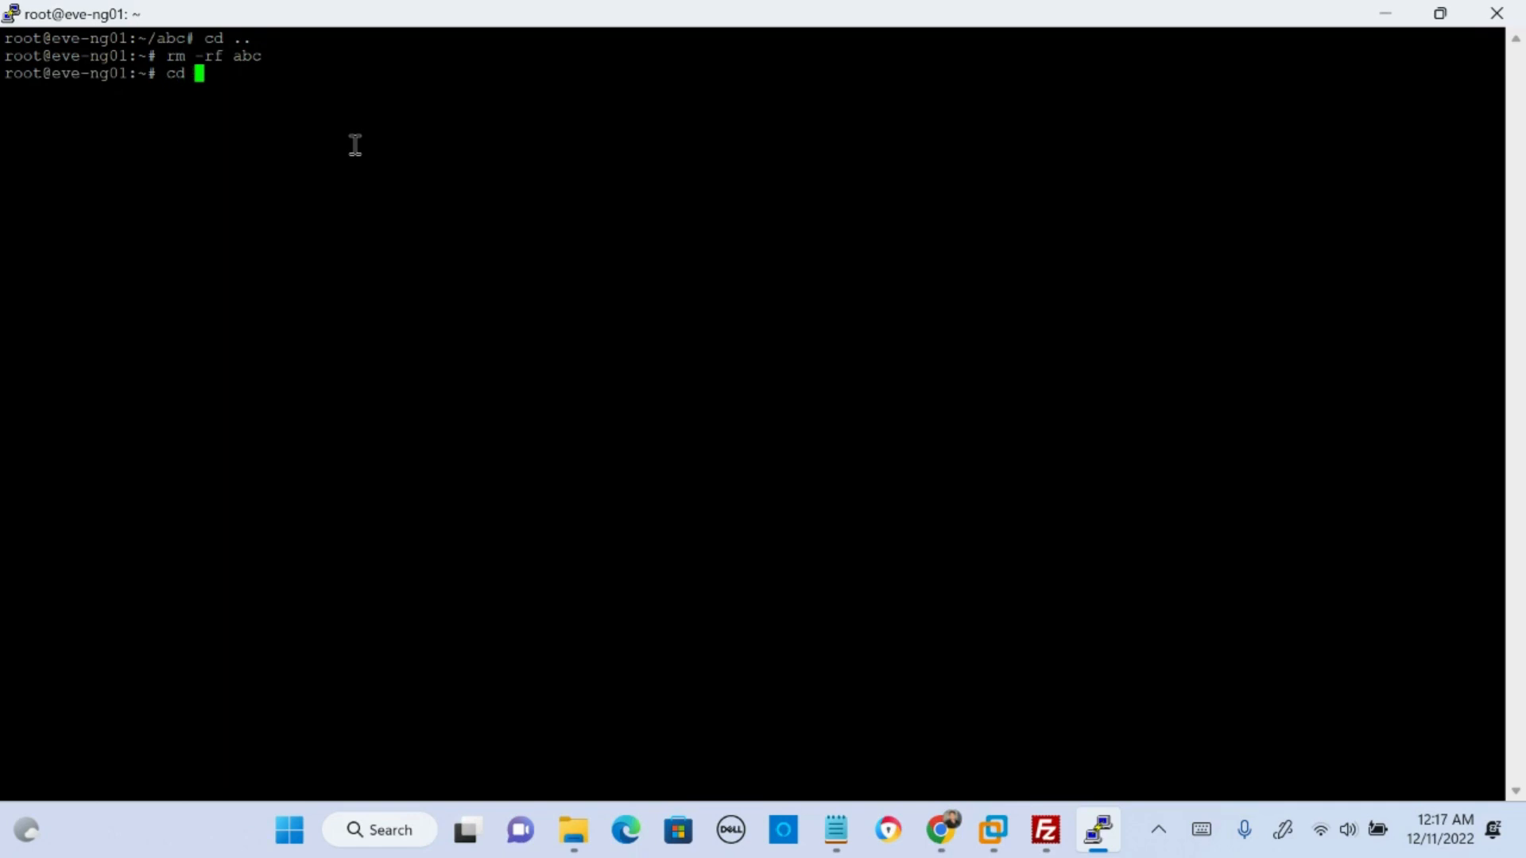
type("/")
key("Return")
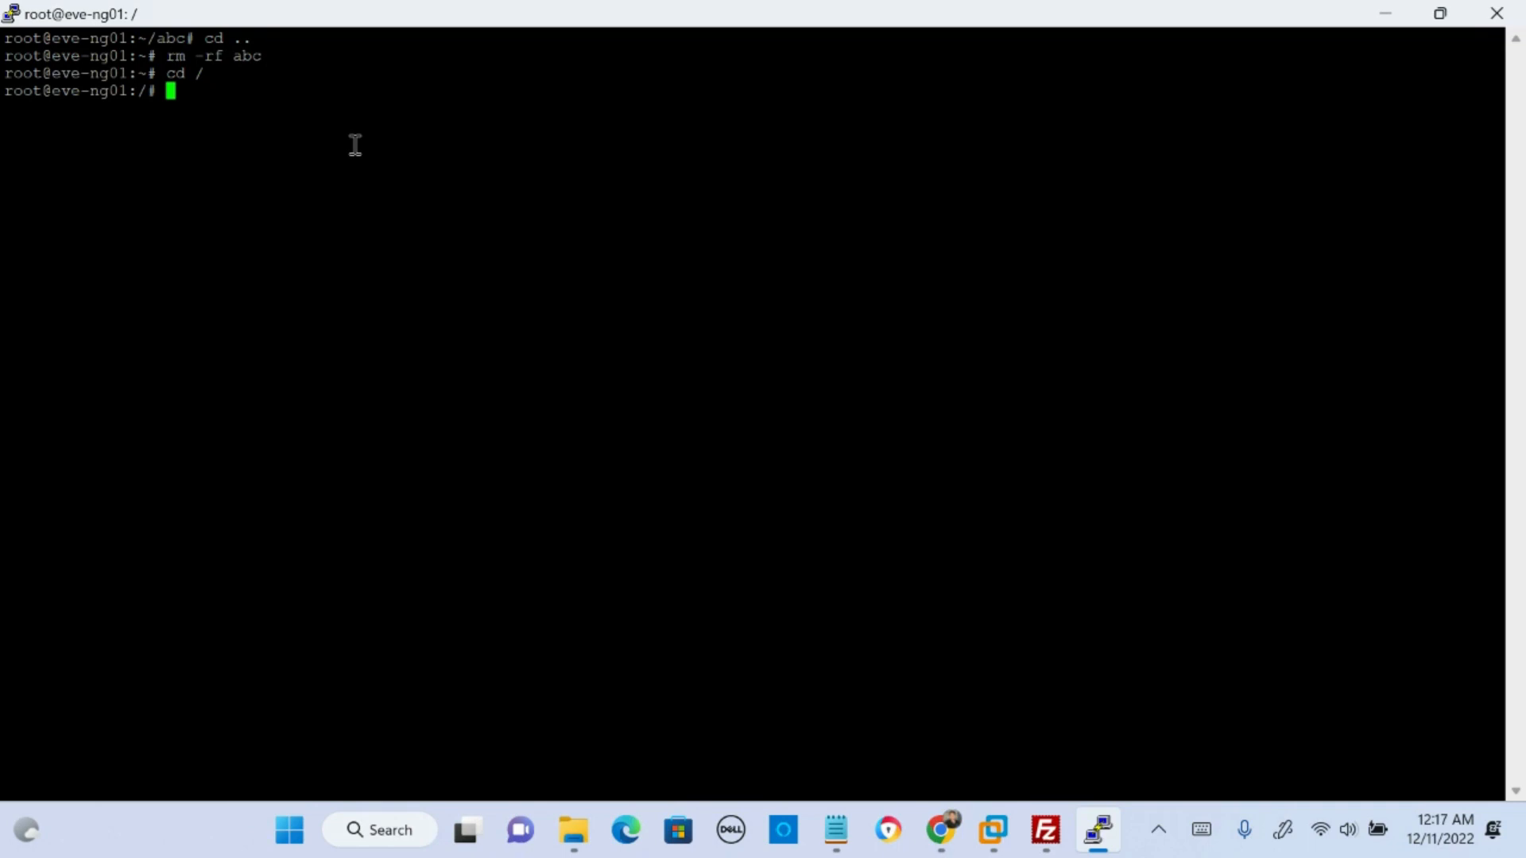
type("ls")
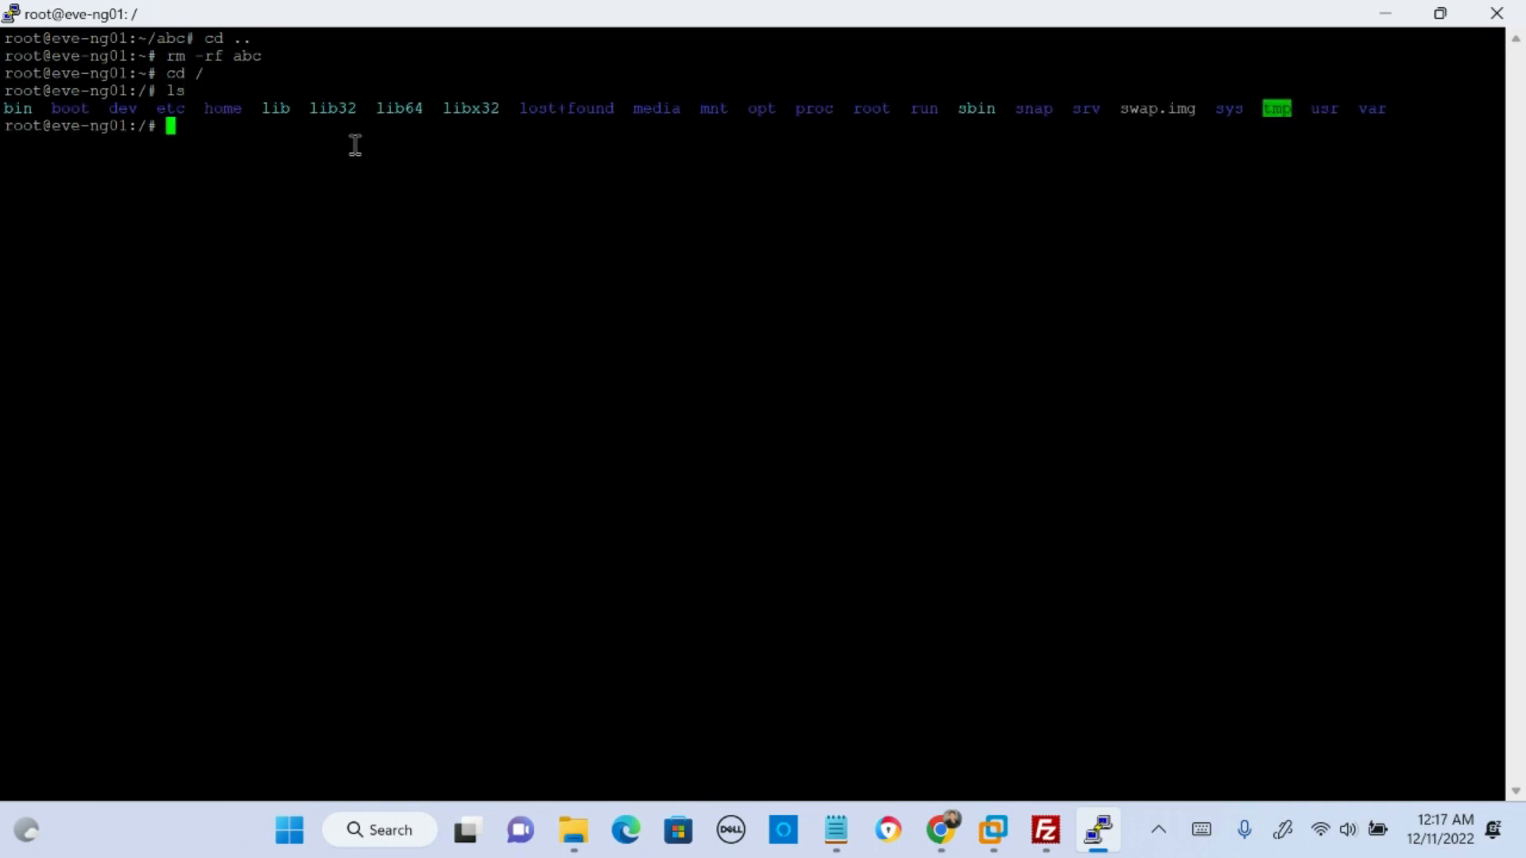
left_click_drag(53, 109, 1386, 98)
left_click(1327, 191)
- Switch to FileZilla, collapse the remote root folder, and review the directories under /
left_click(1046, 830)
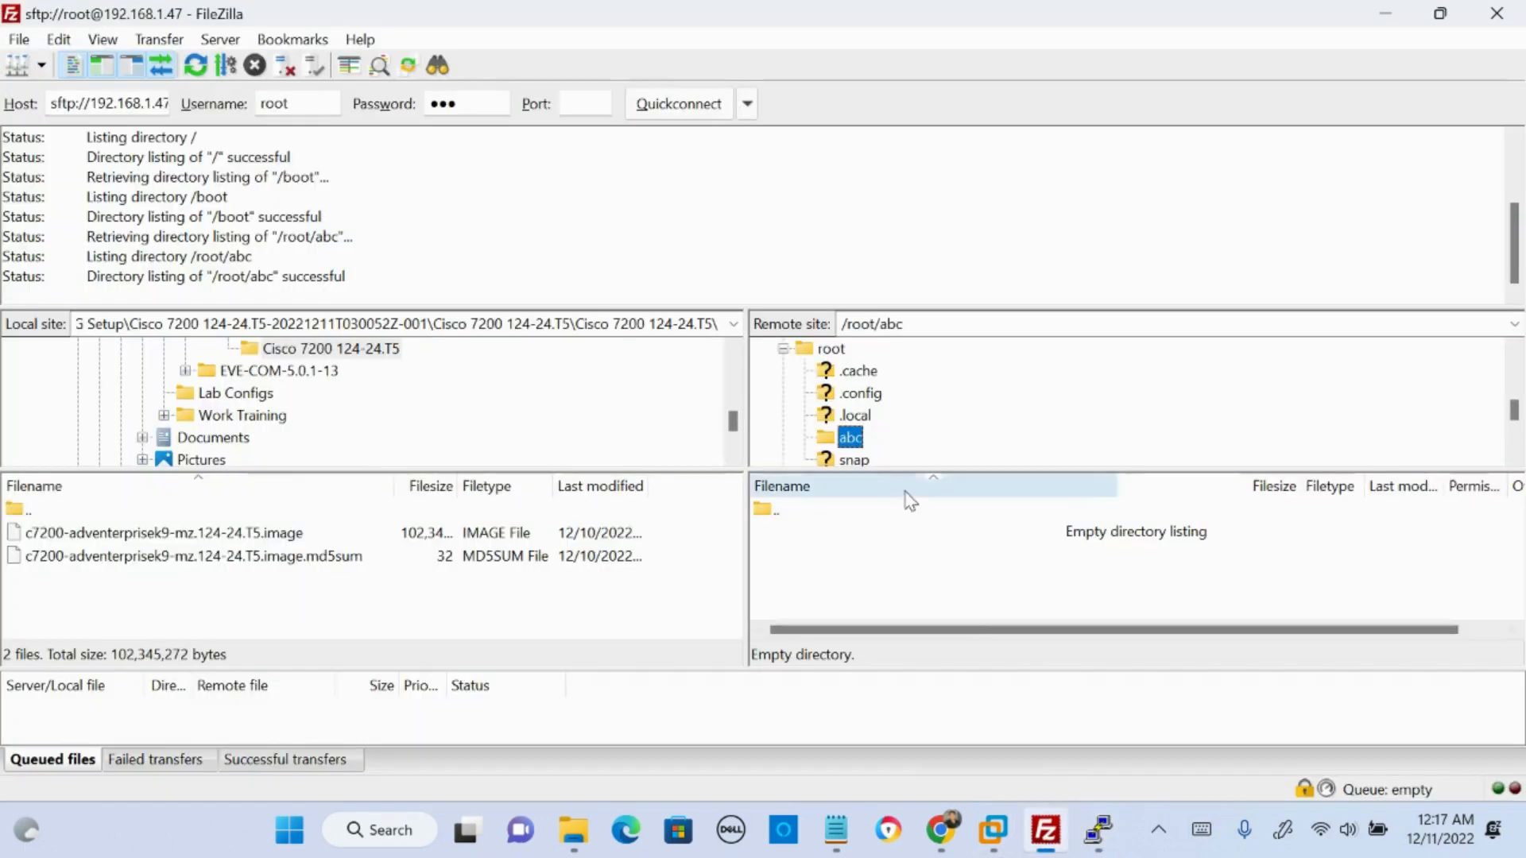
left_click(779, 350)
scroll(787, 373, "up", 5)
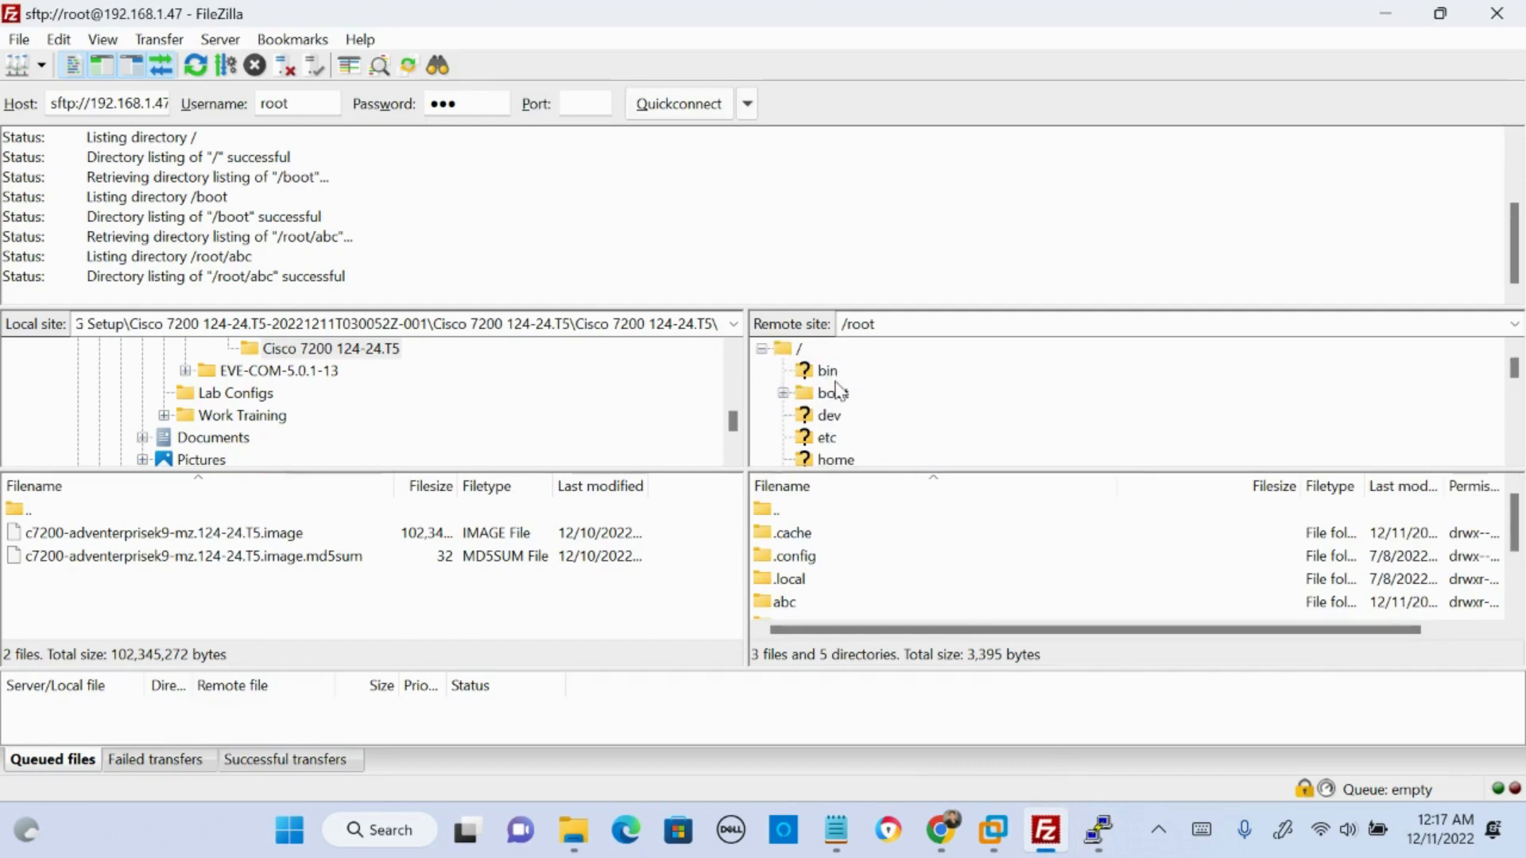
scroll(834, 391, "down", 4)
scroll(842, 414, "down", 1)
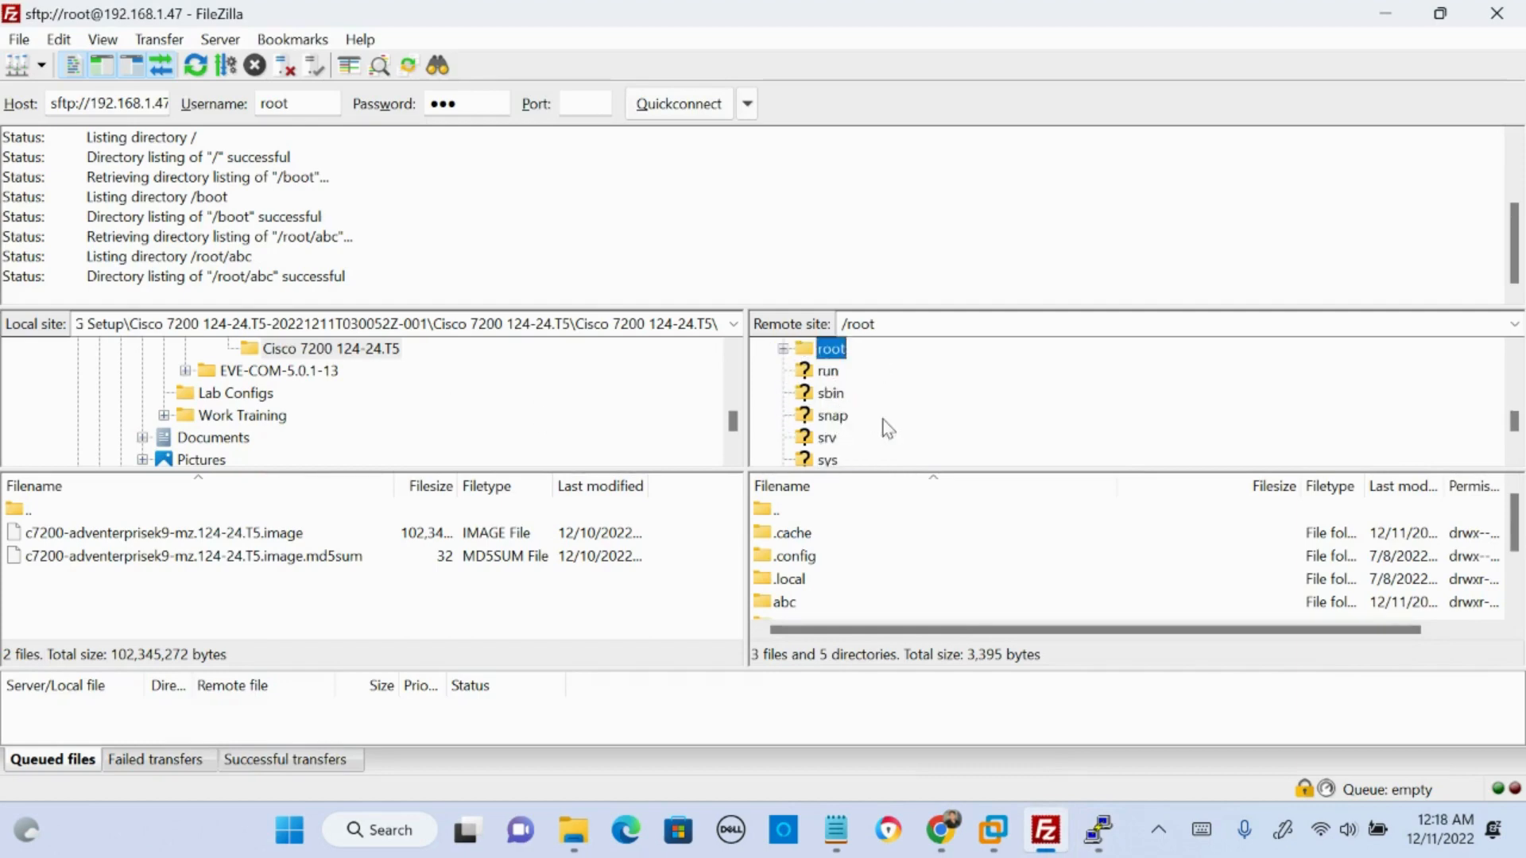
scroll(852, 429, "up", 5)
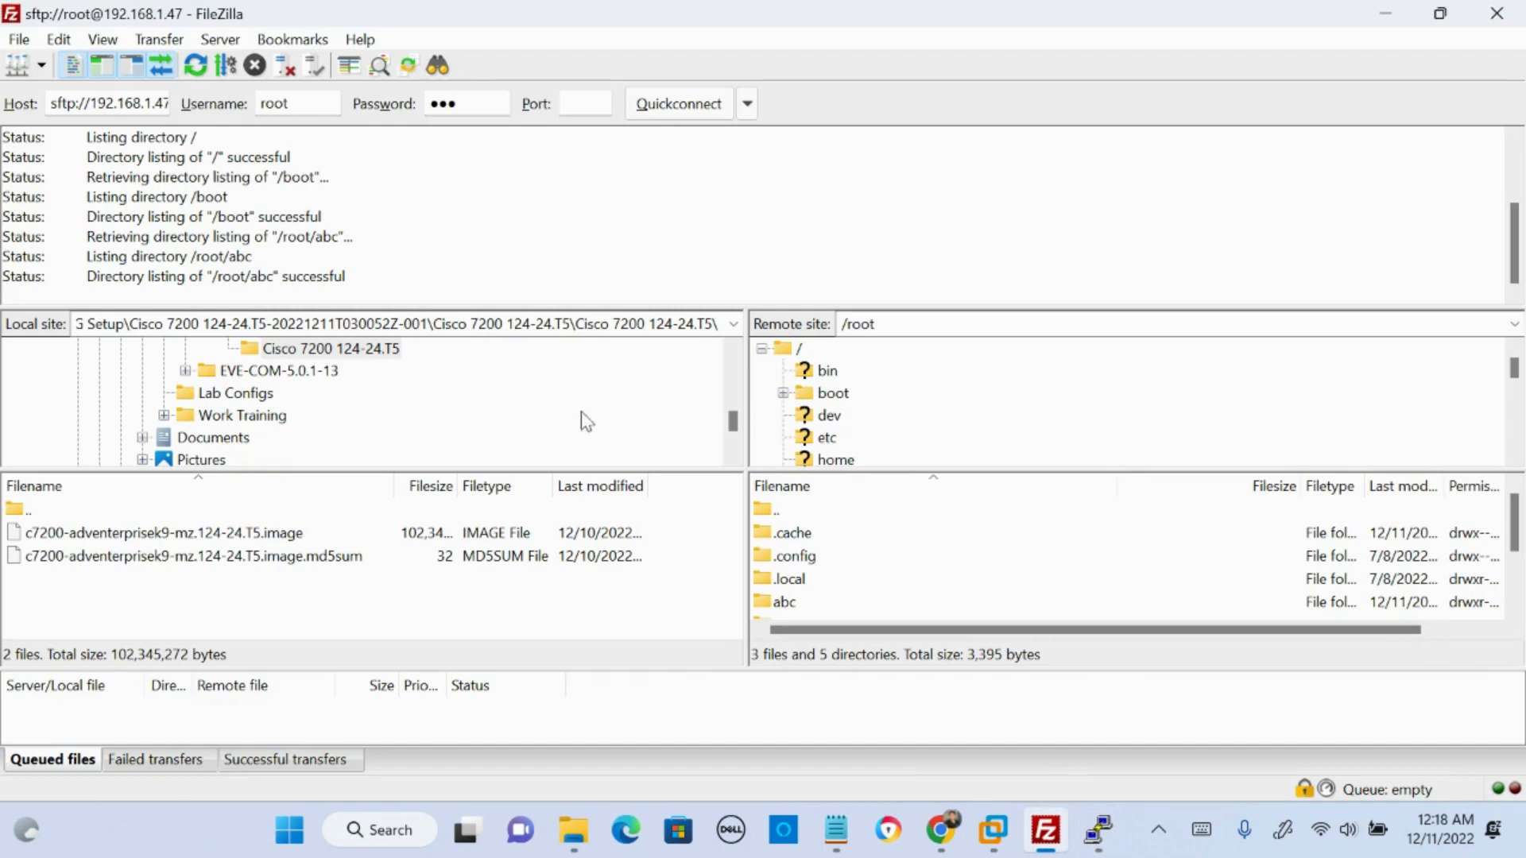
- Open the innermost local Cisco 7200 124-24.T5 folder under EVE-NG Setup and select c7200-adventerprisek9-mz.124-24.T5.image
scroll(556, 421, "up", 5)
scroll(141, 437, "down", 1)
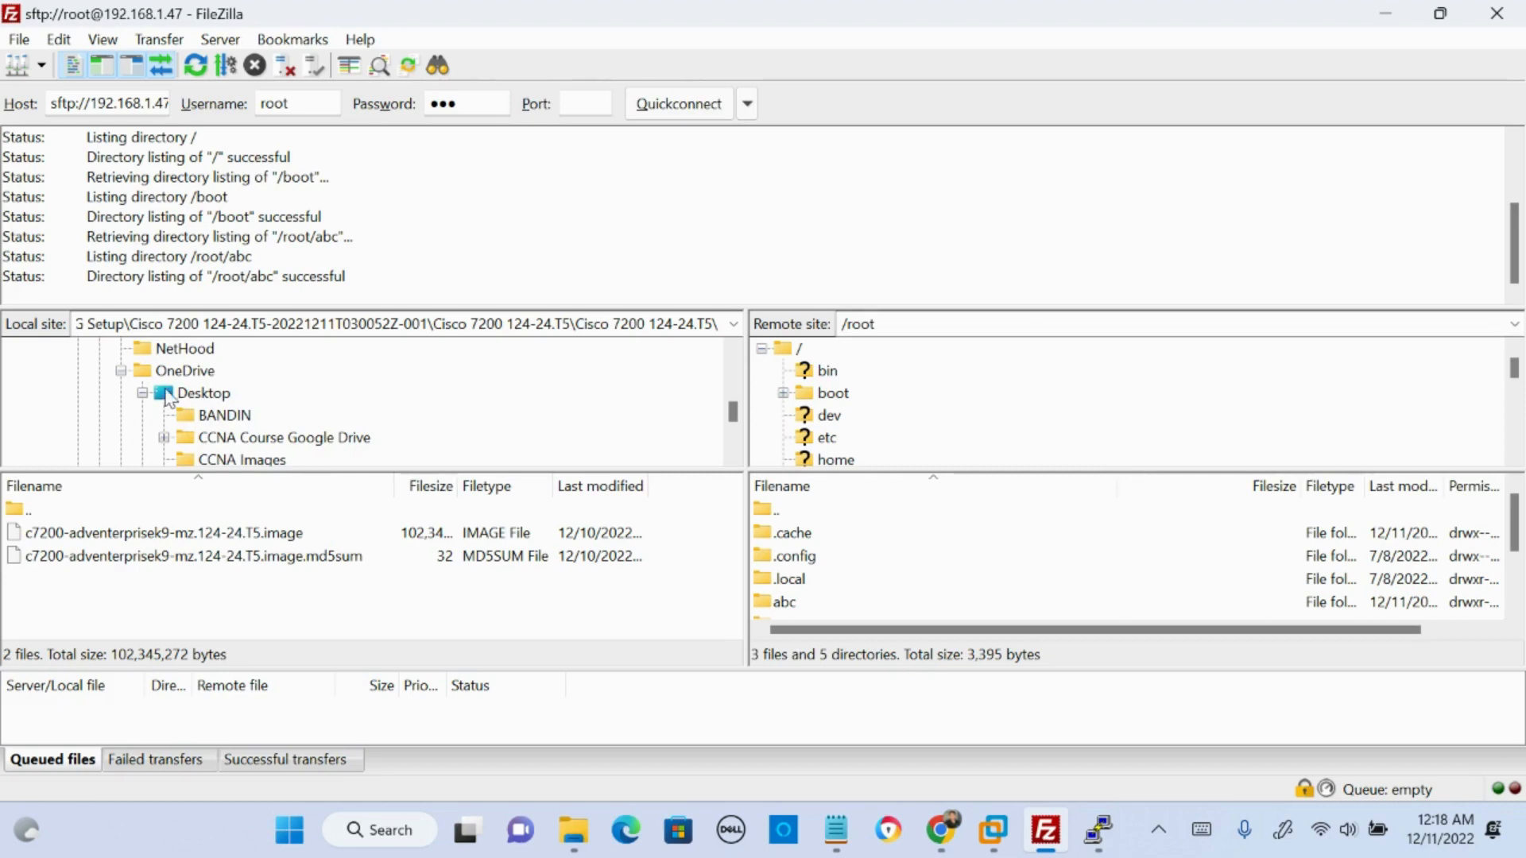
scroll(165, 393, "down", 1)
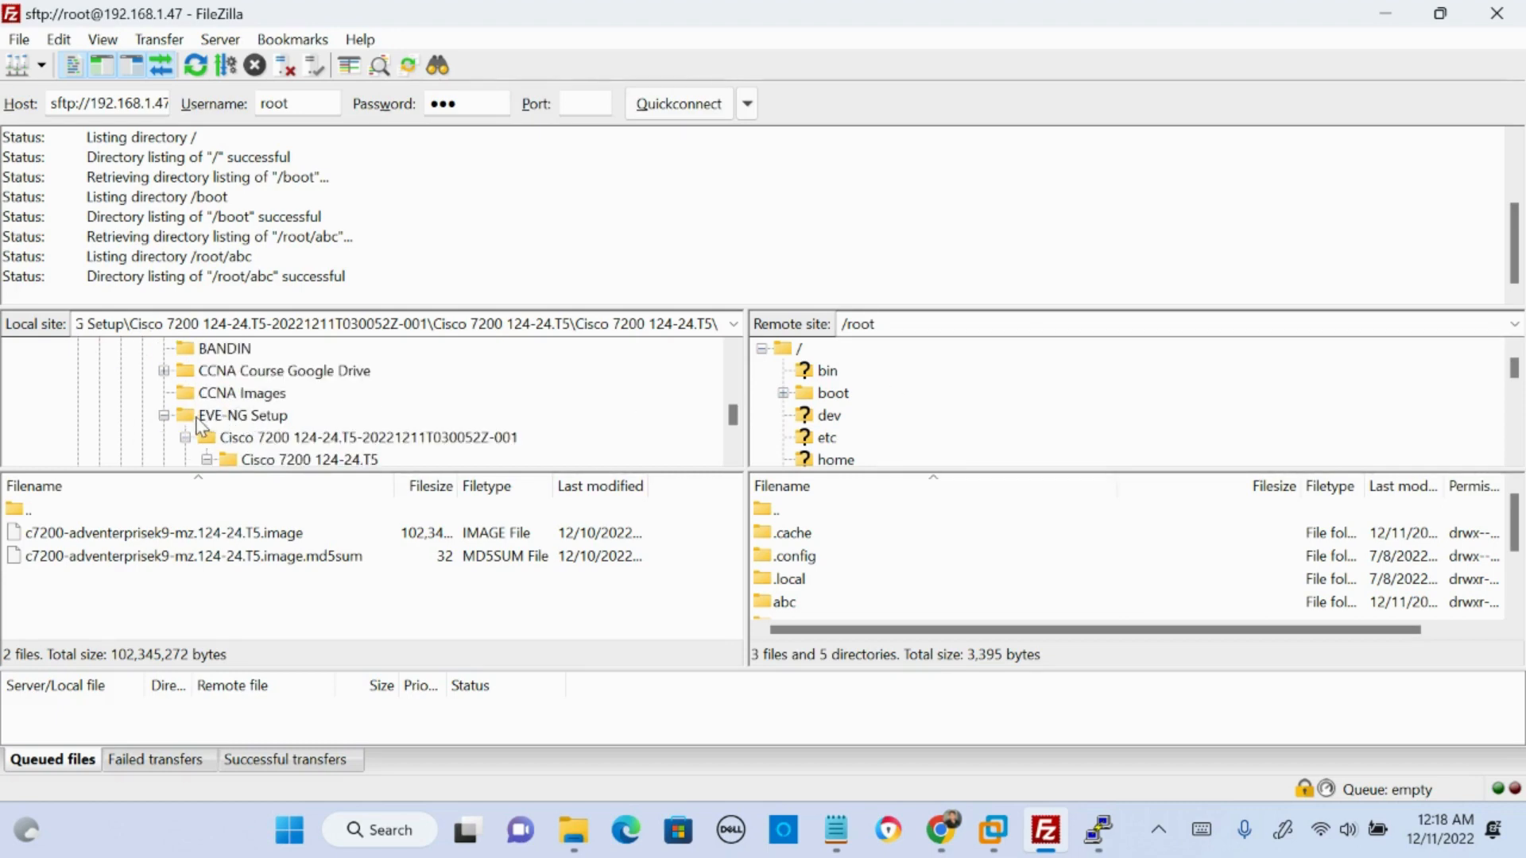
scroll(227, 420, "down", 1)
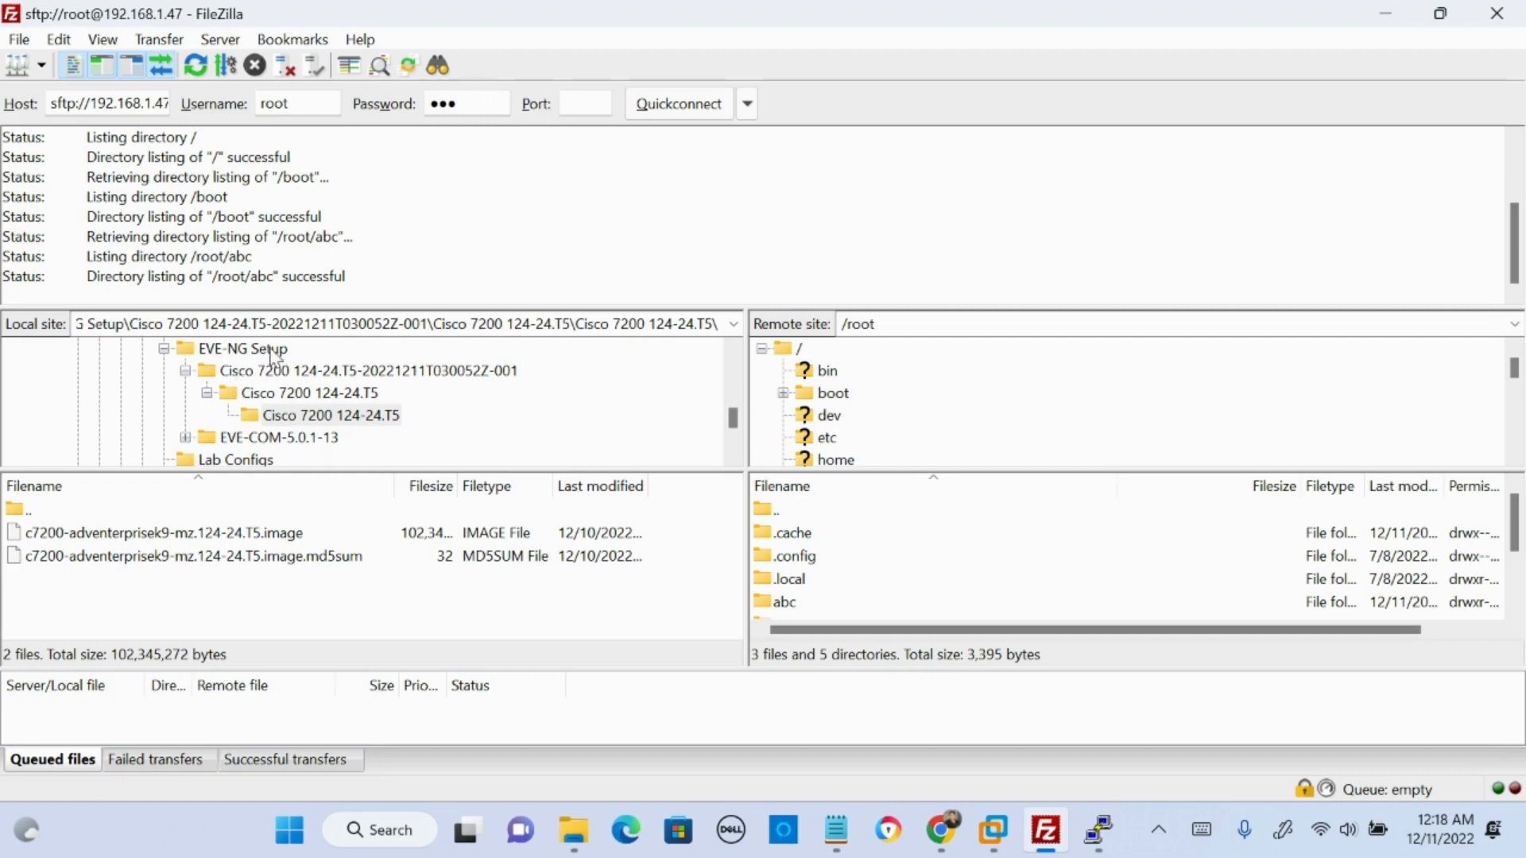
left_click(300, 423)
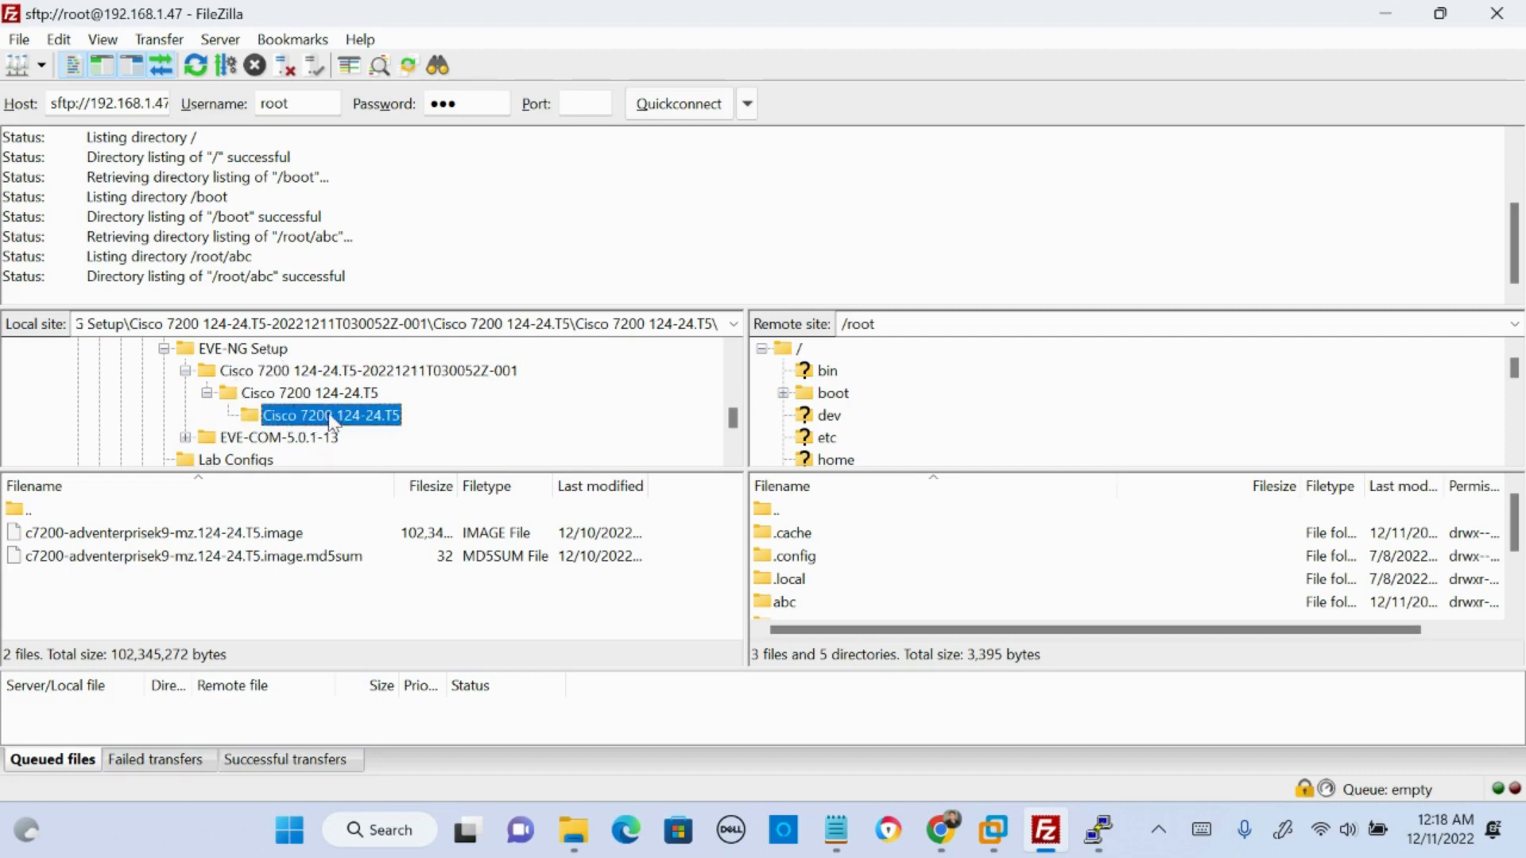
scroll(300, 416, "down", 1)
scroll(270, 415, "up", 1)
left_click(157, 534)
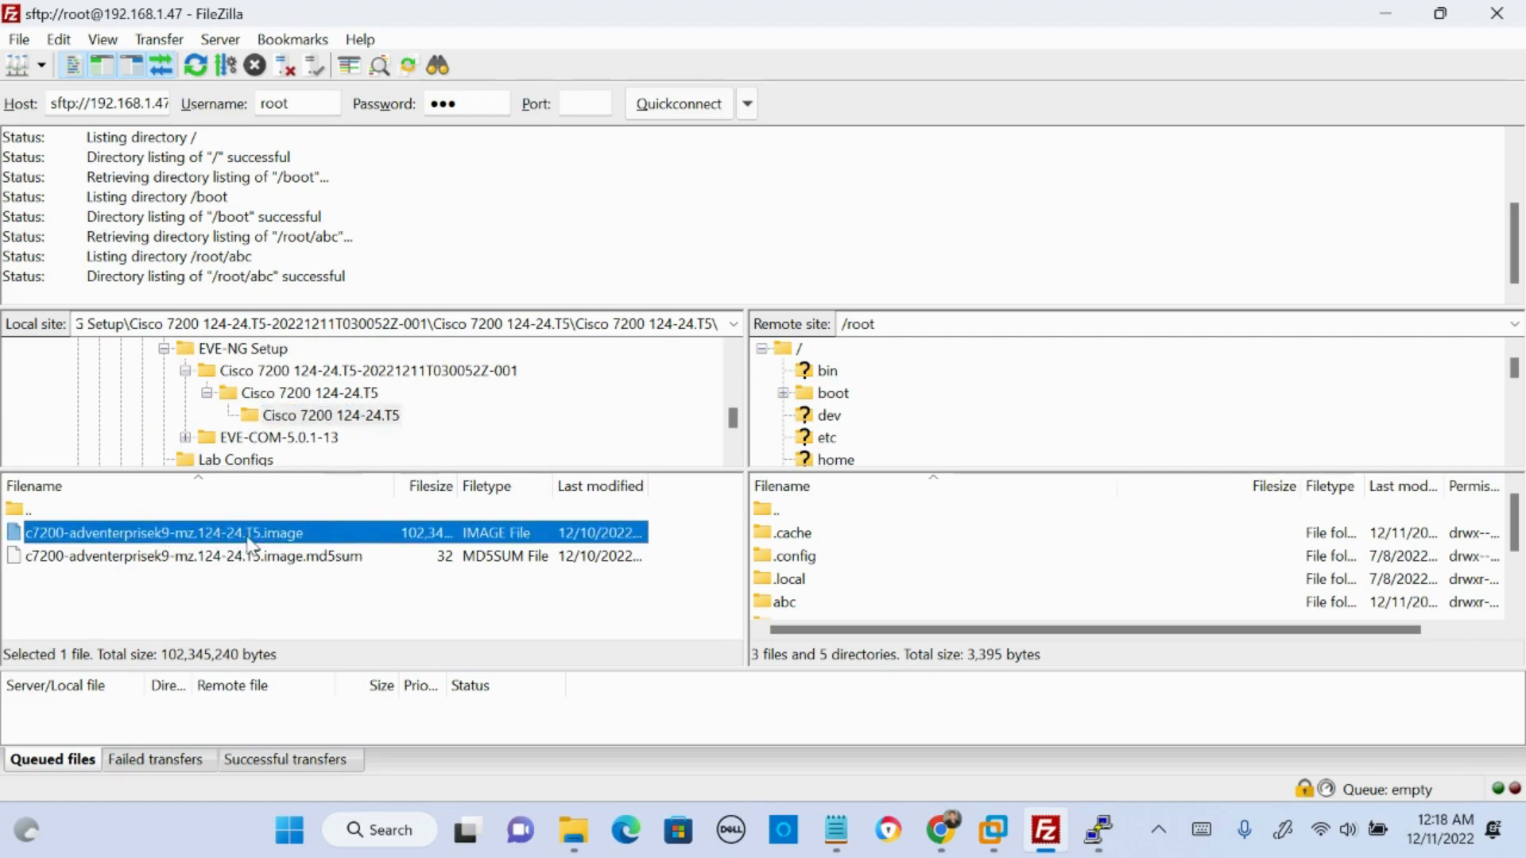
- Switch to the SSH terminal and create a directory named abc in the filesystem root
left_click(1089, 831)
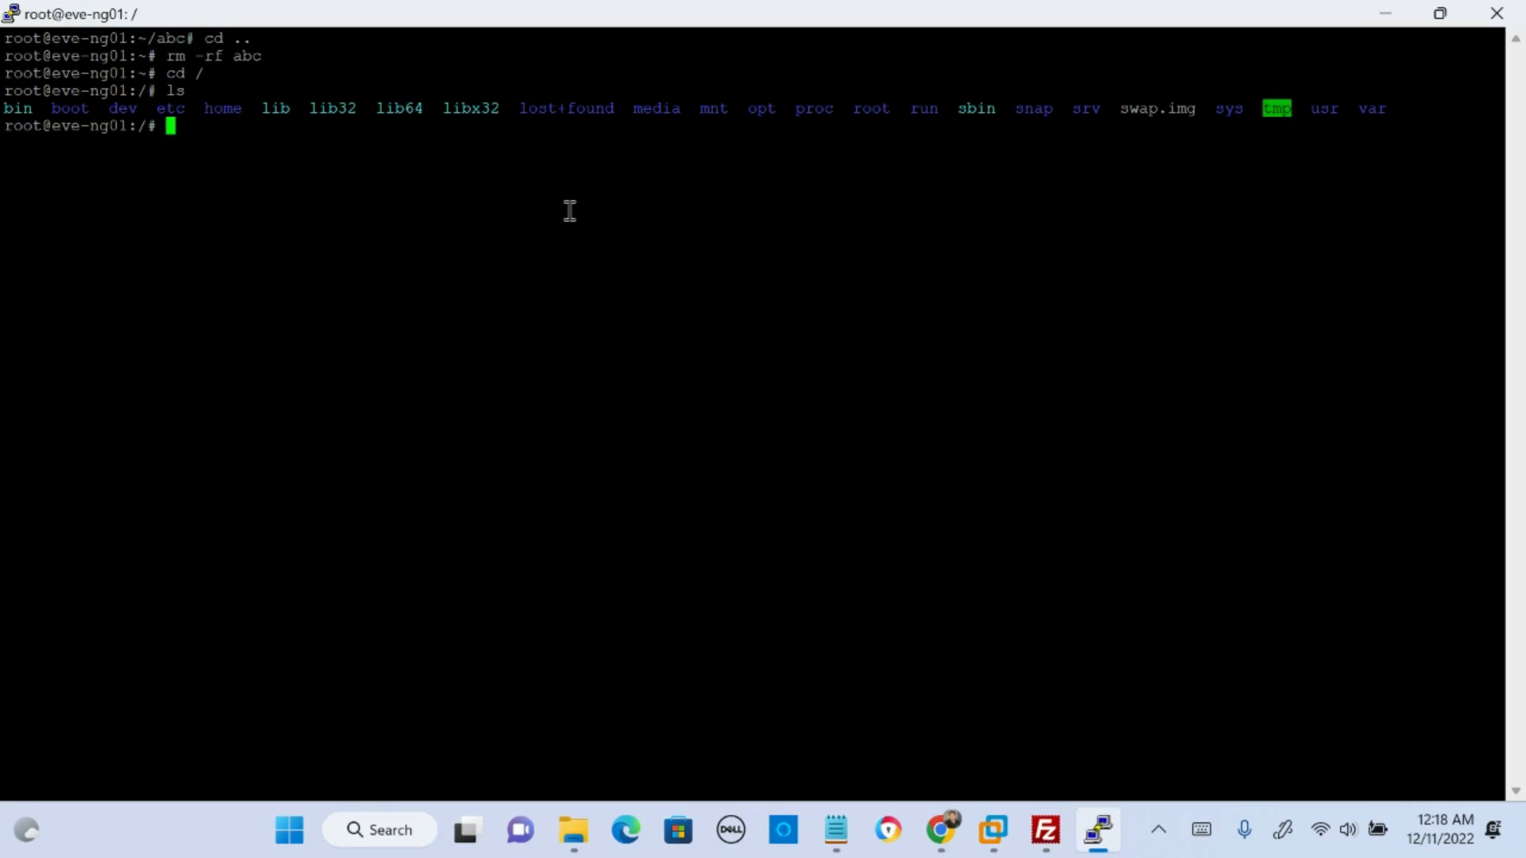
type("mkdir abc")
key("Return")
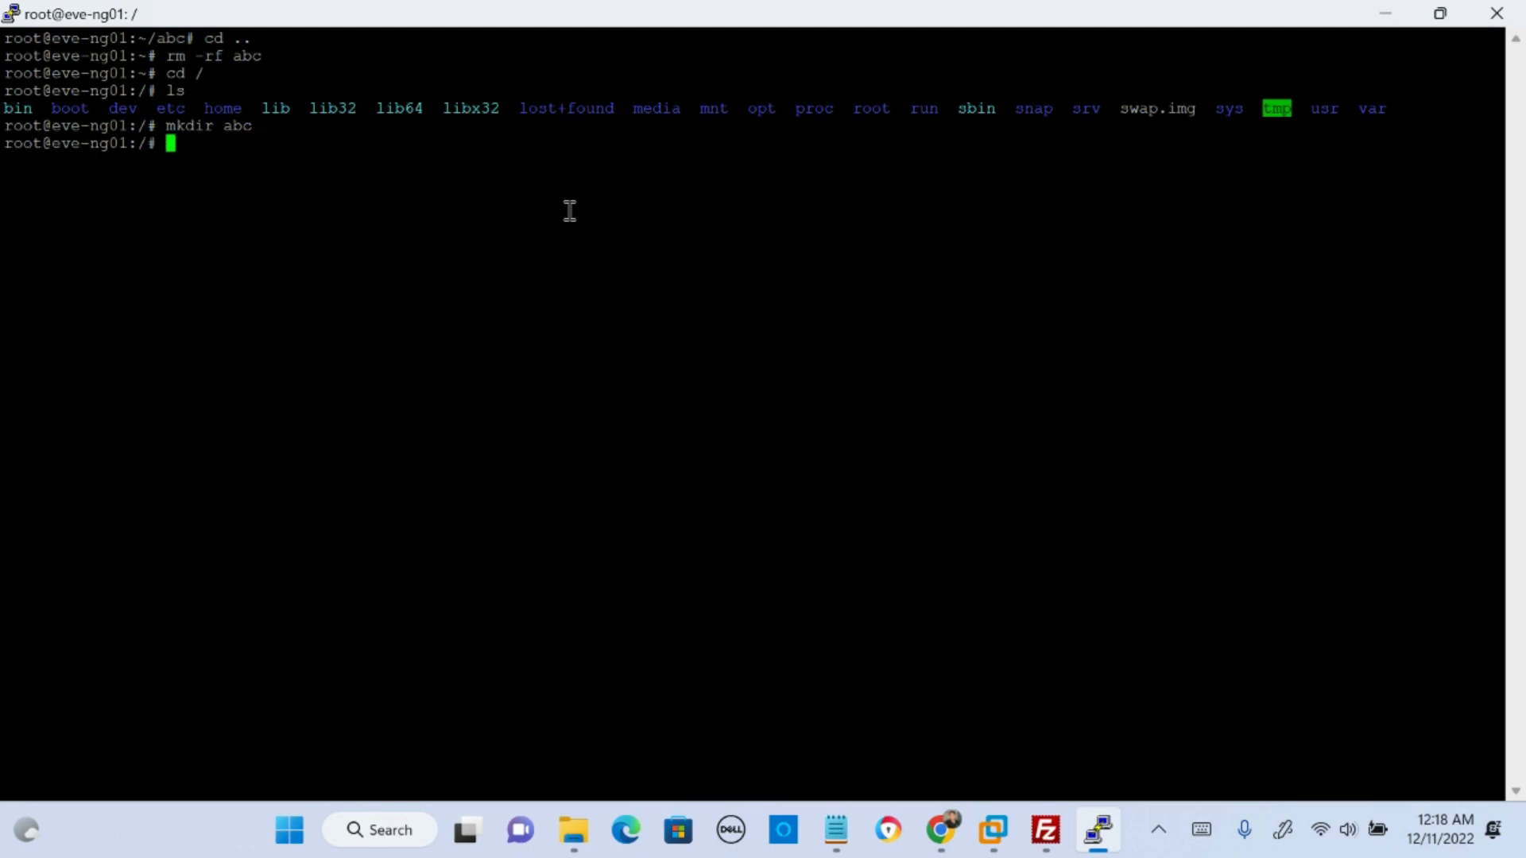
- List the contents of the filesystem root and highlight the abc directory in the output
type("ls")
key("Return")
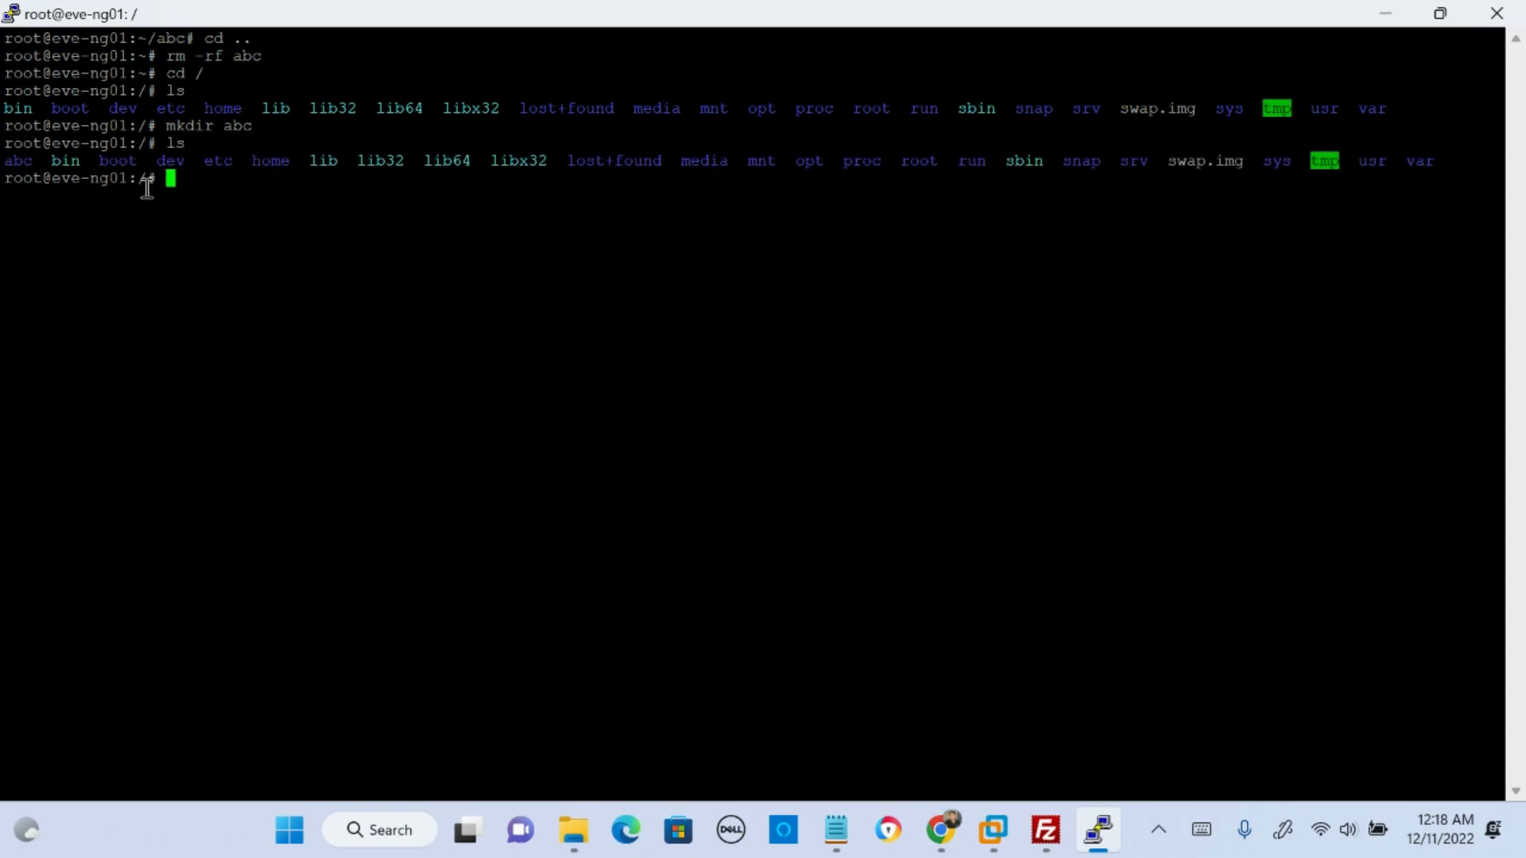
left_click_drag(33, 160, 4, 160)
- Switch to FileZilla, refresh the remote root listing, and open the /abc directory
left_click(1042, 834)
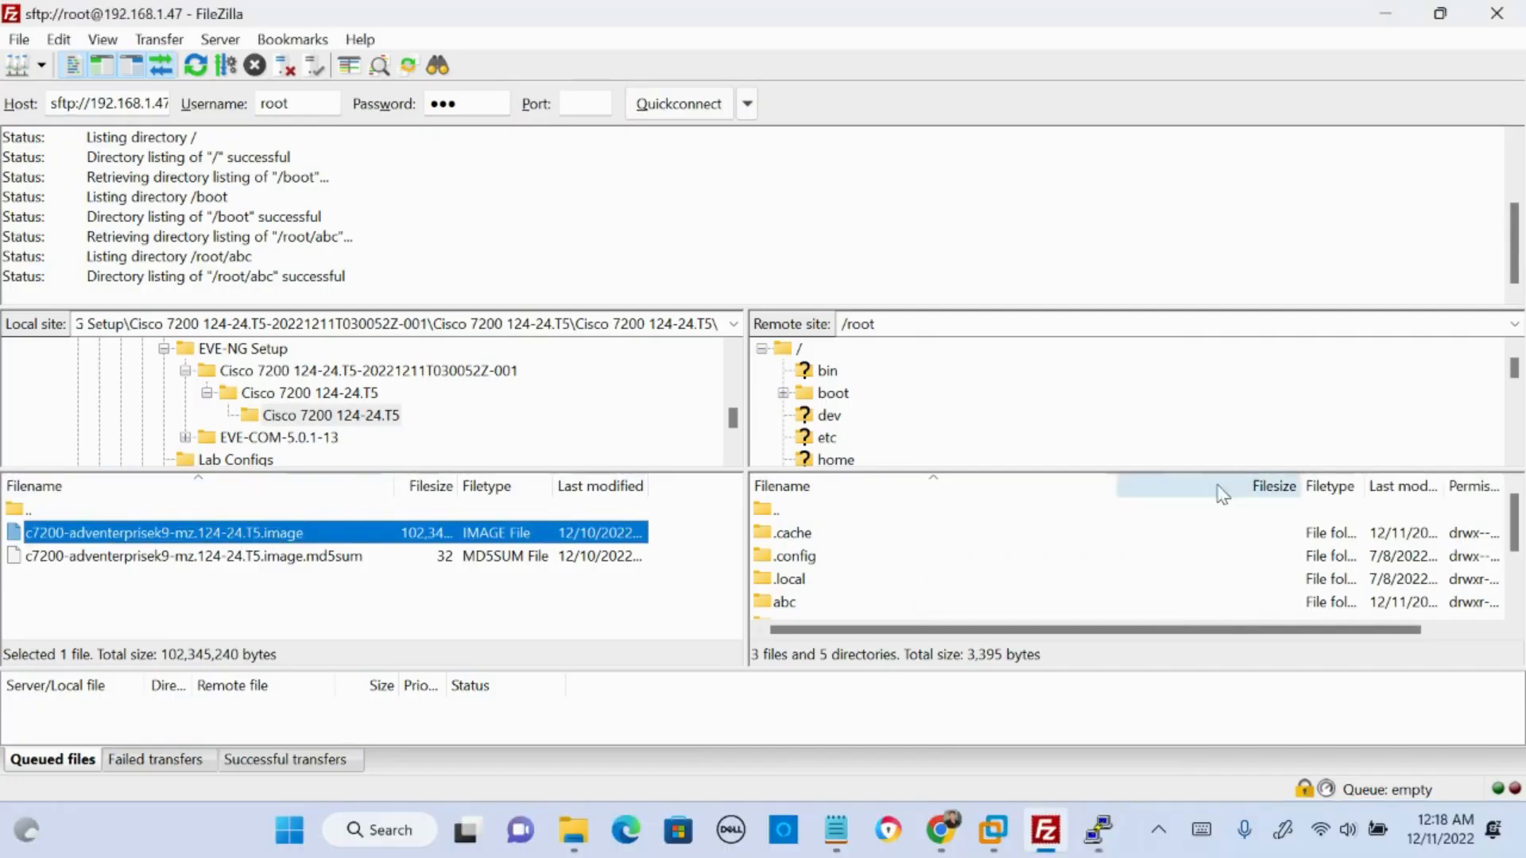
left_click(829, 372)
scroll(827, 385, "up", 6)
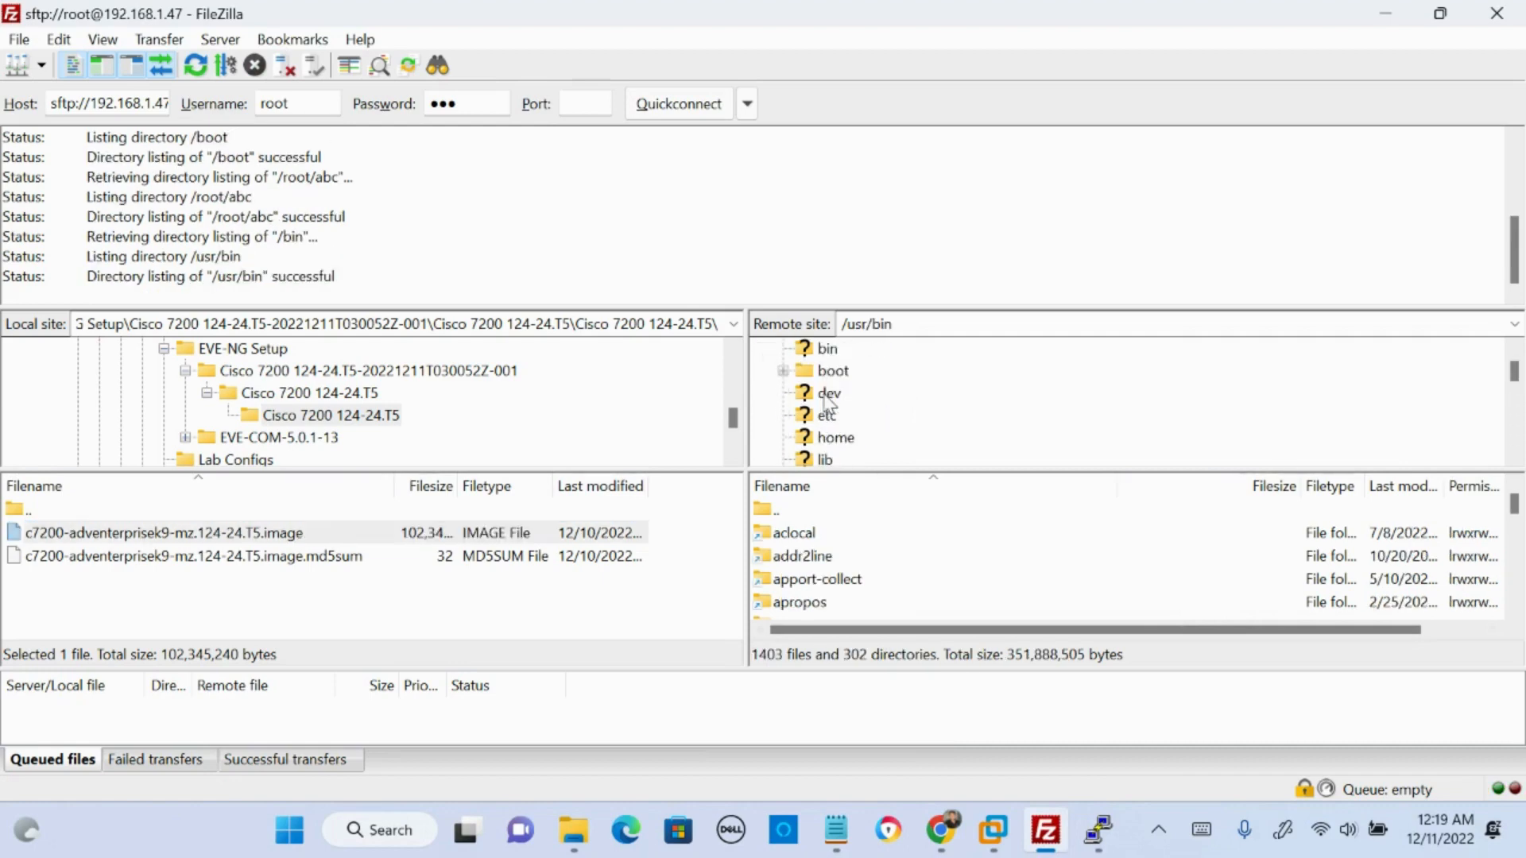
left_click(205, 73)
left_click(799, 348)
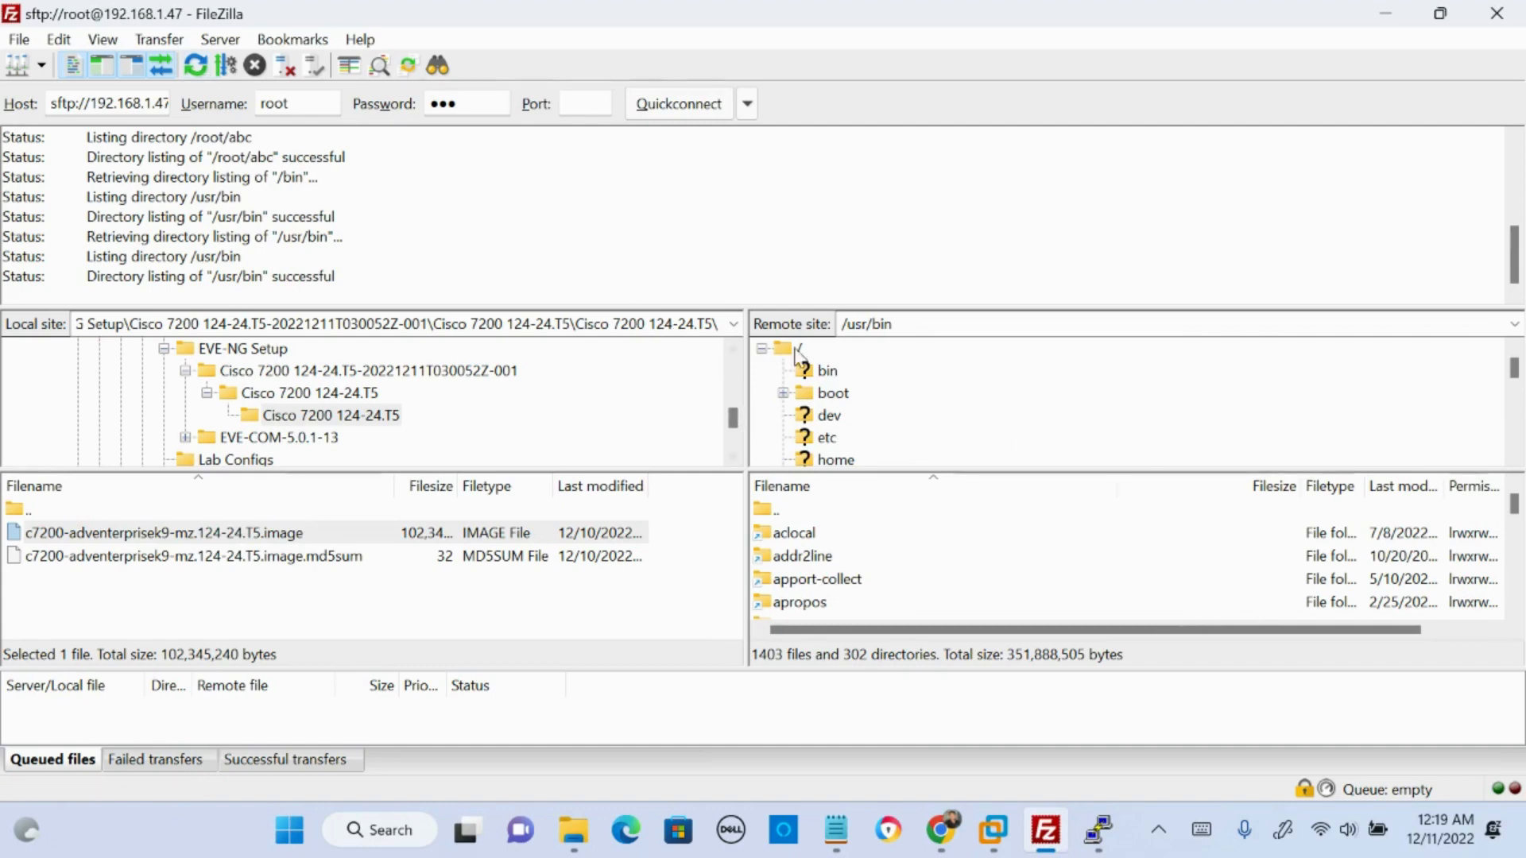
left_click(196, 70)
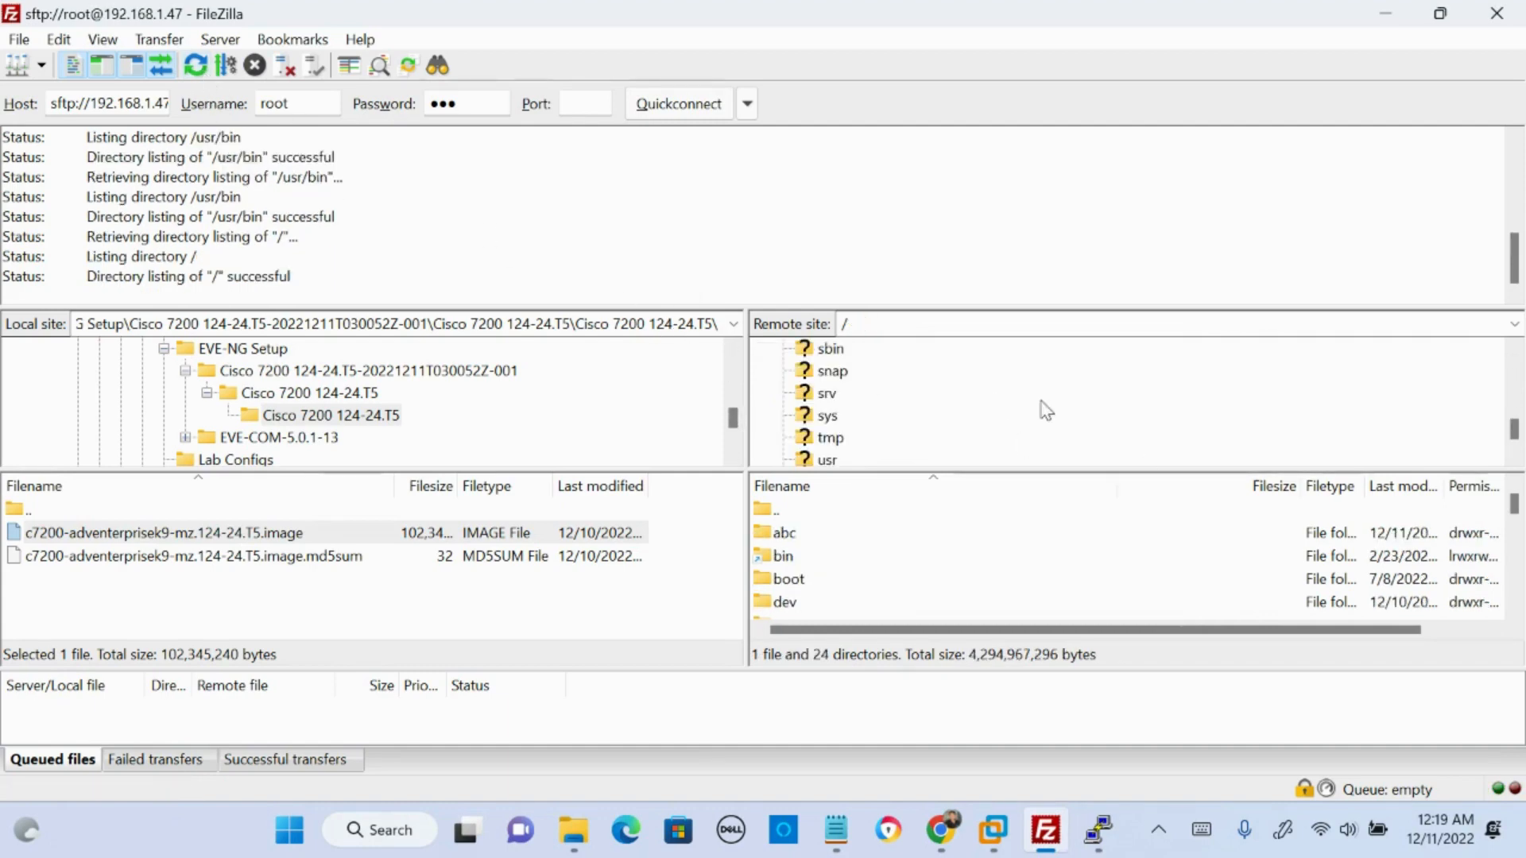
left_click(814, 372)
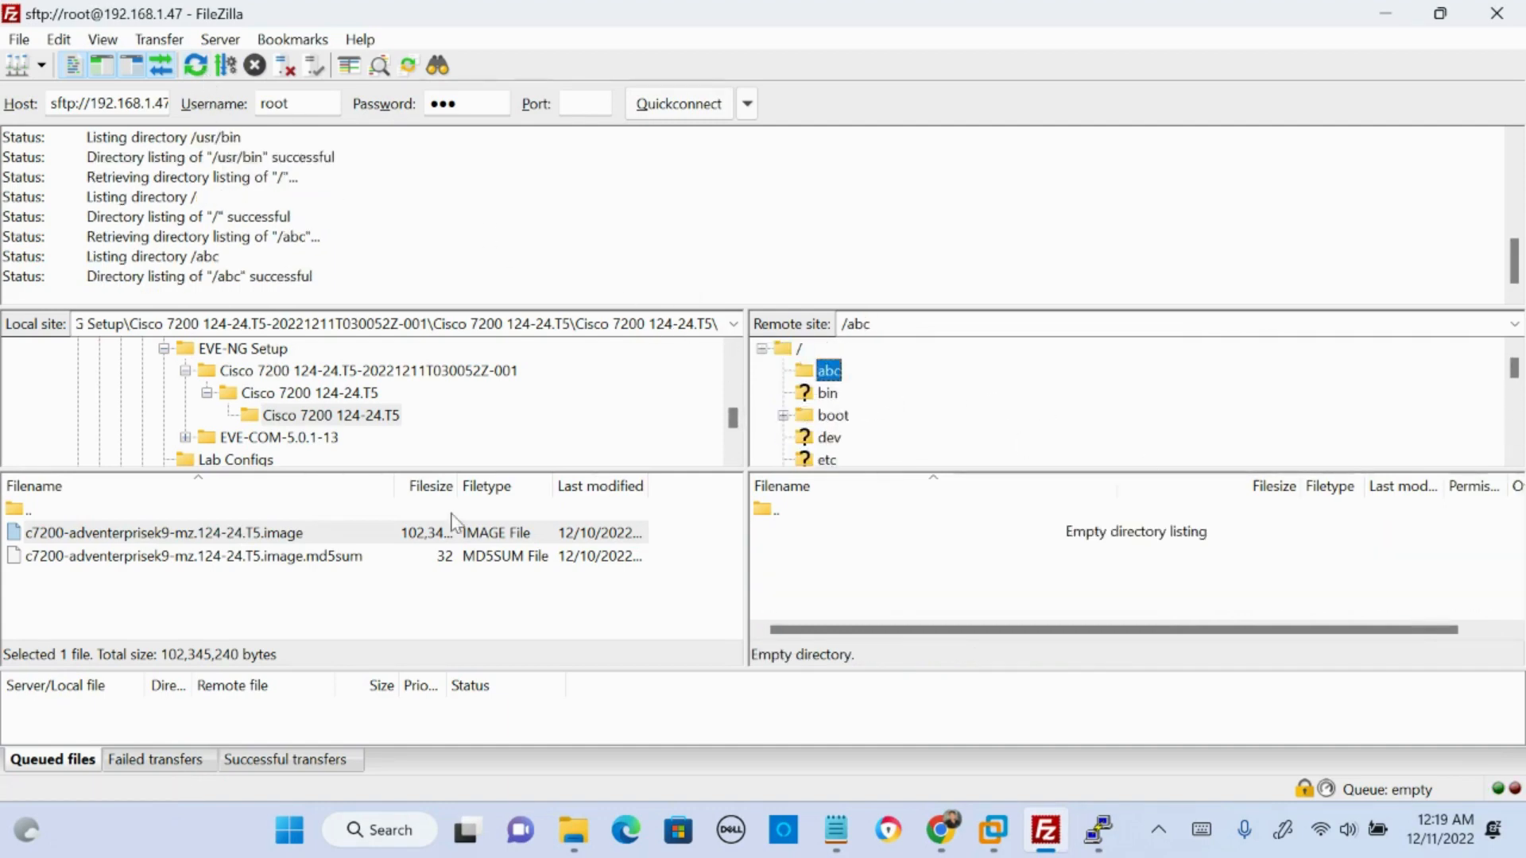
- Upload c7200-adventerprisek9-mz.124-24.T5.image to the remote /abc directory and refresh its listing
left_click(207, 531)
left_click_drag(189, 531, 942, 588)
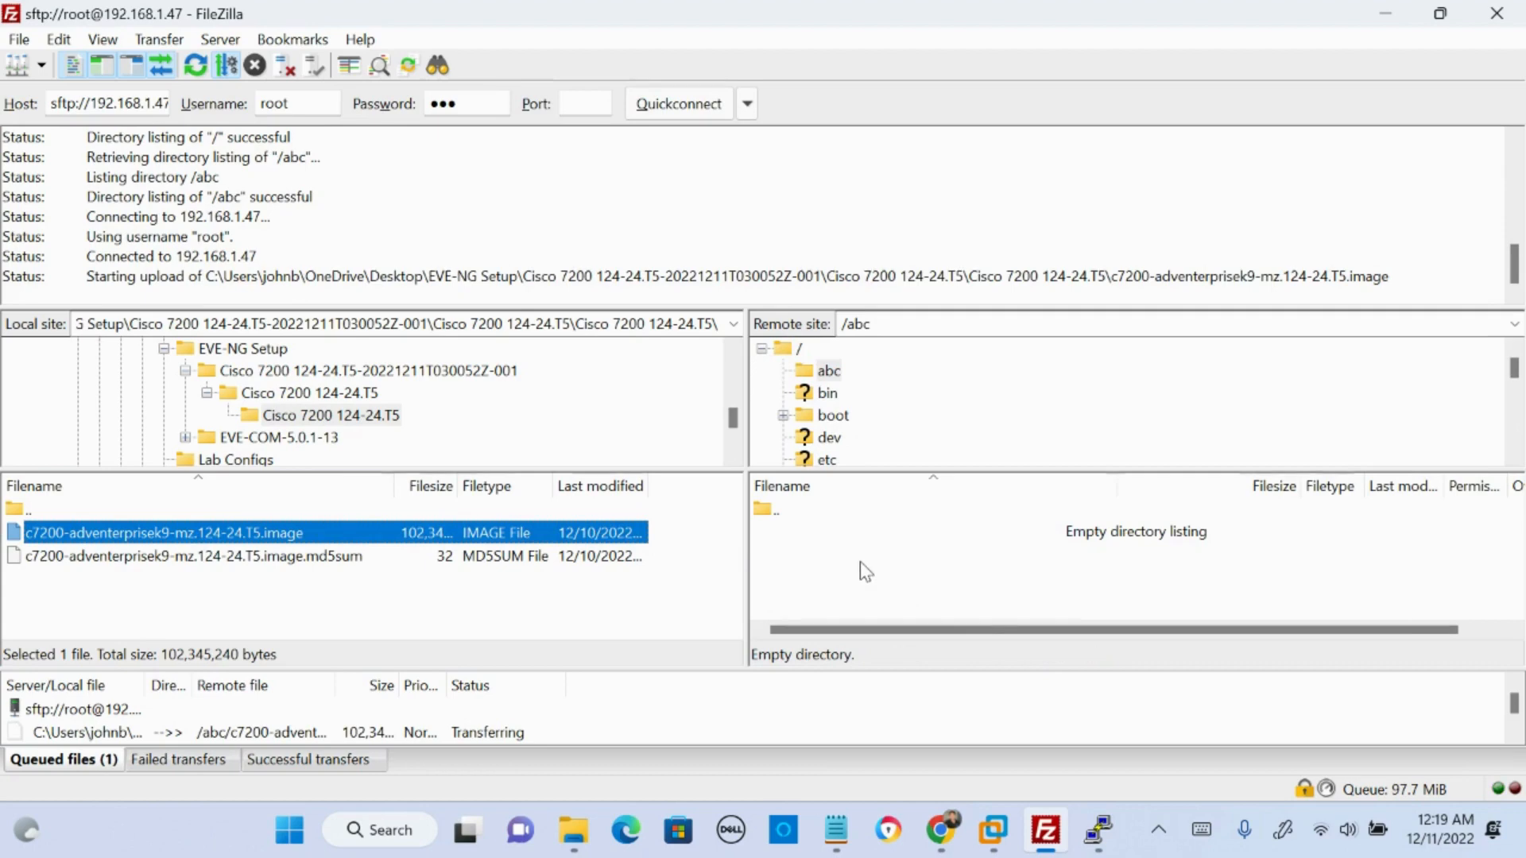
left_click(829, 371)
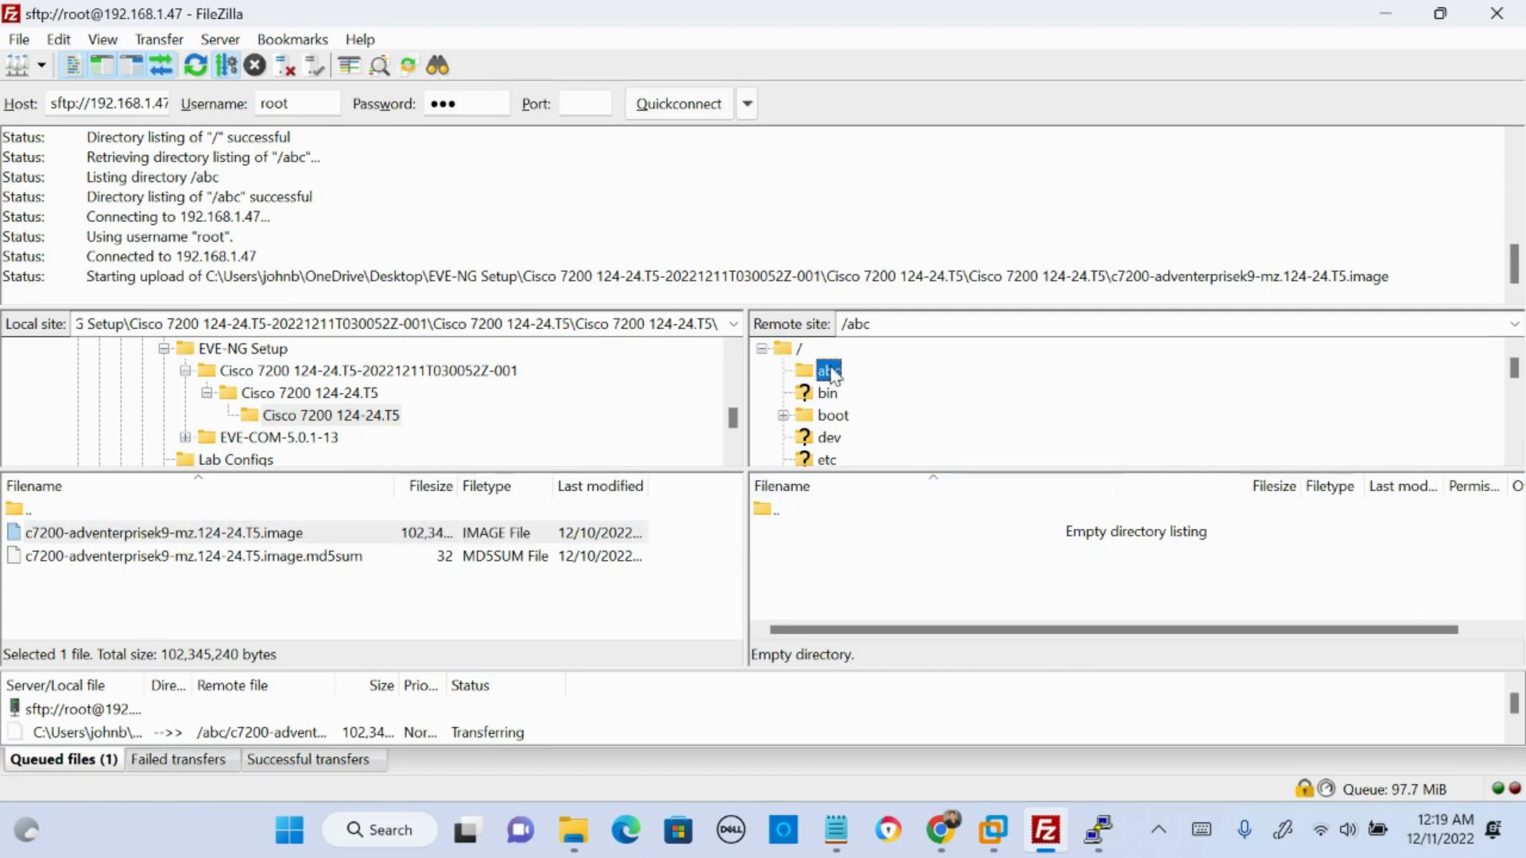
left_click(193, 71)
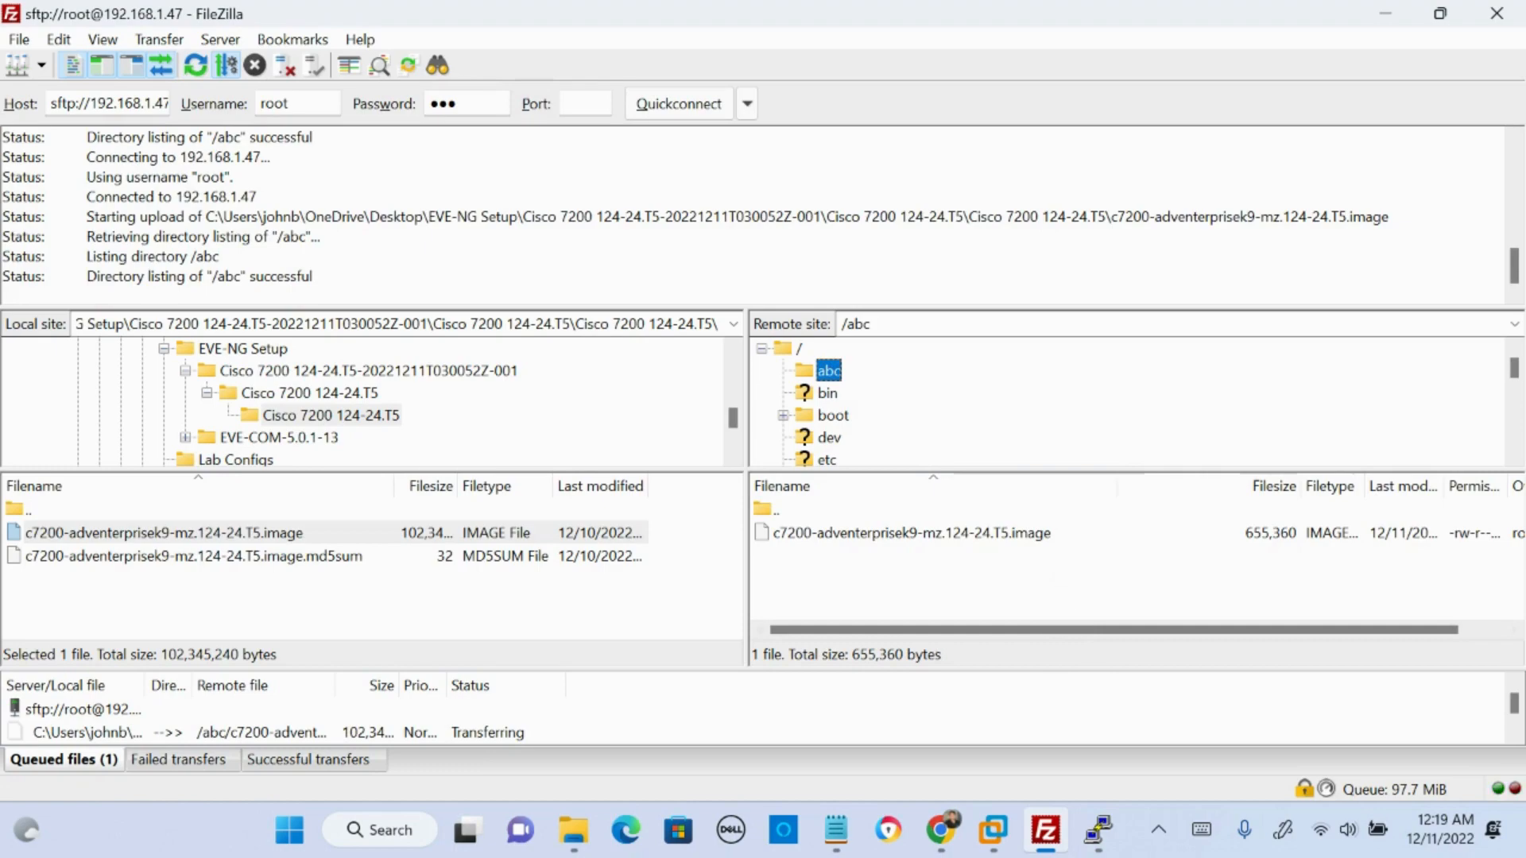
- Switch to the EVE-NG Dynamips guide in Chrome and examine the unzip command, its .bin and .image filenames, and the mv destination path
left_click_drag(1525, 521, 775, 18)
key("ctrl+minus")
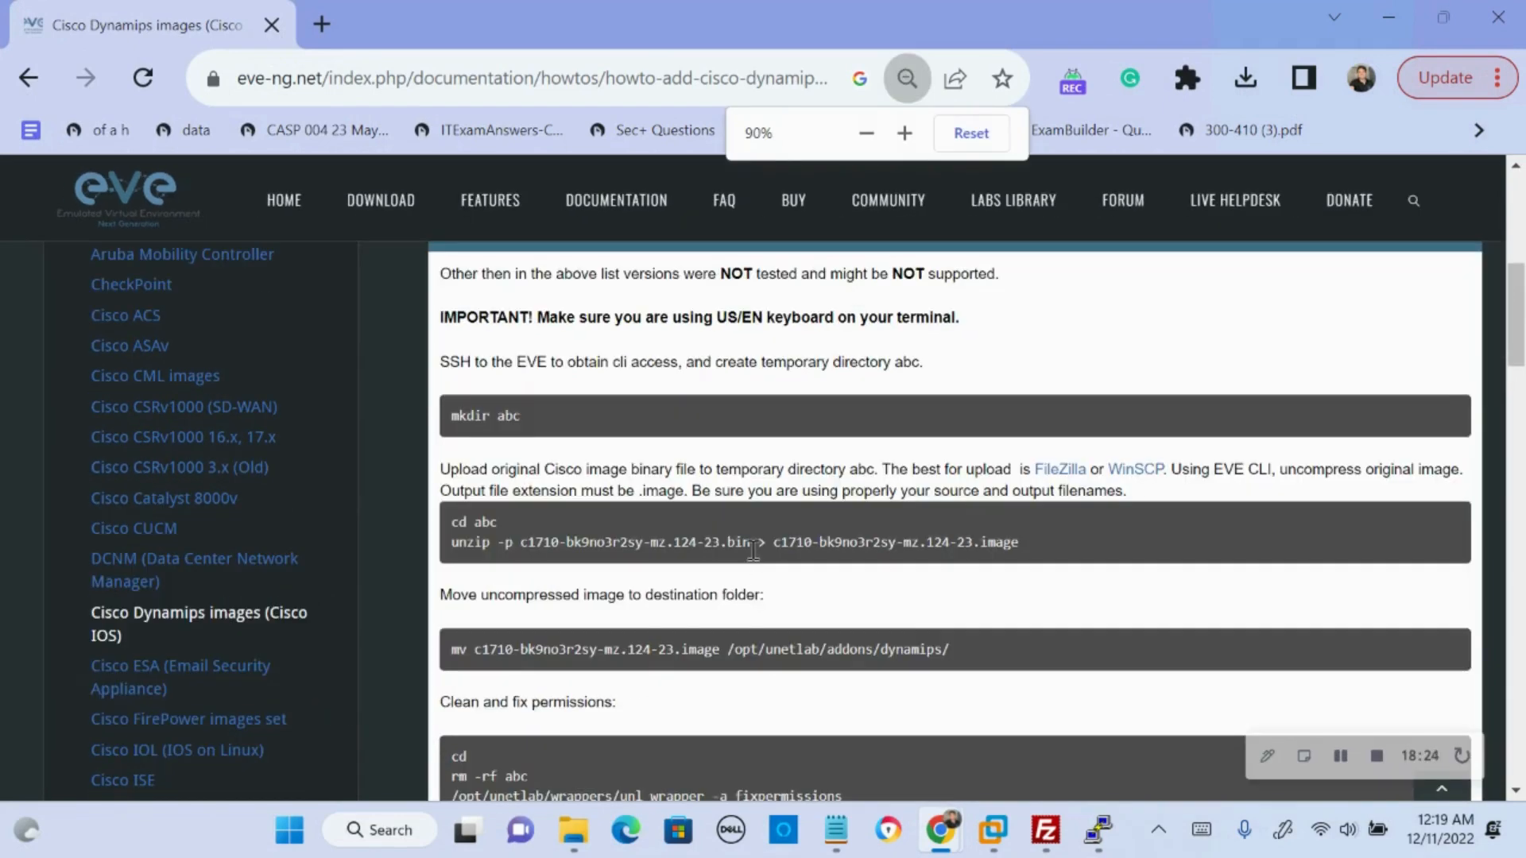
left_click_drag(752, 549, 522, 542)
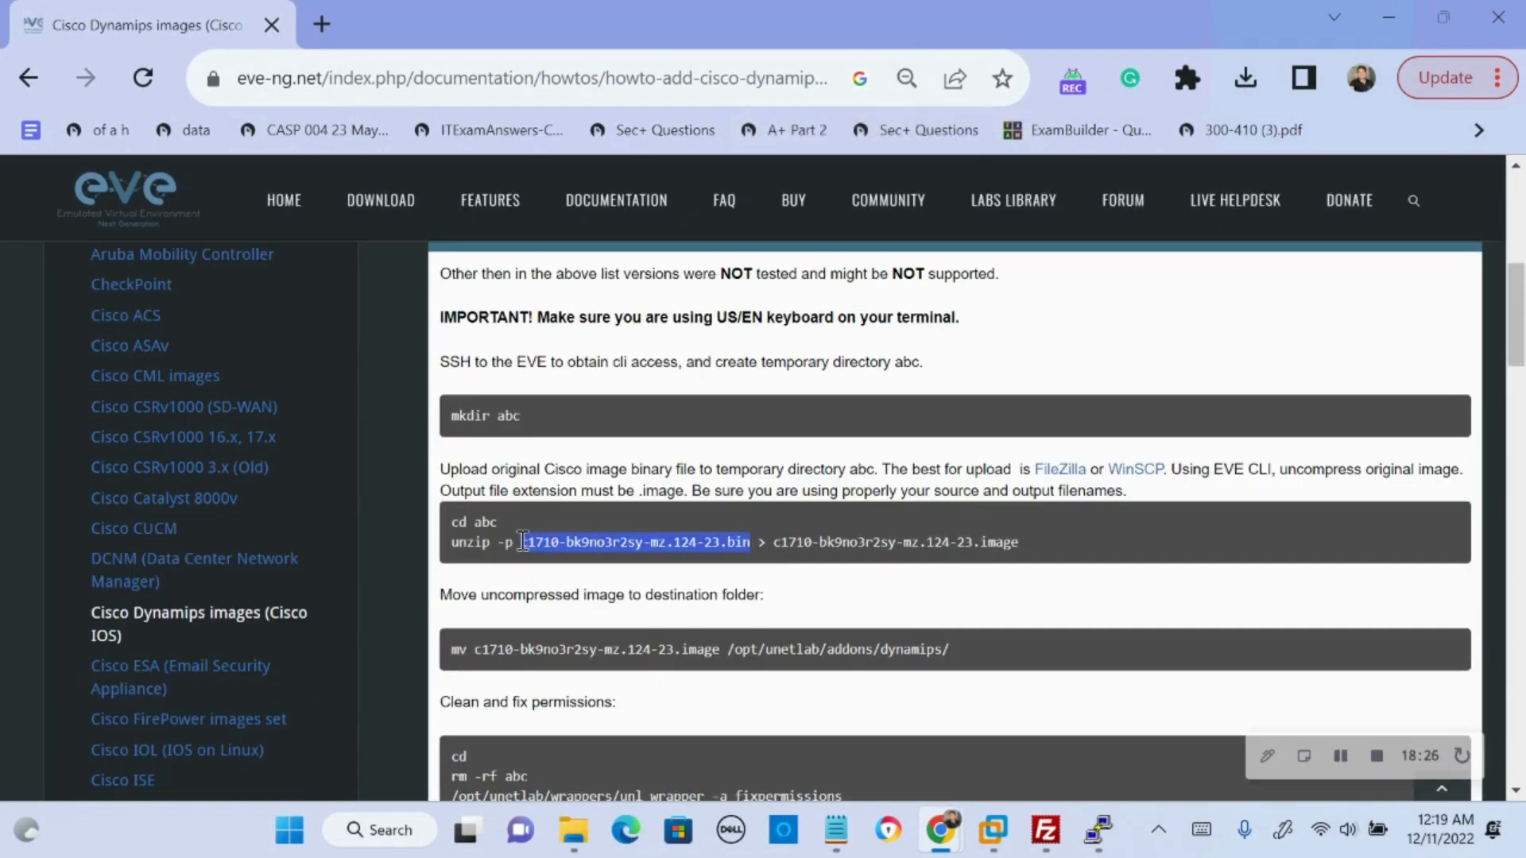
left_click(1470, 314)
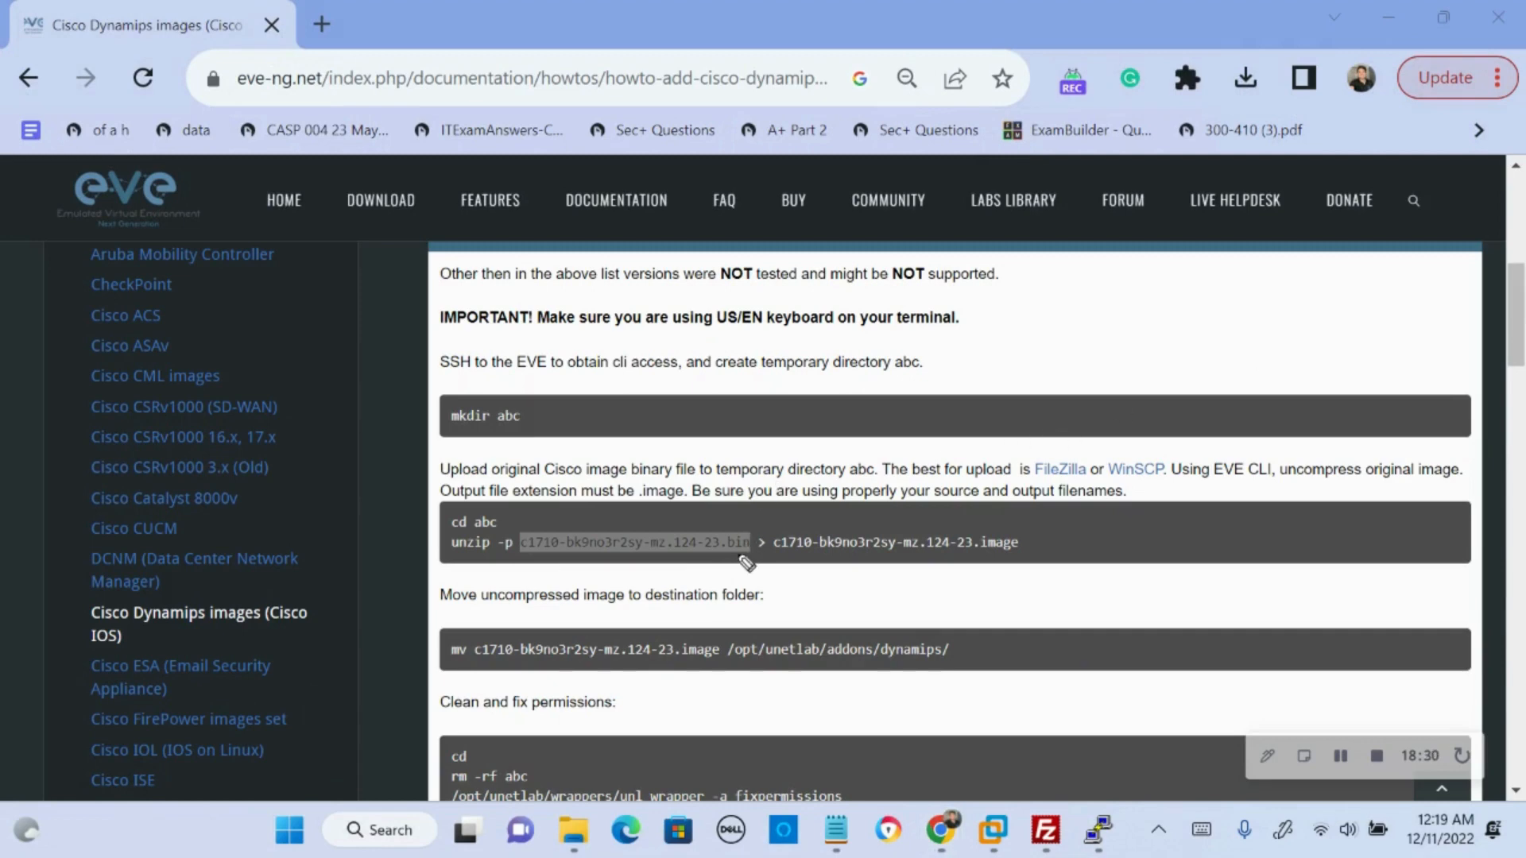
left_click_drag(726, 558, 743, 564)
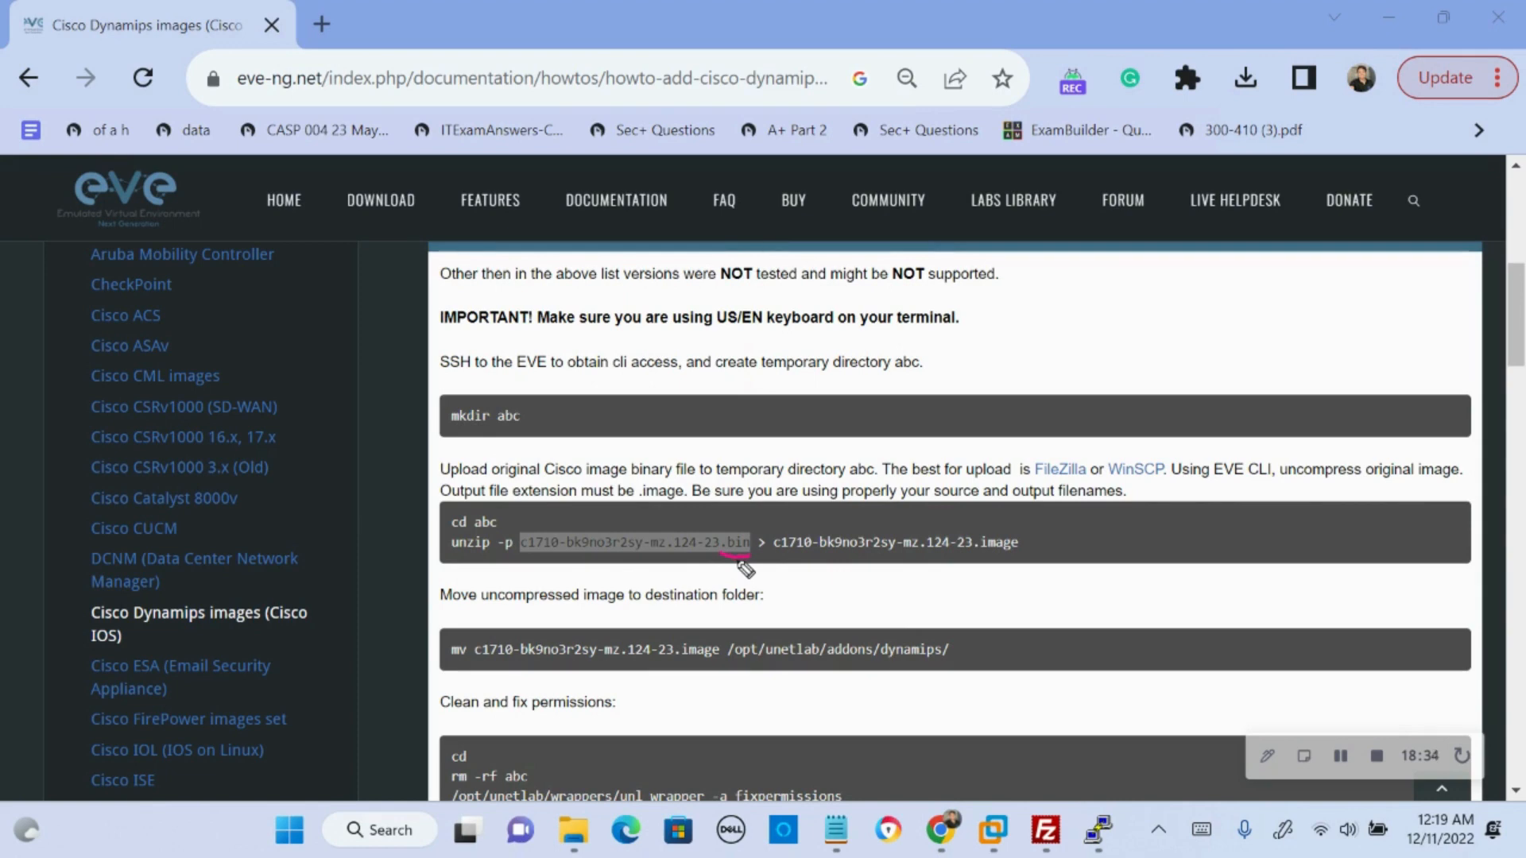
left_click_drag(454, 561, 516, 559)
left_click_drag(974, 553, 1011, 554)
mouse_move(479, 659)
left_mouse_down()
mouse_move(894, 665)
mouse_move(934, 661)
mouse_move(944, 640)
mouse_move(882, 651)
left_mouse_up()
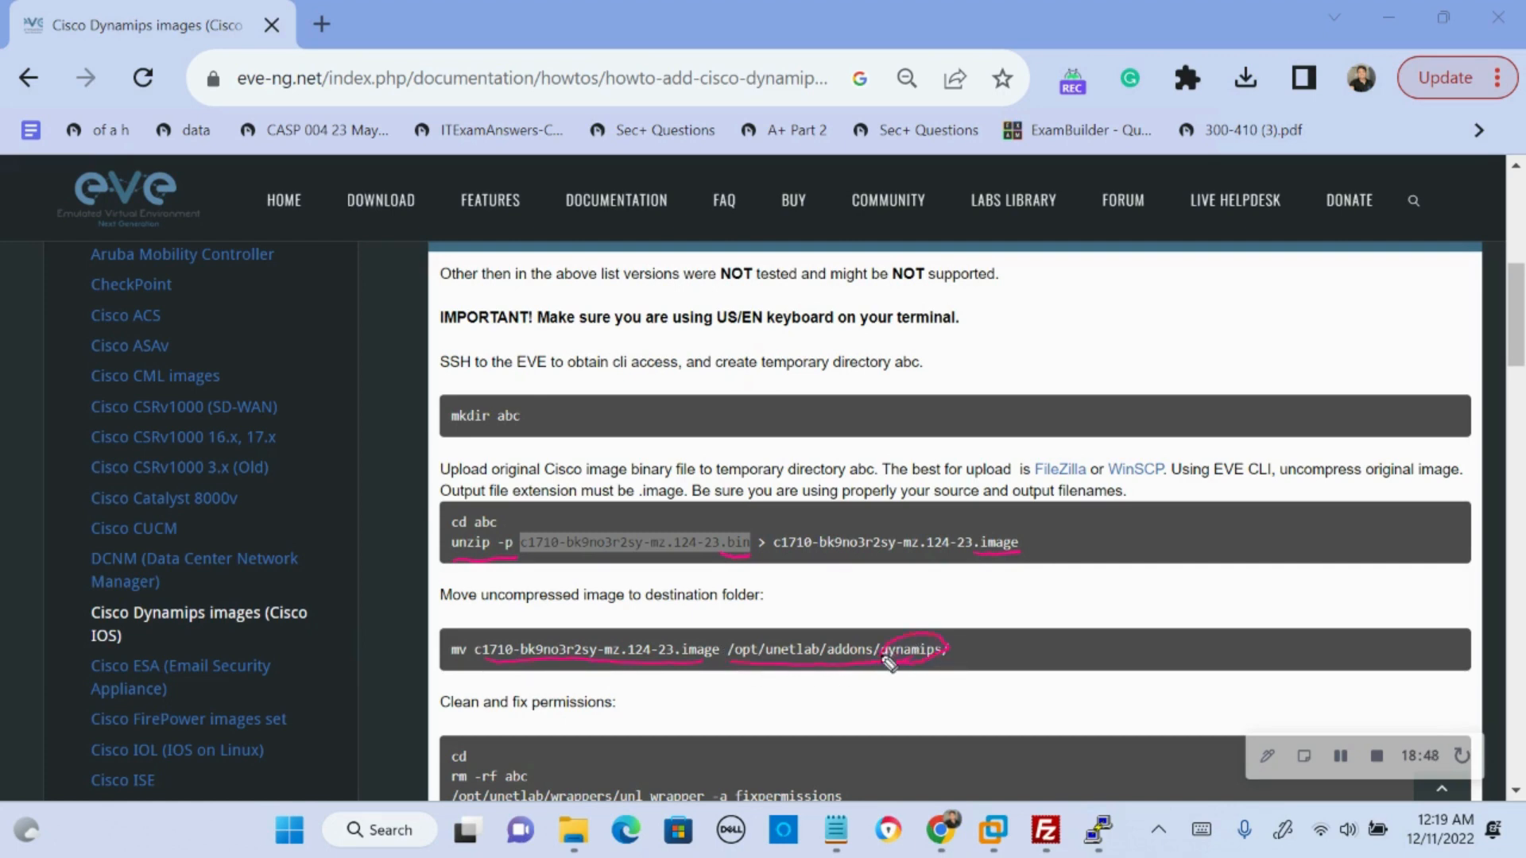
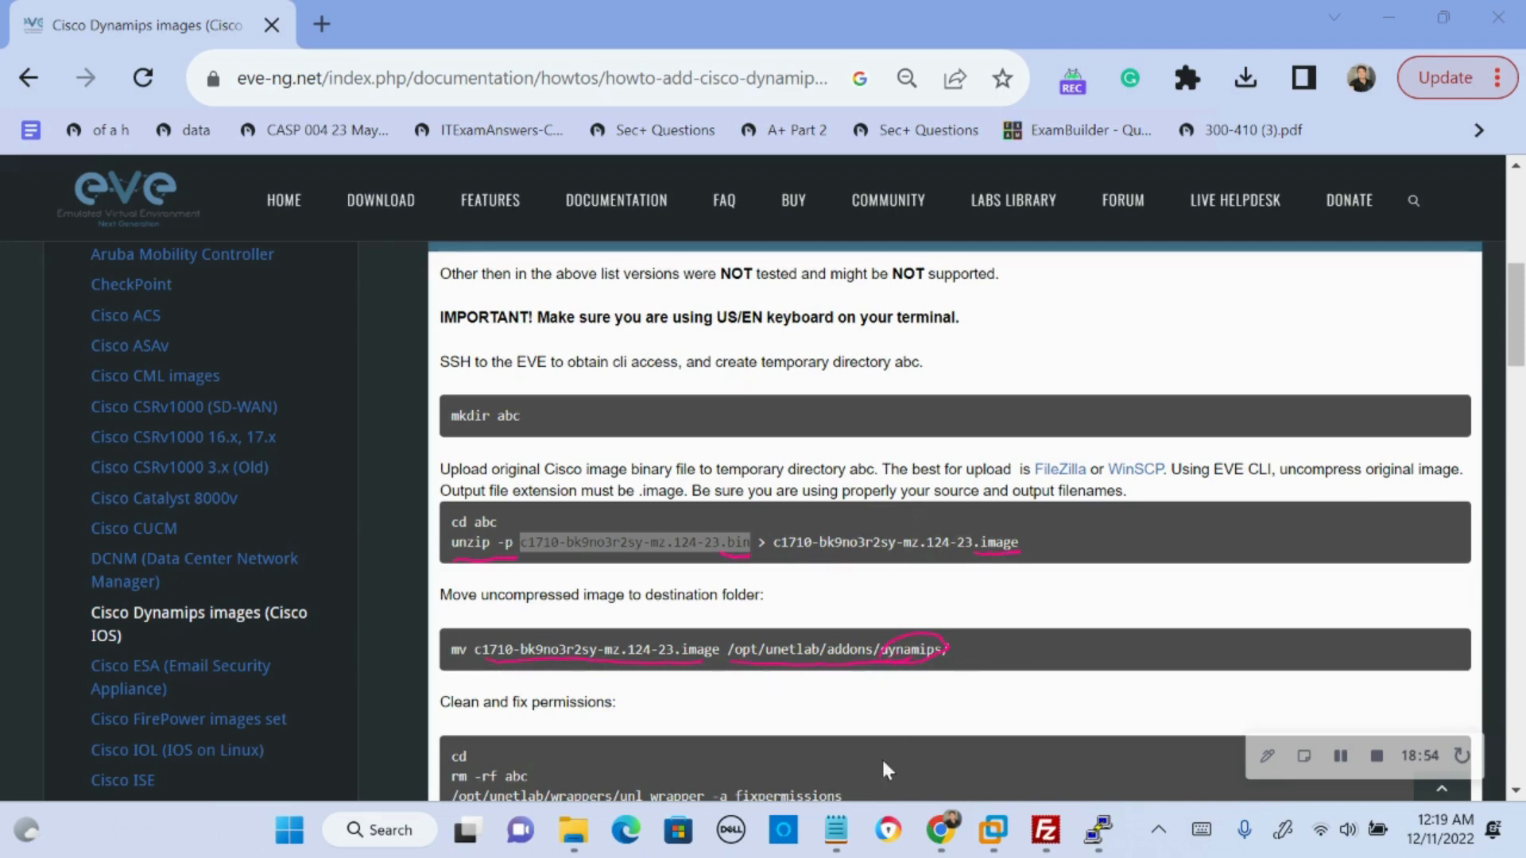
- Check the image upload's progress in FileZilla, and re-examine the unzip command's .bin source and .image output in the Chrome guide
left_click(1046, 831)
left_click(302, 540)
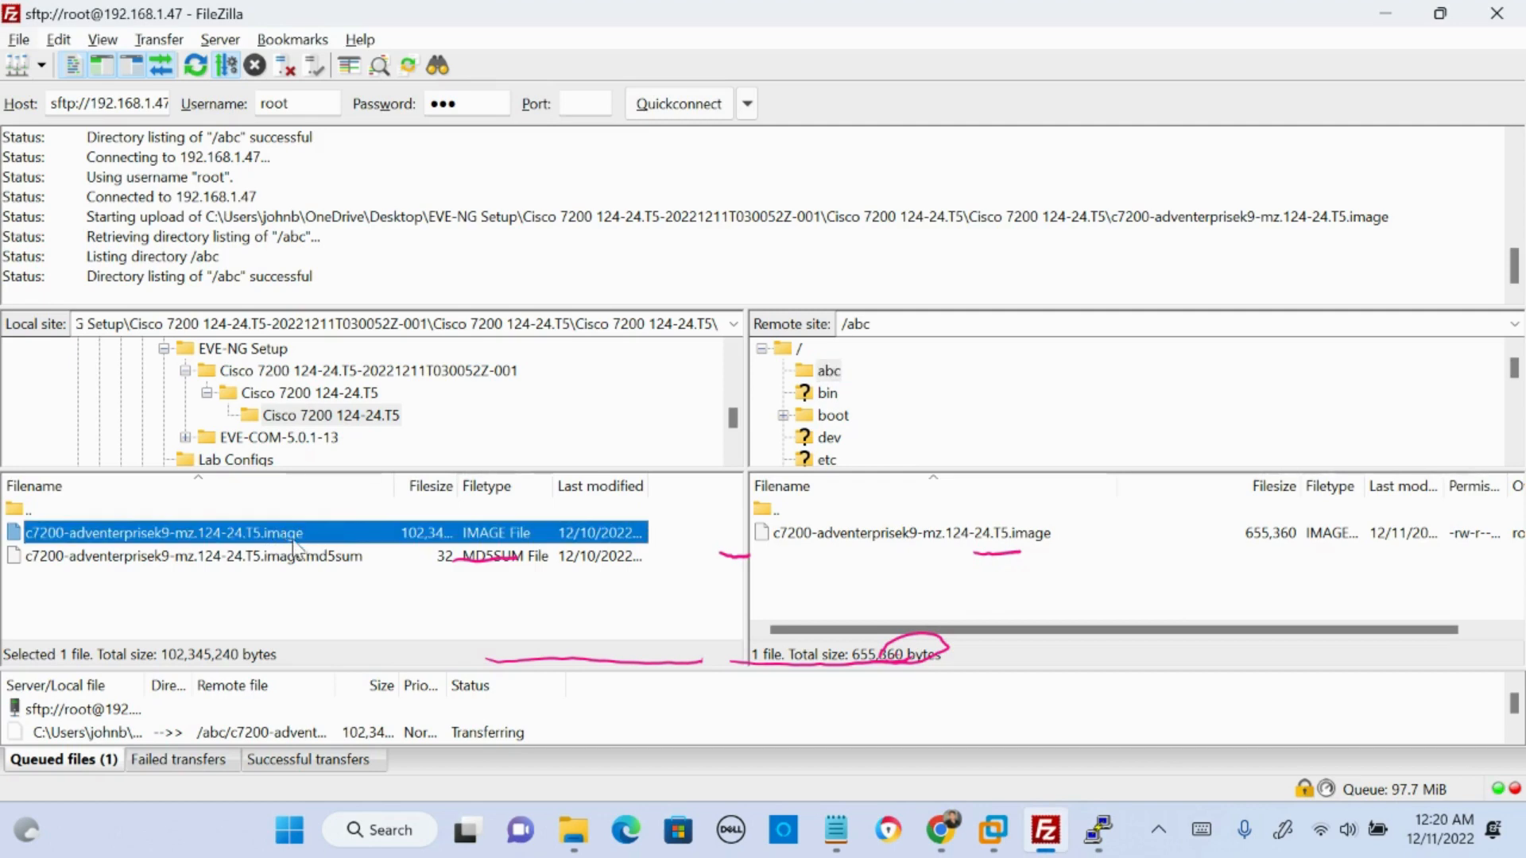
key("alt+Tab")
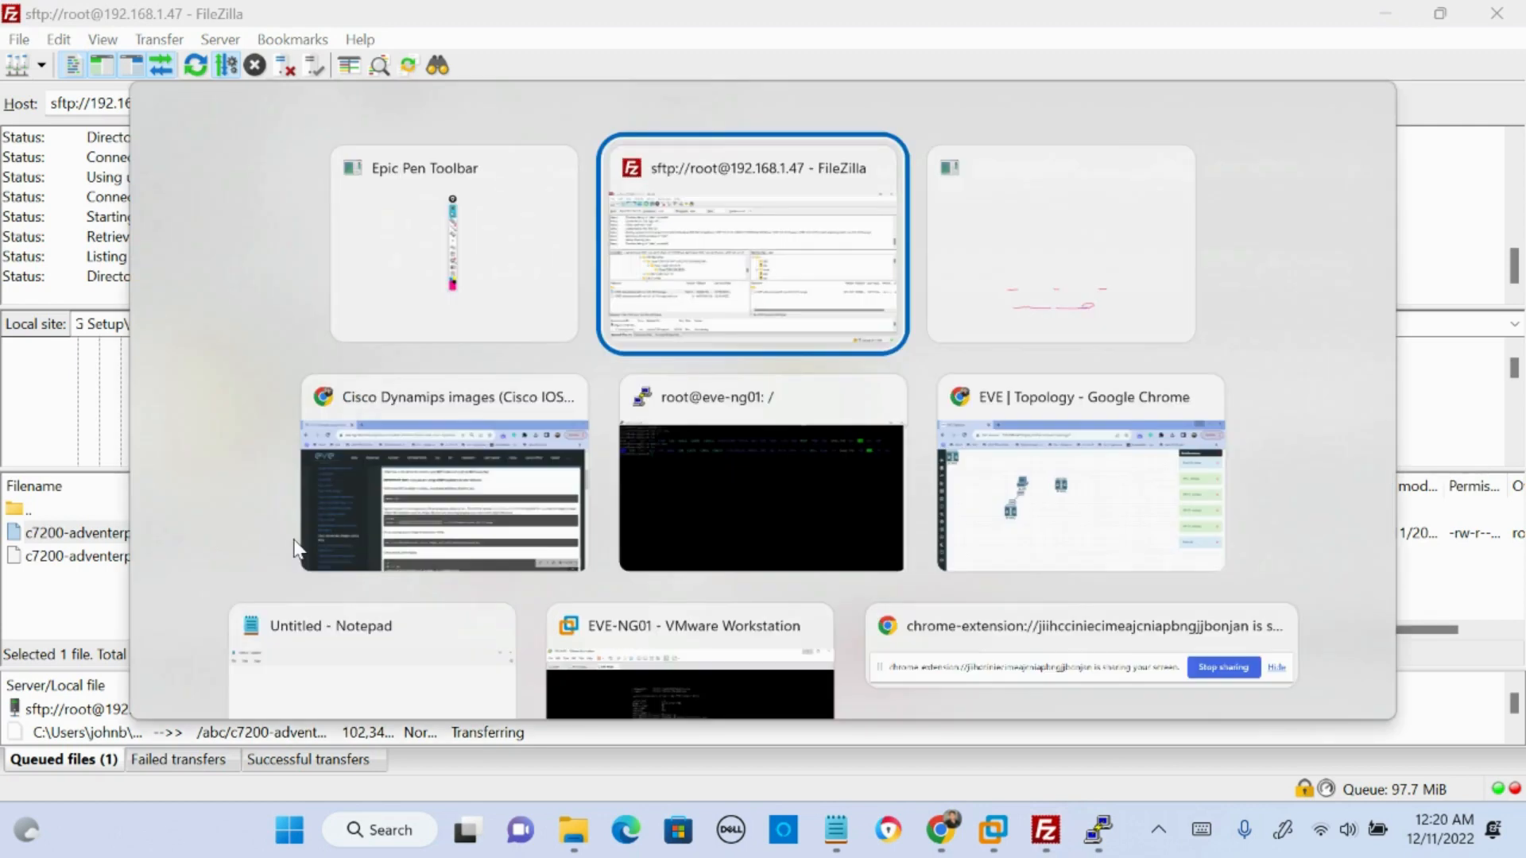
left_click(306, 547)
left_click_drag(545, 546, 752, 542)
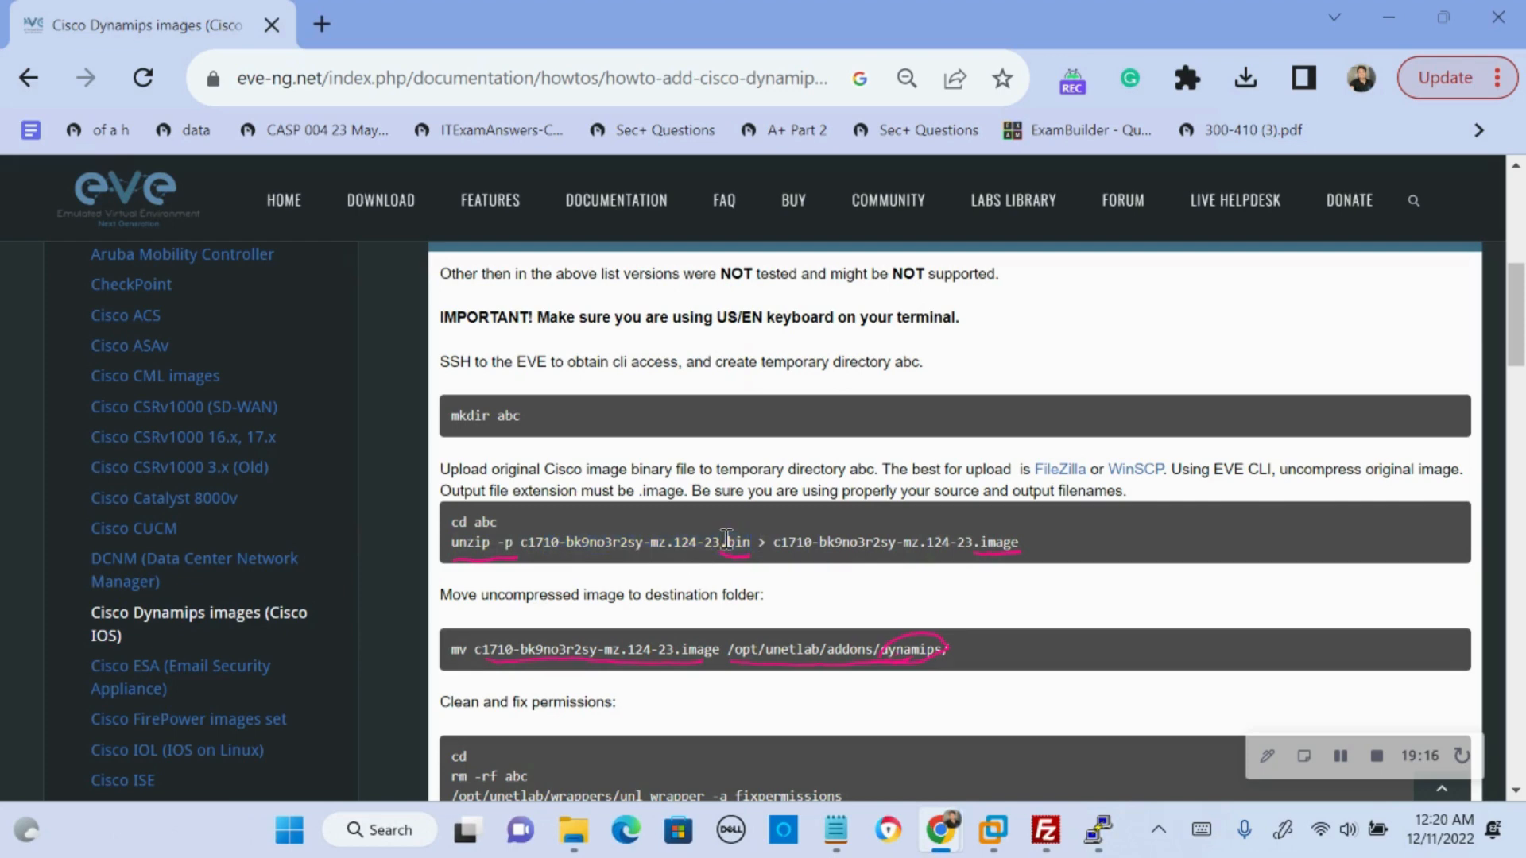
double_click(737, 542)
left_click_drag(451, 542, 1023, 541)
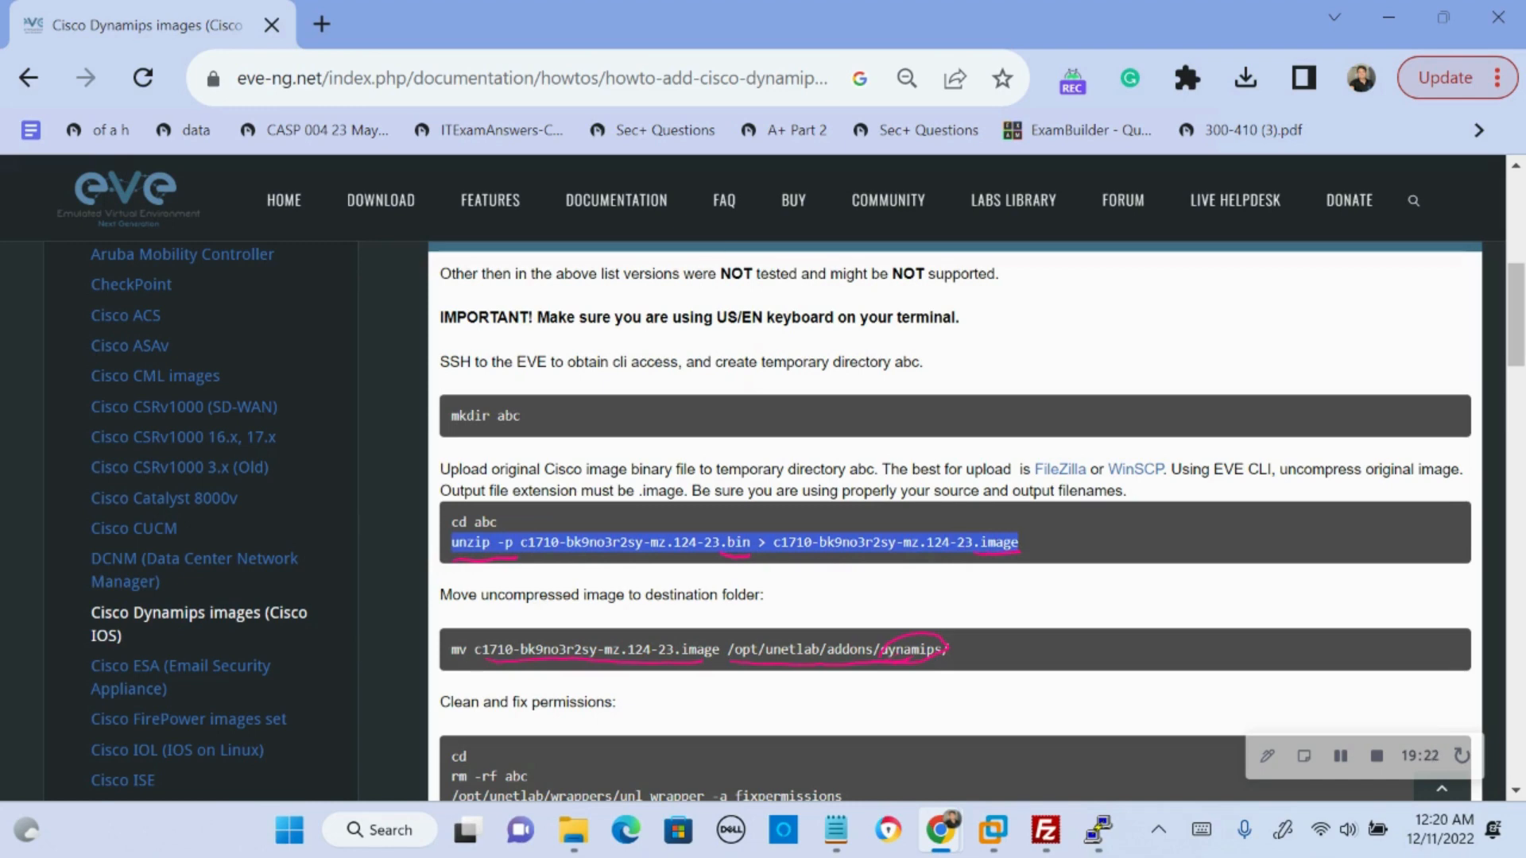
left_click(1006, 542)
left_click_drag(996, 542, 1022, 542)
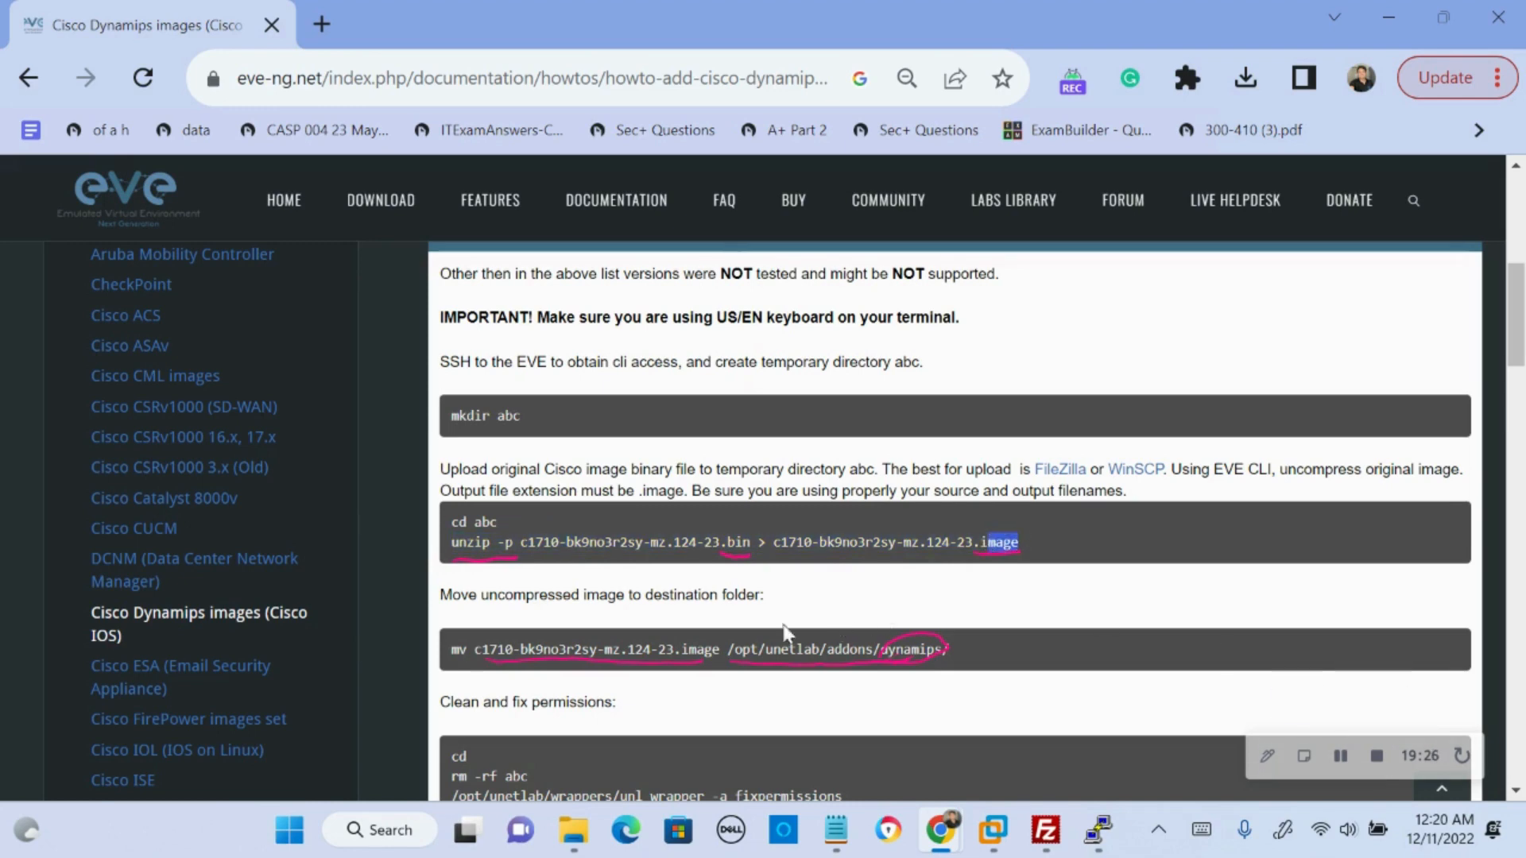
left_click_drag(666, 542, 469, 521)
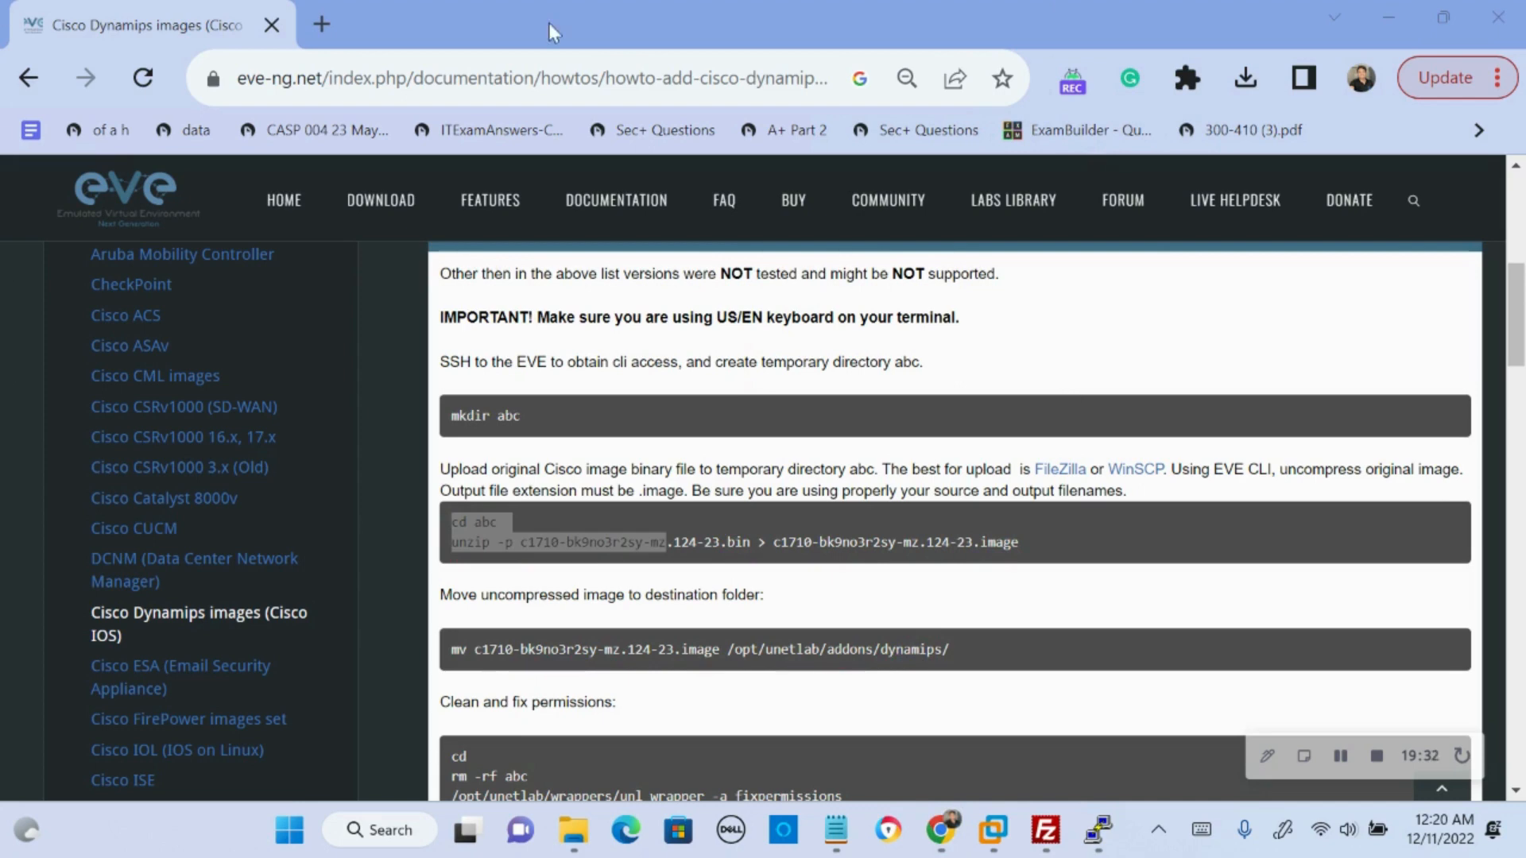
- Switch to the PuTTY session, change into the abc directory, and list its contents
mouse_move(549, 24)
left_mouse_down()
mouse_move(1041, 528)
mouse_move(1399, 857)
left_mouse_up()
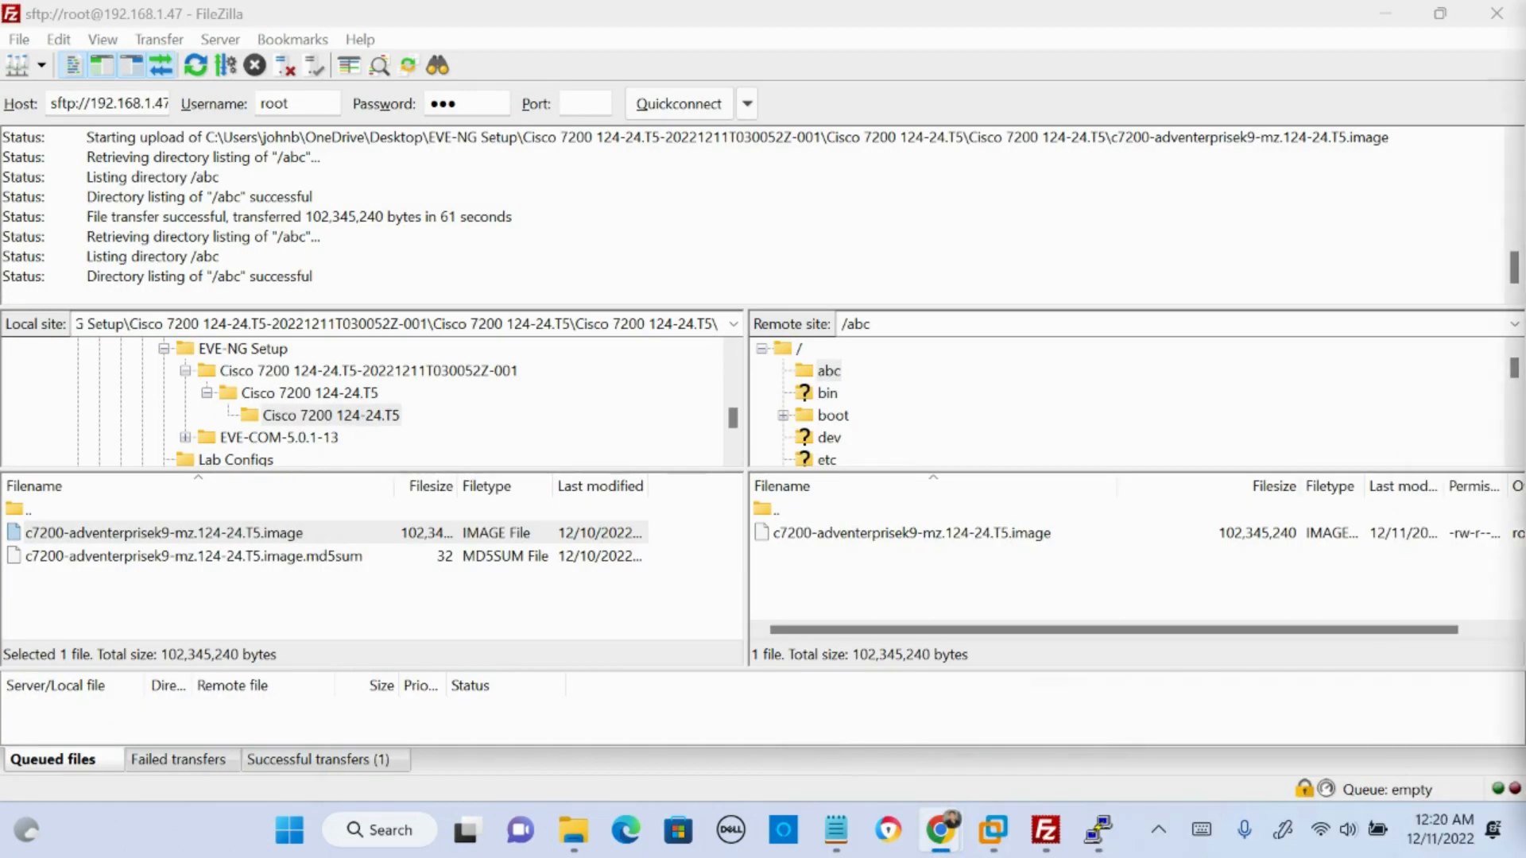
left_click(1101, 832)
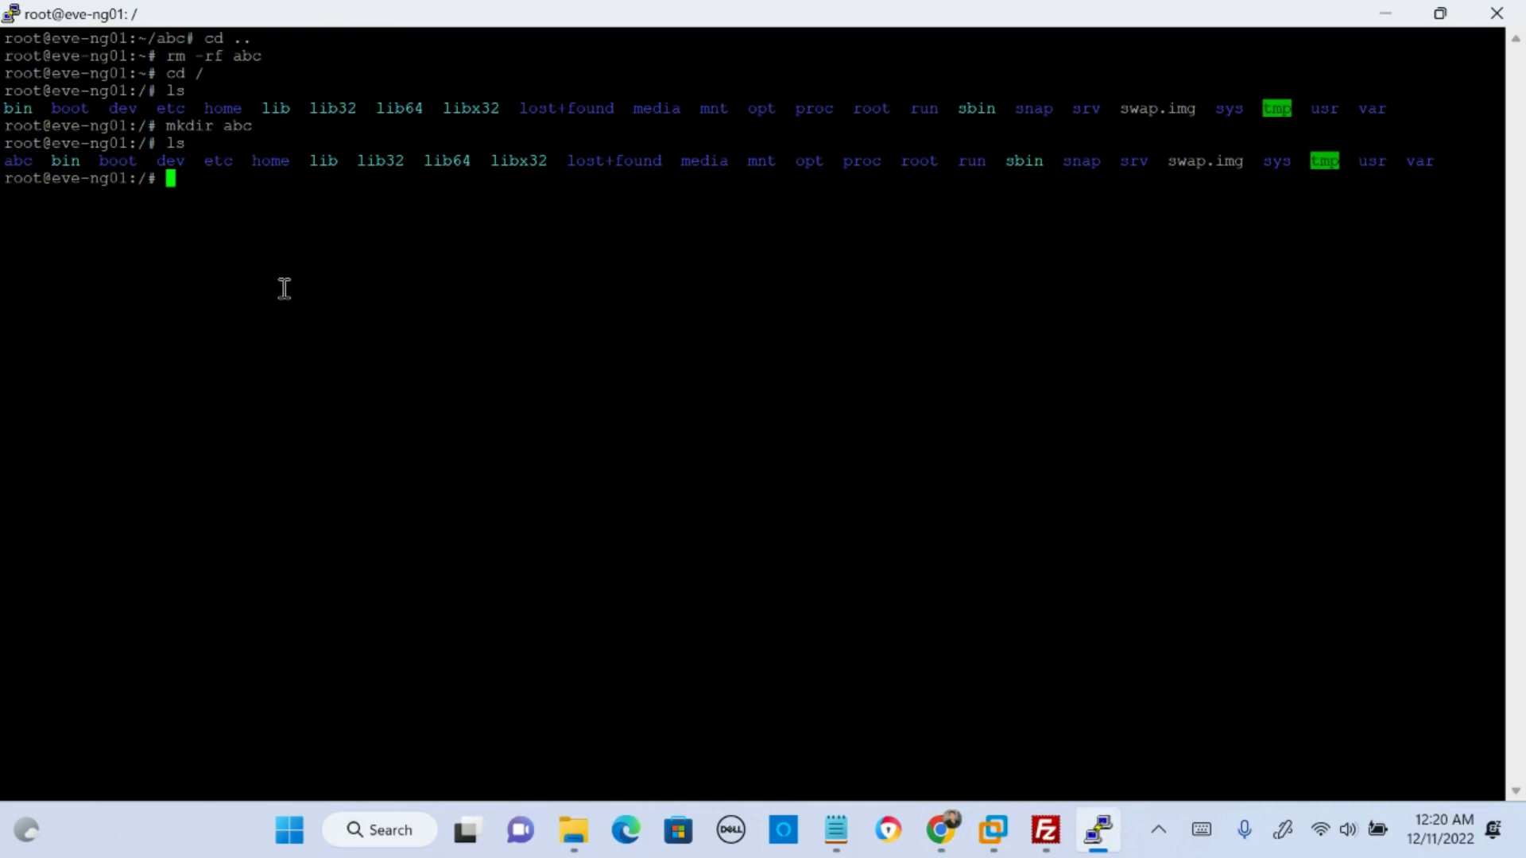
type("cd abc")
key("Return")
type("ls")
key("Return")
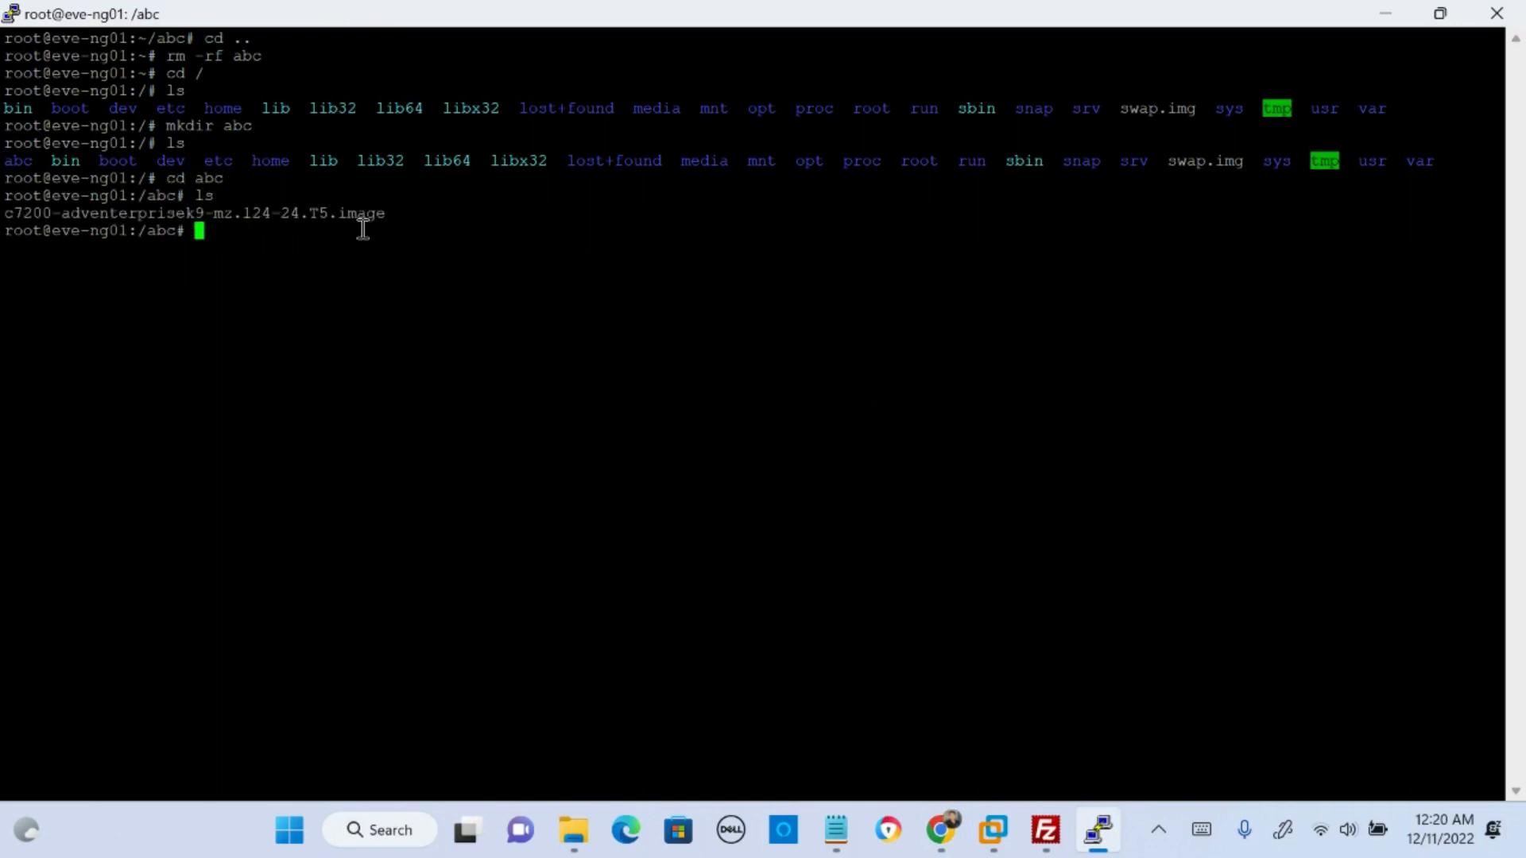
type("unzip -p c720")
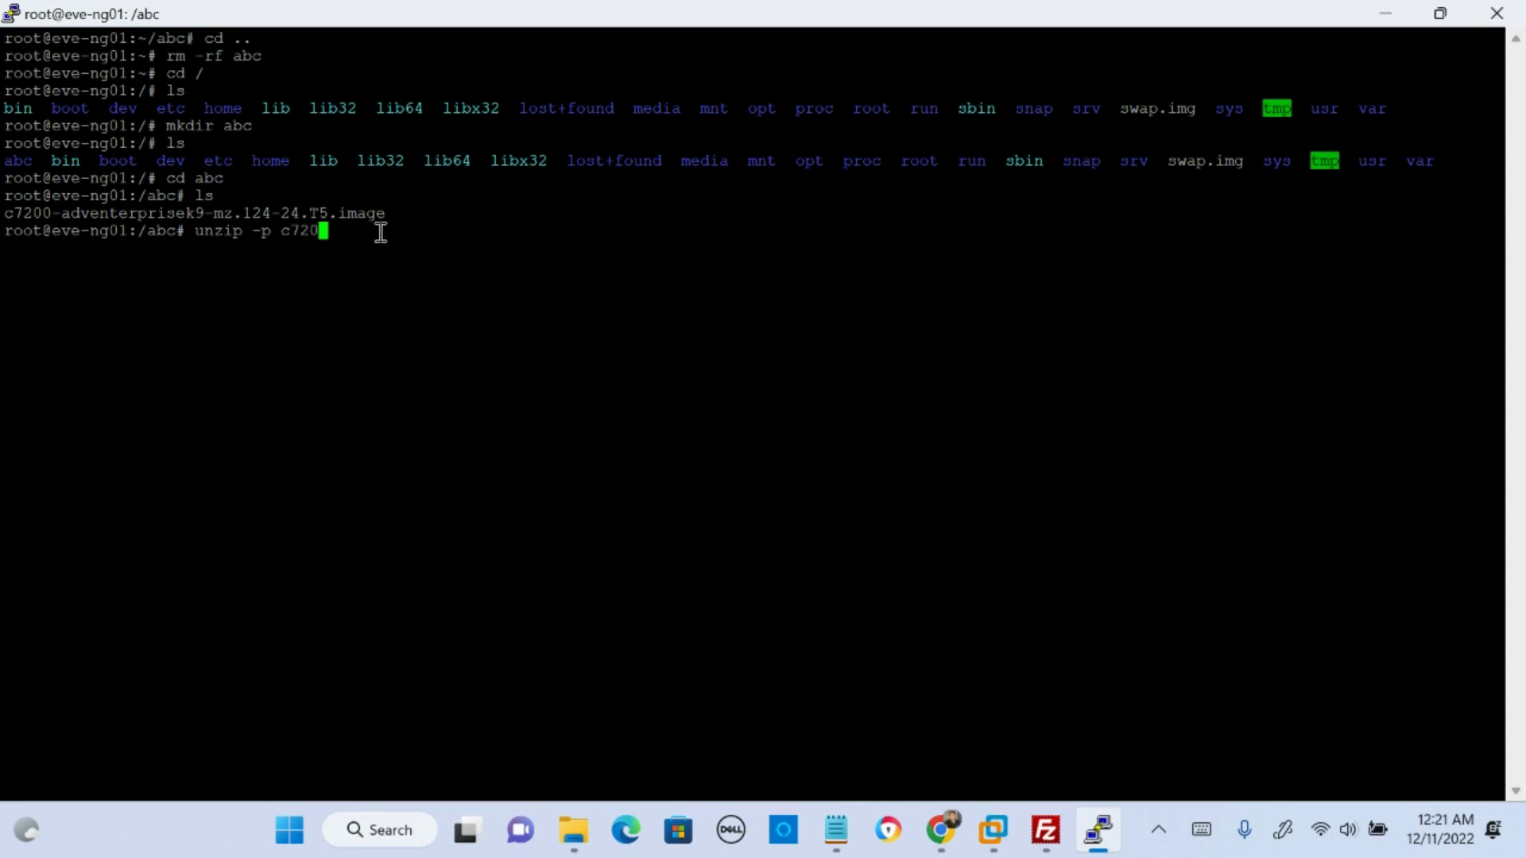
key("BackSpace")
key("BackSpace")
key("BackSpace")
key("BackSpace")
key("BackSpace")
key("BackSpace")
key("BackSpace")
key("BackSpace")
key("BackSpace")
key("BackSpace")
key("BackSpace")
key("BackSpace")
key("BackSpace")
- List the abc directory again and try to extract c7200-adventerprisek9-mz.124-24.T5.image with unzip -p
type("ls")
key("Return")
type("un")
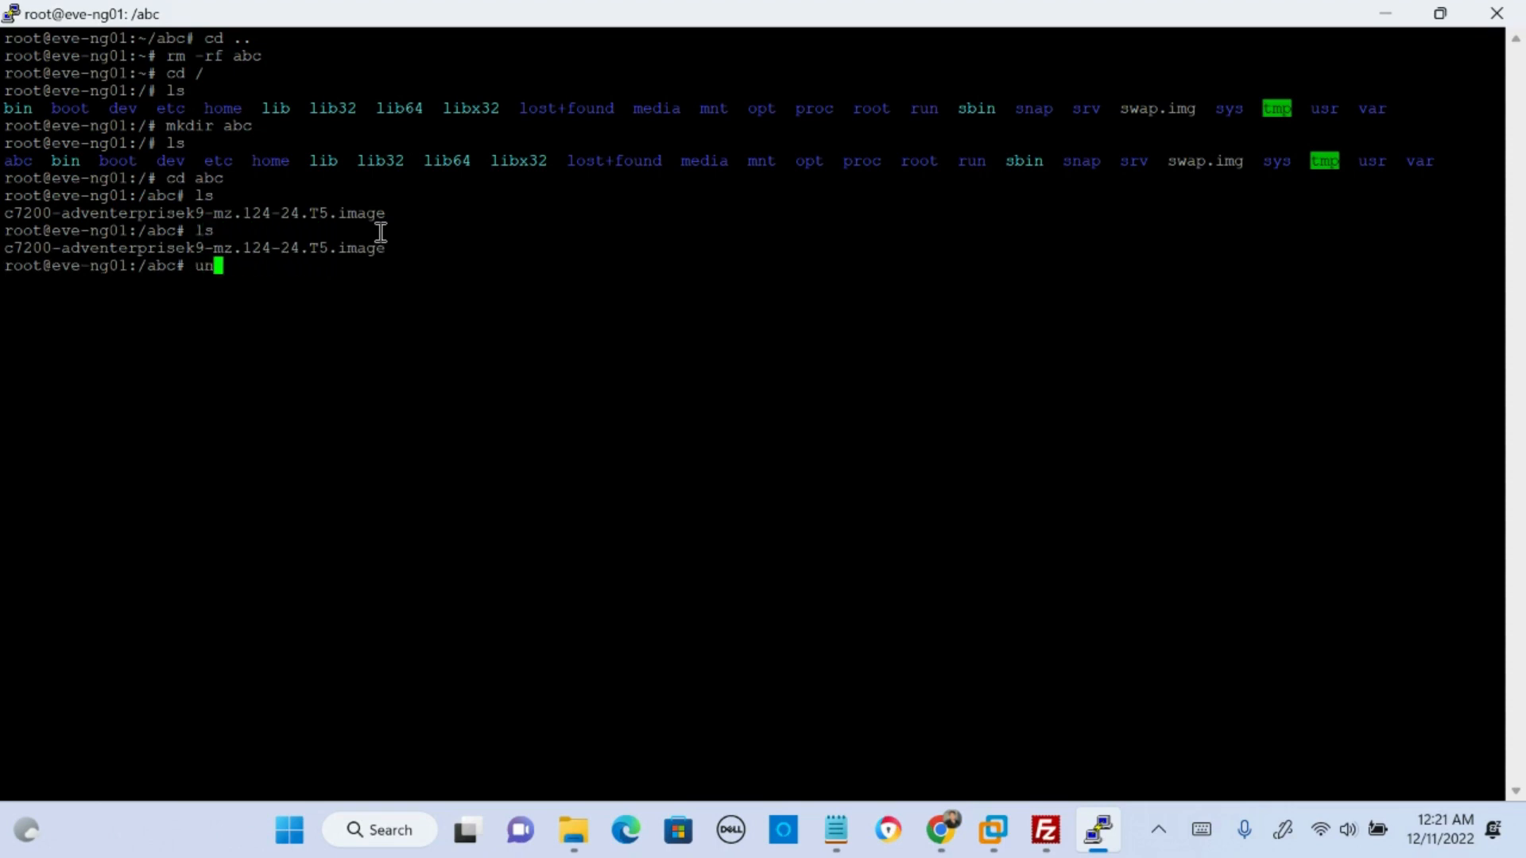
type("zip")
type("p")
left_click_drag(387, 249, 6, 249)
right_click(124, 255)
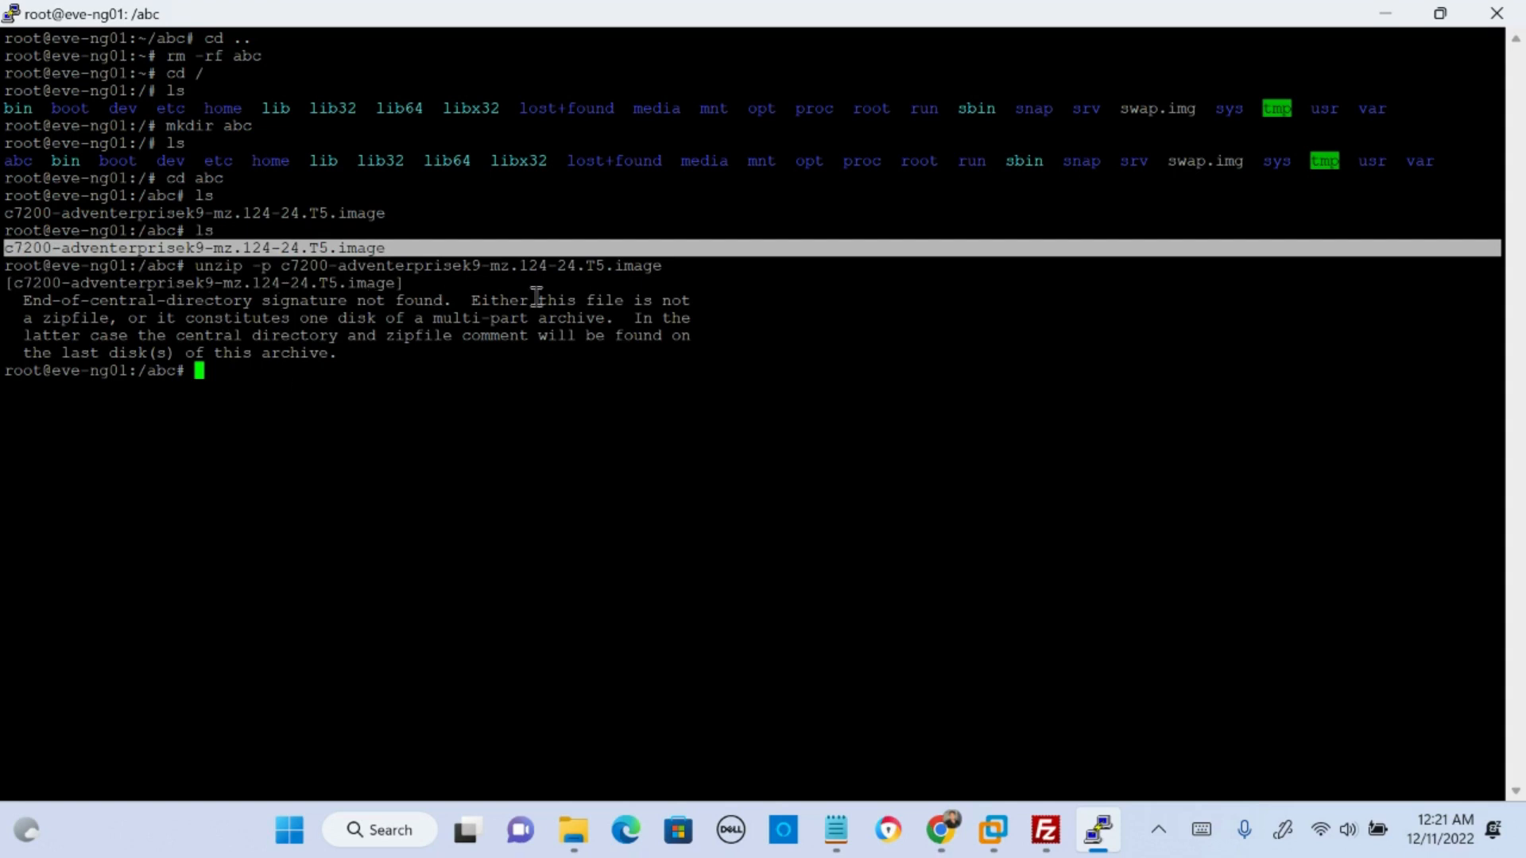
left_click(282, 378)
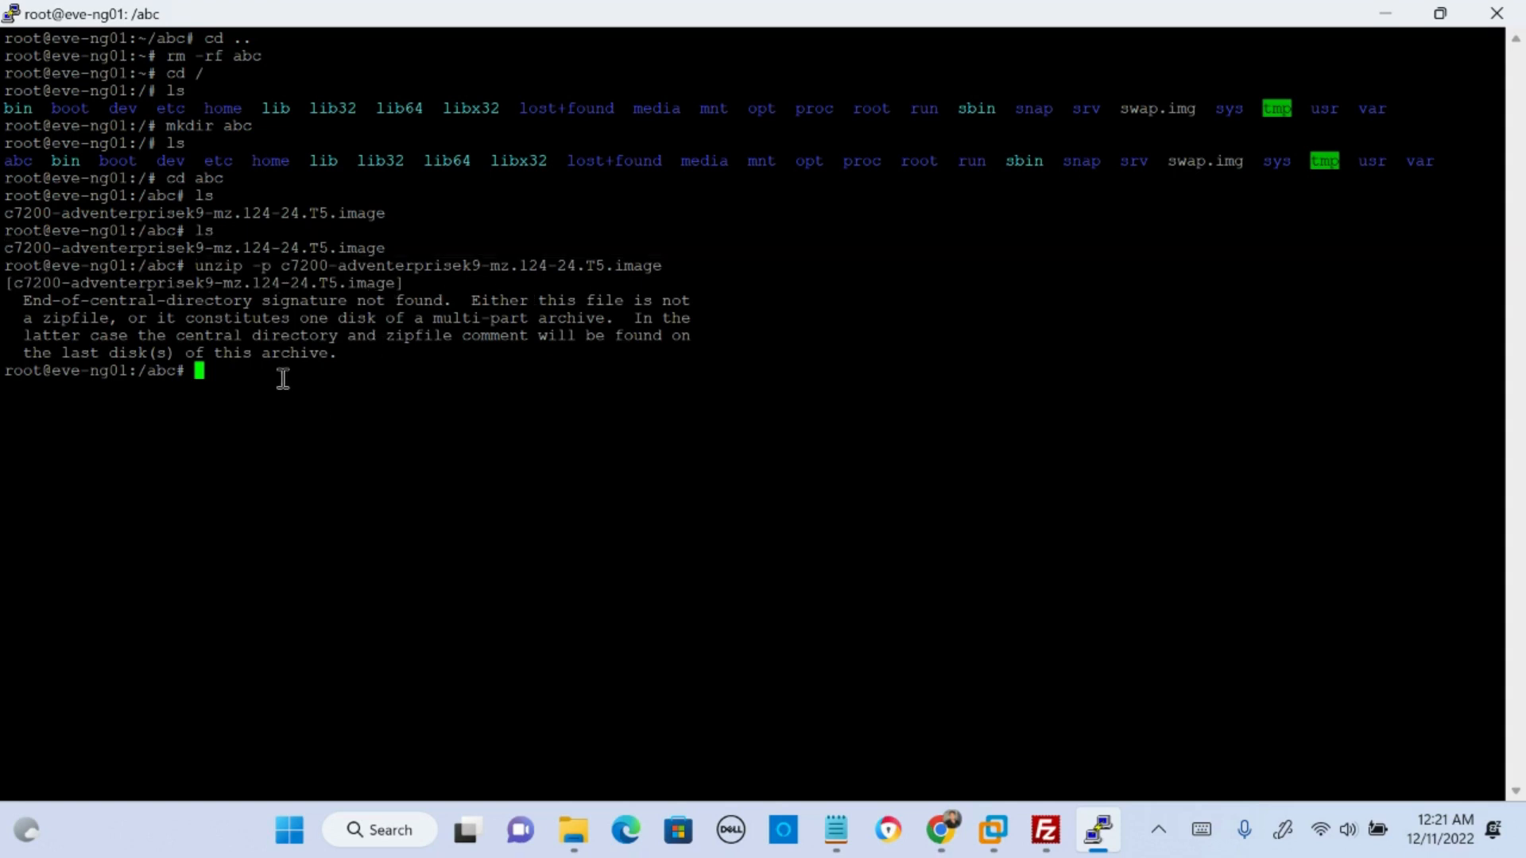
- Run unzip -p on c7200-adventerprisek9-mz.124-24.T5.bin, redirecting the output to c7200-adventerprisek9-mz.124-24.T5.image
type("unzip -p")
left_click_drag(281, 265, 660, 267)
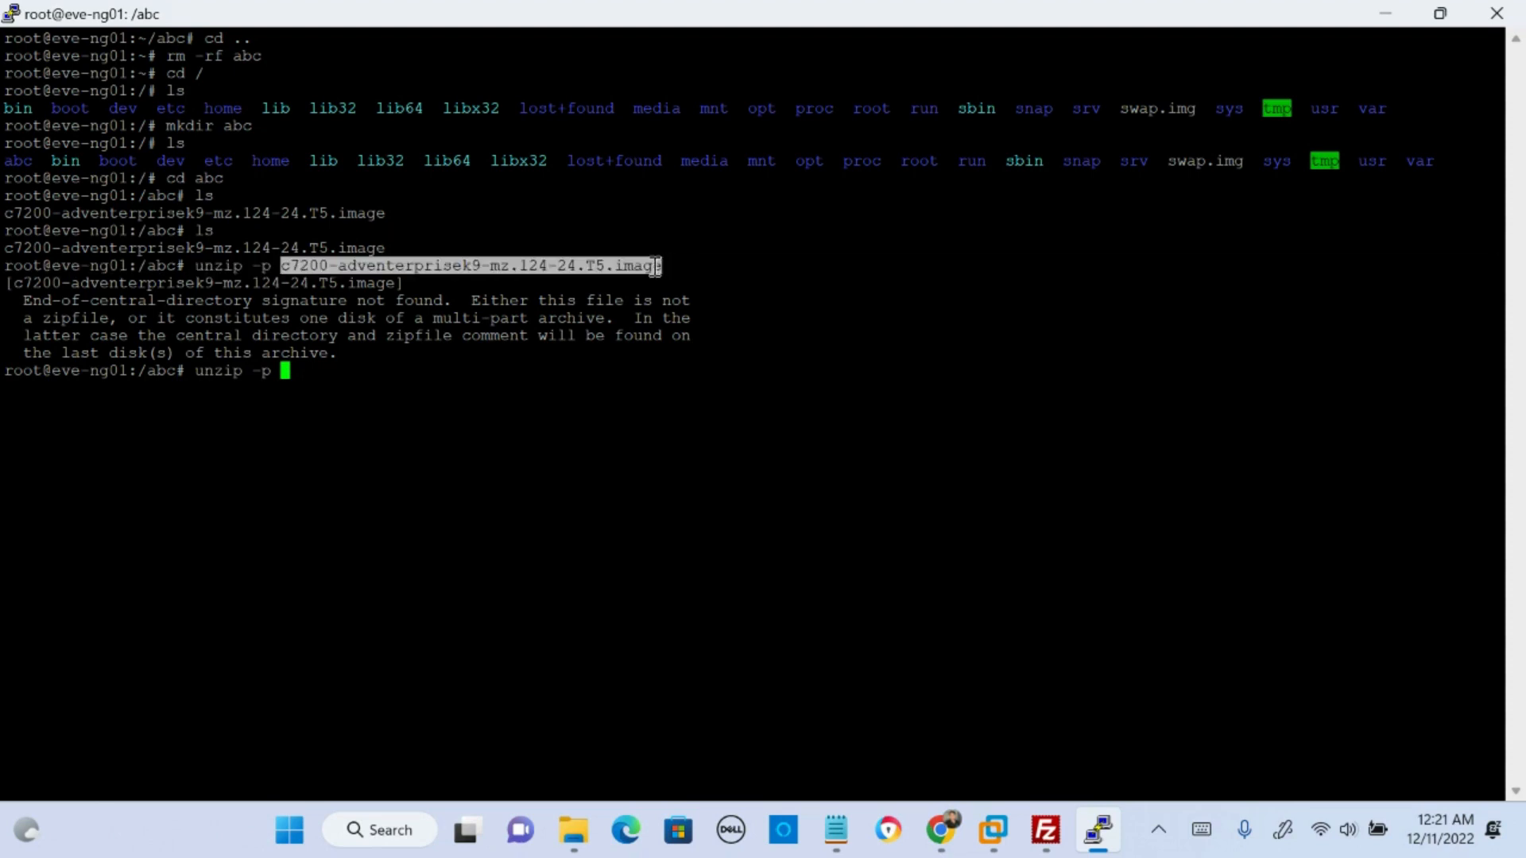
right_click(654, 265)
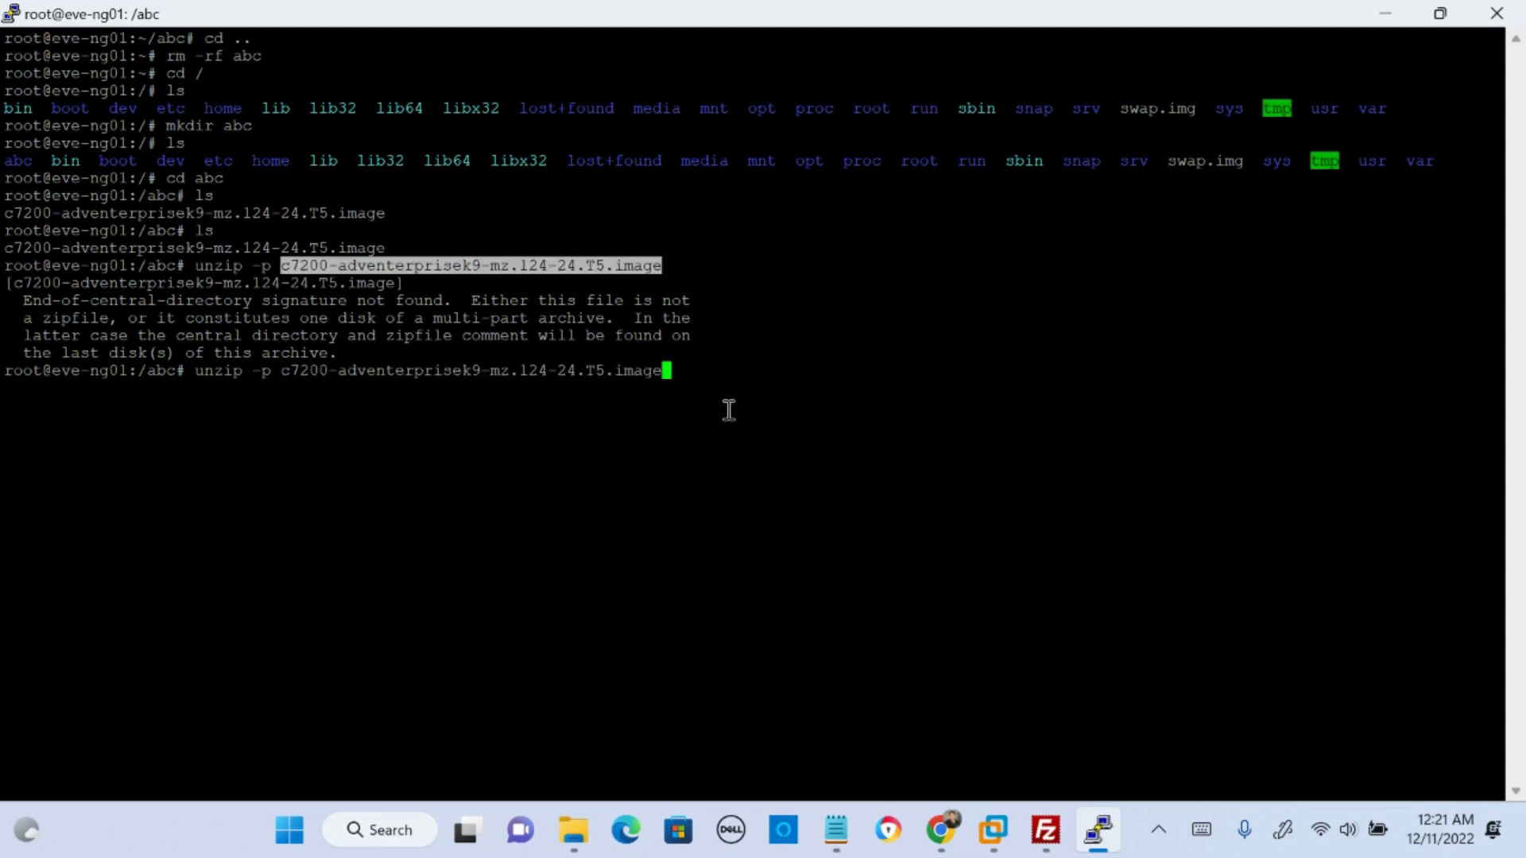
type(">")
right_click(719, 367)
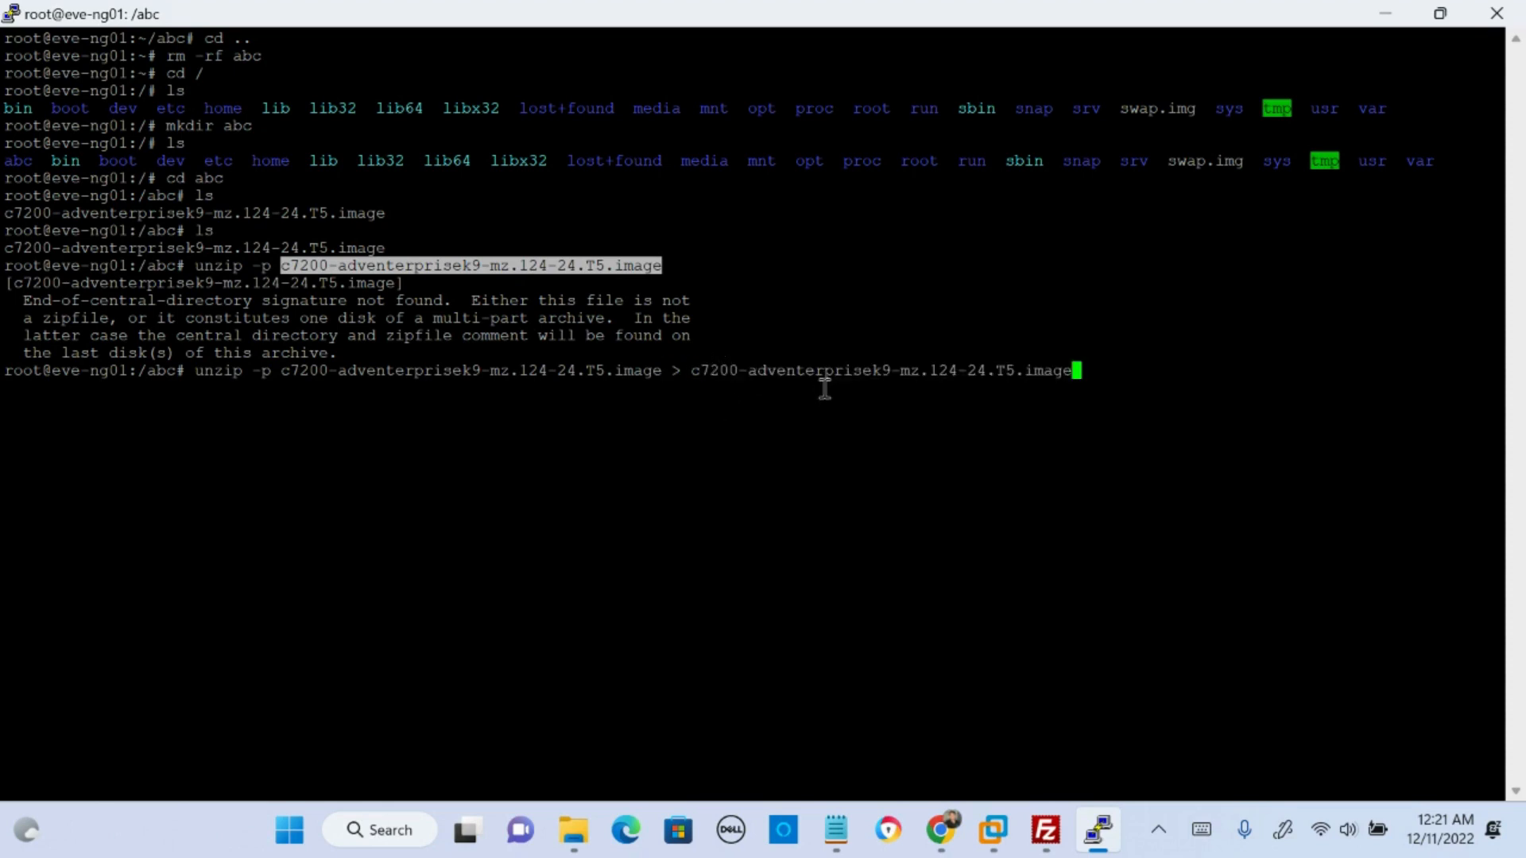
key("Left")
key("Left")
key("Left")
key("Left")
key("Left")
key("Left")
key("Left")
key("Left")
key("Left")
key("Left")
key("Left")
key("Left")
key("Left")
key("Left")
key("Left")
key("Left")
key("Left")
key("Left")
key("Left")
key("Left")
key("Left")
key("Left")
key("BackSpace")
key("BackSpace")
key("BackSpace")
key("BackSpace")
key("BackSpace")
type("bin")
key("Return")
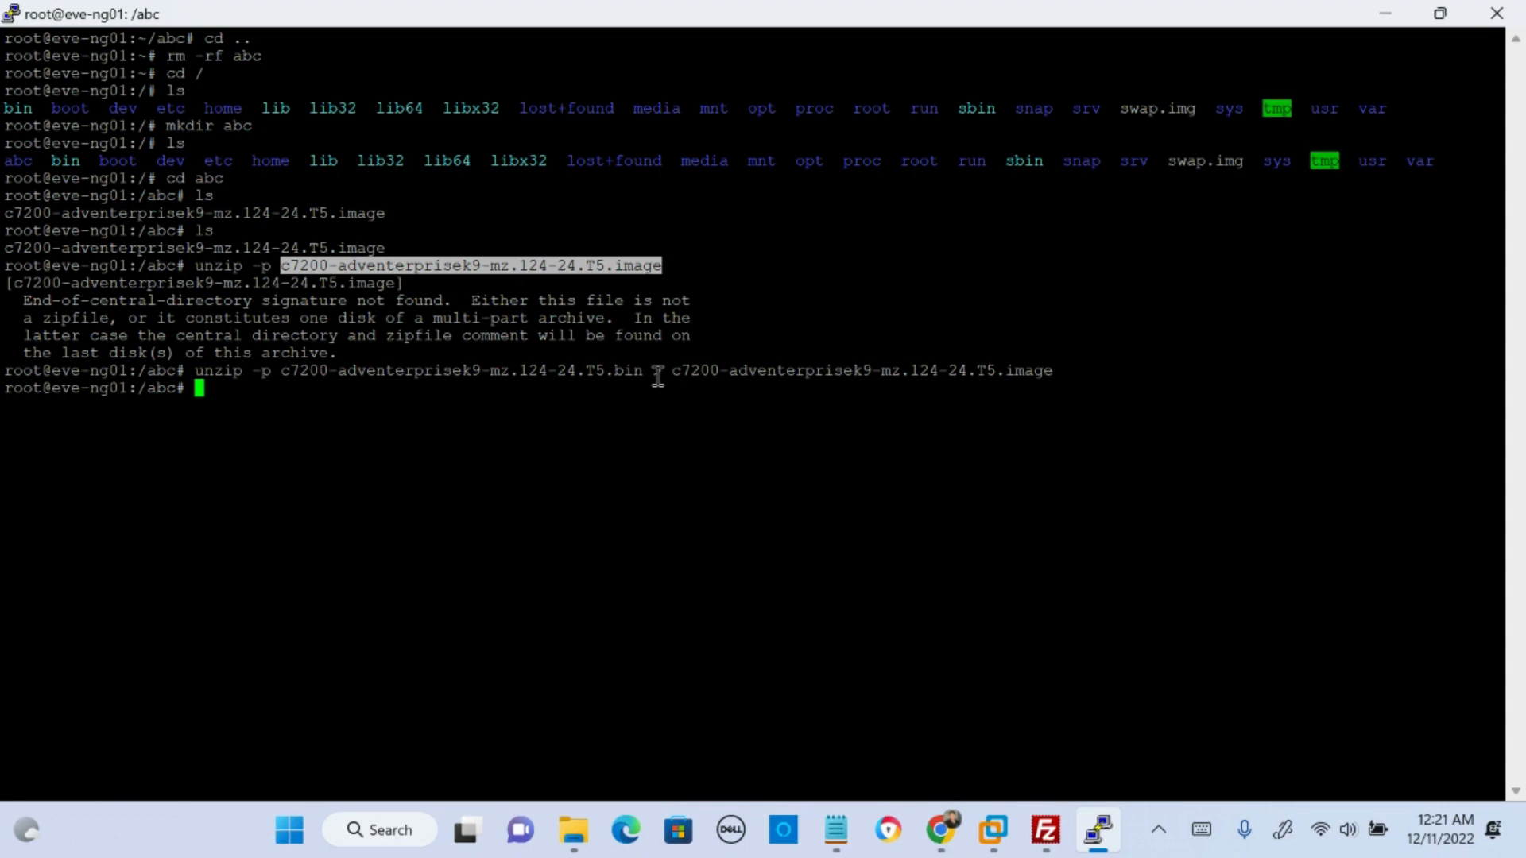
- List the abc directory and compare the listed file with the .bin and .image names in the unzip command
type("ls")
key("Return")
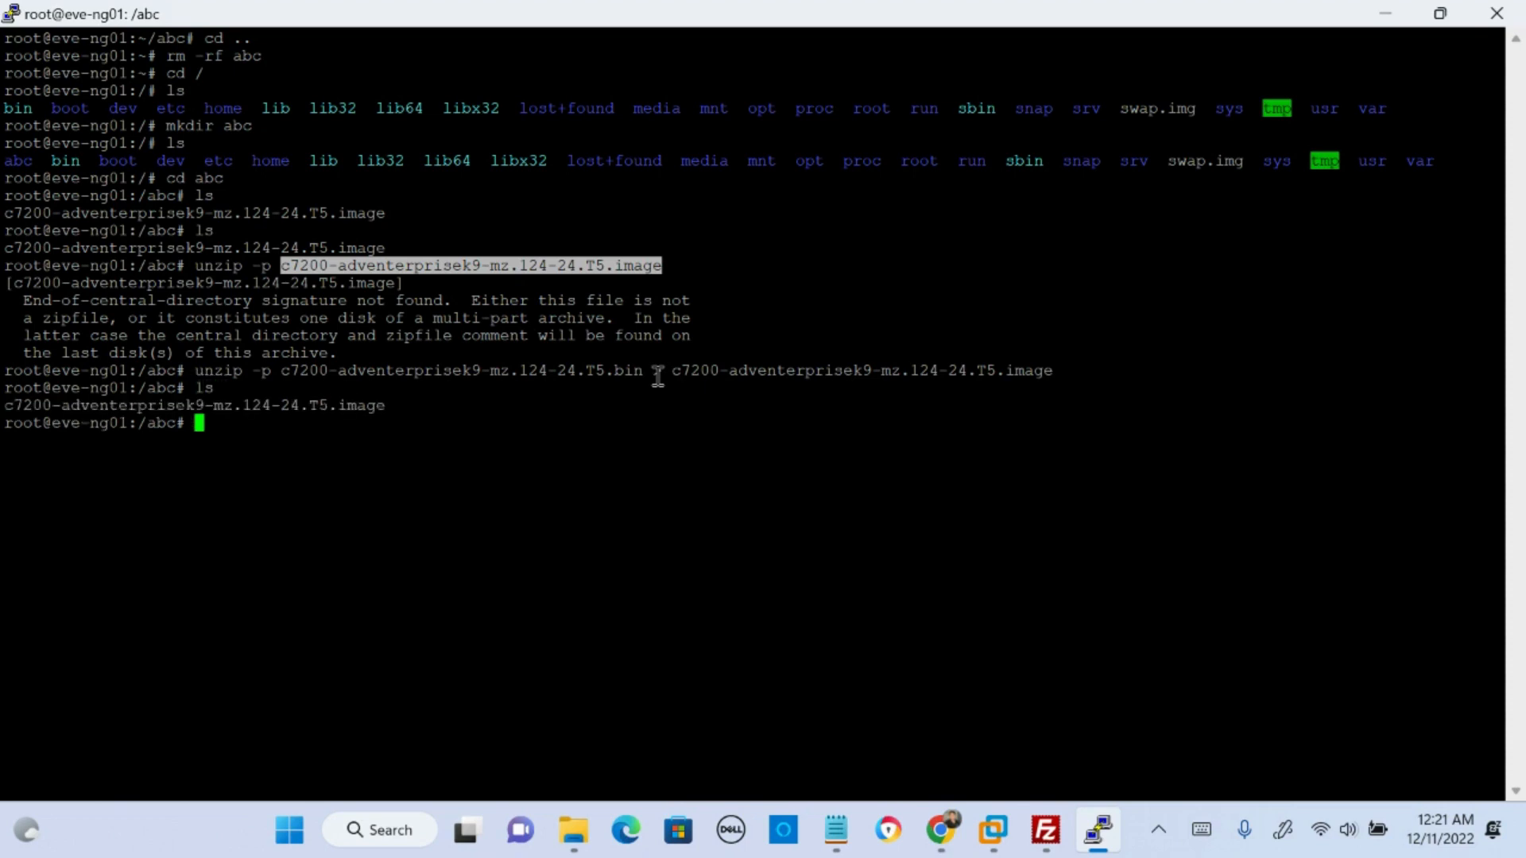
triple_click(389, 406)
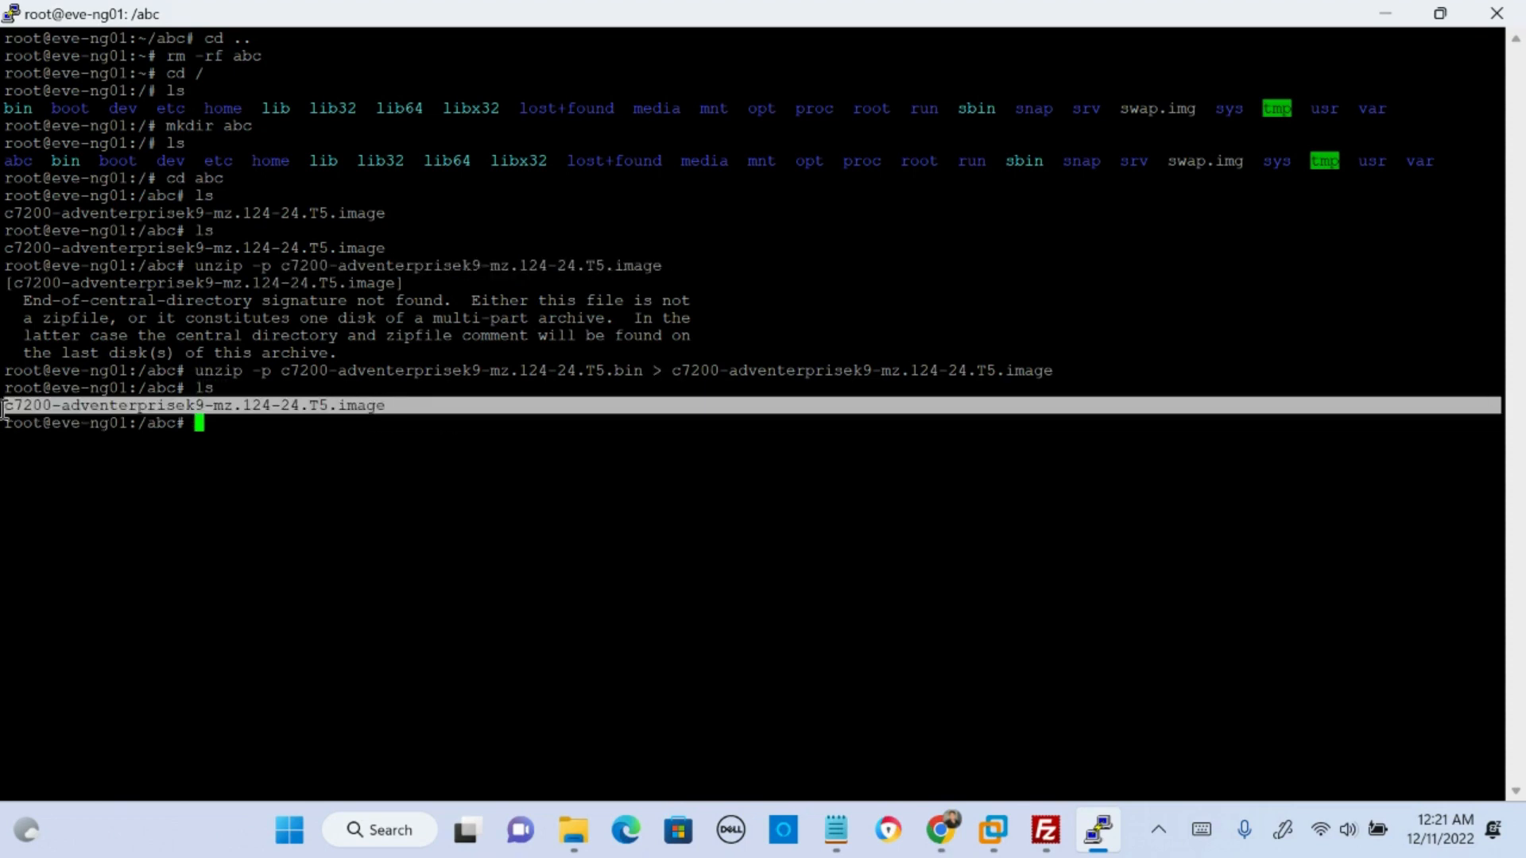
left_click(398, 410)
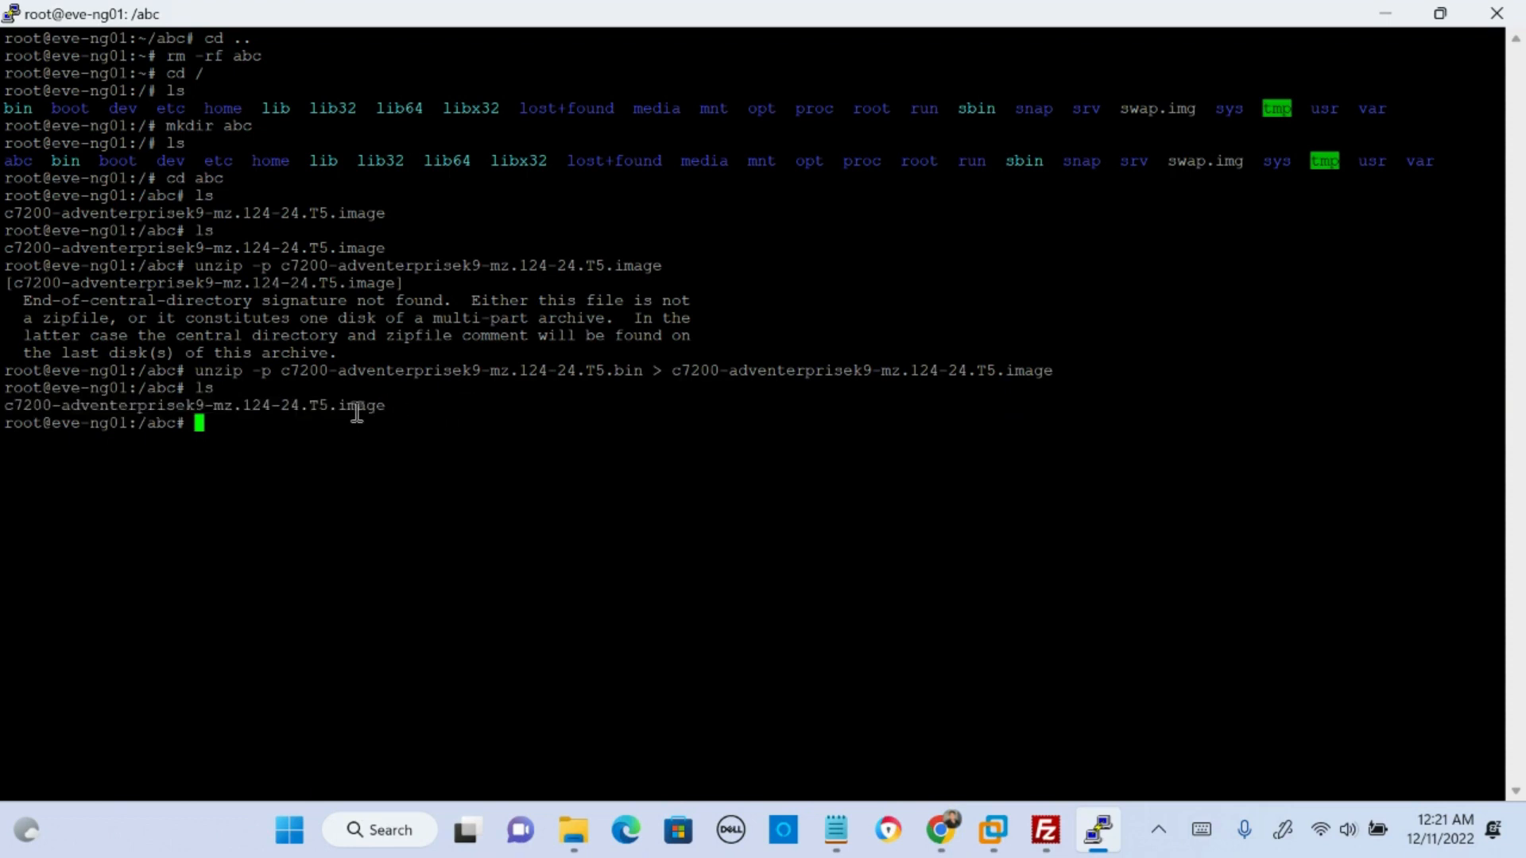
double_click(636, 383)
left_click_drag(999, 365, 1021, 366)
left_click(279, 431)
- Move c7200-adventerprisek9-mz.124-24.T5.image to /opt/unetlab/addons/dynamips/, following the guide's mv command
key("alt+Tab")
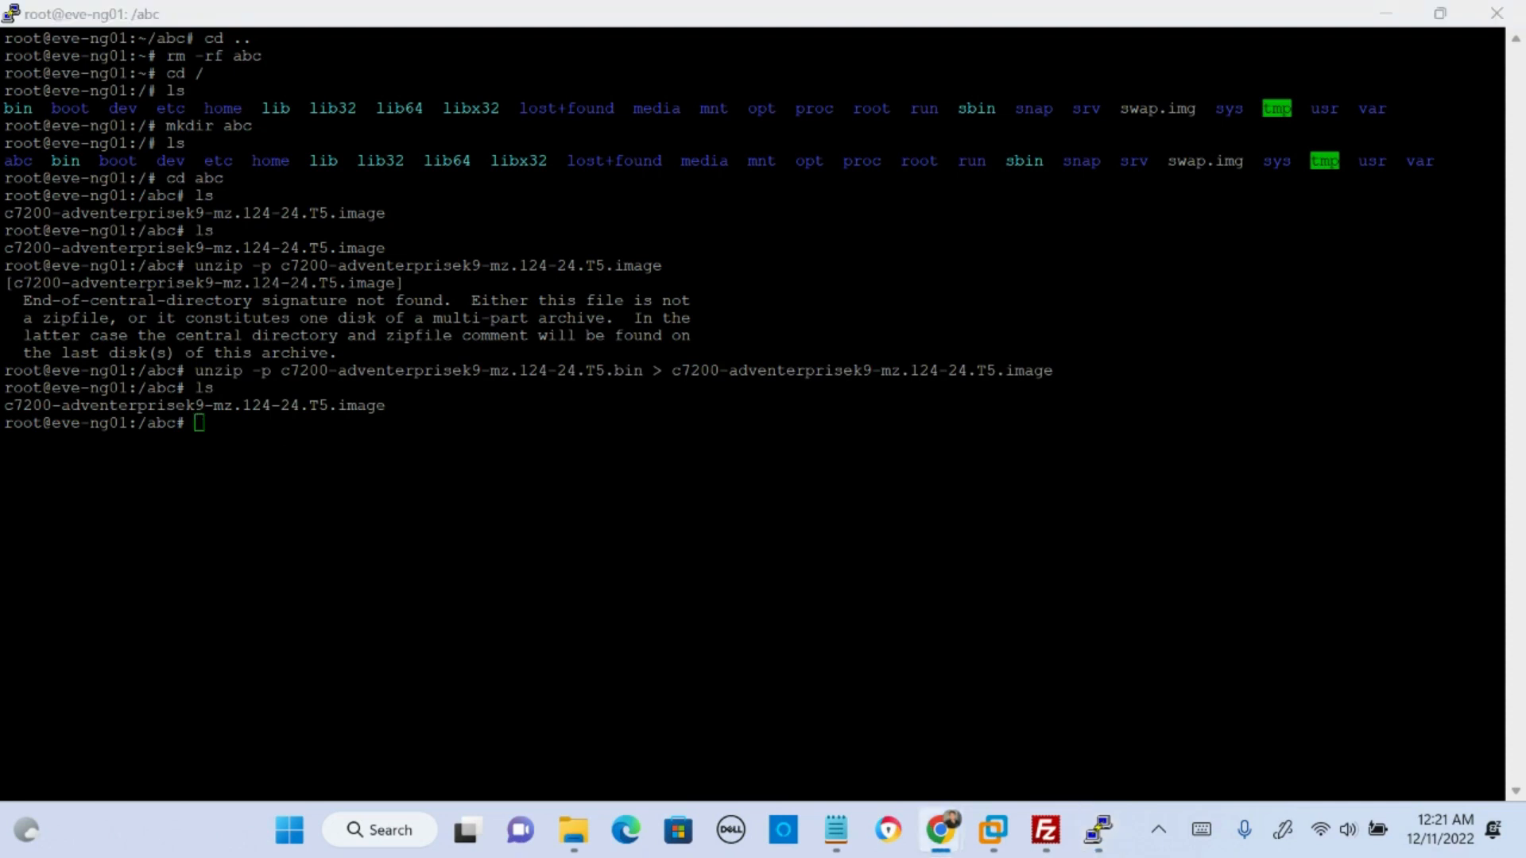
key("alt+Tab")
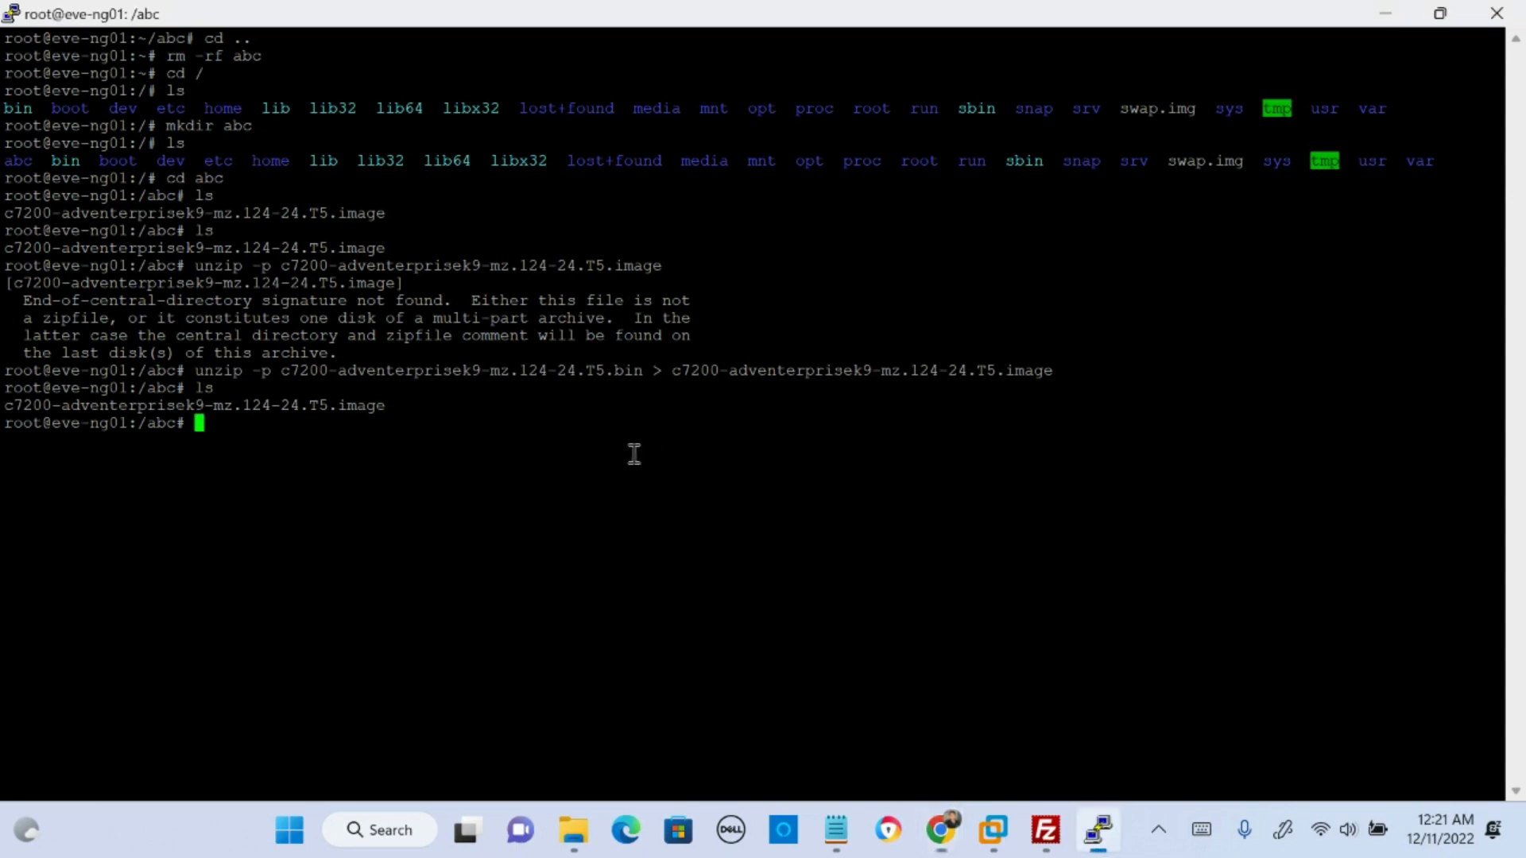
type("mv c7")
key("Tab")
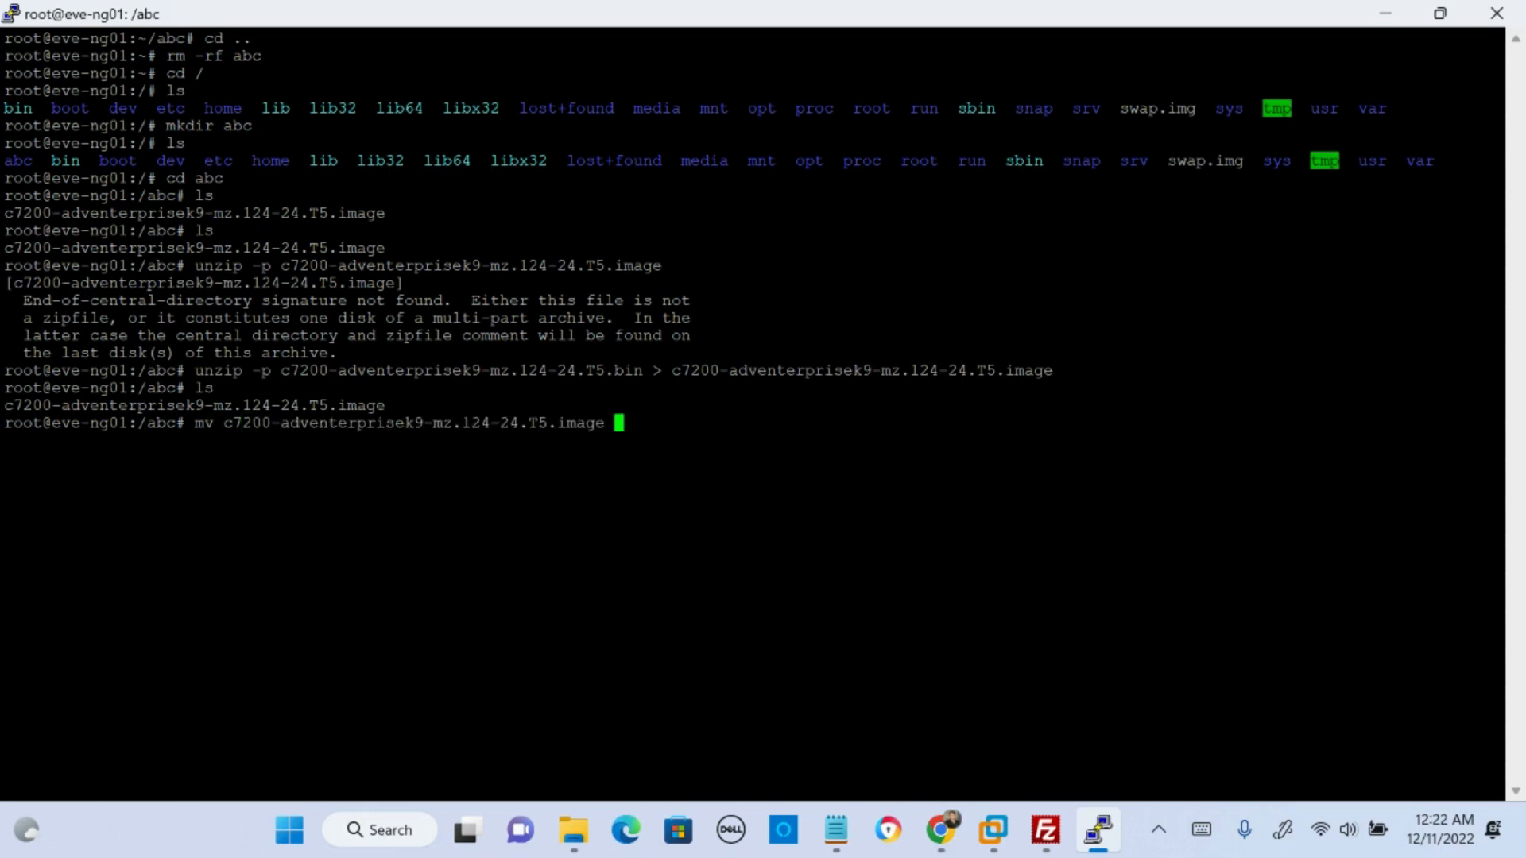
type("/opt/un")
key("Tab")
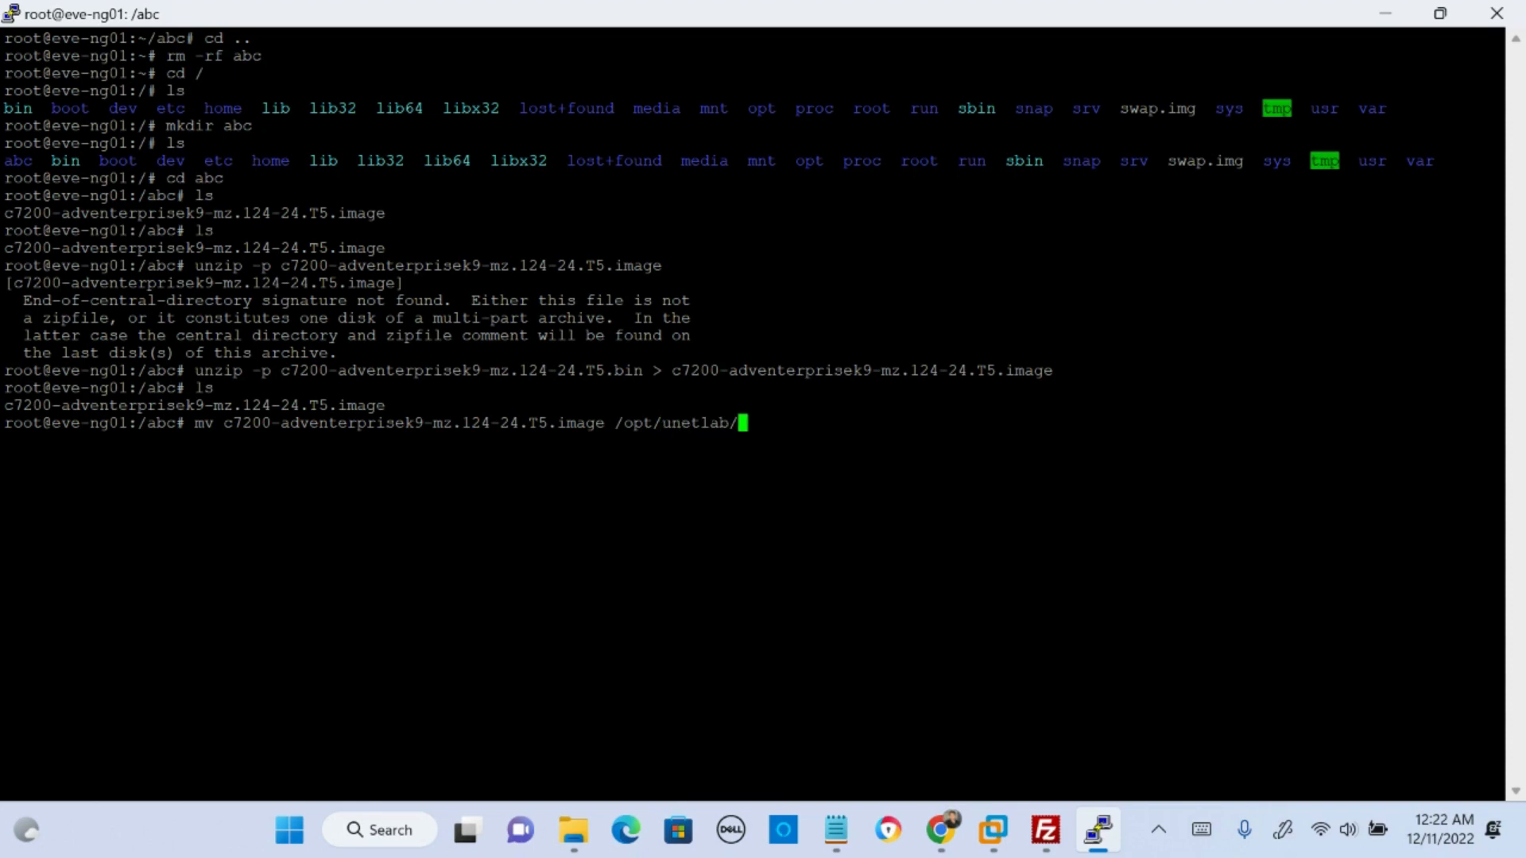
type("ad")
key("Tab")
type("dy")
key("Tab")
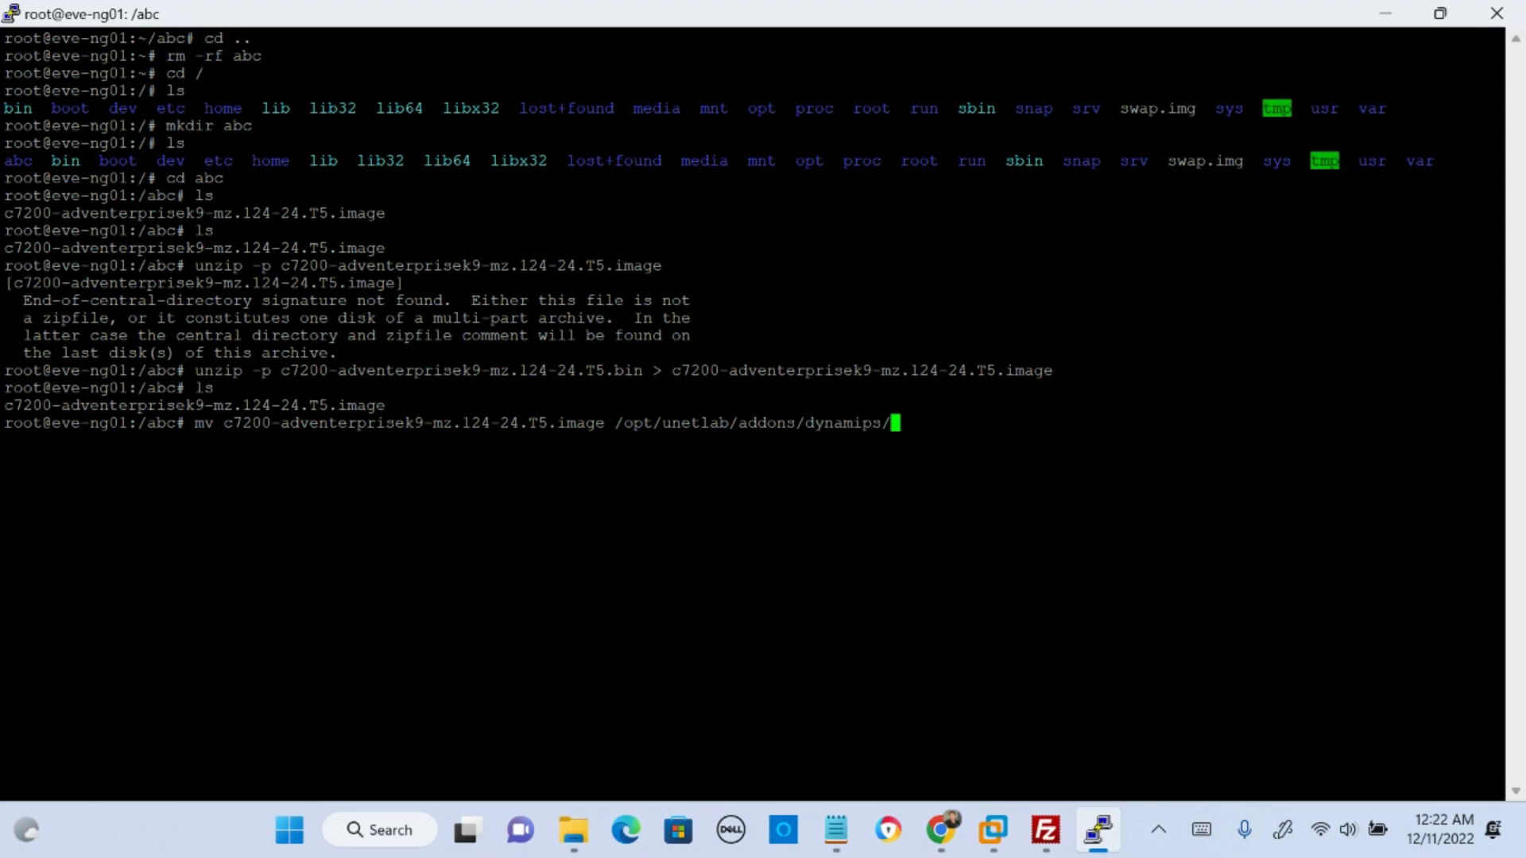
key("Return")
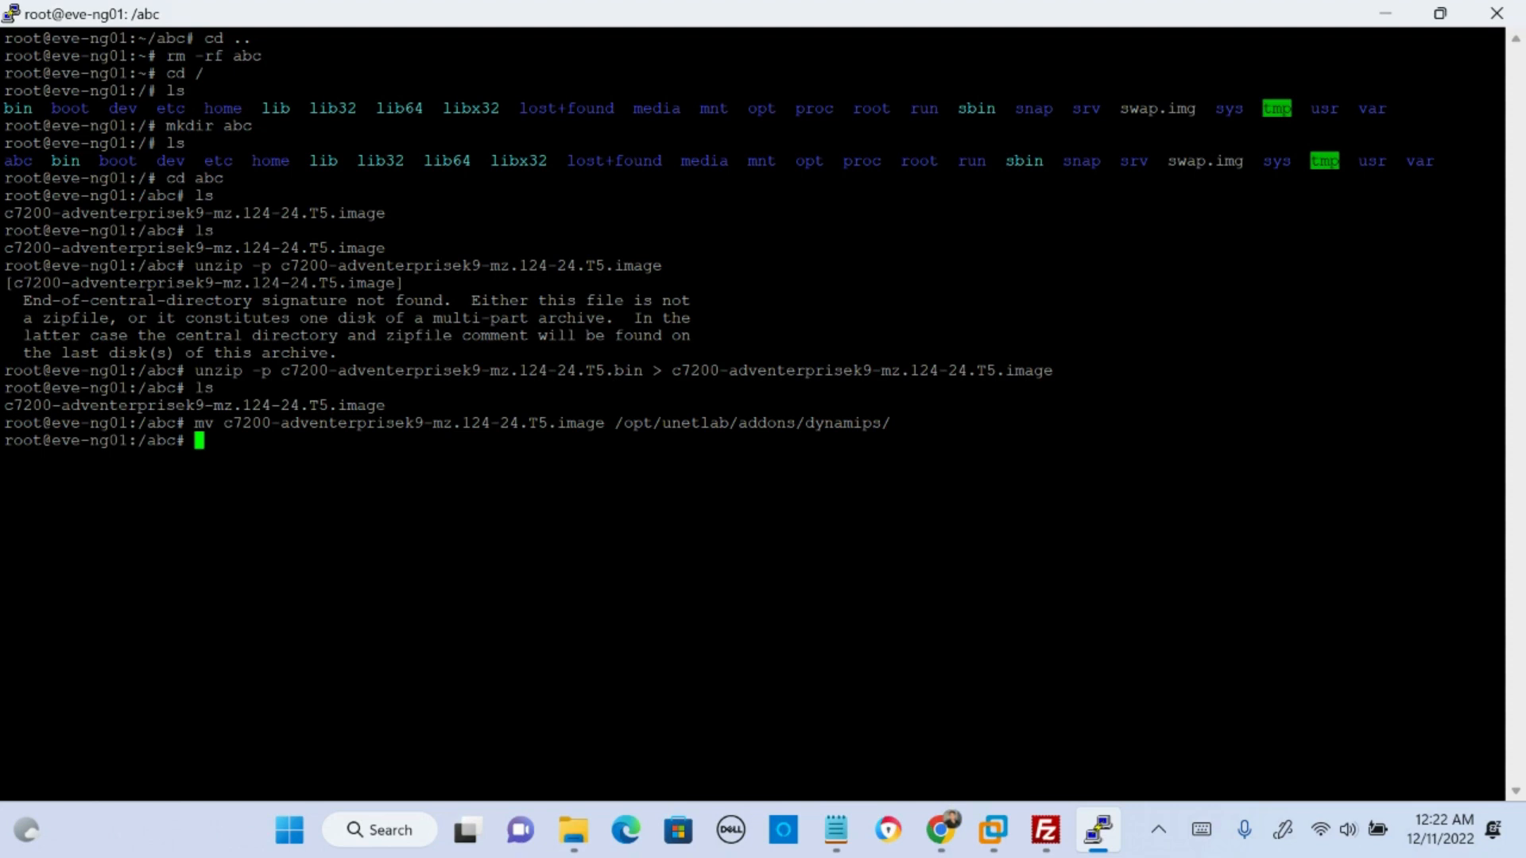
- Go up to the filesystem root and force-remove the abc directory recursively
type("cd ..")
key("Return")
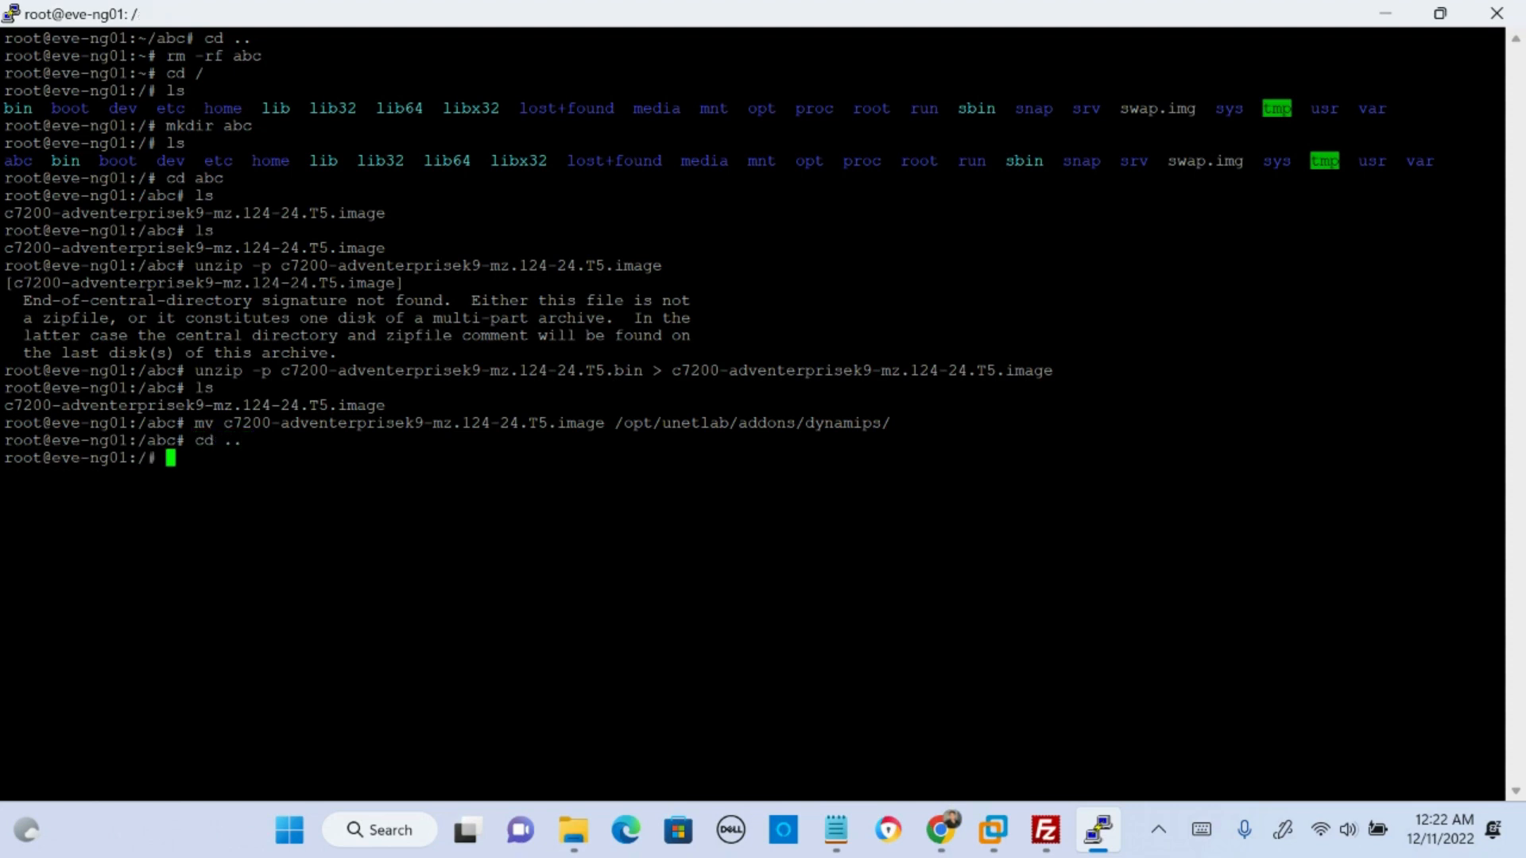
type("rm -rf abc")
key("Return")
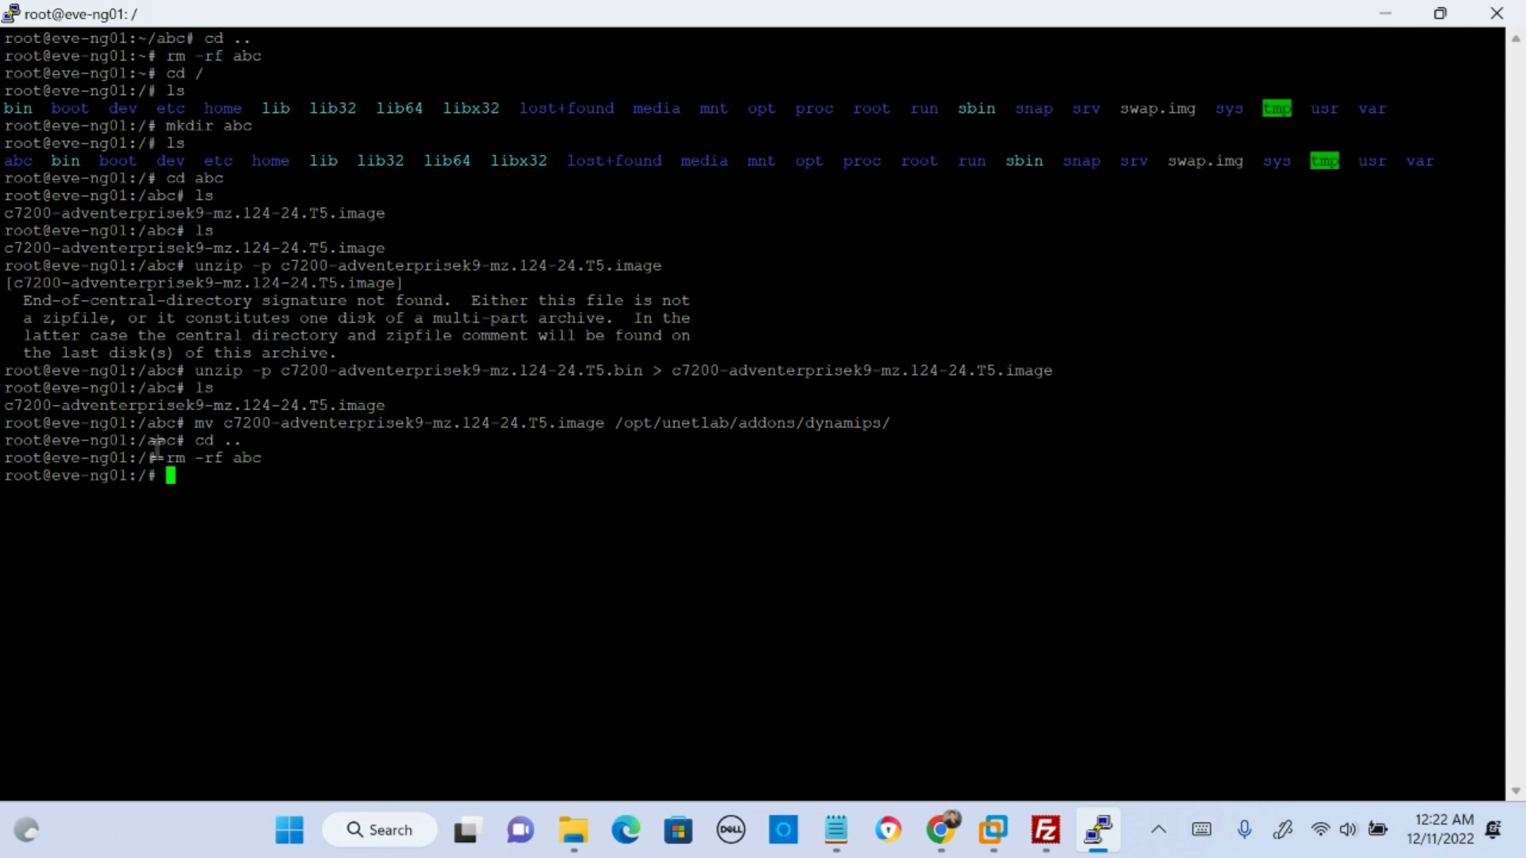
- List the filesystem root and check whether the abc directory is still there
type("ls")
key("Return")
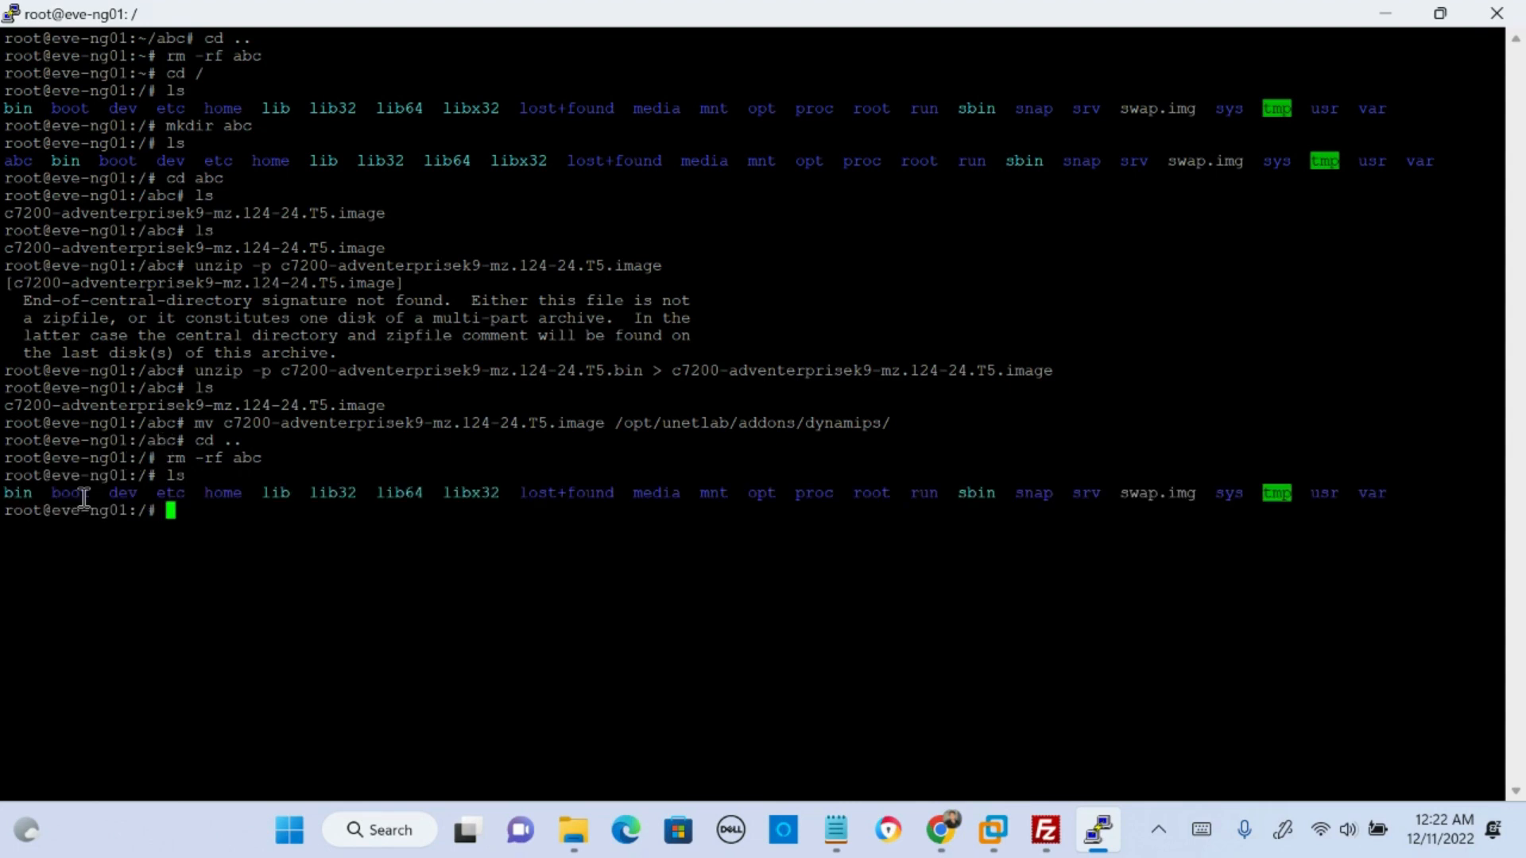
left_click_drag(82, 501, 265, 503)
left_click(277, 525)
- Copy the fix-permissions command from the Chrome guide and run /opt/unetlab/wrappers/unl_wrapper -a fixpermissions in the PuTTY session
left_click(941, 830)
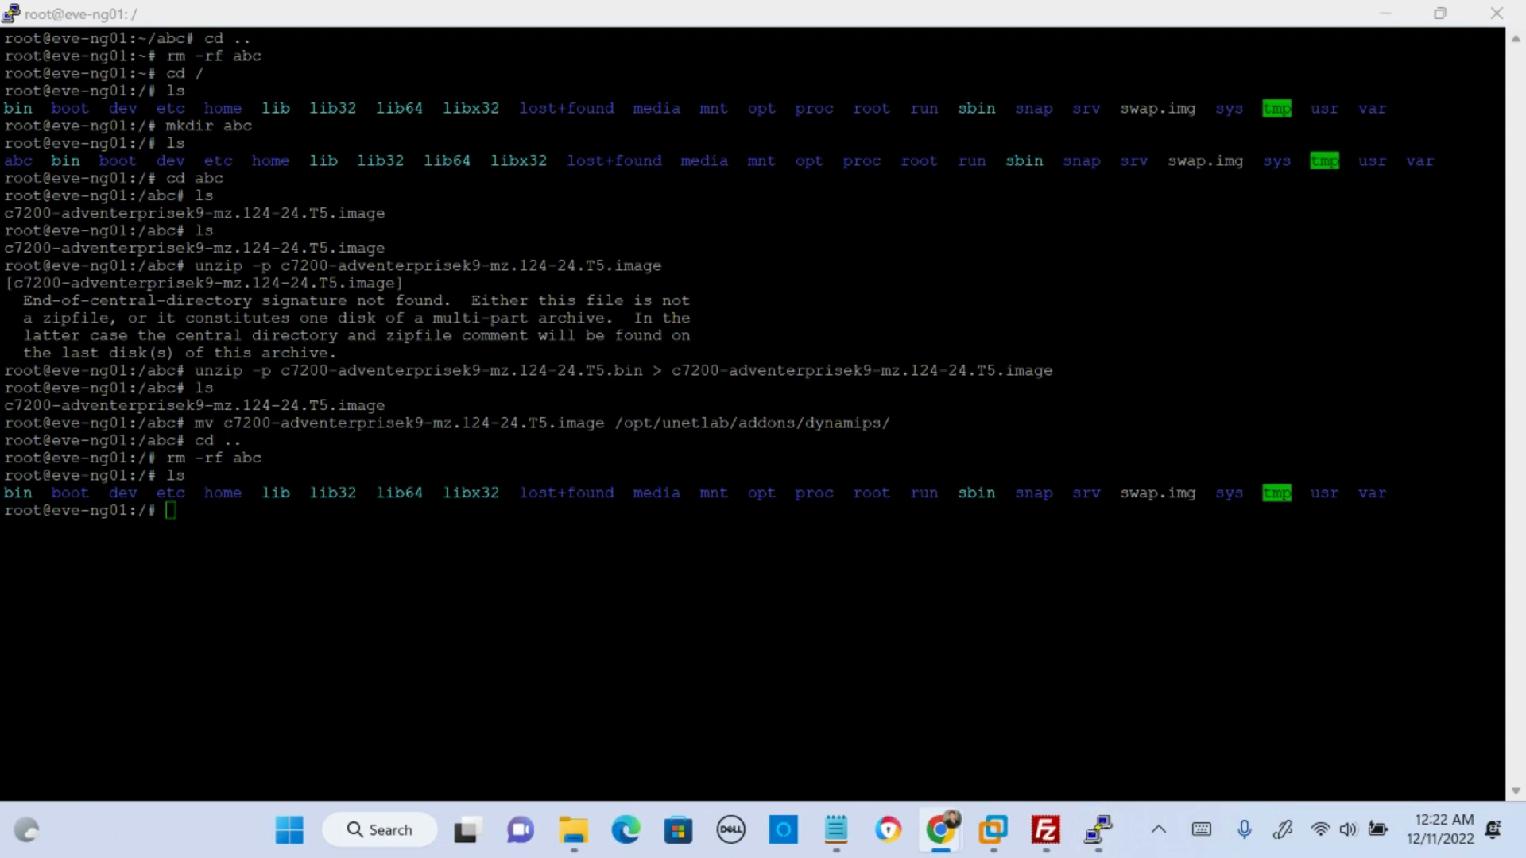
right_click(365, 551)
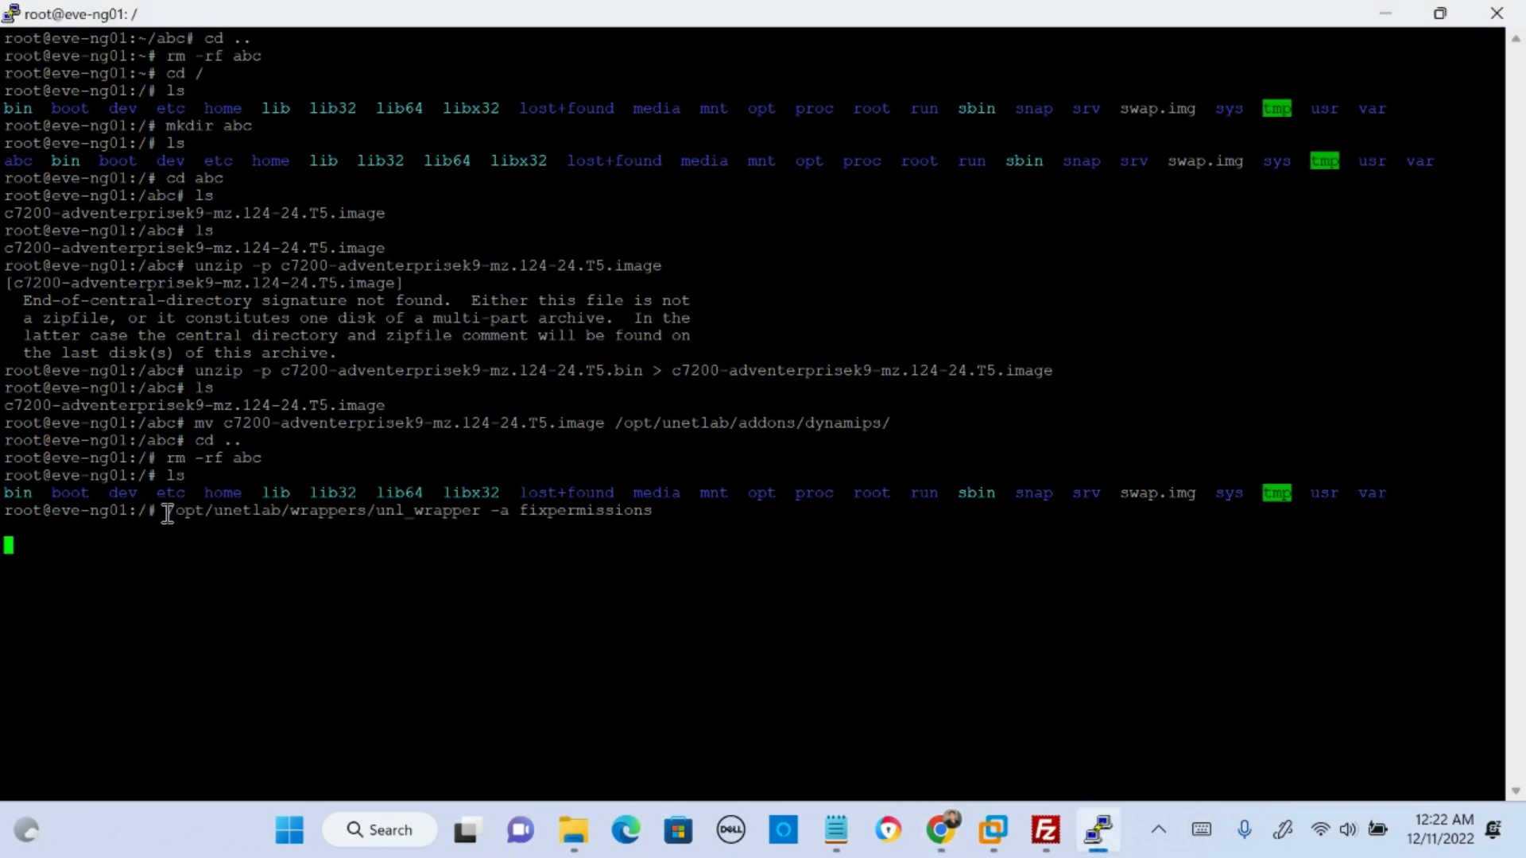
left_click_drag(167, 513, 681, 513)
left_click(706, 589)
key("Return")
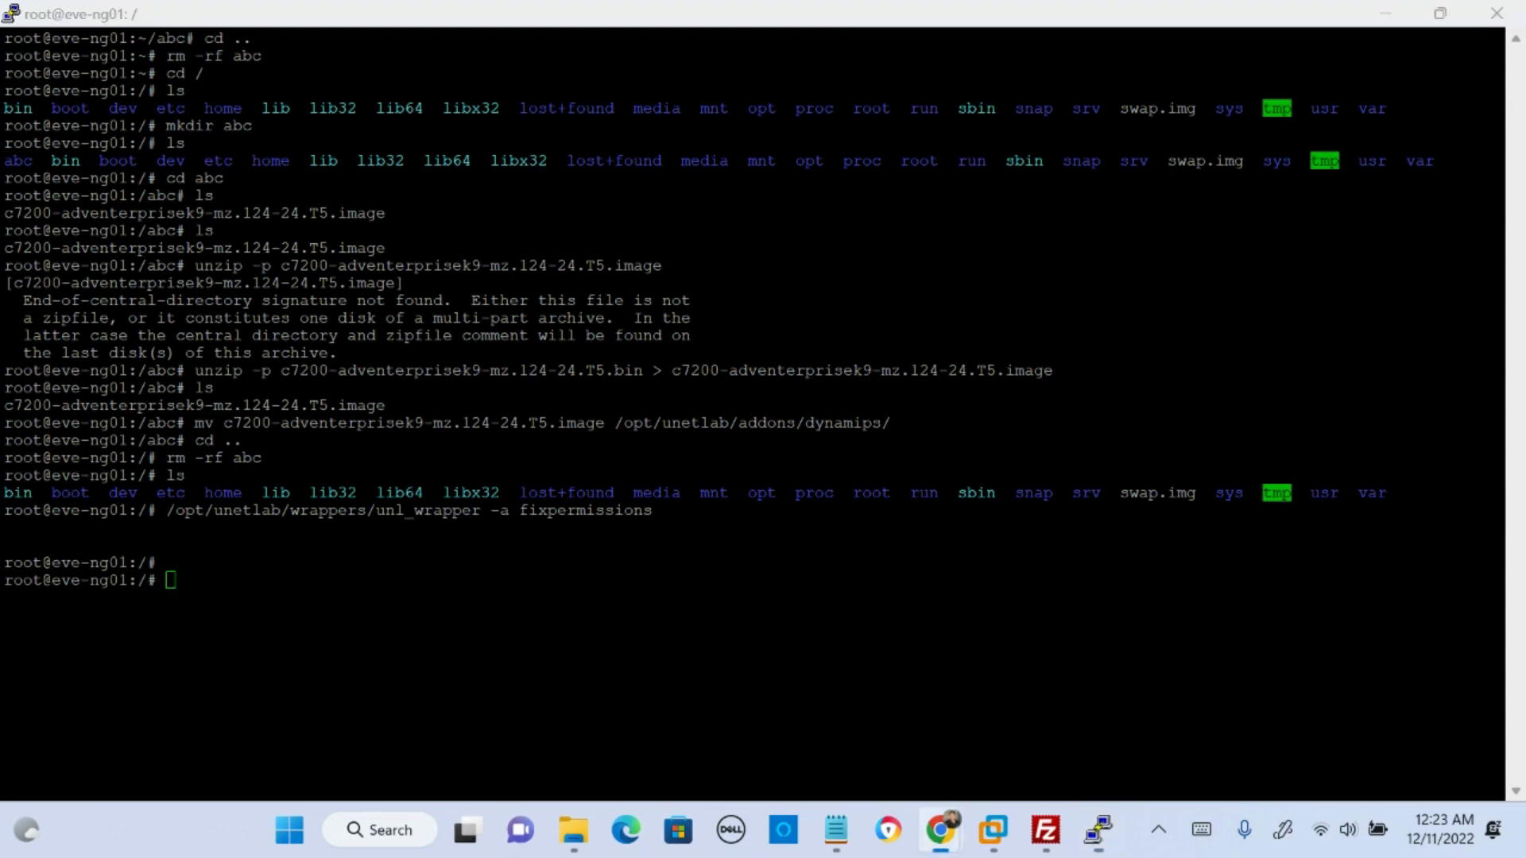
- Switch to the EVE-NG topology in Chrome and stop all nodes in the lab
key("alt+Tab")
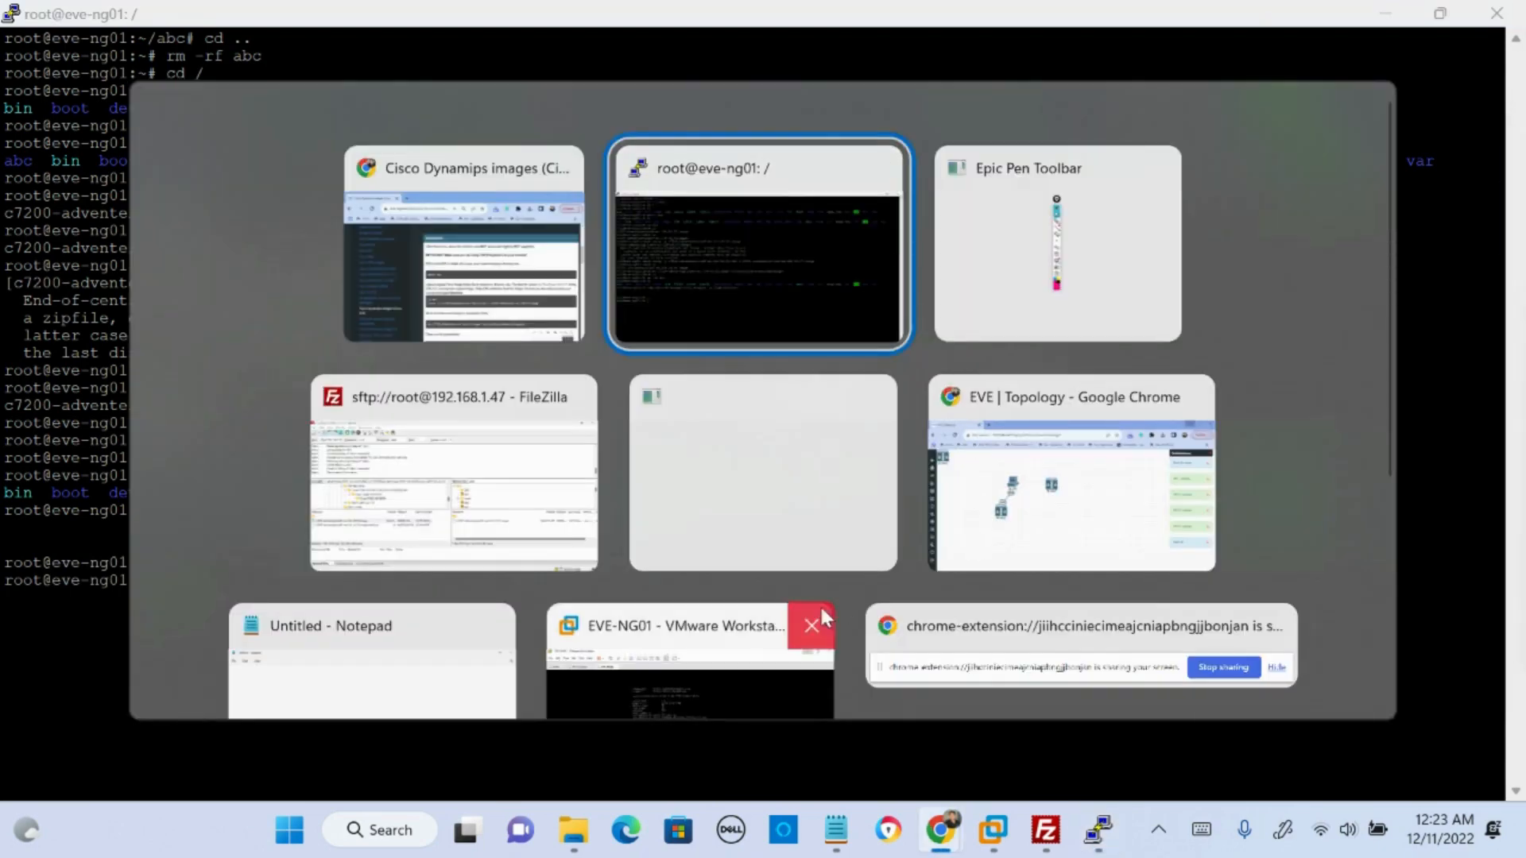
left_click(973, 543)
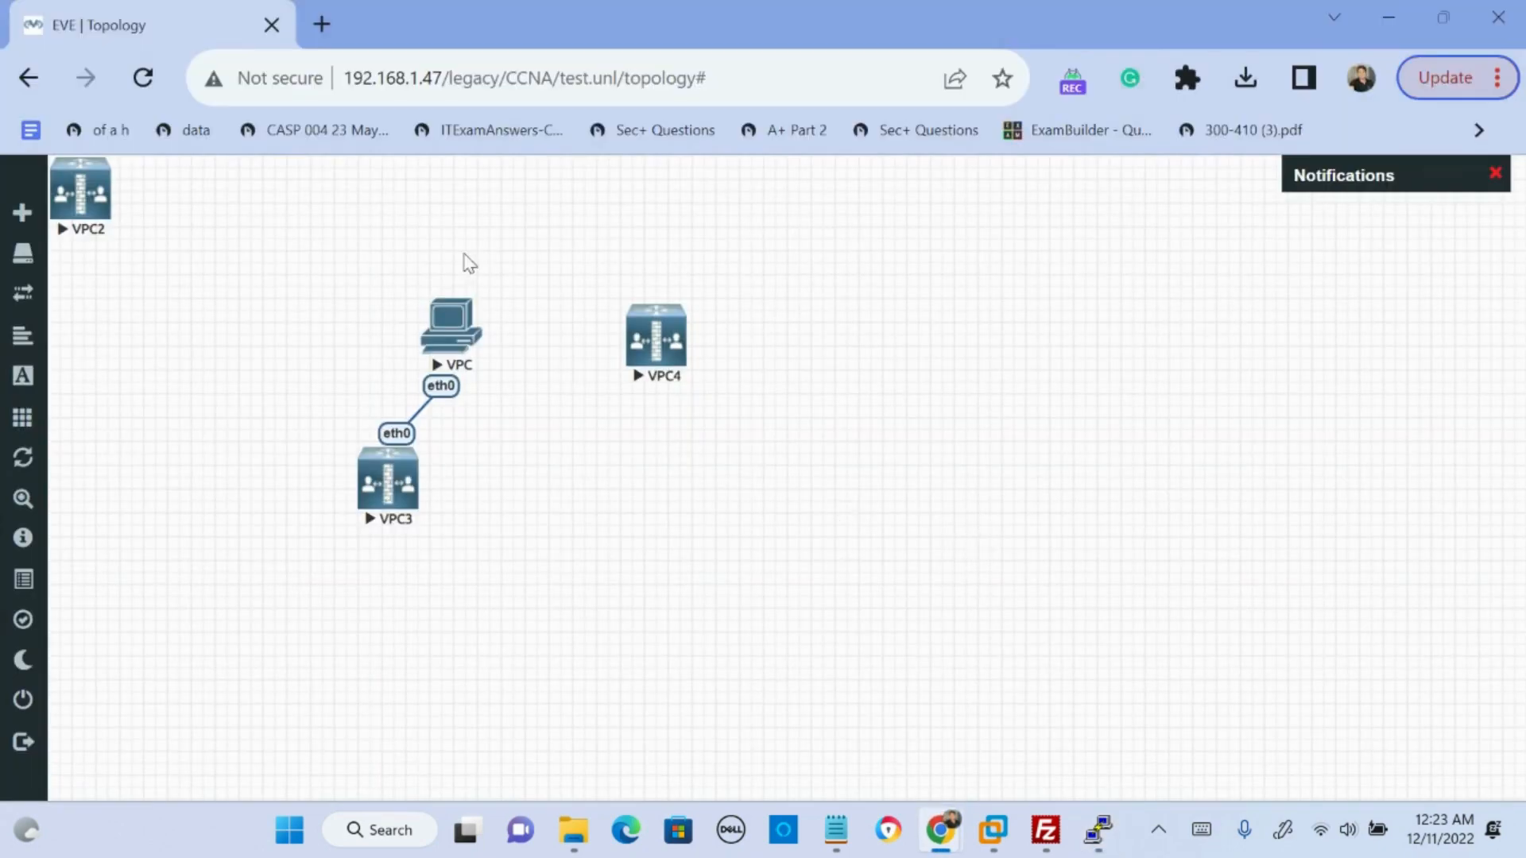
mouse_move(79, 350)
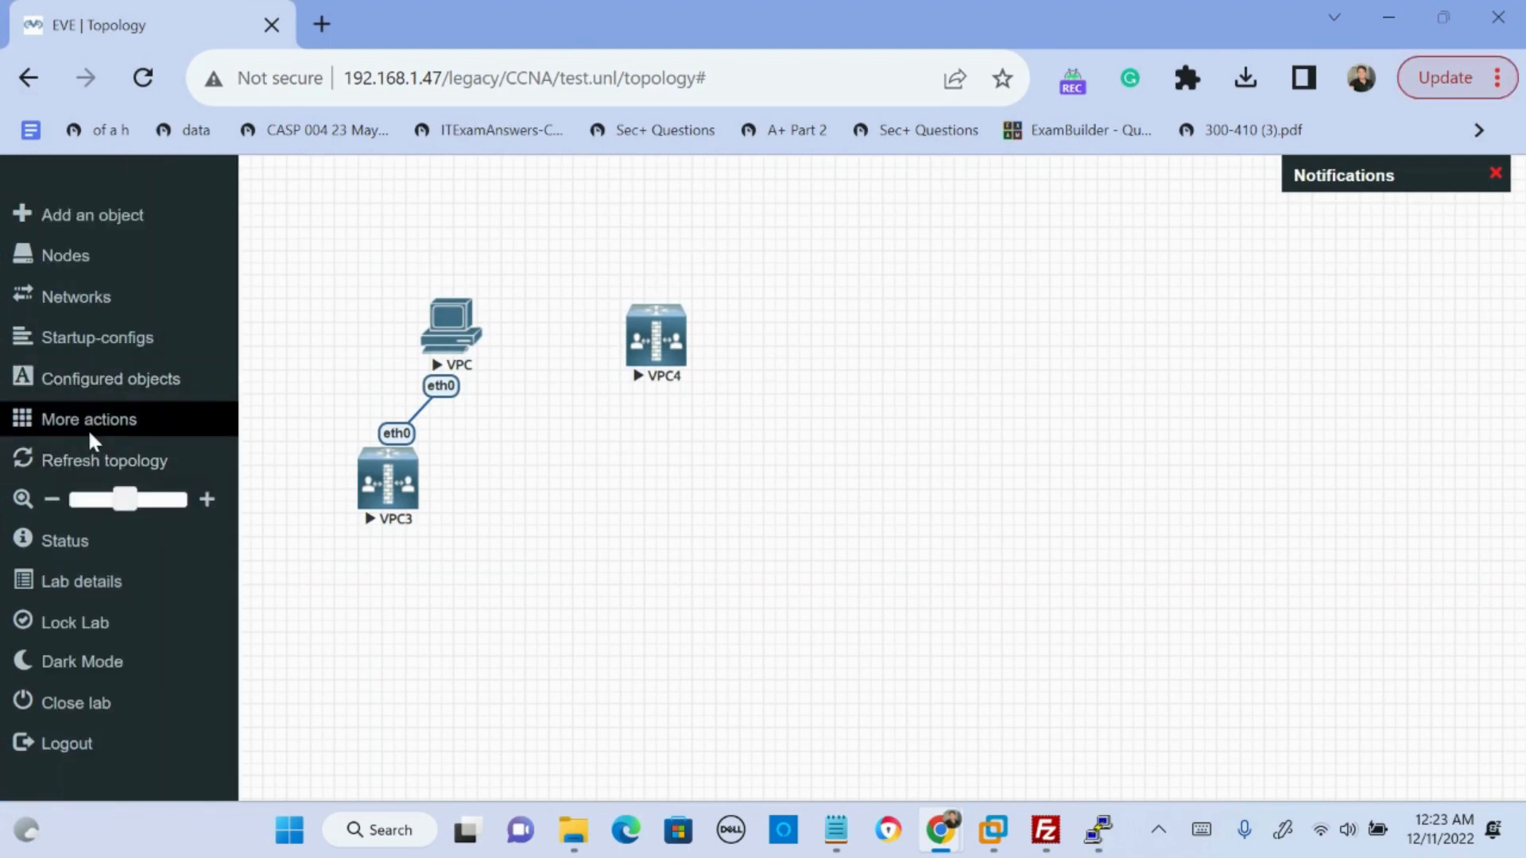
left_click(87, 427)
left_click(217, 502)
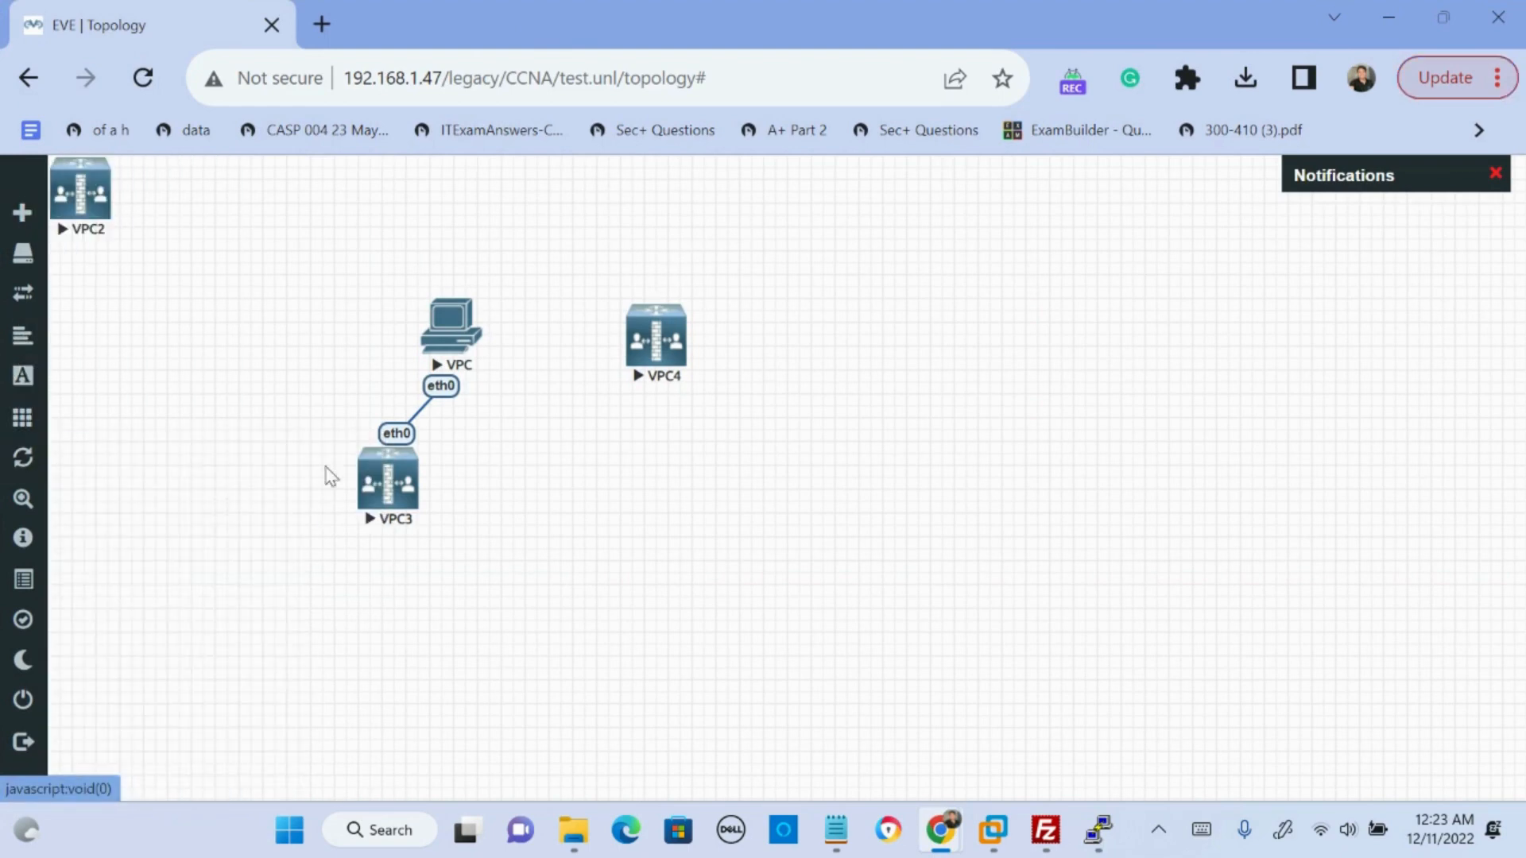
- Select all the VPC nodes on the topology canvas and delete them, confirming the deletion
left_click_drag(721, 186, 103, 524)
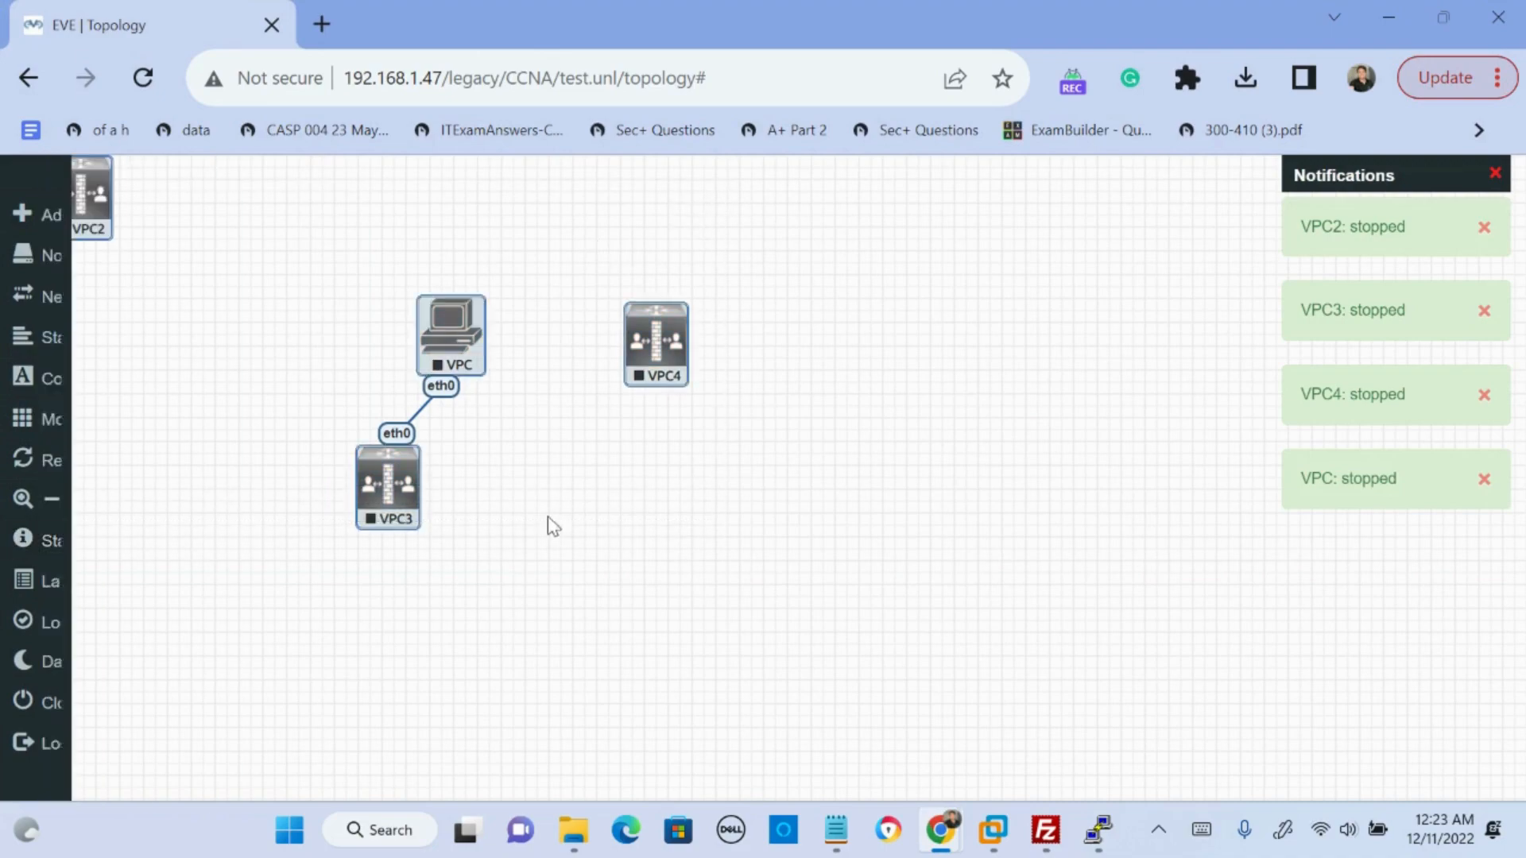
right_click(405, 488)
left_click(525, 766)
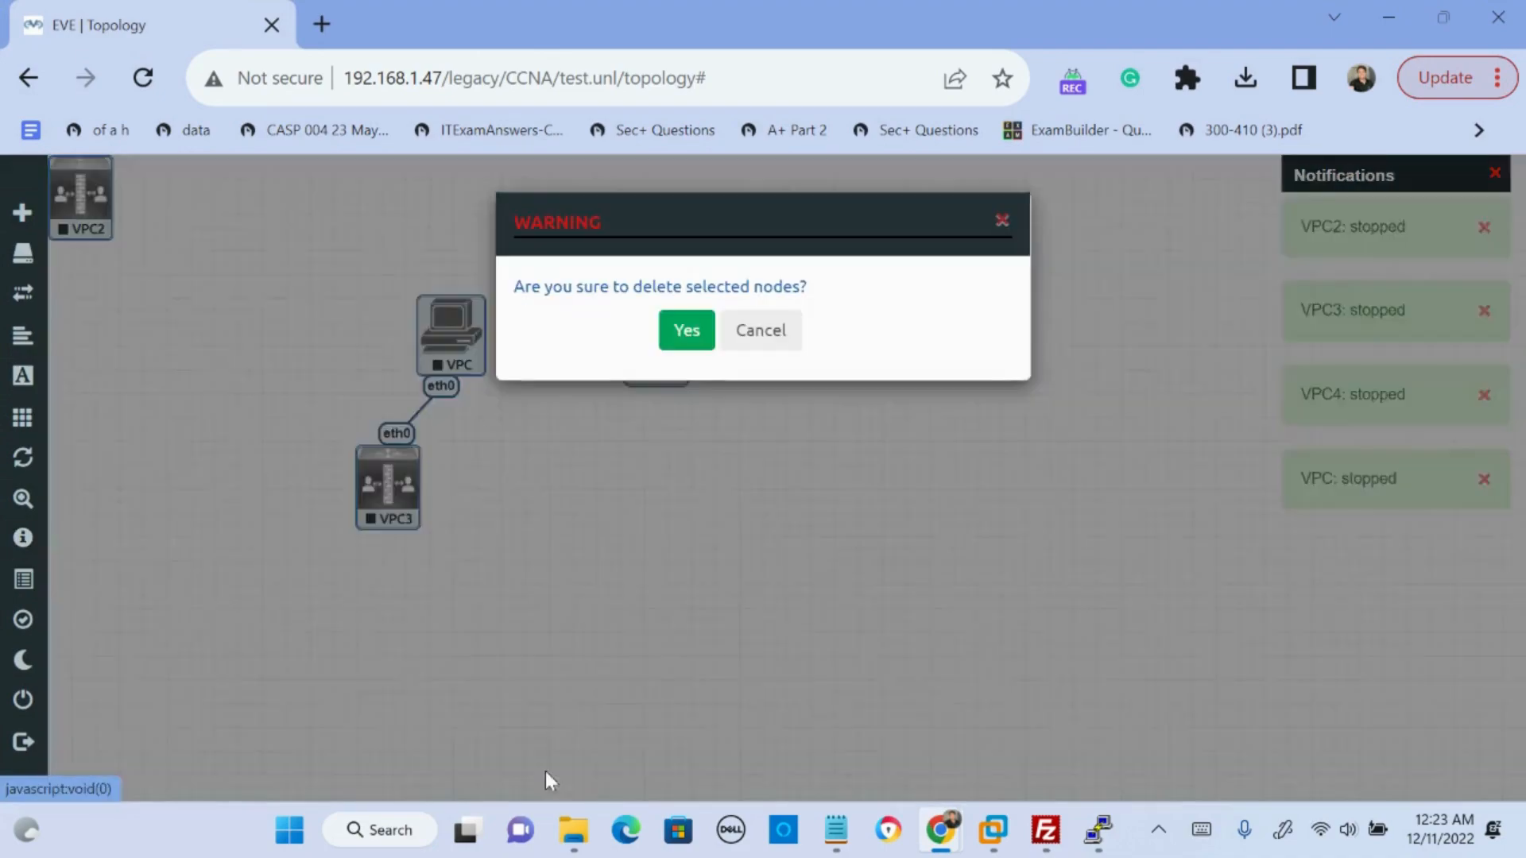
left_click(684, 331)
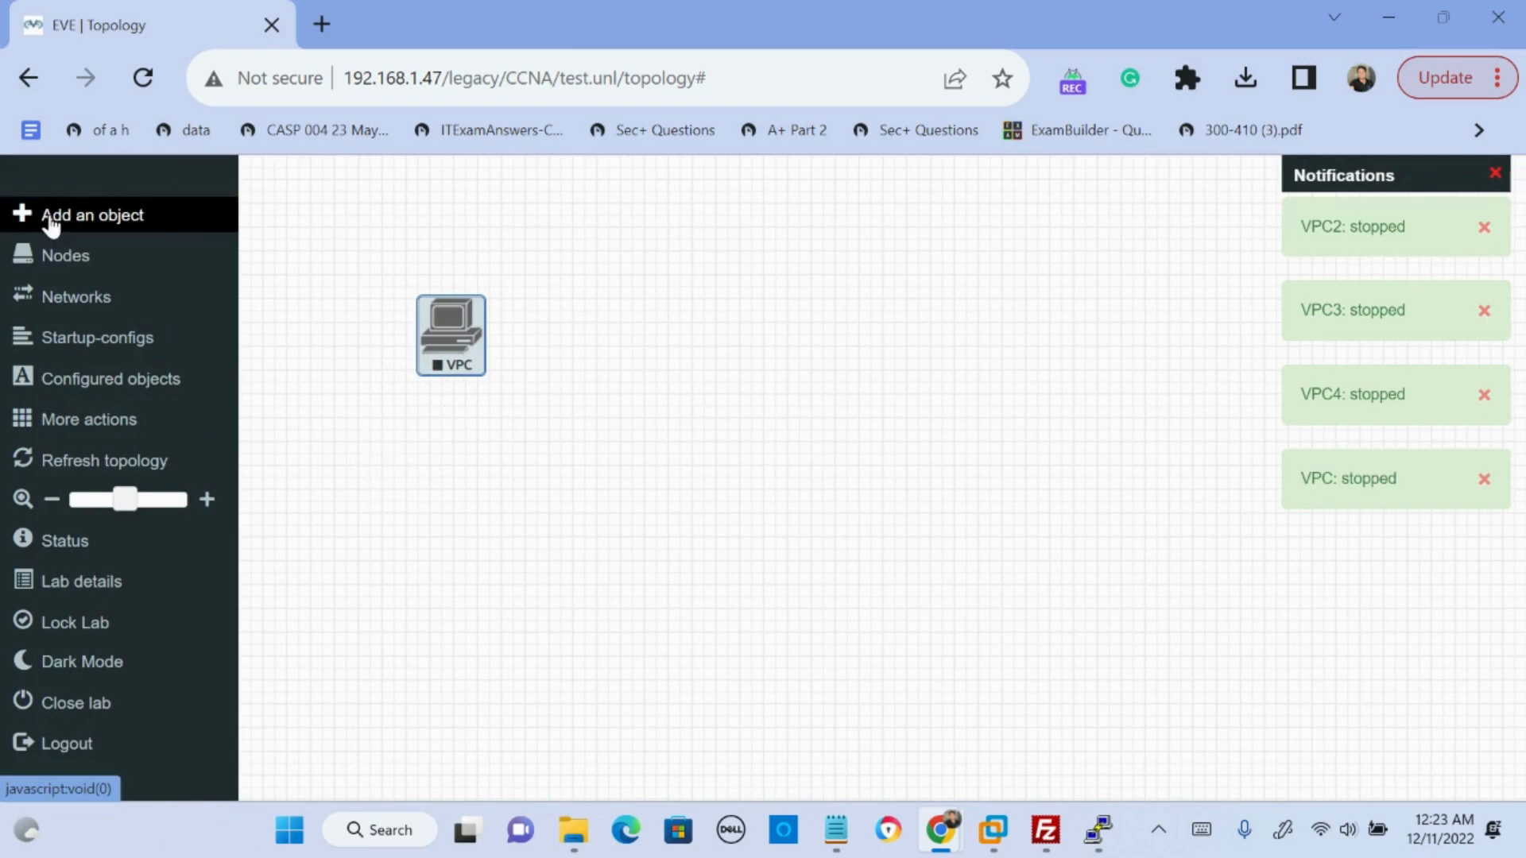
- Begin adding a new node to the topology using the Cisco IOS 7206VXR (Dynamips) template
left_click(52, 216)
left_click(78, 238)
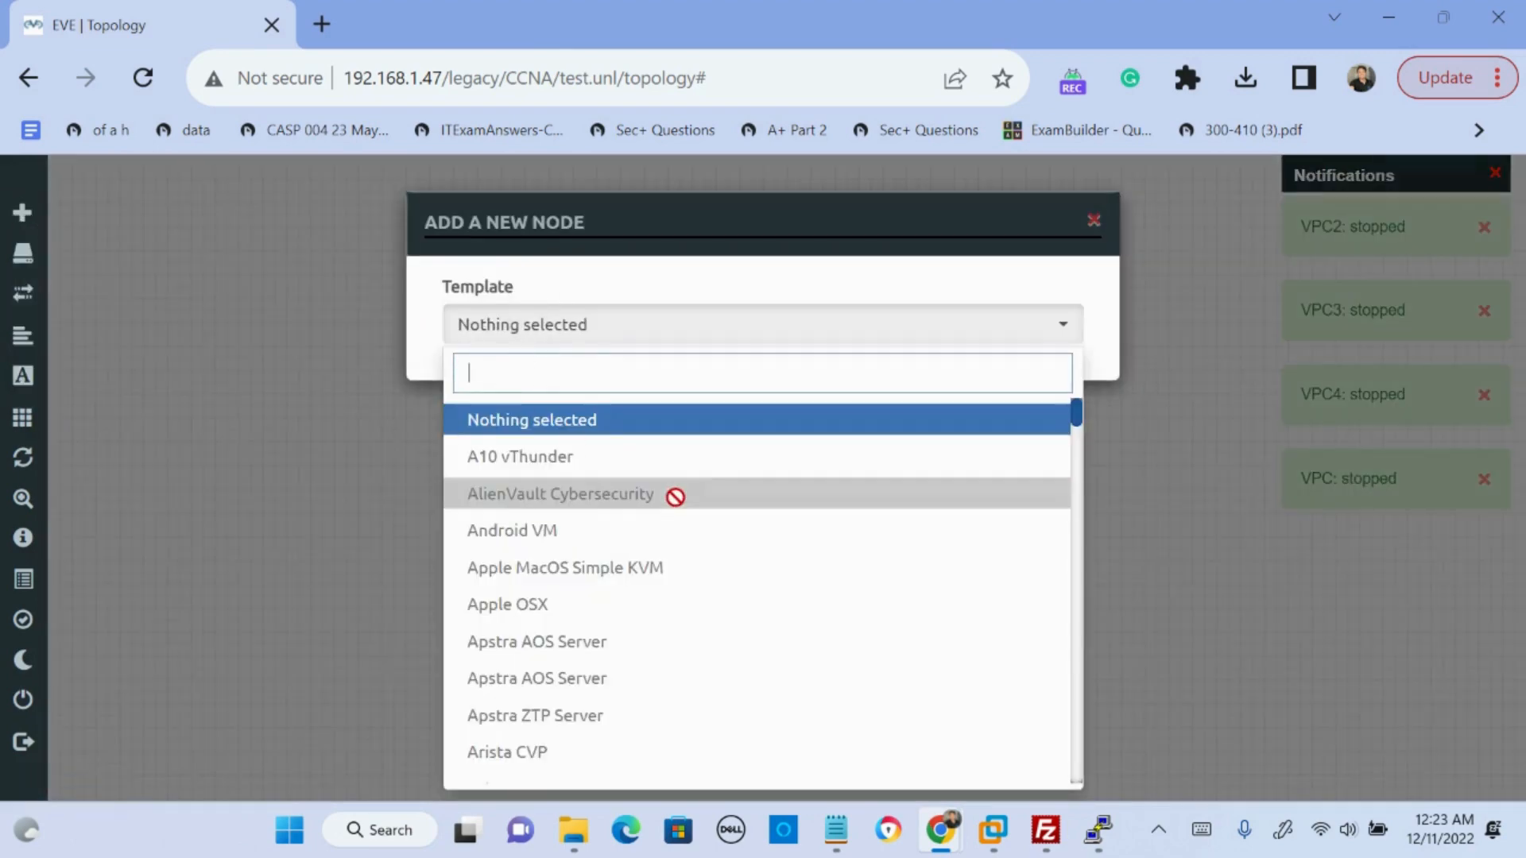
scroll(832, 596, "down", 1)
scroll(645, 526, "down", 13)
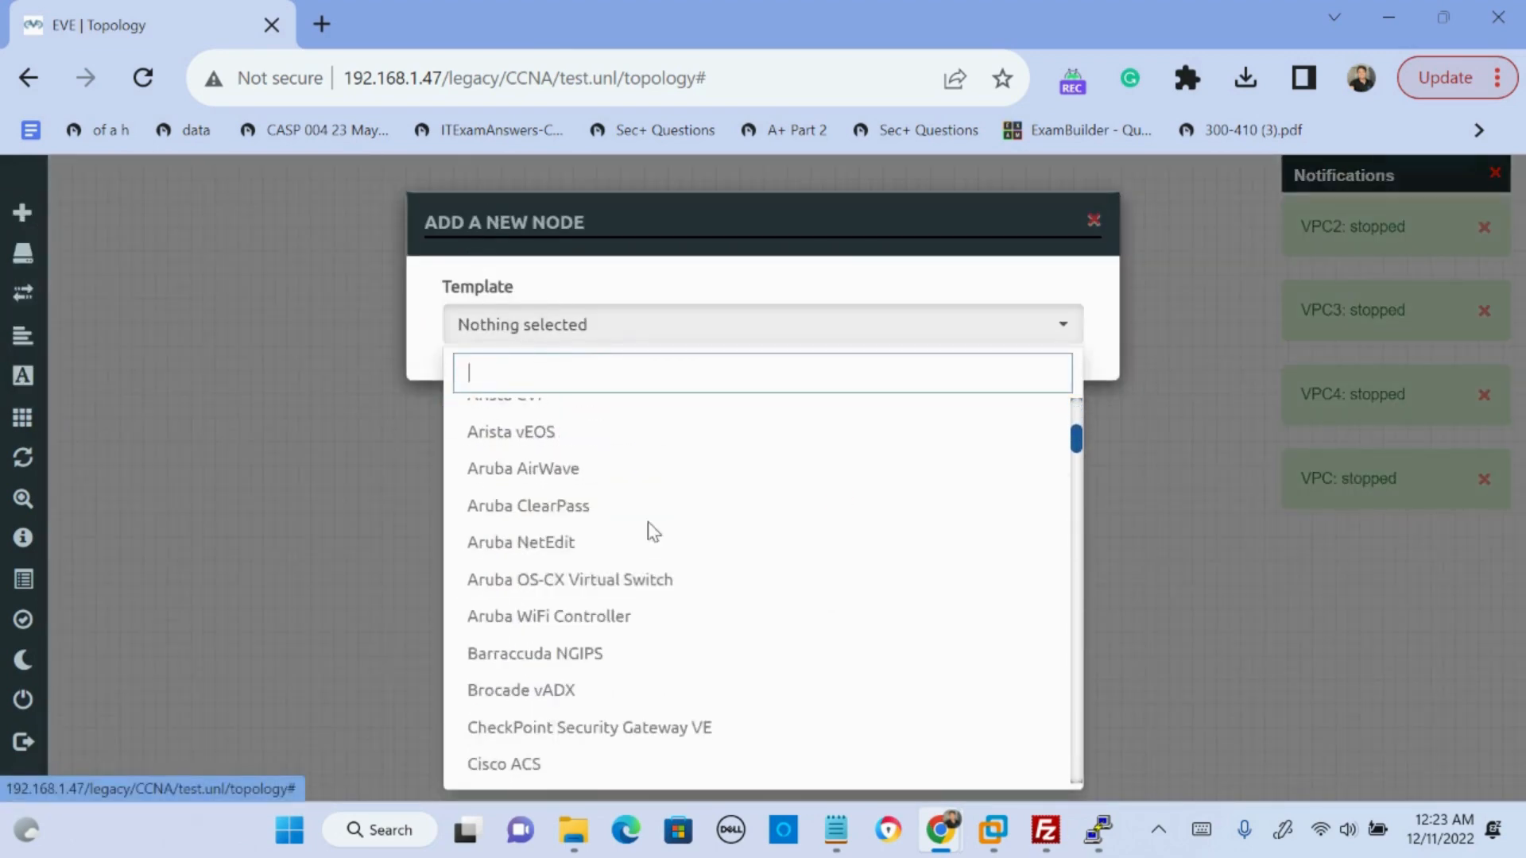
scroll(642, 522, "down", 3)
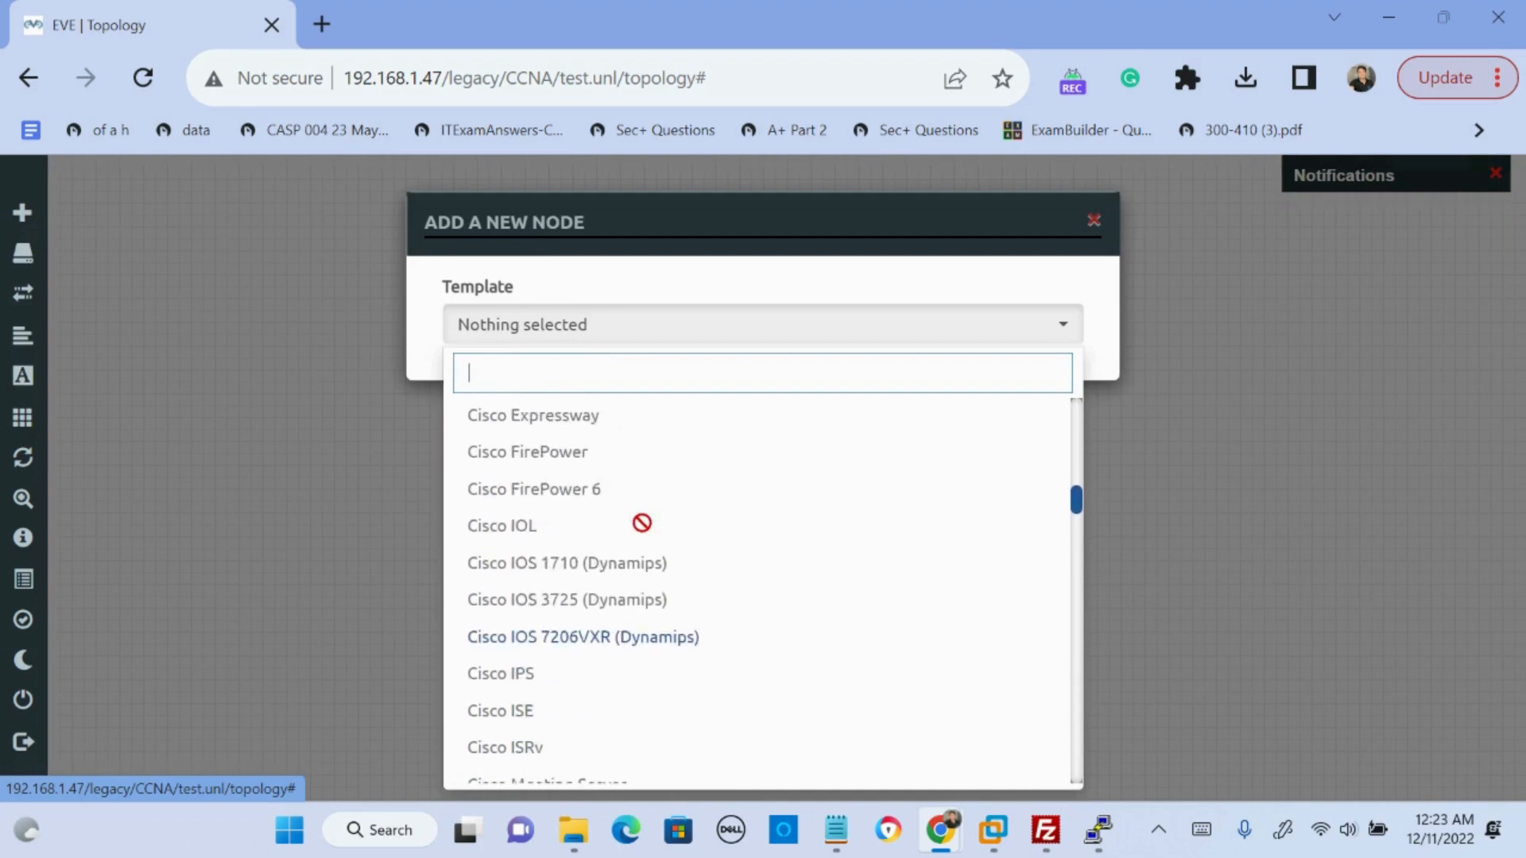
left_click(640, 641)
- Set the number of 7206VXR nodes to add to 2
scroll(653, 610, "down", 4)
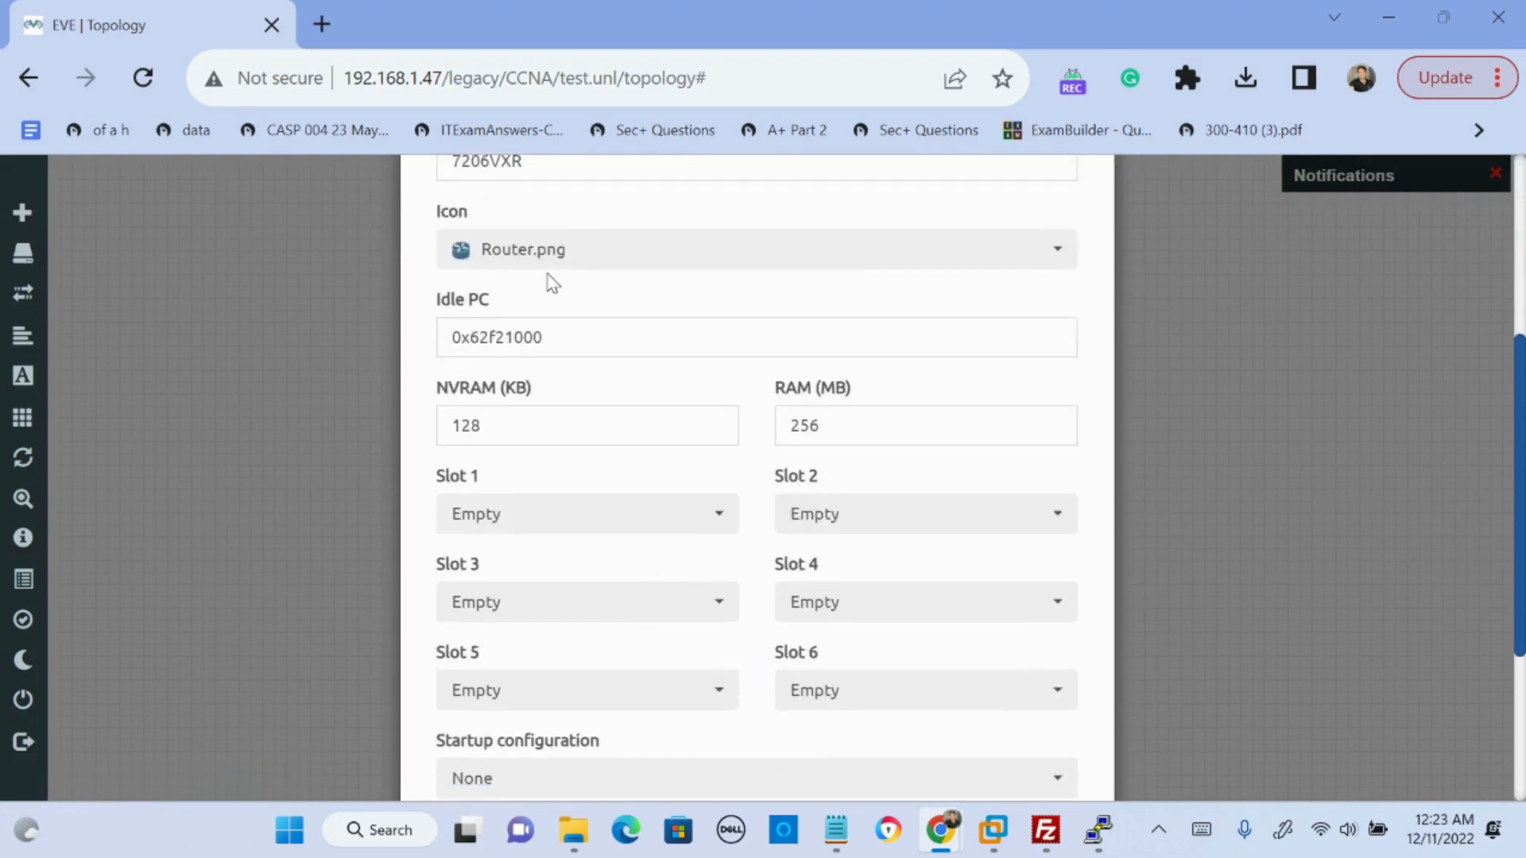
scroll(549, 283, "up", 3)
left_click(483, 310)
left_click_drag(483, 310, 443, 312)
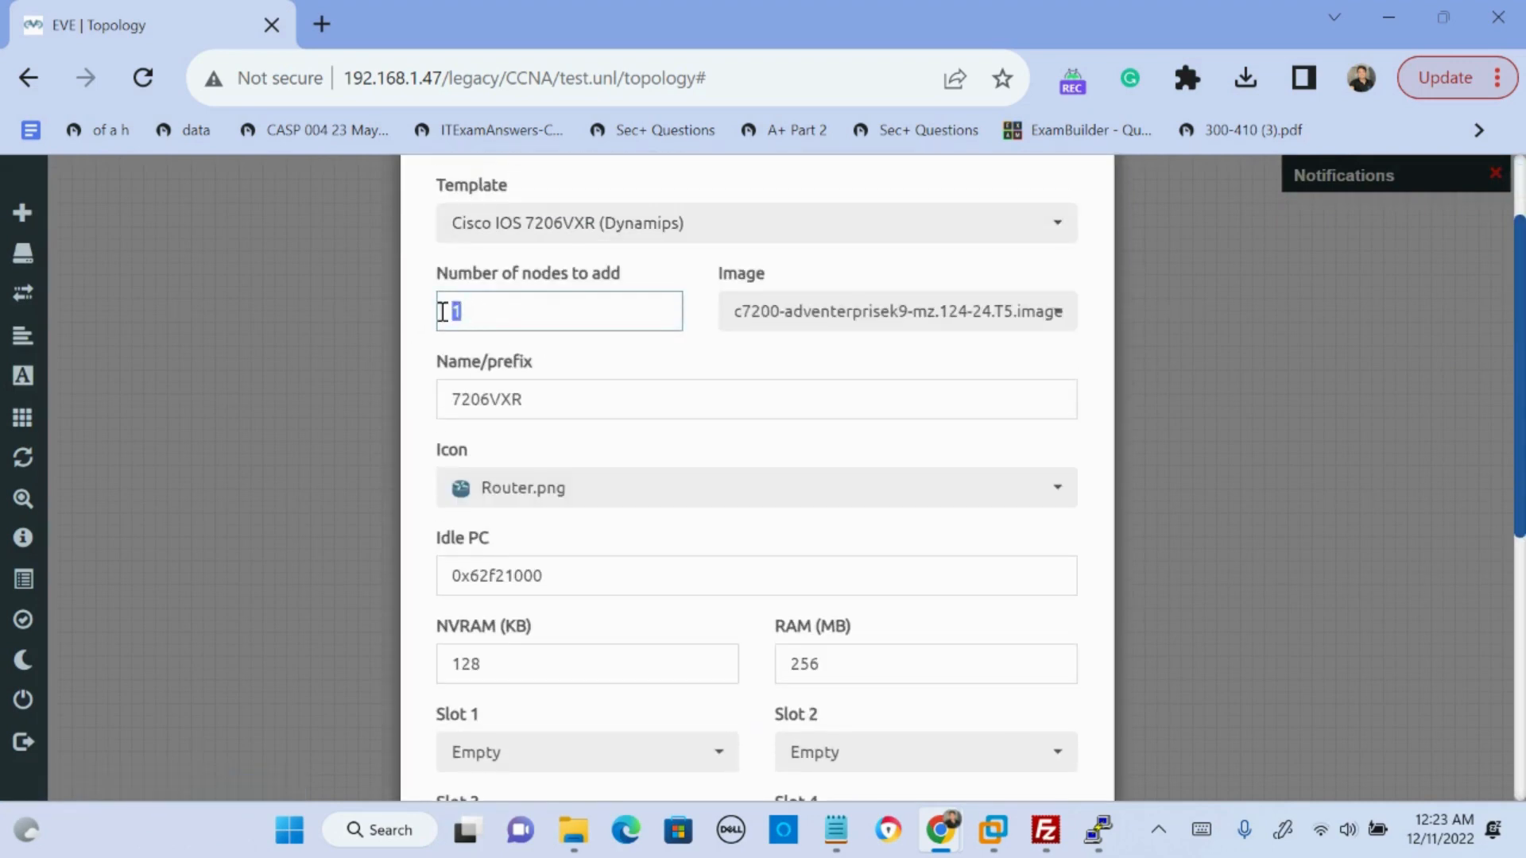
type("2")
- Set the name prefix of the new routers to R1 and save the nodes to the topology
scroll(763, 480, "down", 6)
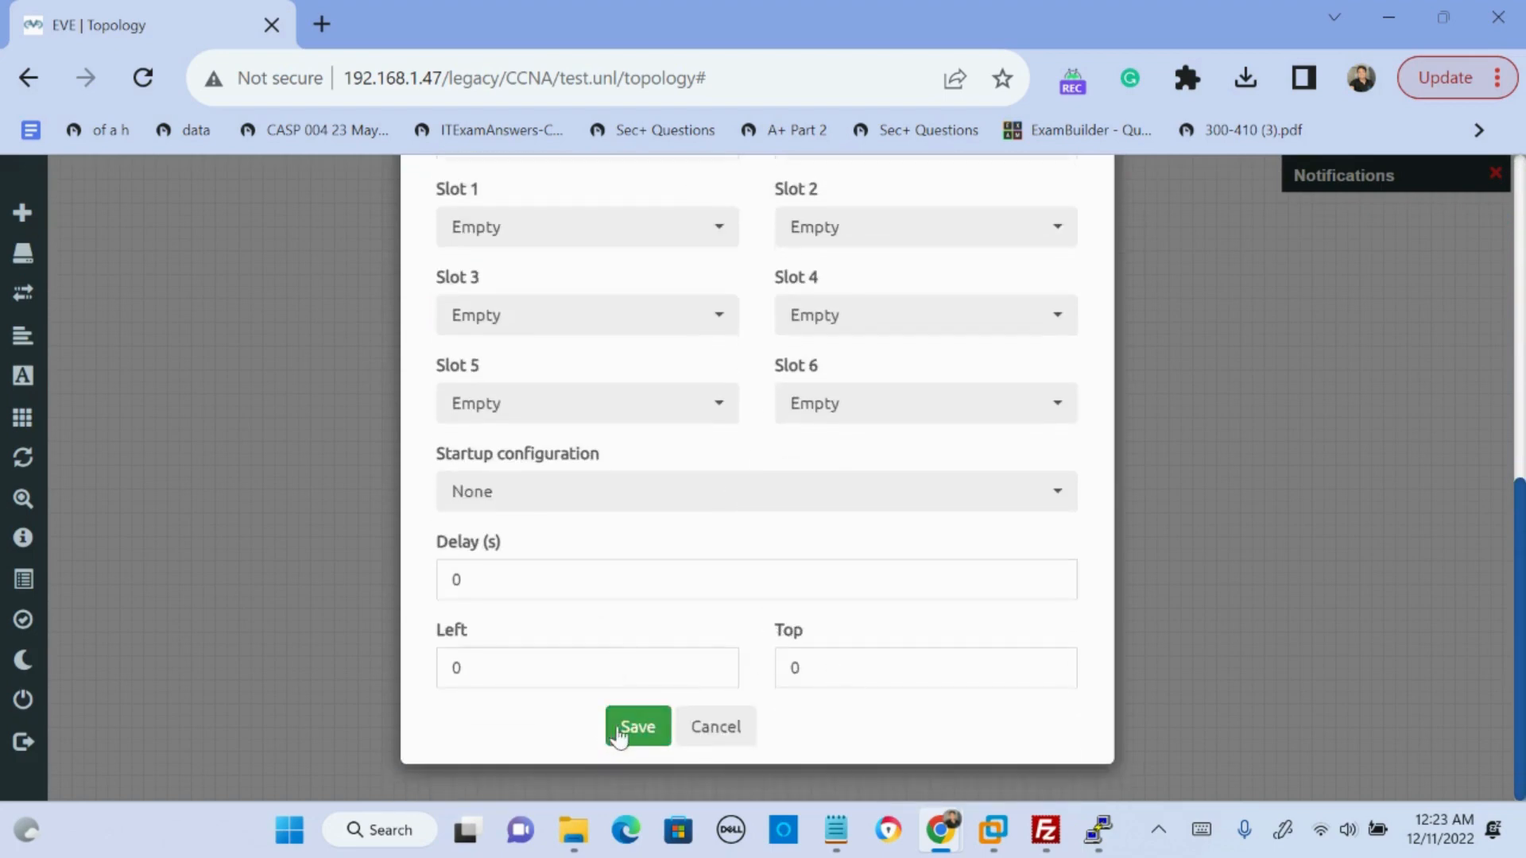
scroll(593, 409, "up", 6)
left_click_drag(525, 392, 433, 389)
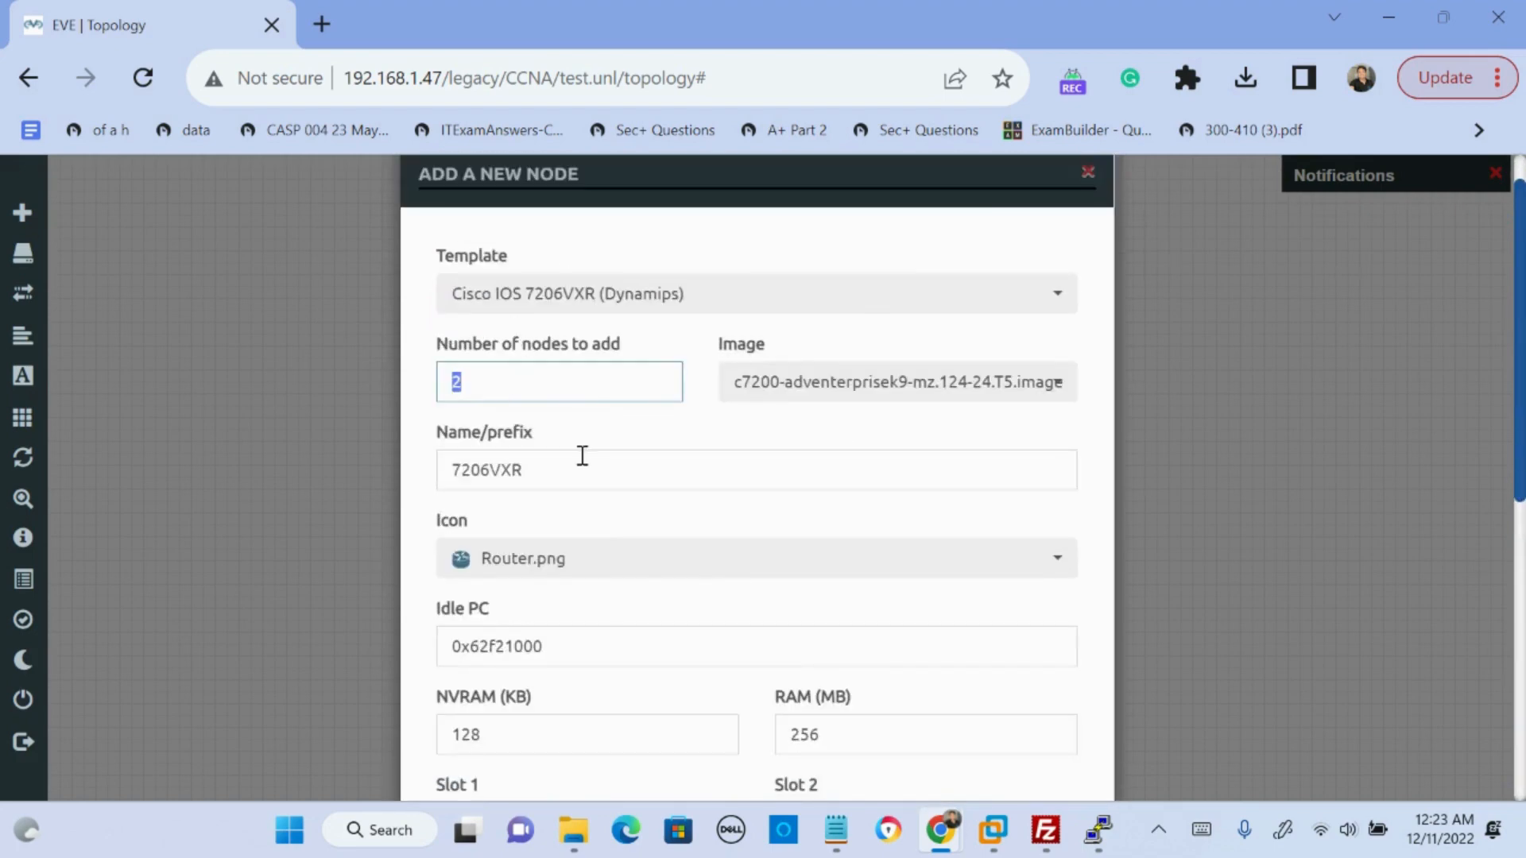
left_click_drag(582, 456, 453, 459)
type("R1")
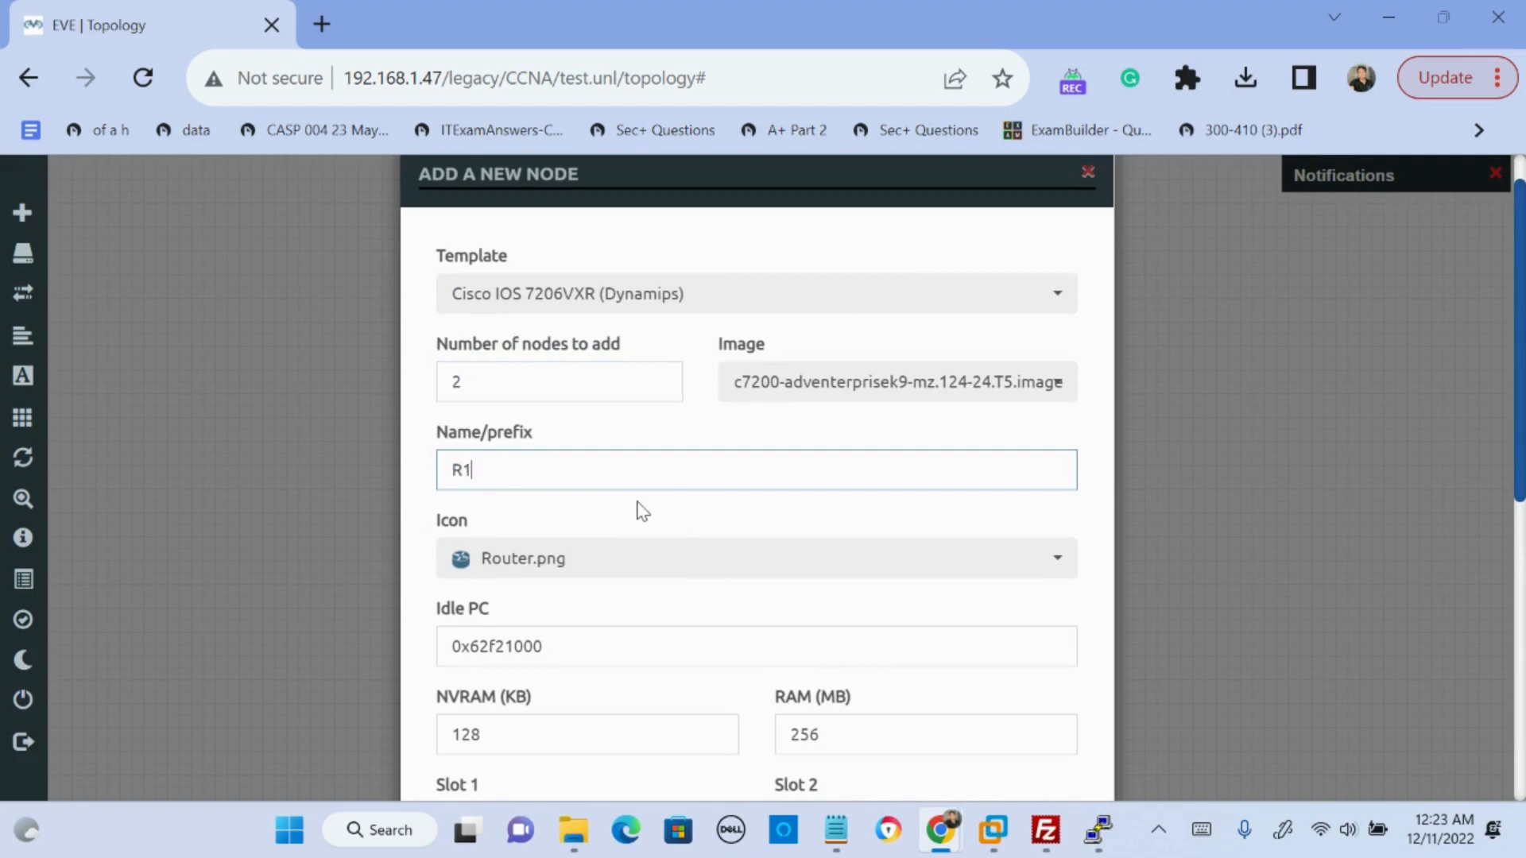
scroll(651, 487, "down", 7)
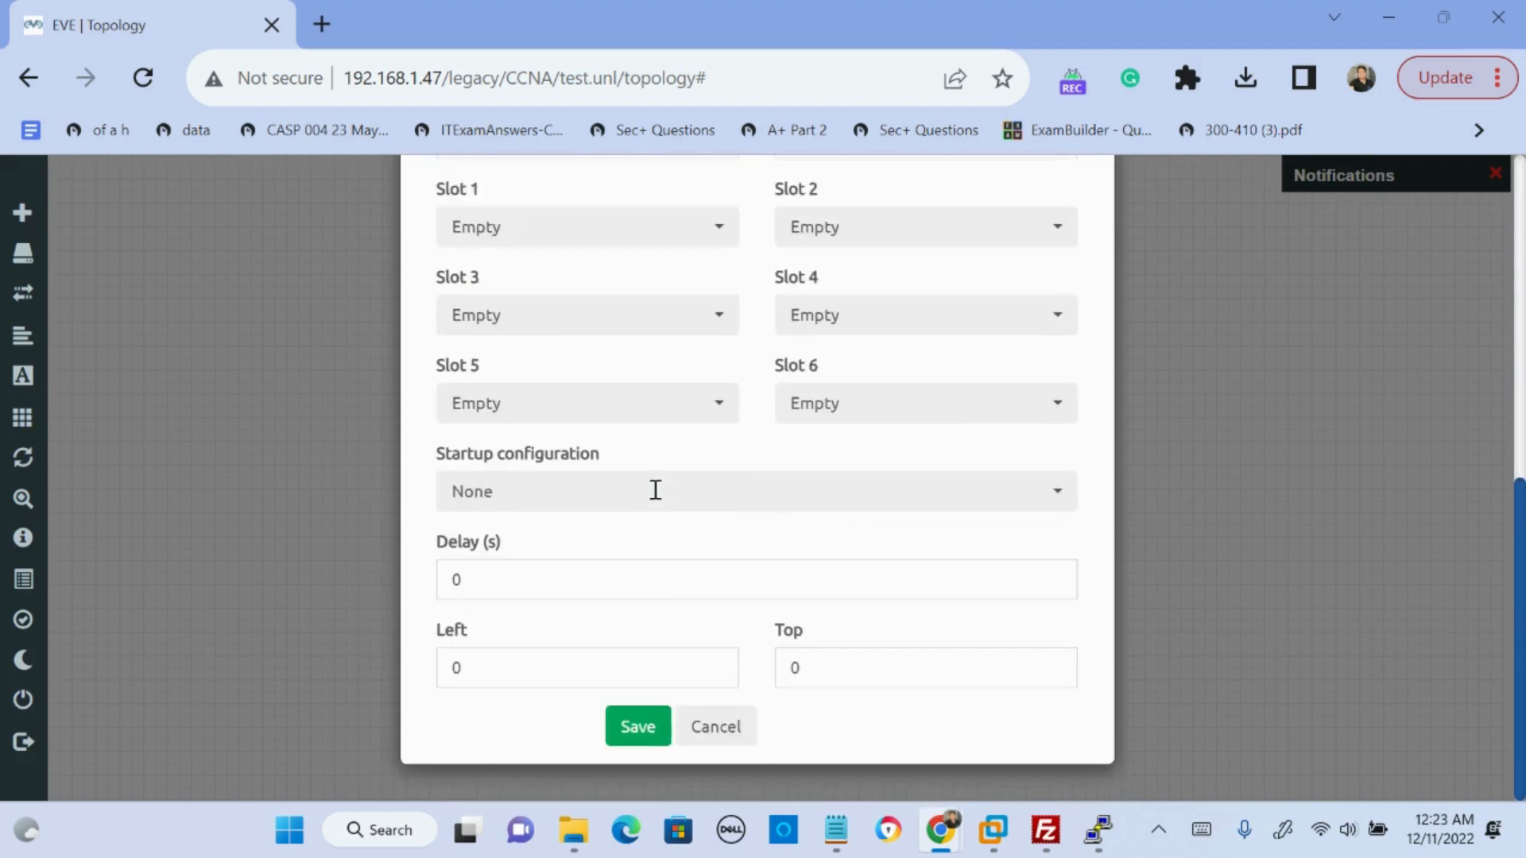
left_click(639, 726)
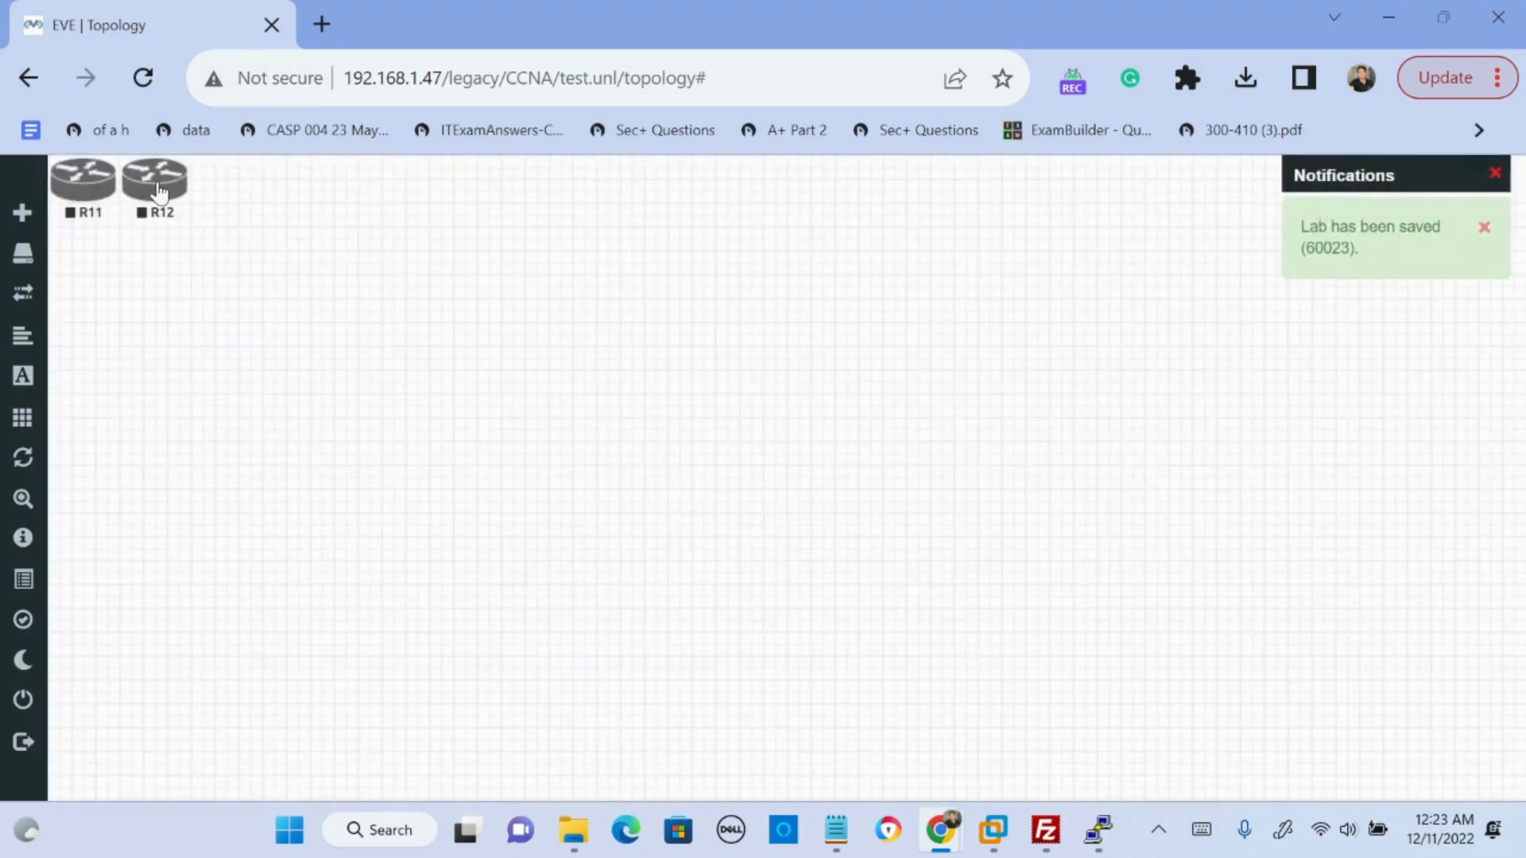
- Place the two new routers apart in a row on the canvas and start both of them
left_click_drag(159, 191, 806, 275)
left_click_drag(80, 206, 491, 296)
left_click_drag(921, 221, 435, 306)
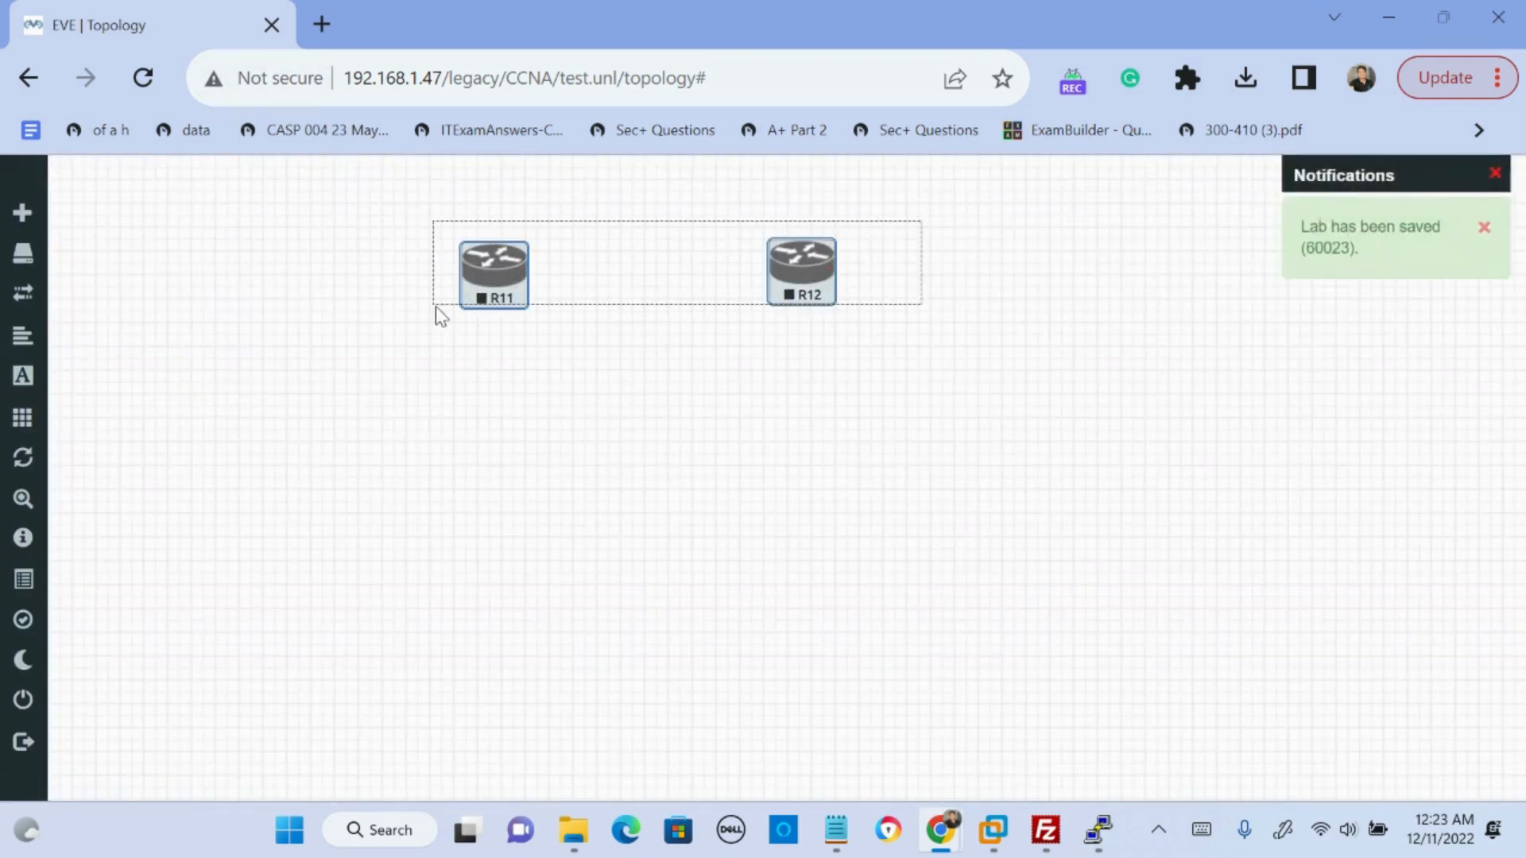
right_click(511, 259)
left_click(546, 294)
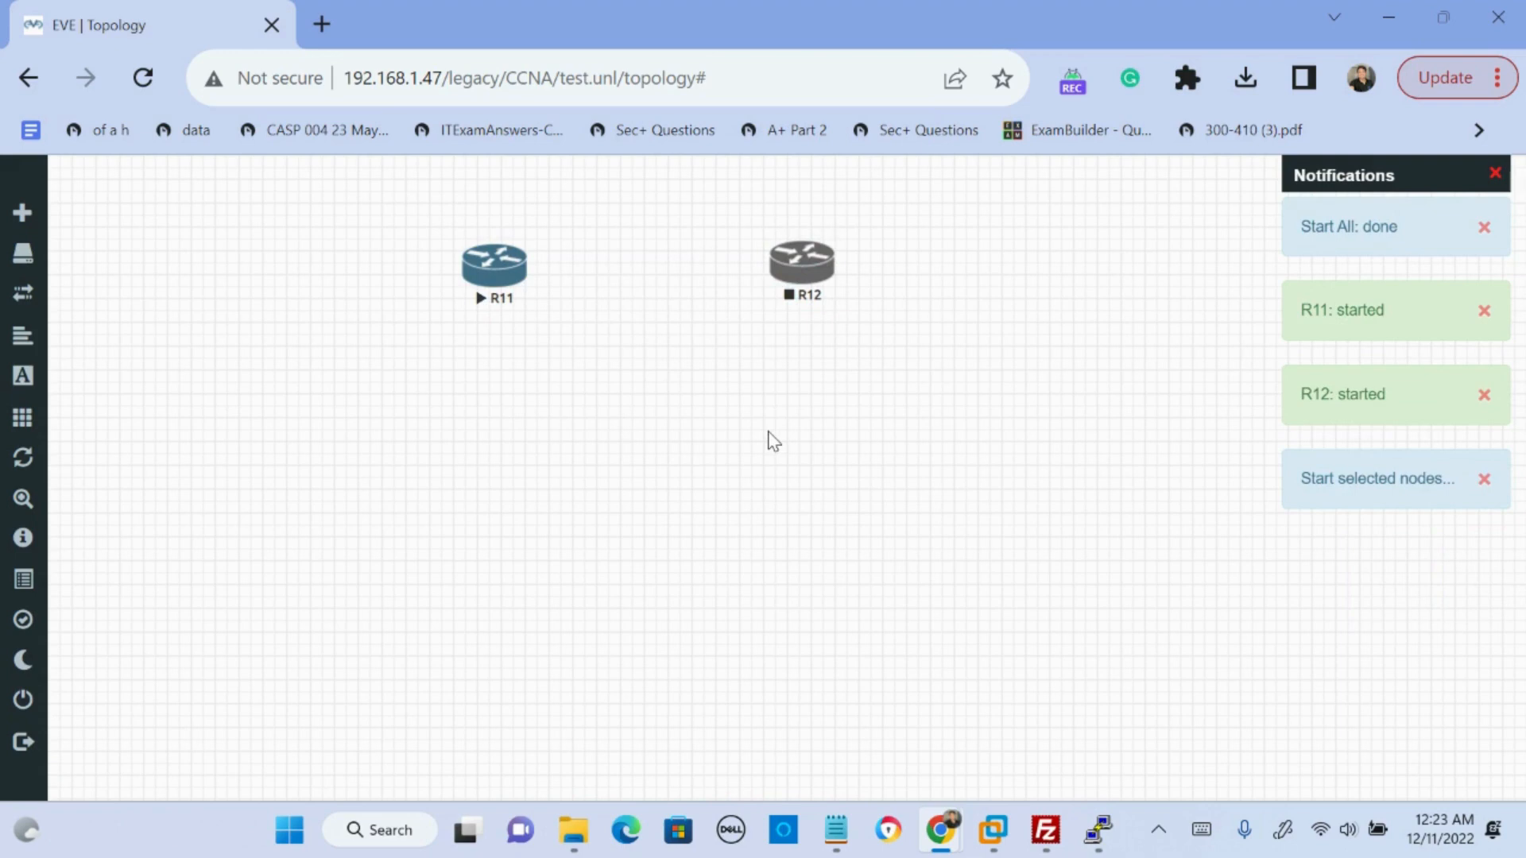
- Try repeatedly to start router R11 on its own
right_click(512, 274)
left_click(549, 327)
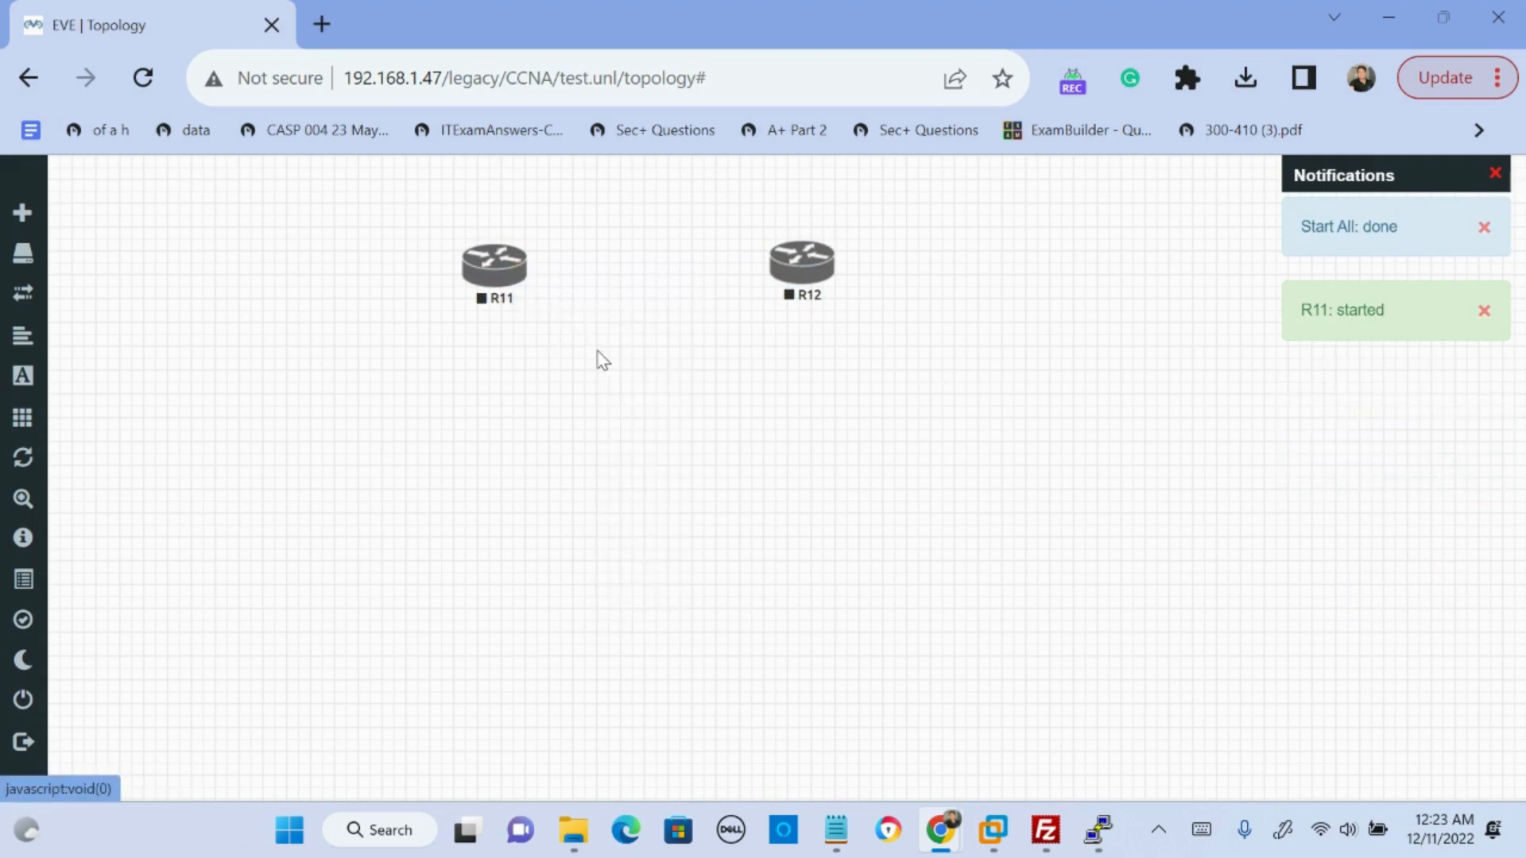
right_click(462, 270)
left_click(523, 315)
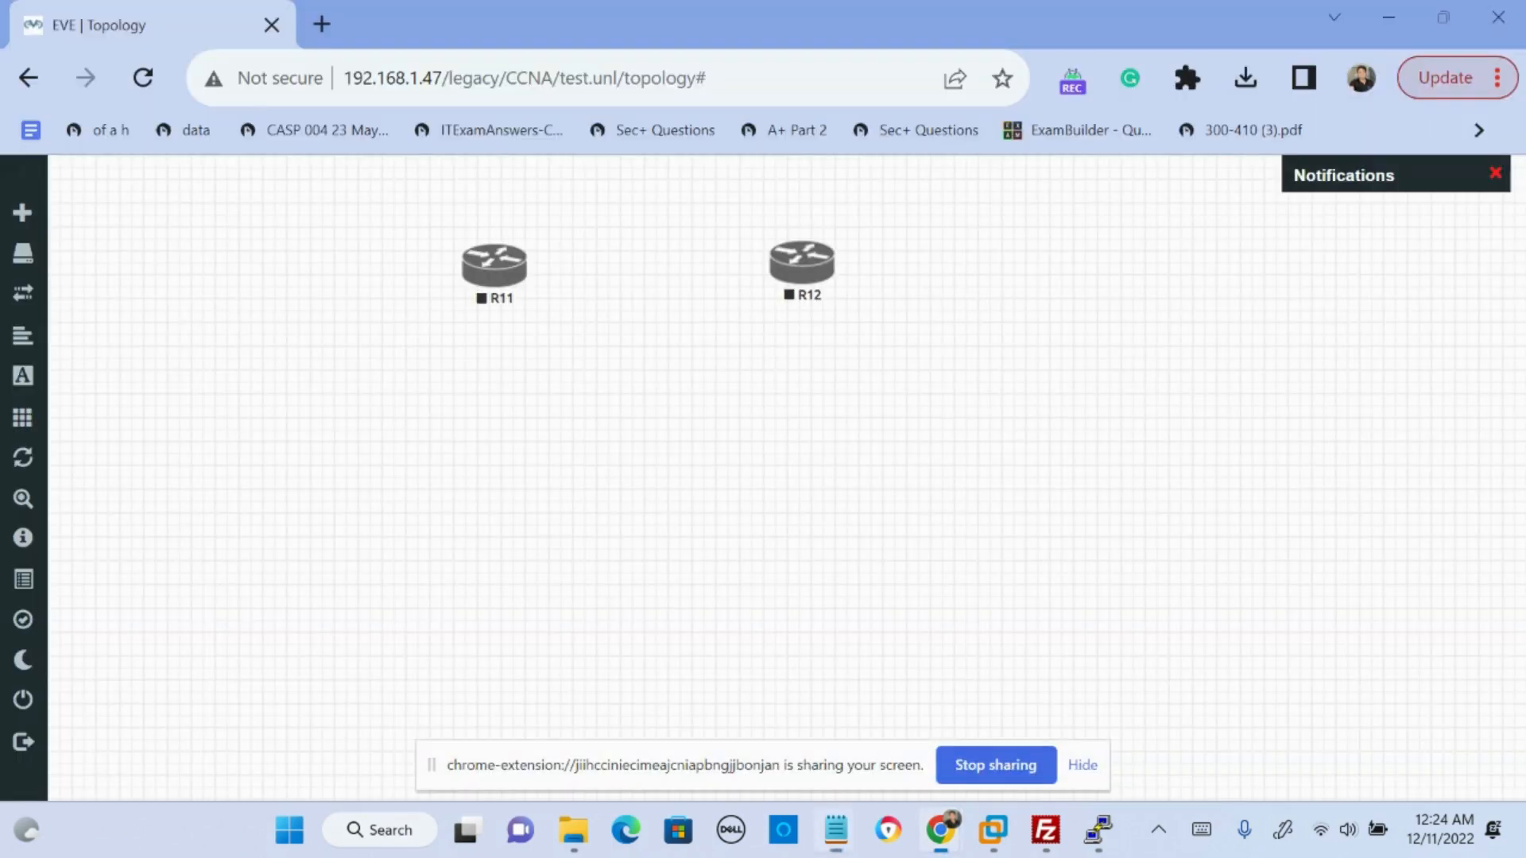
right_click(493, 254)
left_click(531, 299)
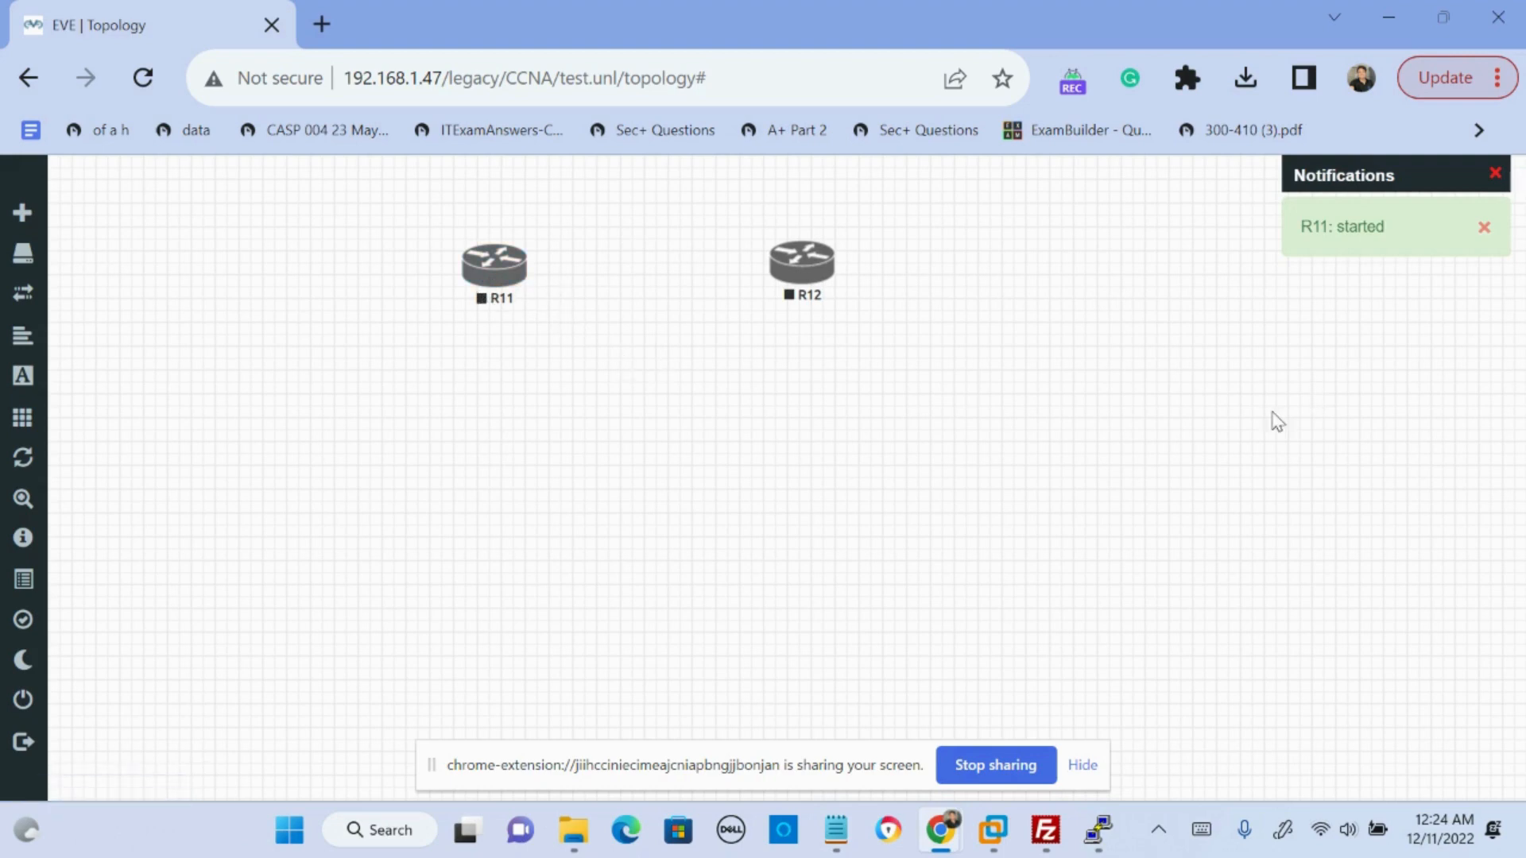
- Close the lab to return to the EVE-NG file manager and hide the screen-sharing notice
left_click(24, 704)
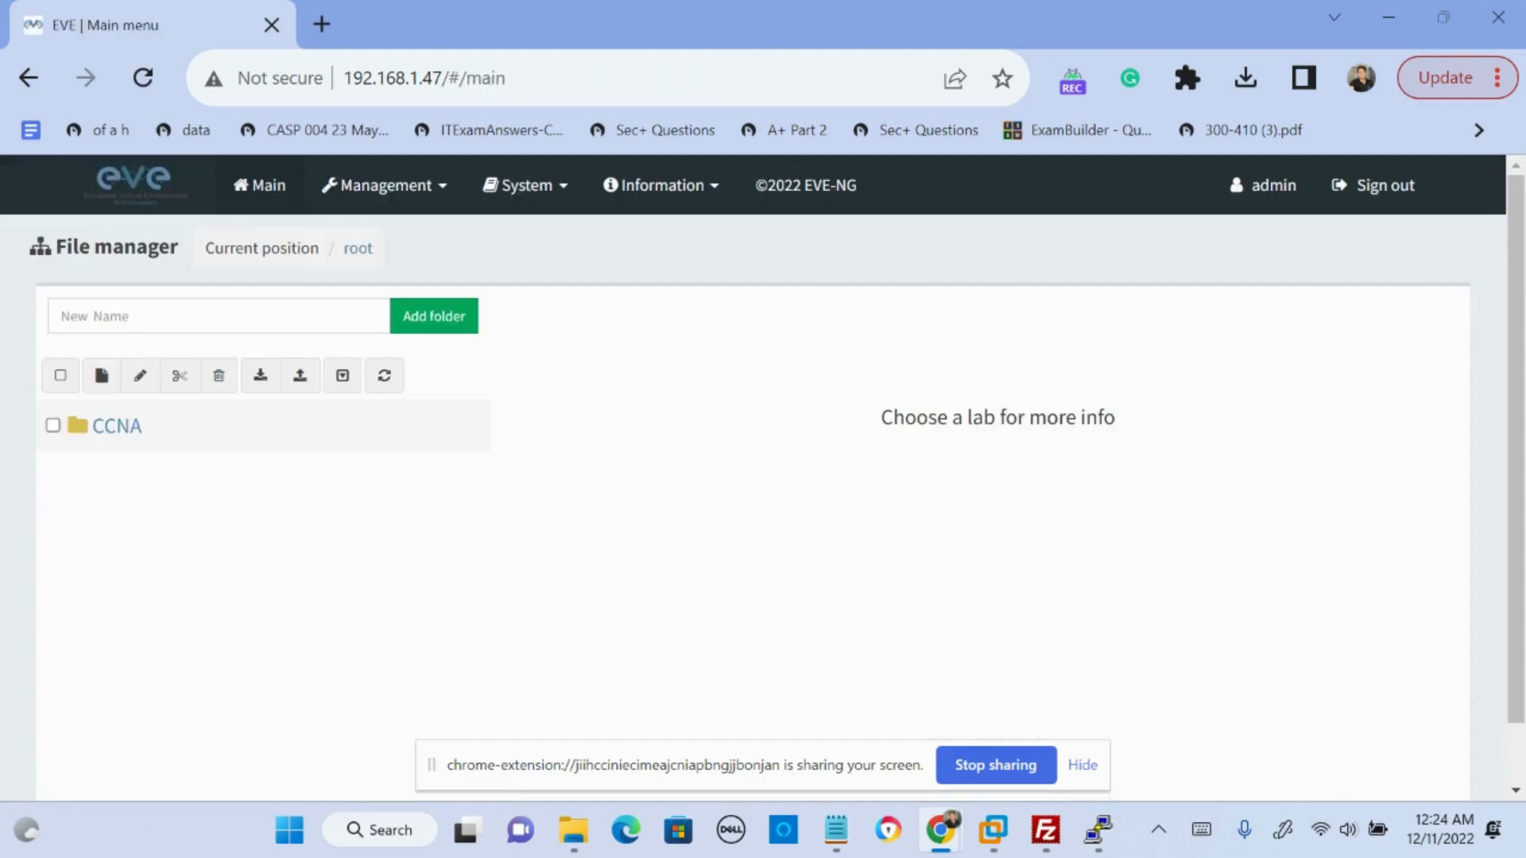
left_click(1082, 765)
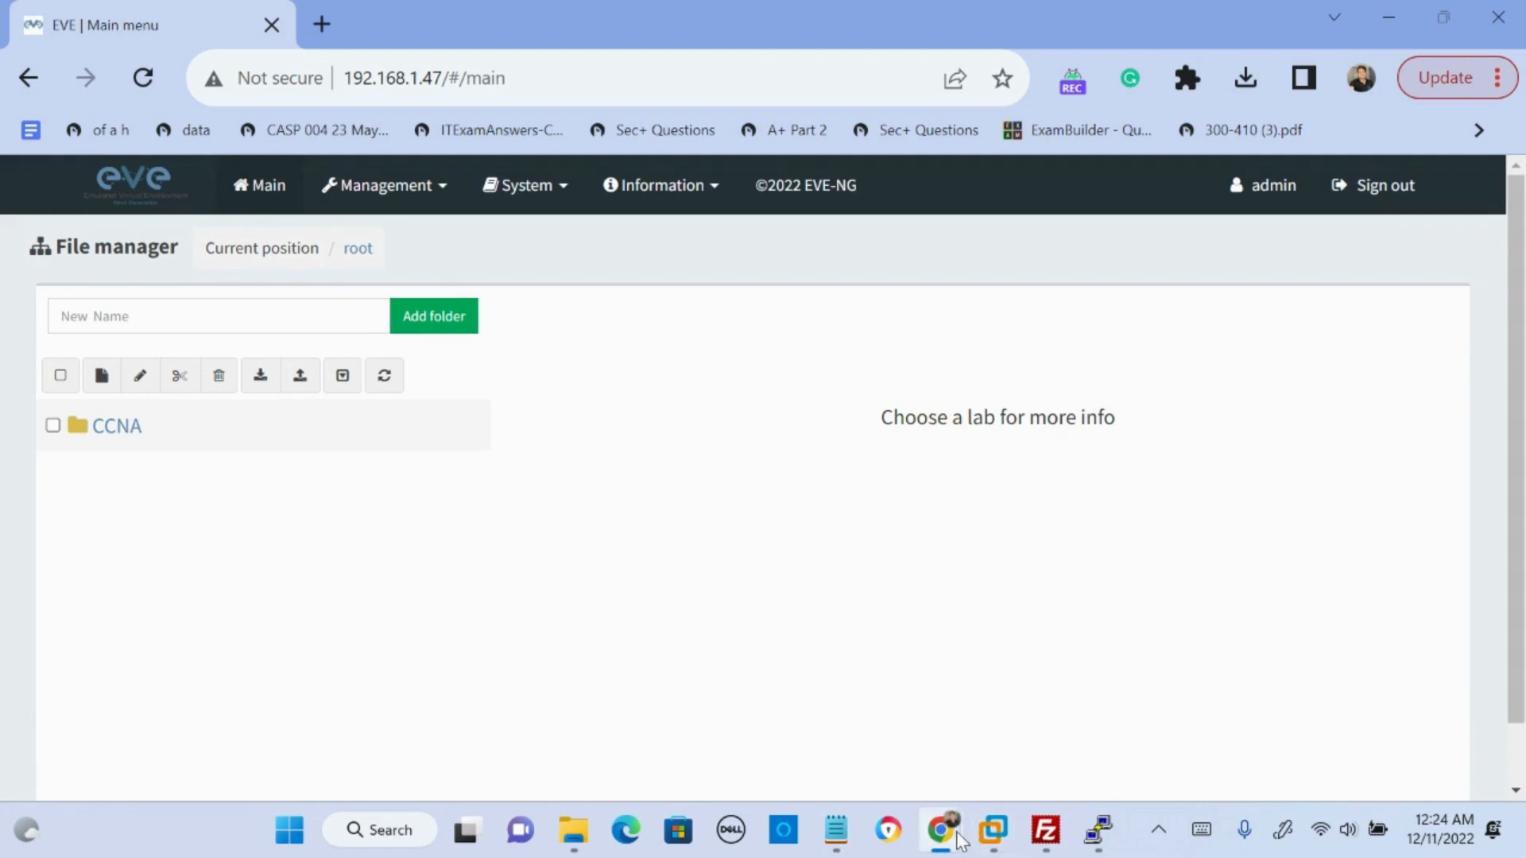